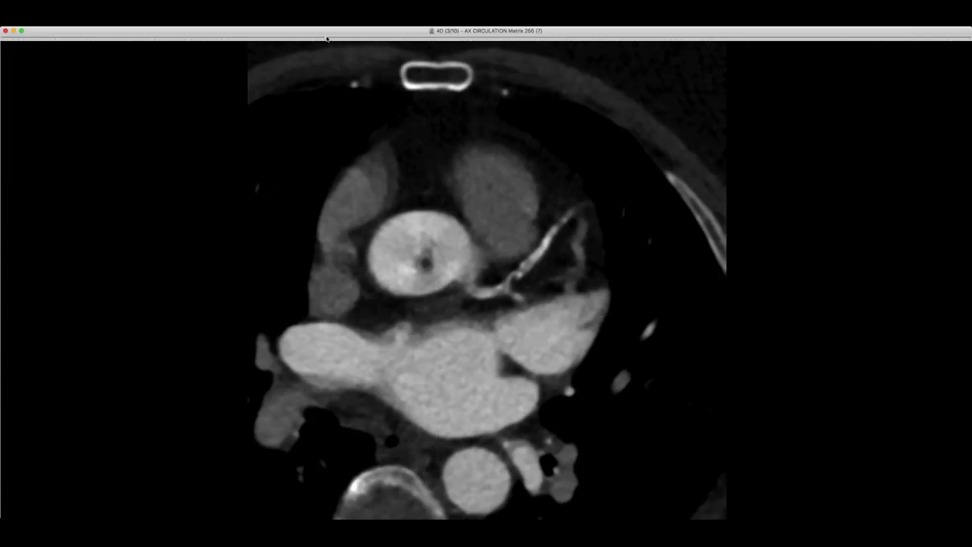
Examine the aortic root and valve through the axial slices and cardiac phases of the 4D CT series.
drag(334, 39, 457, 30)
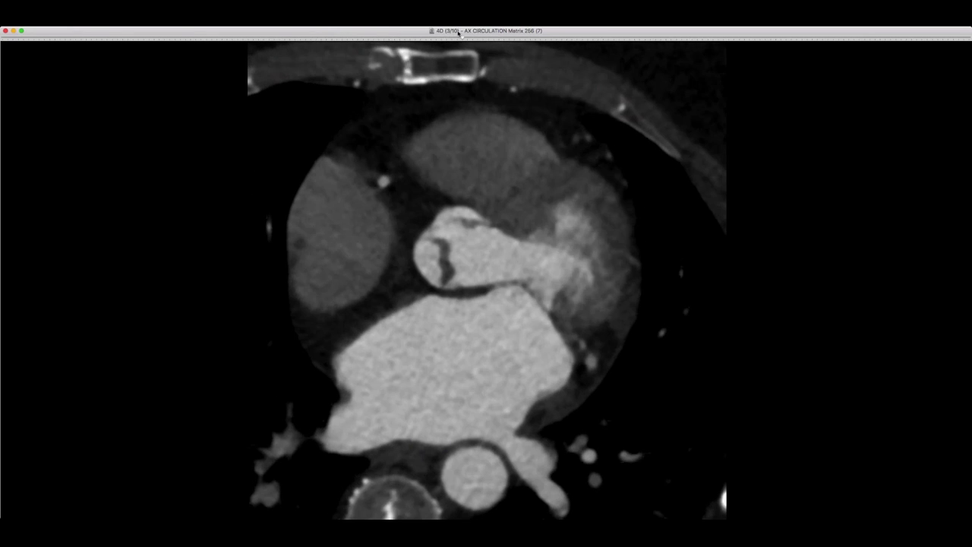
mouse_move(444, 32)
mouse_down()
mouse_move(396, 35)
mouse_move(455, 29)
mouse_up()
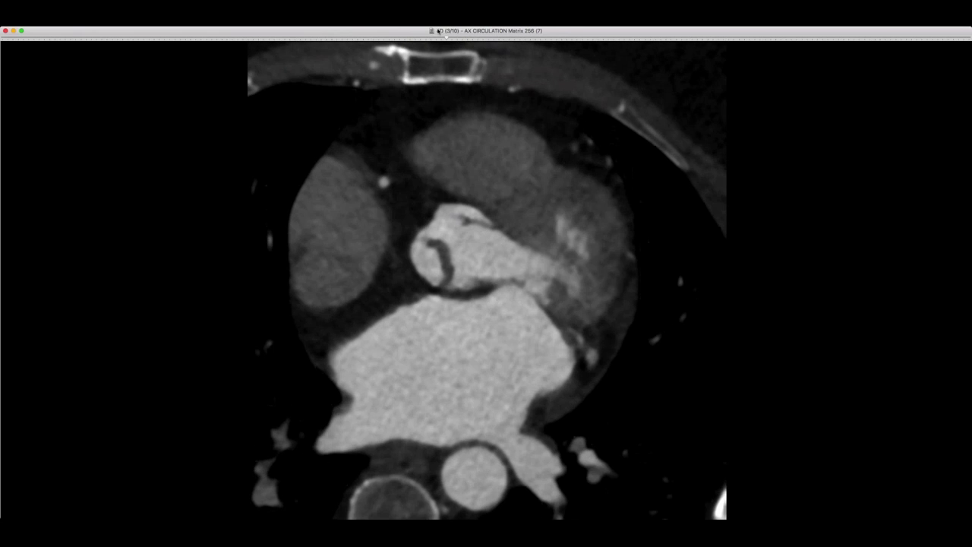
mouse_move(430, 31)
mouse_down()
mouse_move(330, 35)
mouse_move(482, 34)
mouse_move(384, 46)
mouse_move(488, 34)
mouse_move(297, 31)
mouse_move(478, 27)
mouse_move(302, 30)
mouse_move(430, 30)
mouse_move(371, 34)
mouse_move(413, 30)
mouse_up()
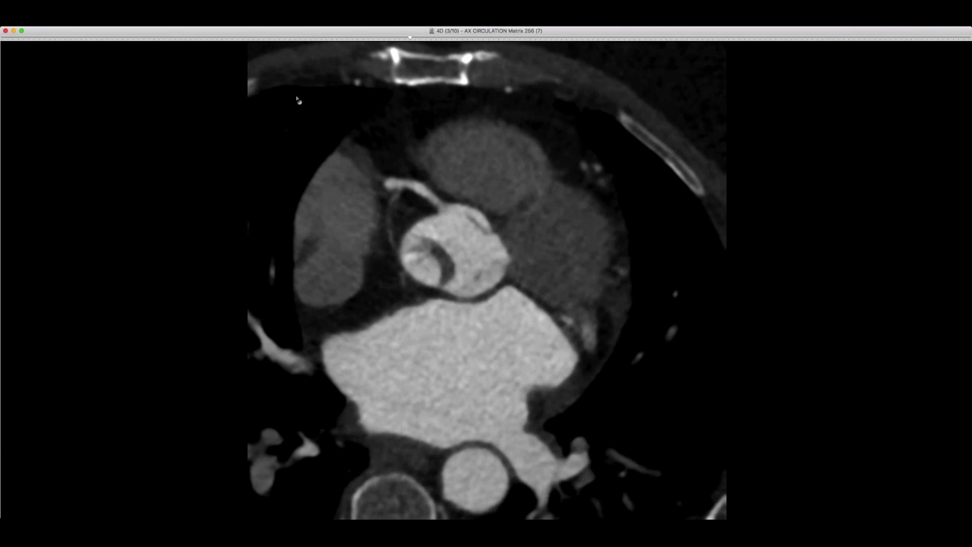
scroll(301, 105, down, 5)
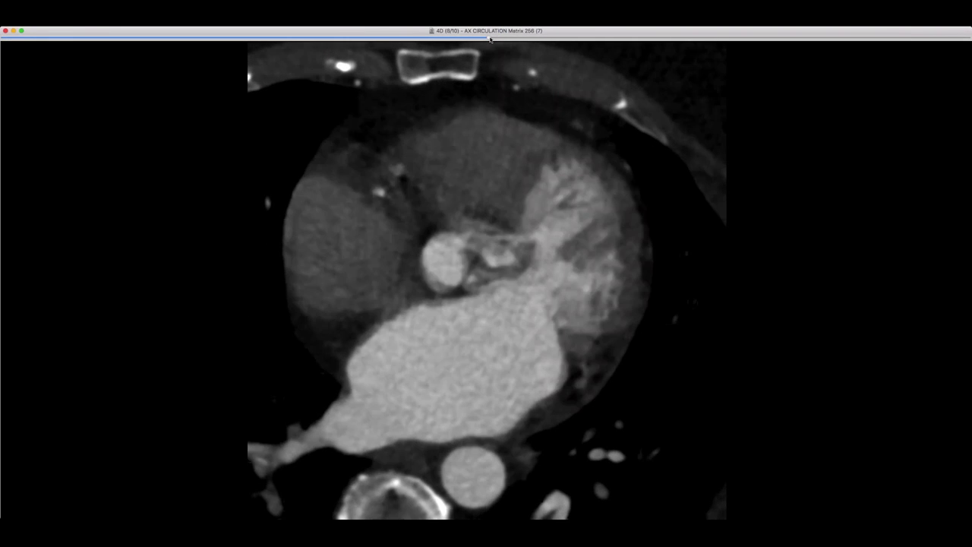
drag(455, 37, 386, 35)
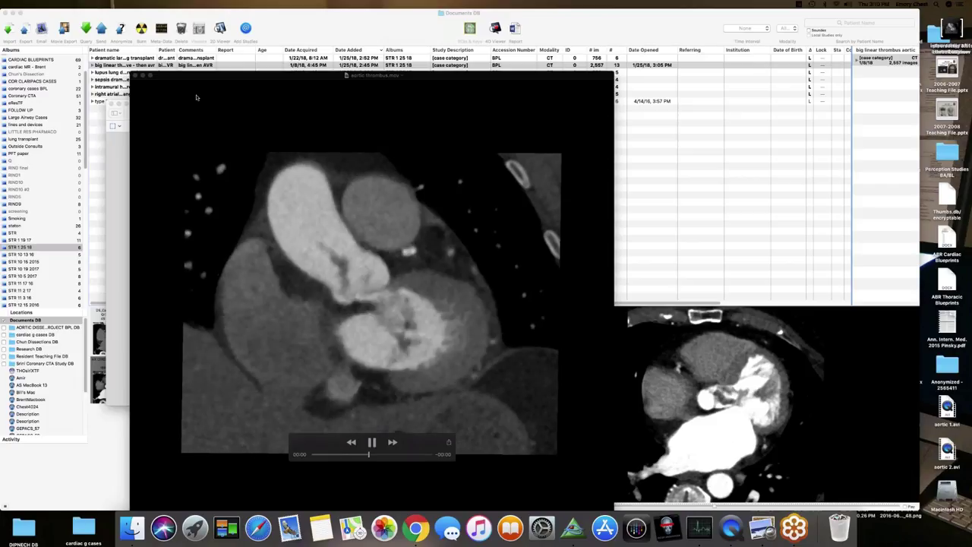
Close the aortic thrombus movie and reopen the big linear thrombus study as a 4D series to review its aortic valve slices.
click(137, 76)
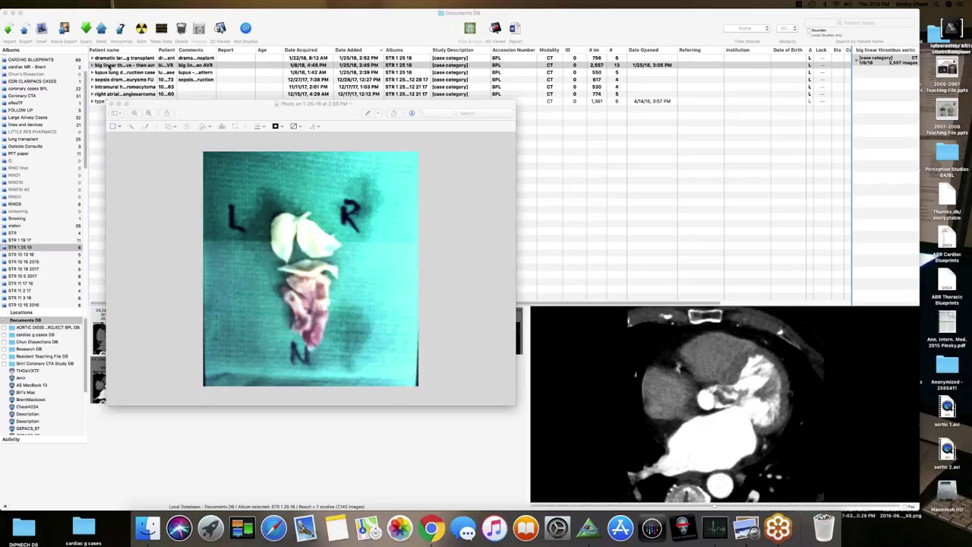
click(111, 67)
double_click(110, 67)
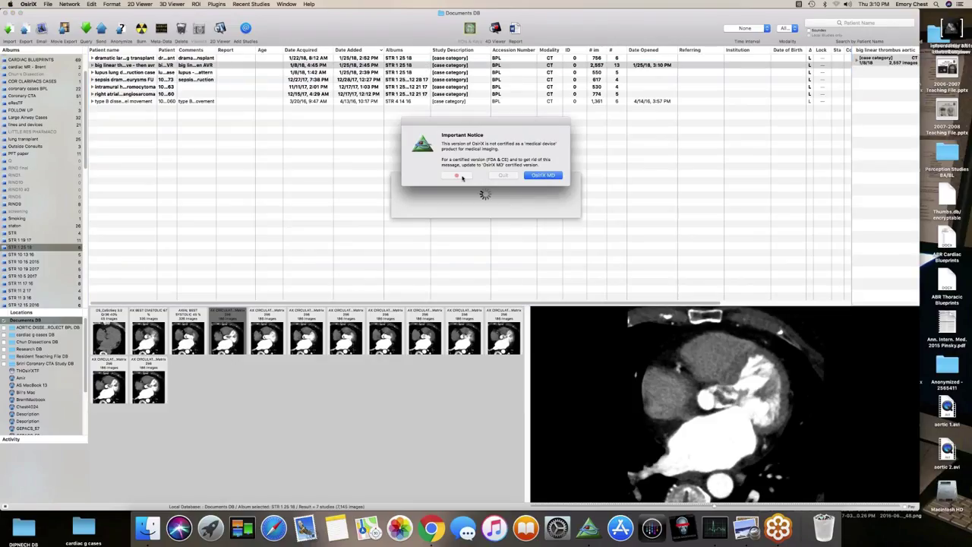
click(456, 175)
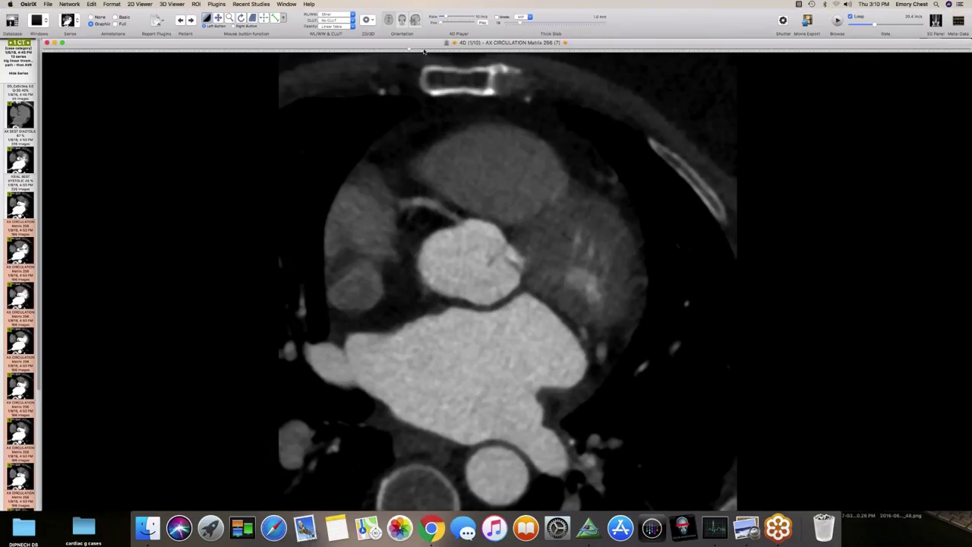
scroll(448, 53, down, 5)
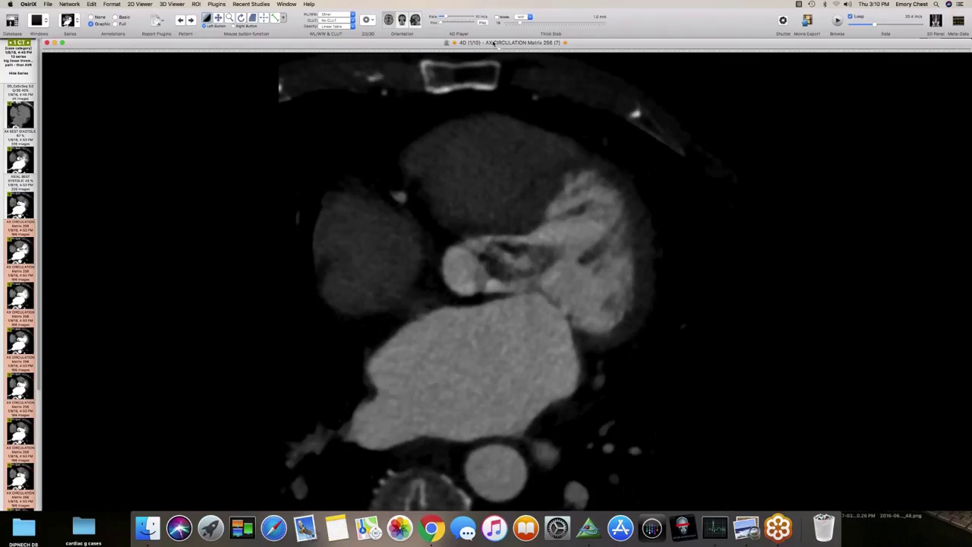
Return to the database and open the inspiration soft series of the dramatic large keloids lung transplant study.
click(12, 21)
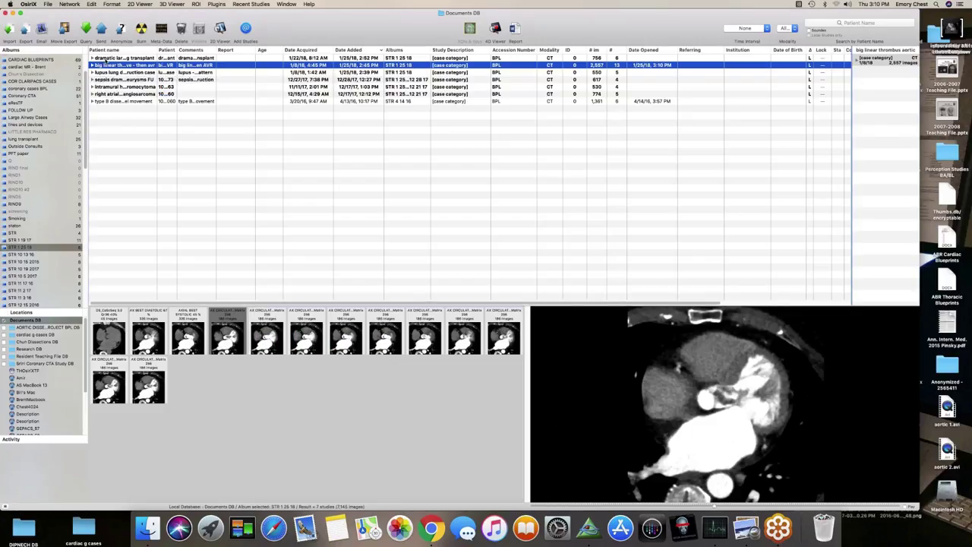
key(Up)
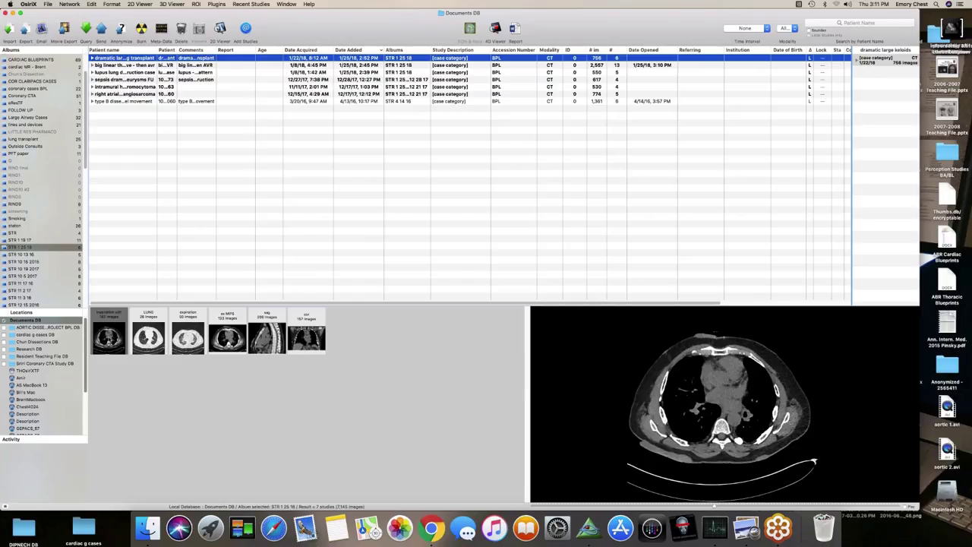
click(109, 338)
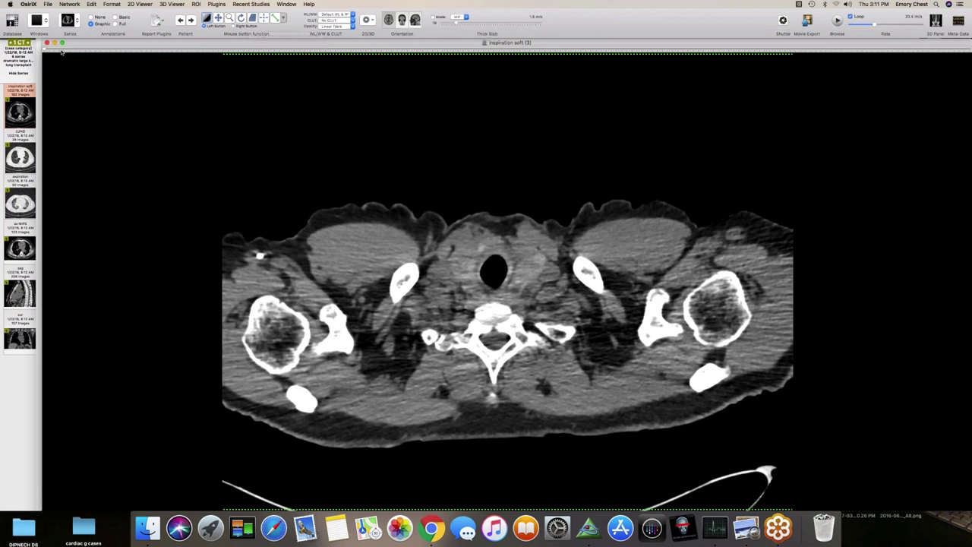
Examine the soft-tissue axial slices from the lower neck down to the level of the pulmonary arteries.
key(Down)
key(Down)
key(Down)
key(Down)
key(Down)
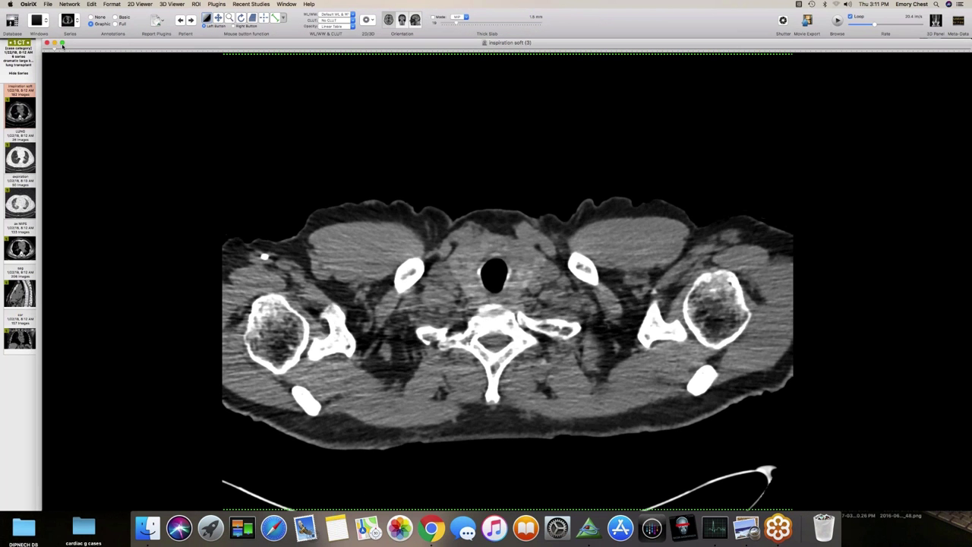
key(Down)
key(Down)
key(Down)
key(Down)
key(Down)
key(Down)
key(Down)
key(Down)
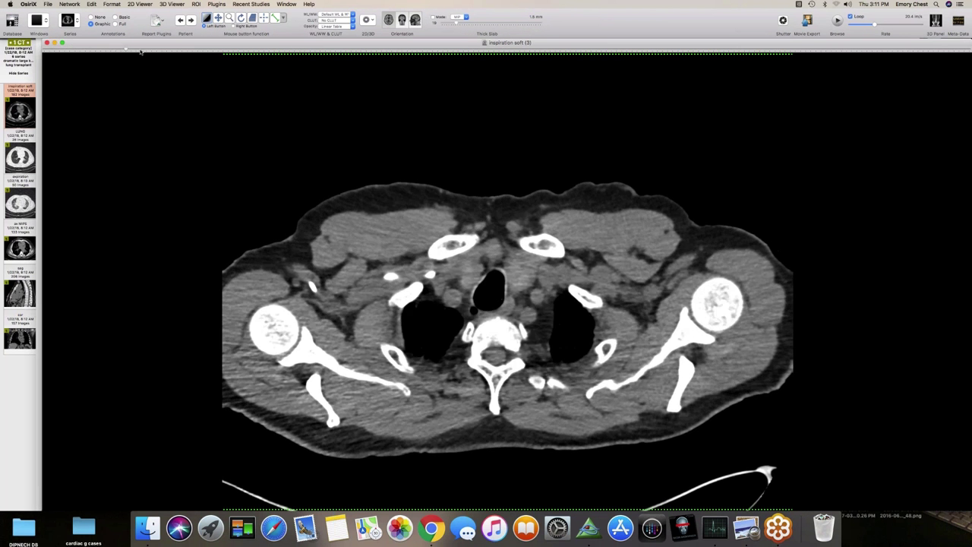
key(Down)
key(Down)
key(Down)
key(Down)
key(Down)
key(Down)
key(Down)
key(Down)
key(Down)
key(Down)
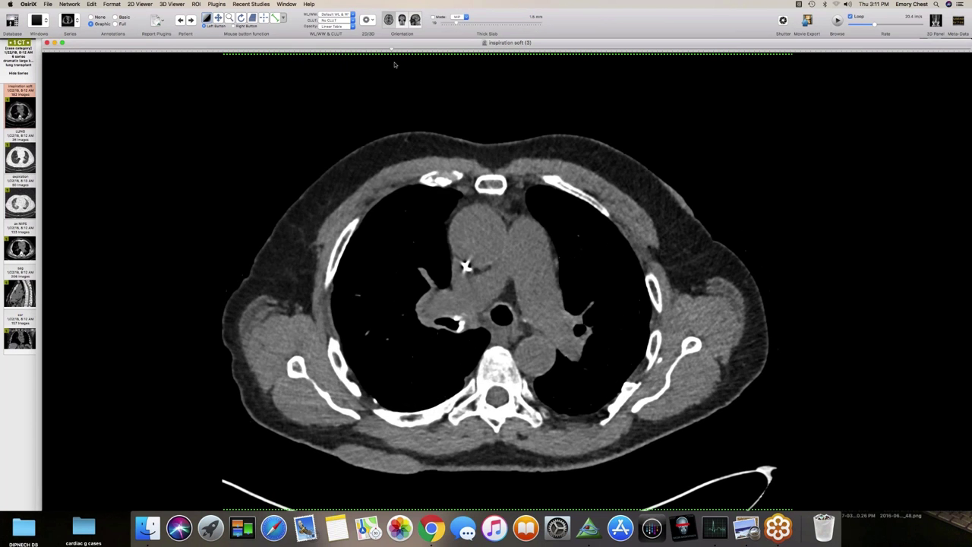
Adjust the window level and width of the inspiration series to display the lung parenchyma.
key(Up)
key(Up)
key(Up)
key(Up)
key(Up)
key(Up)
key(Up)
key(Up)
drag(494, 152, 472, 227)
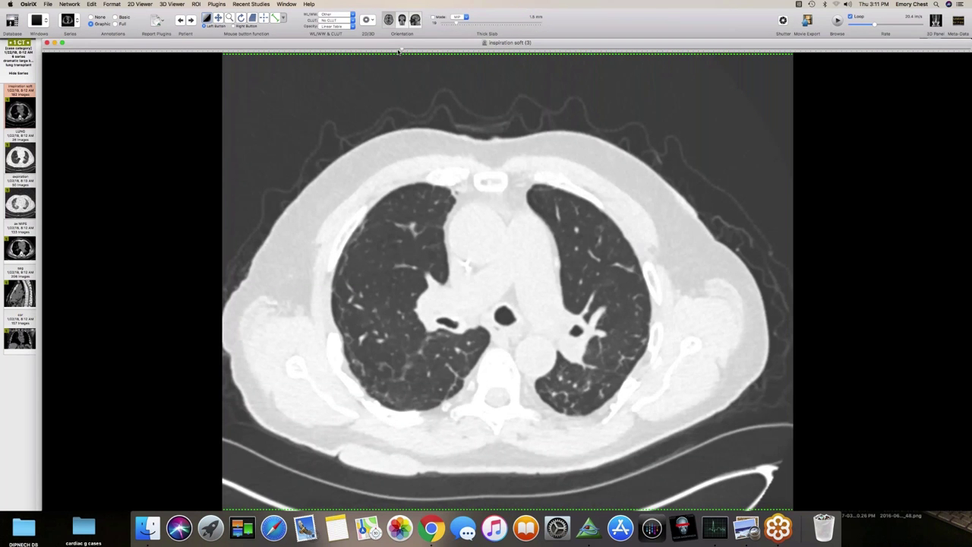
Examine the upper and mid lungs in the lung window, moving back and forth between the aortic arch and the hila.
key(Up)
key(Up)
key(Up)
key(Up)
key(Up)
key(Up)
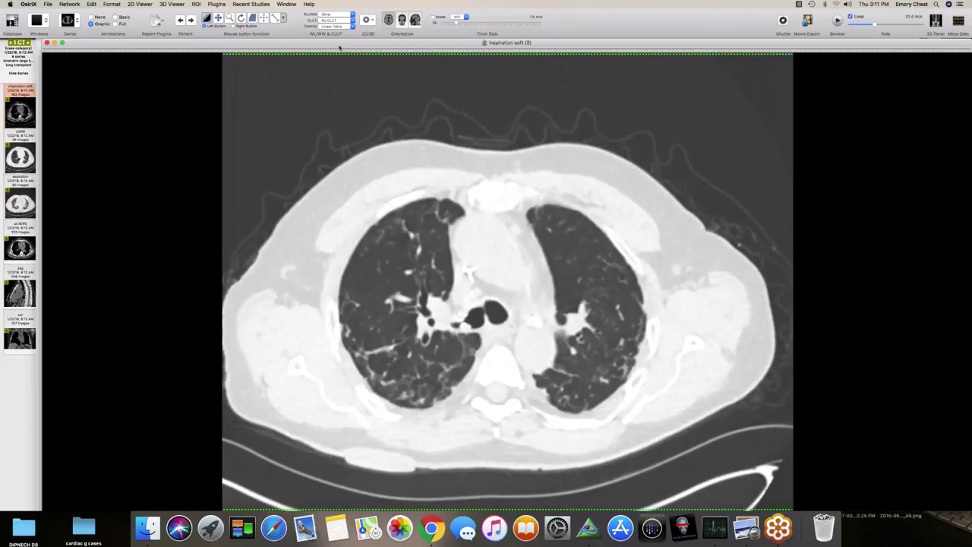
key(Down)
key(Down)
key(Down)
key(Down)
key(Down)
key(Down)
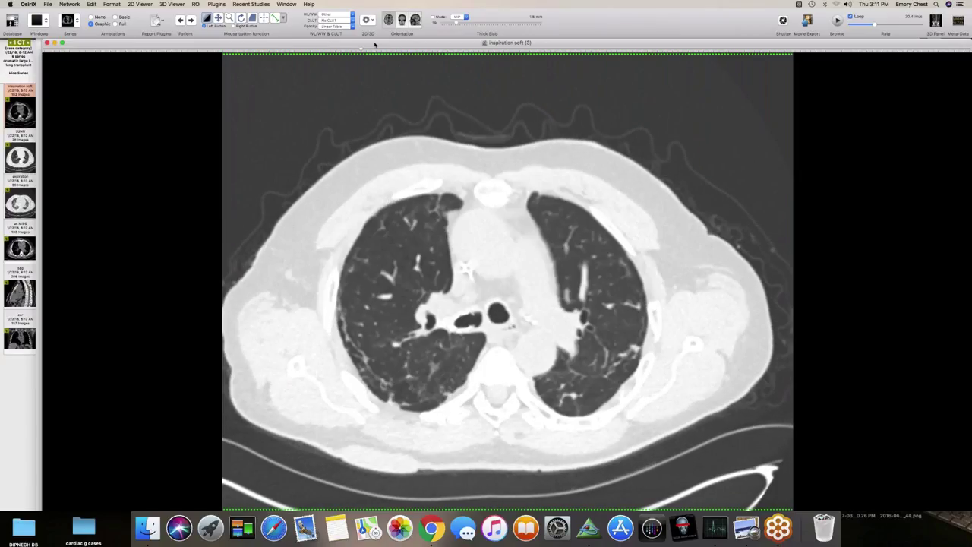
key(Down)
key(Down)
key(Down)
key(Down)
key(Up)
key(Up)
key(Up)
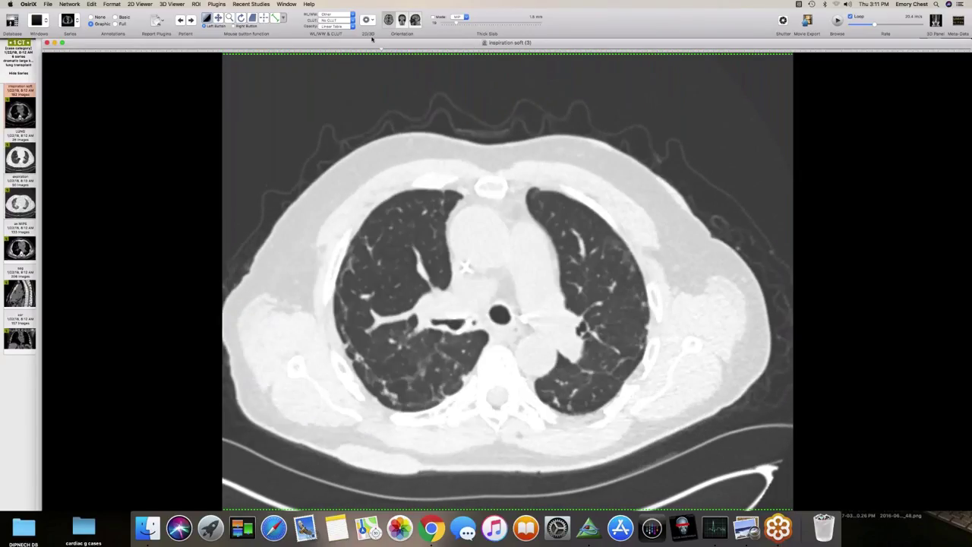
key(Down)
key(Down)
key(Down)
key(Down)
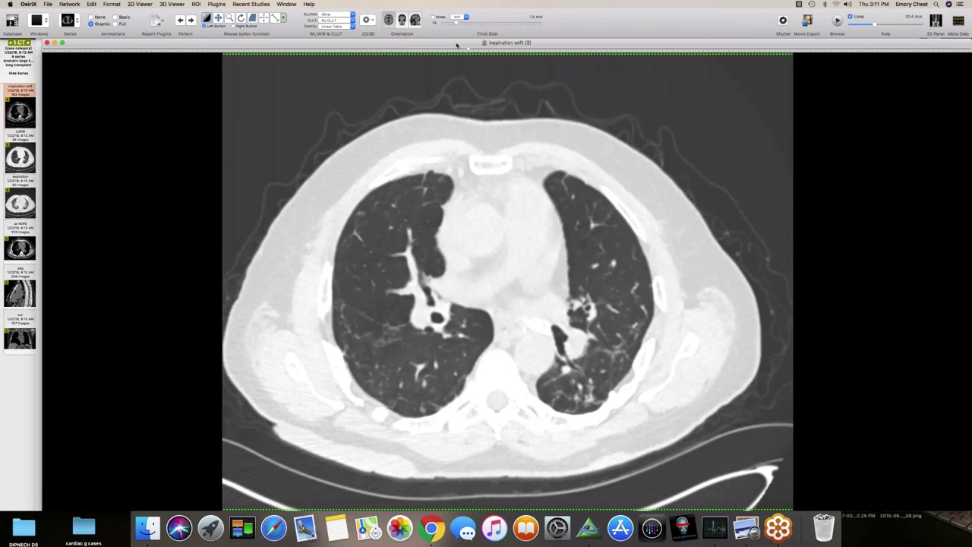
key(Up)
key(Up)
key(Up)
key(Up)
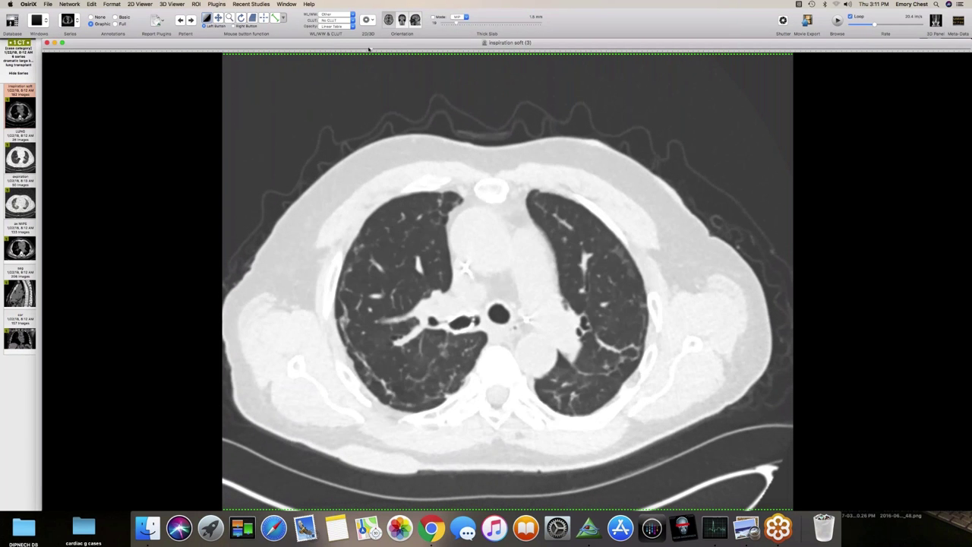
key(Up)
key(Up)
key(Up)
key(Up)
key(Up)
key(Up)
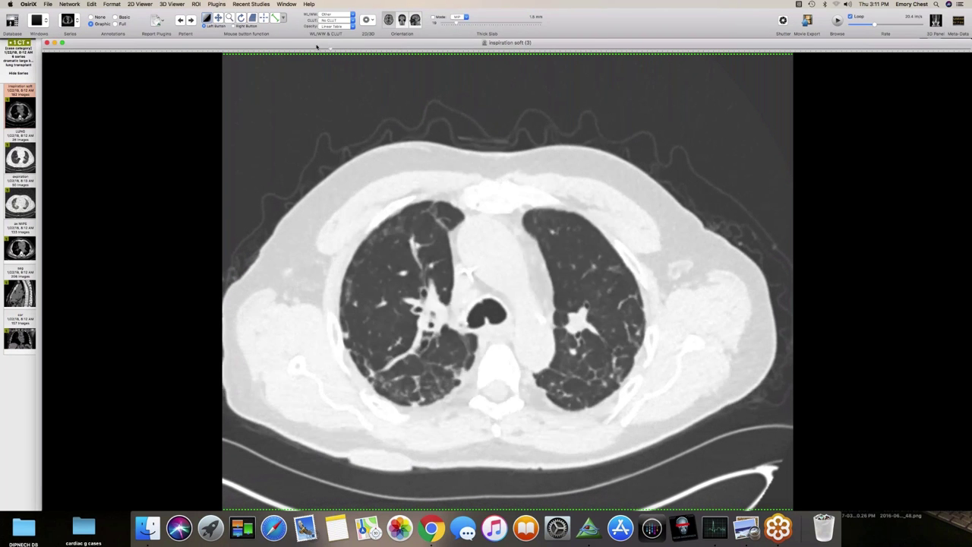
key(Down)
key(Down)
key(Down)
key(Down)
key(Down)
key(Down)
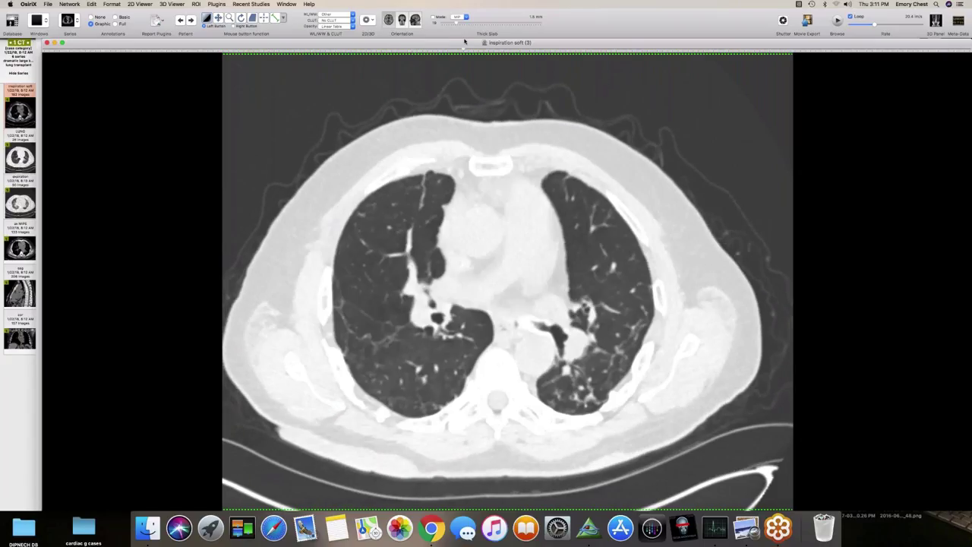
key(Up)
key(Up)
key(Up)
key(Up)
key(Up)
key(Up)
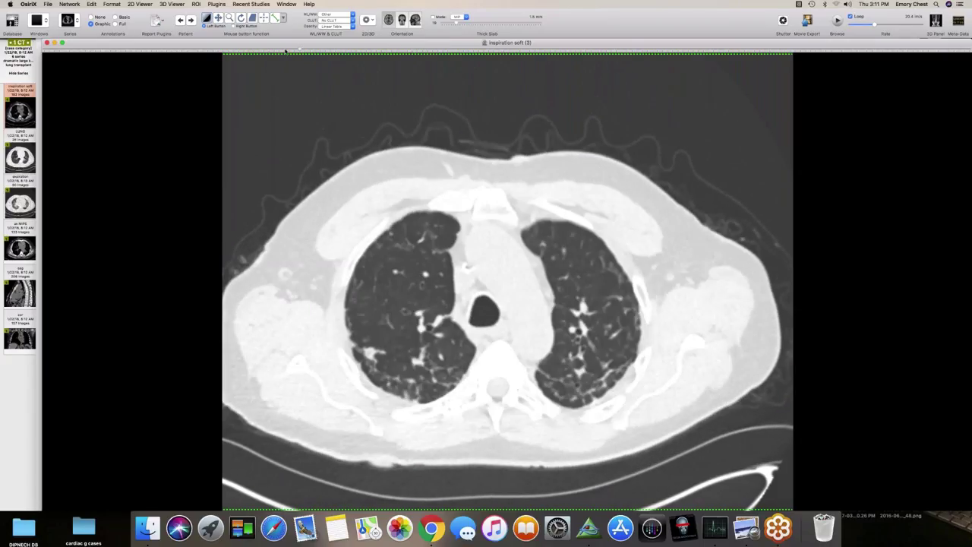
key(Down)
key(Down)
key(Down)
key(Down)
key(Down)
key(Down)
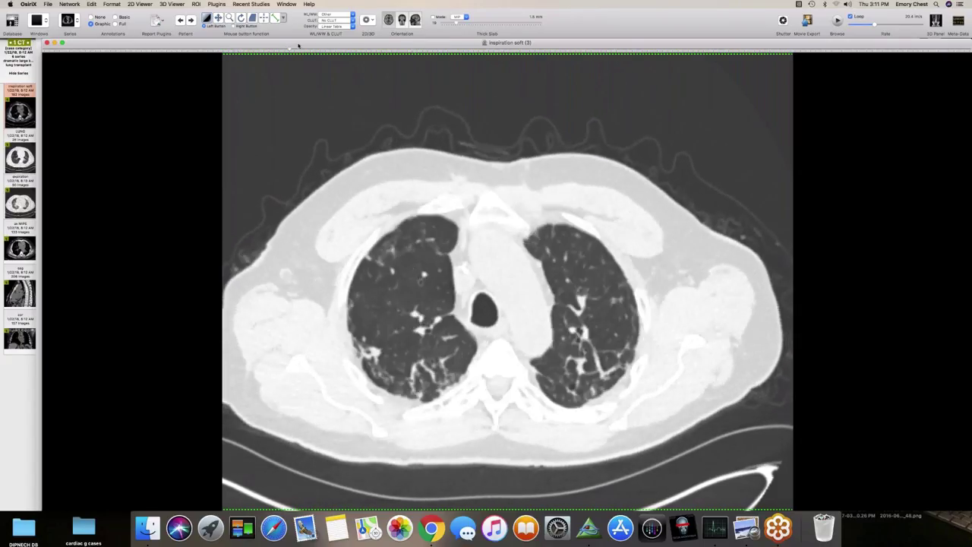
key(Up)
key(Up)
key(Up)
key(Up)
key(Up)
key(Up)
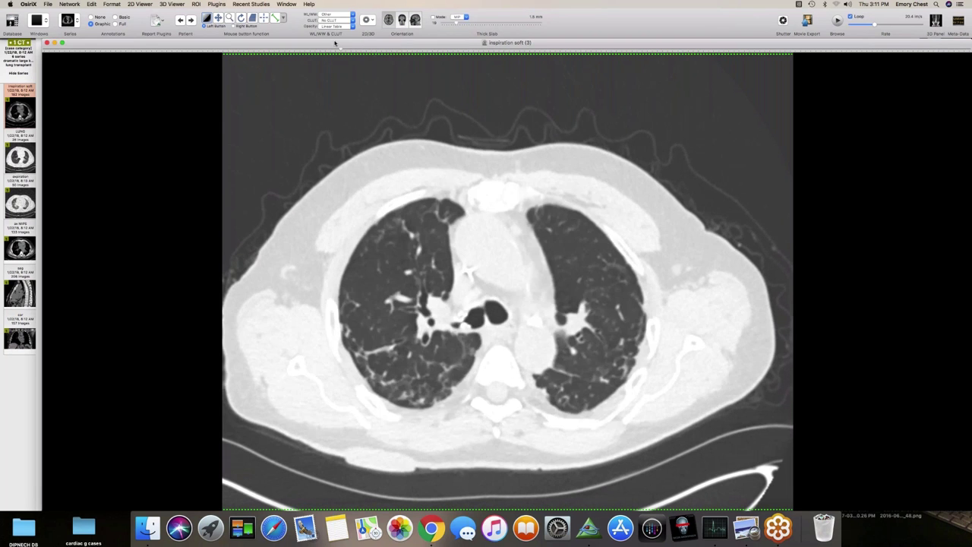
key(Down)
key(Down)
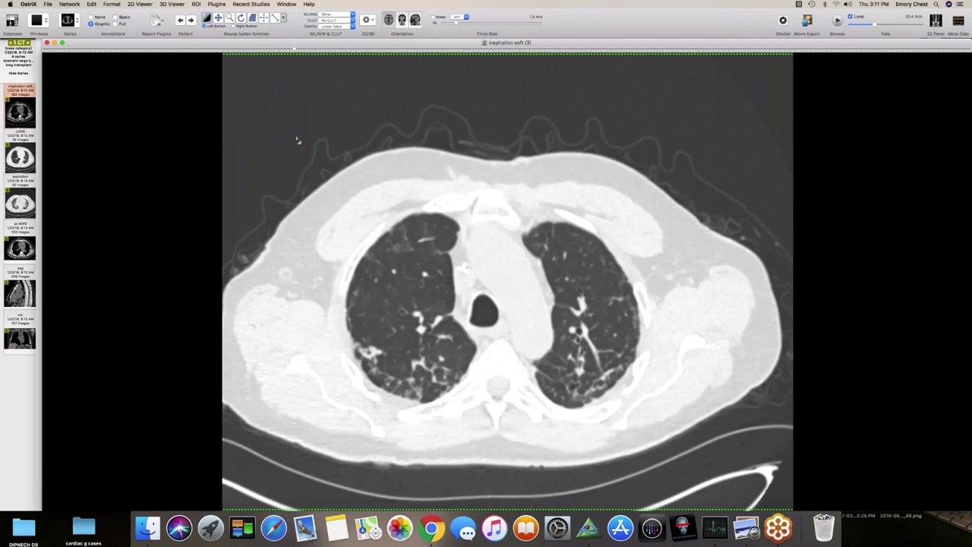
Apply the CT - Abdomen window preset and review the chest wall and skin at the level of the heart.
key(1)
key(Down)
key(Down)
key(Down)
key(Down)
key(Down)
key(Down)
key(Down)
key(Down)
key(Down)
key(Down)
key(Up)
key(Up)
key(Up)
key(Up)
key(Up)
key(Up)
key(Up)
key(Up)
key(Up)
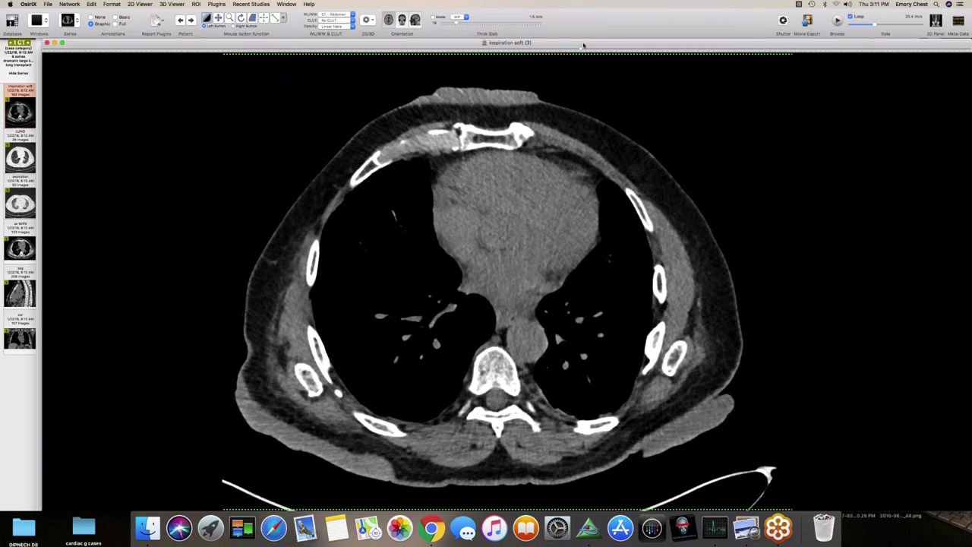
key(Up)
key(Up)
key(Up)
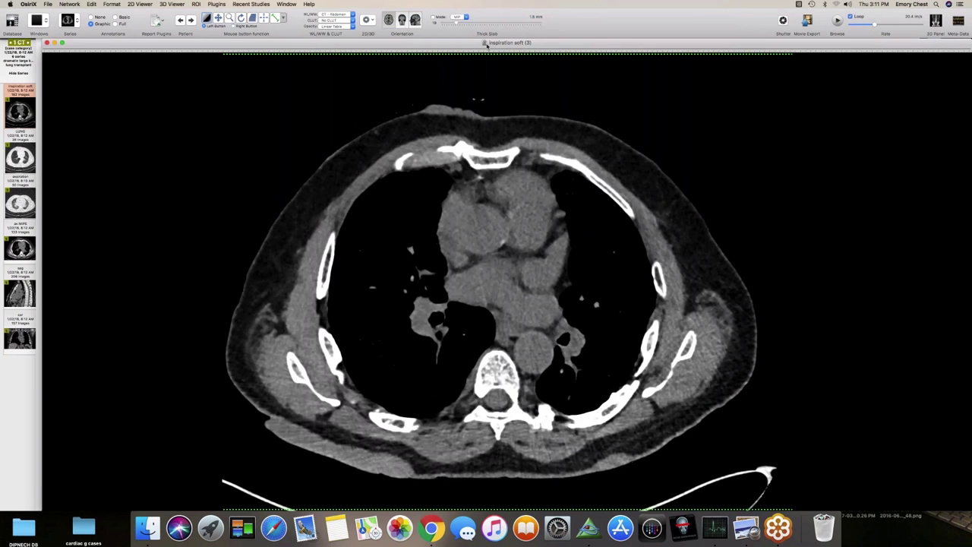
Examine the skin and chest wall from the heart down to the liver and back up to the lung bases.
key(Down)
key(Down)
key(Down)
key(Down)
key(Down)
key(Down)
key(Down)
key(Down)
key(Down)
key(Down)
key(Down)
key(Down)
key(Down)
key(Down)
key(Down)
key(Down)
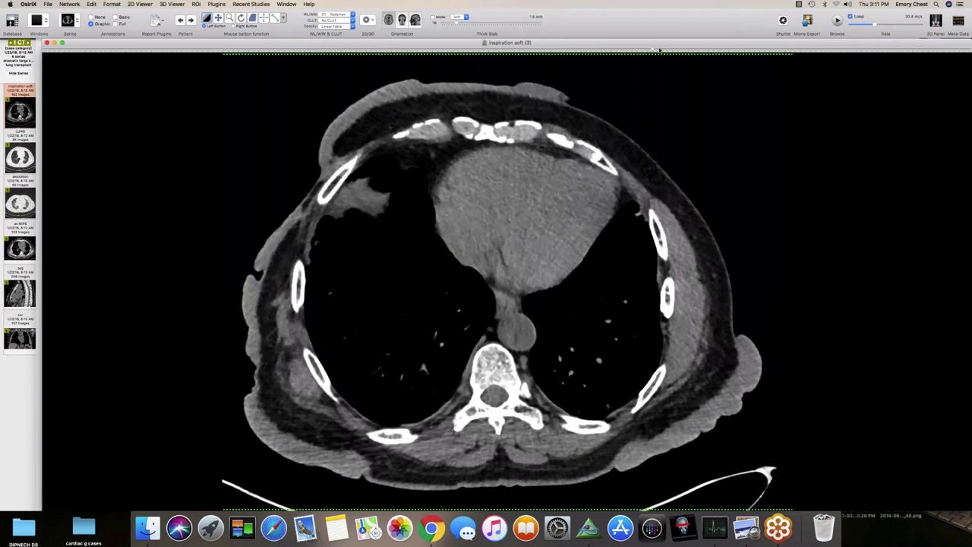
key(Down)
key(Down)
key(Down)
key(Down)
key(Down)
key(Down)
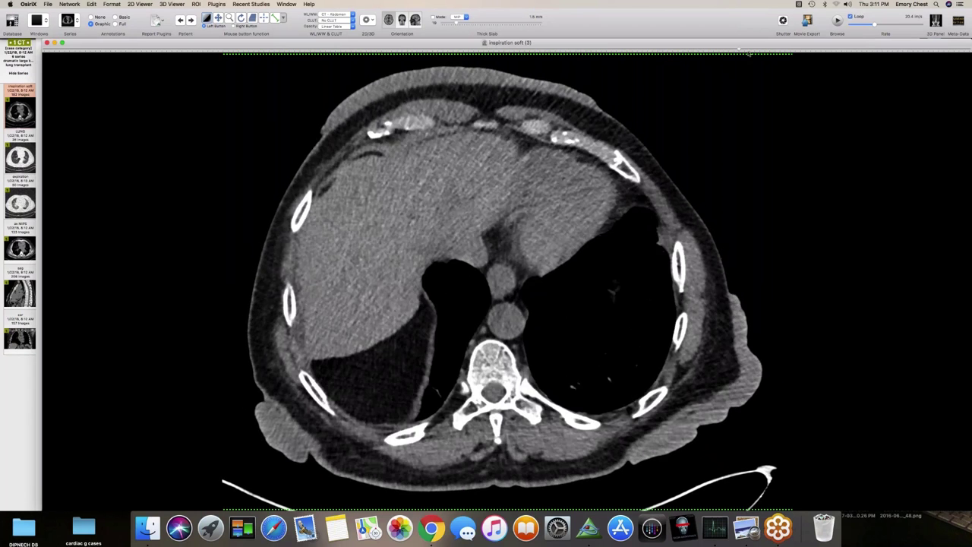
key(Up)
key(Up)
key(Up)
key(Up)
key(Up)
key(Up)
key(Up)
key(Up)
key(Up)
key(Up)
key(Up)
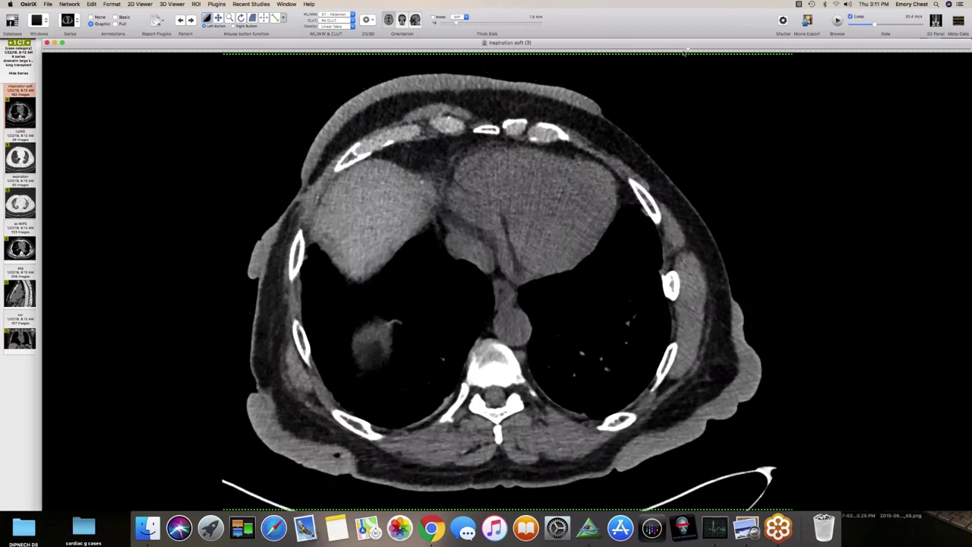
Examine the skin and chest wall from the lung bases up to the left atrium and back down to the liver dome.
key(Up)
key(Up)
key(Up)
key(Up)
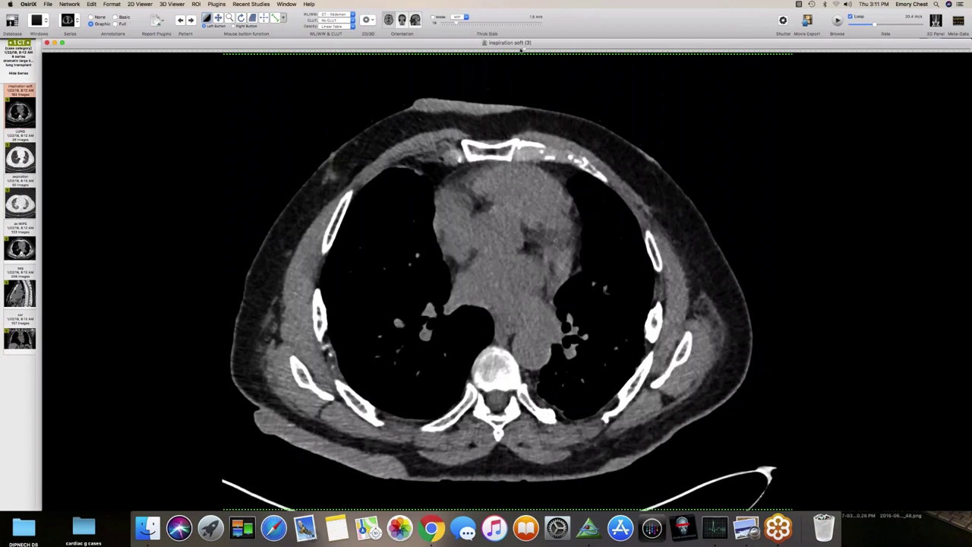
key(Down)
key(Down)
key(Down)
key(Down)
key(Down)
key(Down)
key(Down)
key(Down)
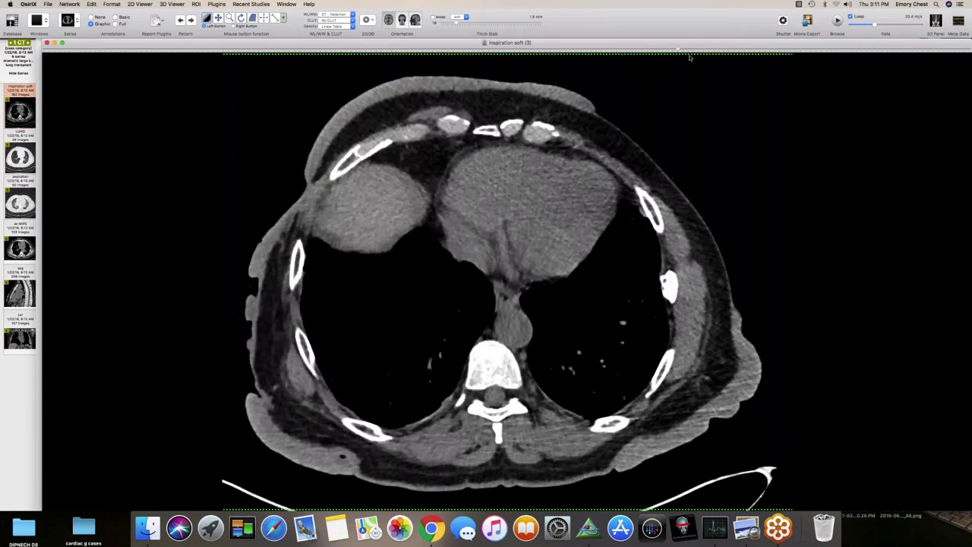
Follow the skin lesions of the back and flank down through the liver to the level of the upper kidney.
key(Up)
key(Up)
key(Up)
key(Up)
key(Up)
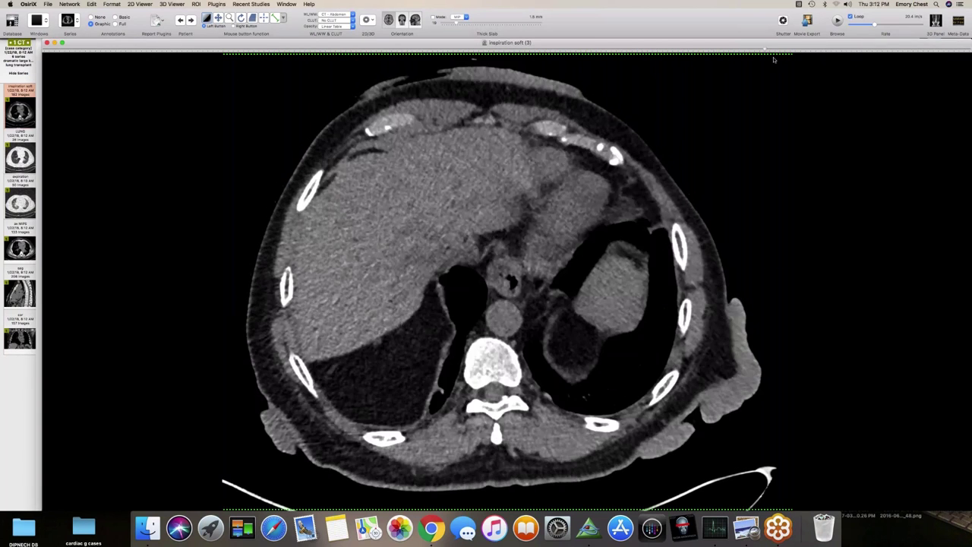
key(Down)
key(Down)
key(Down)
key(Down)
key(Down)
key(Down)
key(Down)
key(Down)
key(Down)
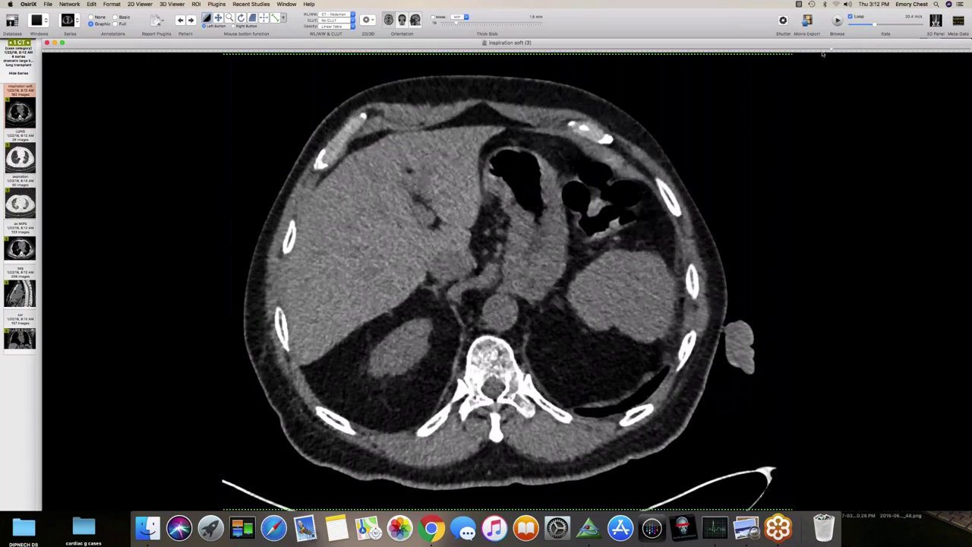
Return to the mid-heart level and examine the anterior and posterior chest wall skin on adjacent slices.
key(Up)
key(Up)
key(Up)
key(Up)
key(Up)
key(Up)
key(Up)
key(Up)
key(Up)
key(Up)
key(Up)
key(Up)
key(Up)
key(Up)
key(Up)
key(Up)
key(Up)
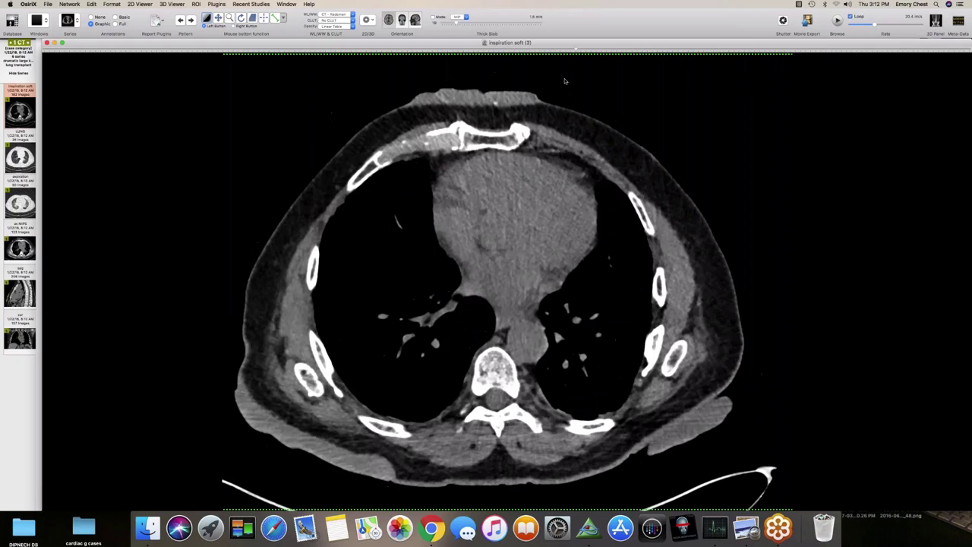
key(Down)
key(Down)
key(Down)
key(Down)
key(Down)
key(Down)
key(Up)
key(Up)
key(Up)
key(Up)
key(Up)
key(Up)
key(Up)
key(Up)
key(Up)
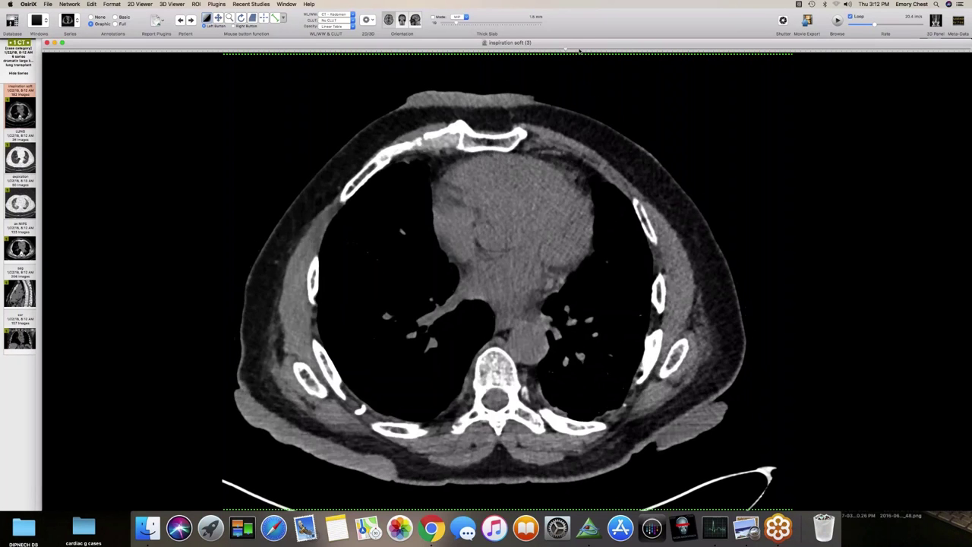
Trace the skin lesions from the lower heart down to the upper liver and distal esophagus level.
key(Up)
key(Up)
key(Up)
key(Up)
key(Up)
key(Up)
key(Up)
key(Up)
key(Up)
key(Up)
key(Up)
key(Up)
key(Up)
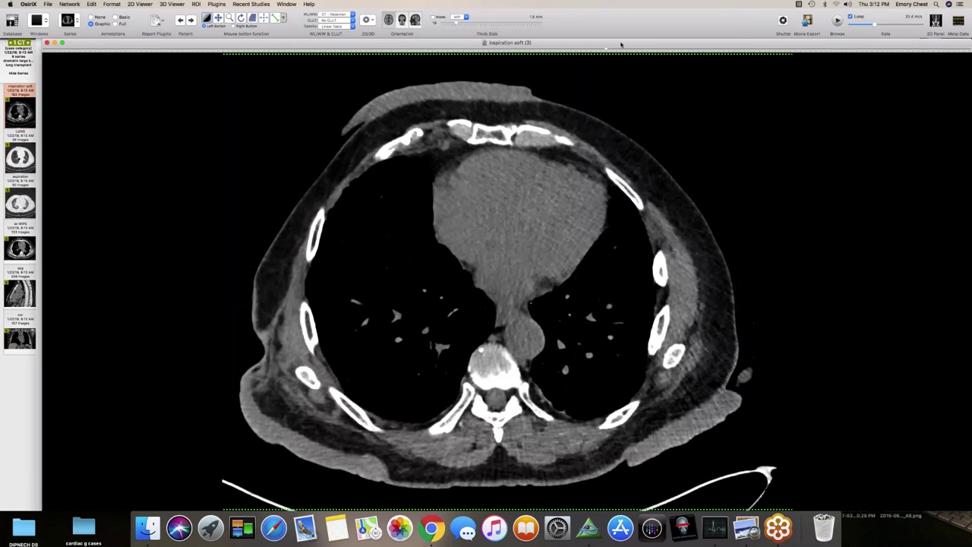
key(Down)
key(Down)
key(Down)
key(Down)
key(Down)
key(Down)
key(Down)
key(Down)
key(Up)
key(Up)
key(Up)
key(Up)
key(Up)
key(Up)
key(Up)
key(Up)
key(Up)
key(Up)
key(Up)
key(Up)
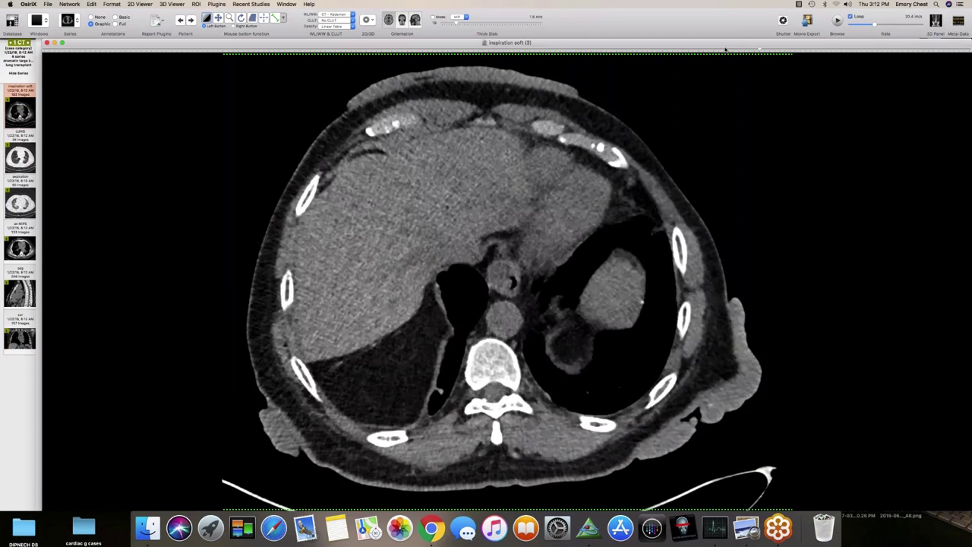
Compare the chest wall skin at the level of the pulmonary hila with that at the mid heart.
key(Up)
key(Up)
key(Up)
key(Up)
key(Up)
key(Up)
key(Up)
key(Up)
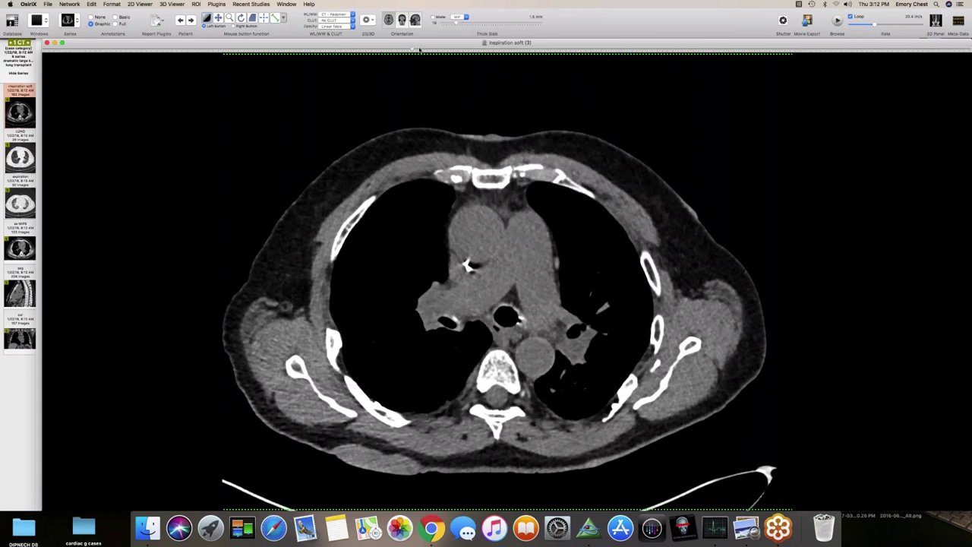
key(Down)
key(Down)
key(Down)
key(Down)
key(Down)
key(Down)
key(Down)
key(Down)
key(Down)
key(Down)
key(Down)
key(Down)
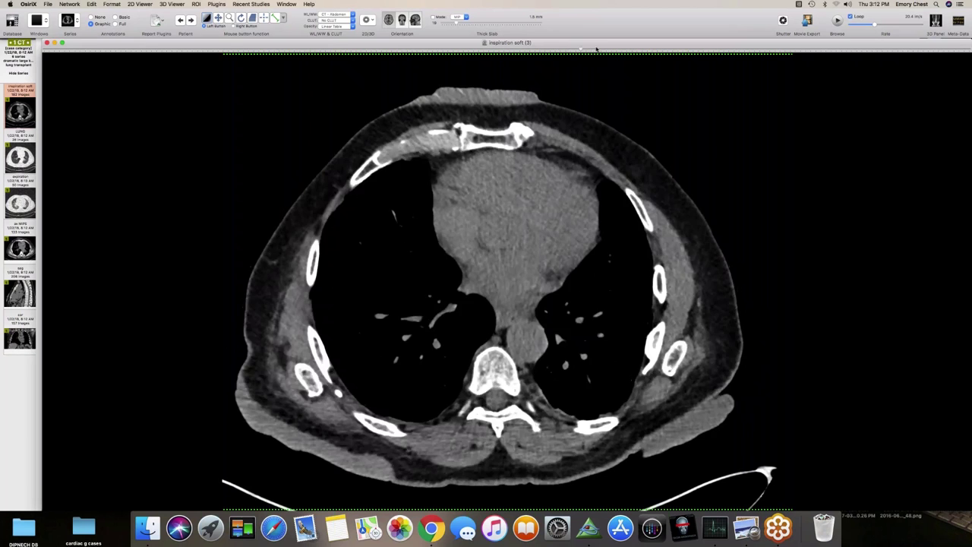
Review the chest wall skin at the lower heart, moving up past the left atrium to the main bronchi.
key(Up)
key(Up)
key(Up)
key(Up)
key(Up)
key(Up)
key(Up)
key(Up)
key(Up)
key(Up)
key(Up)
key(Up)
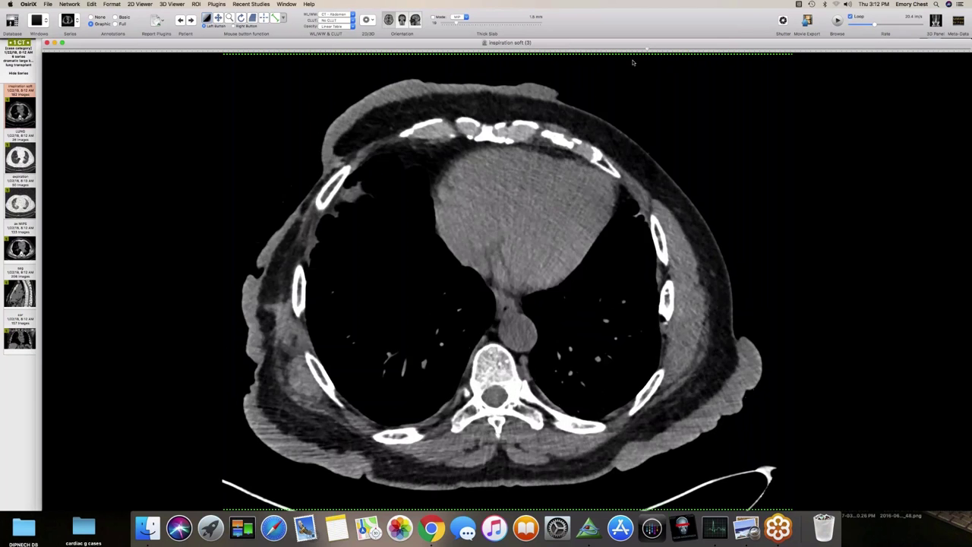
key(Up)
key(Up)
key(Up)
key(Up)
key(Up)
key(Up)
key(Up)
key(Up)
key(Up)
key(Up)
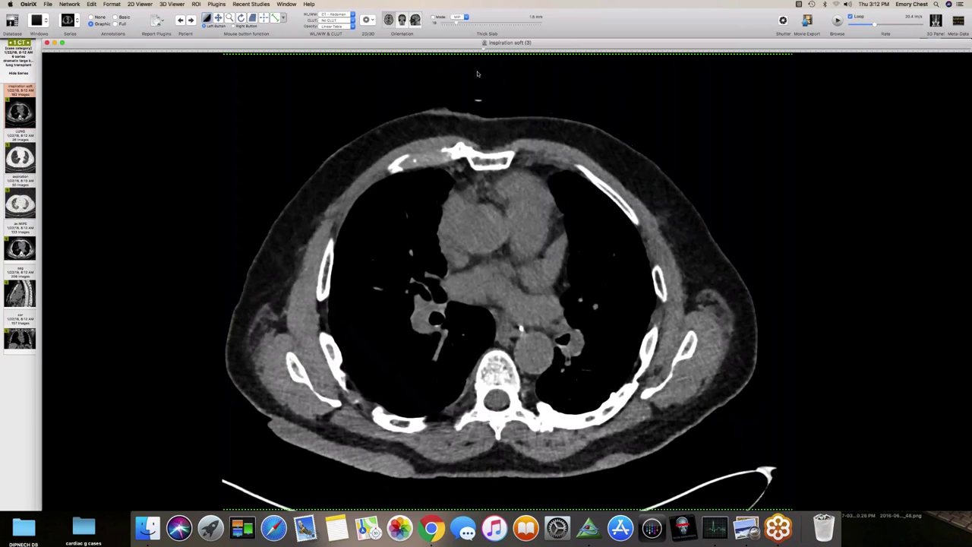
key(Up)
key(Up)
key(Up)
key(Up)
key(Up)
key(Up)
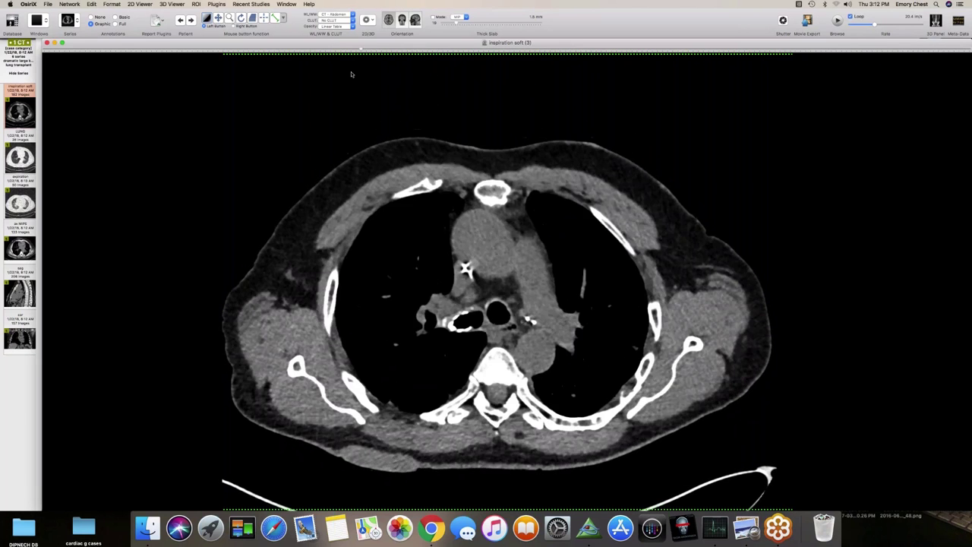
Examine the chest wall skin from the pulmonary artery level down to the liver dome.
key(Down)
key(Down)
key(Down)
key(Down)
key(Down)
key(Down)
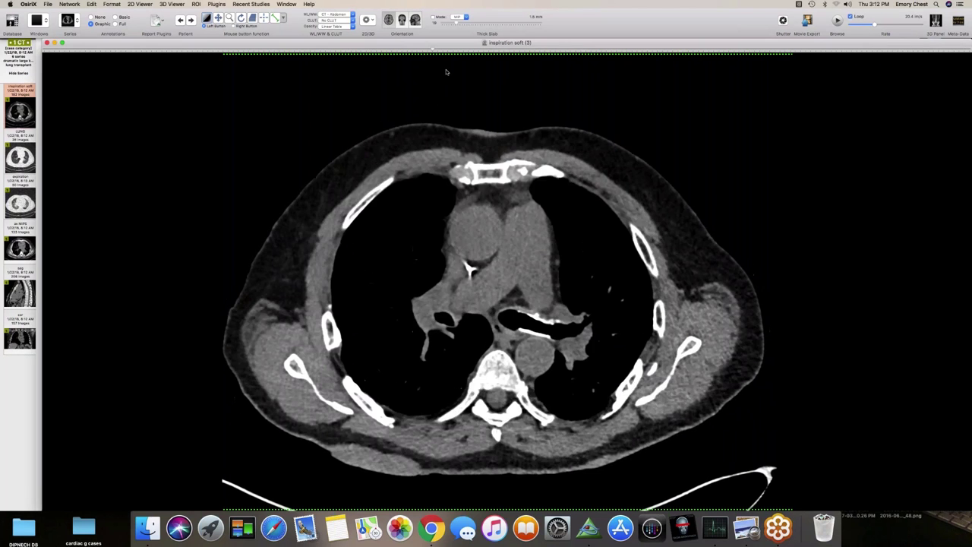
key(Down)
key(Down)
key(Down)
key(Down)
key(Down)
key(Down)
key(Down)
key(Down)
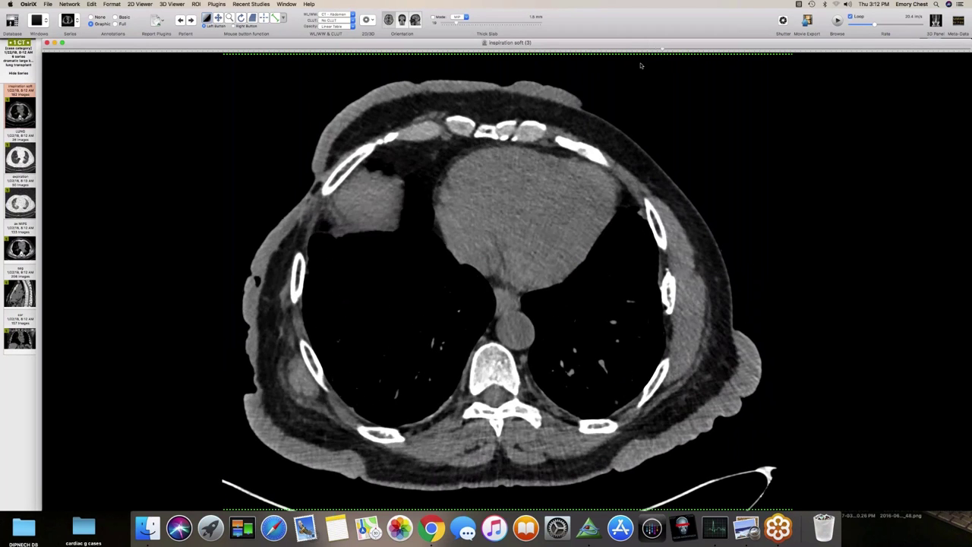
Review the keloids from the lower heart and liver dome up to the pulmonary artery level.
key(Up)
key(Up)
key(Up)
key(Up)
key(Up)
key(Up)
key(Up)
key(Up)
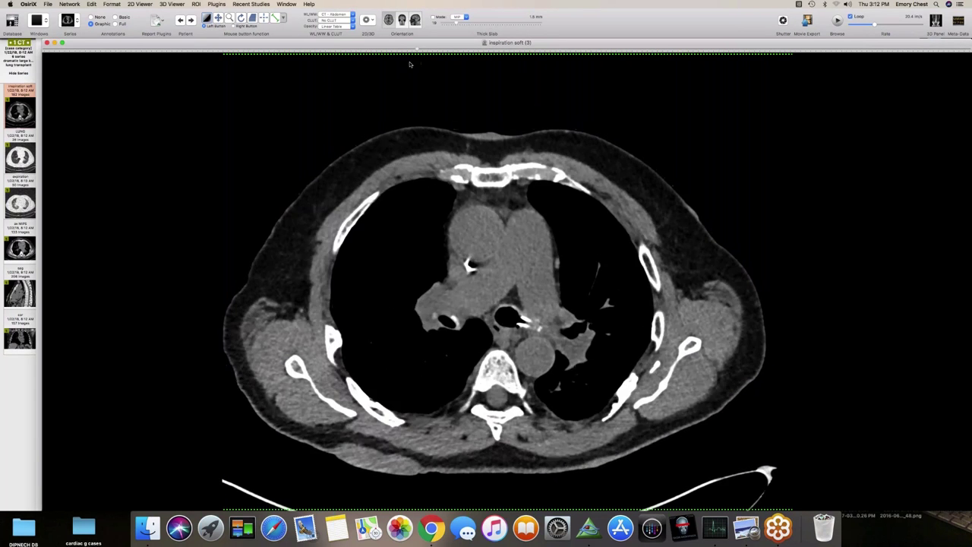
Trace the anterior and posterior chest wall skin from the main bronchi down to the lower heart.
key(Down)
key(Down)
key(Down)
key(Down)
key(Down)
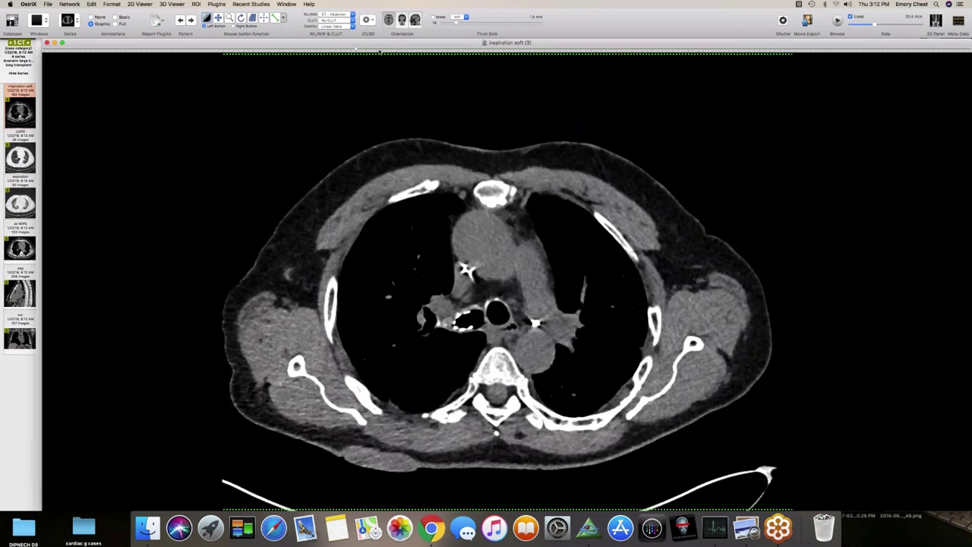
key(Down)
key(Down)
key(Down)
key(Down)
key(Down)
key(Down)
key(Down)
key(Down)
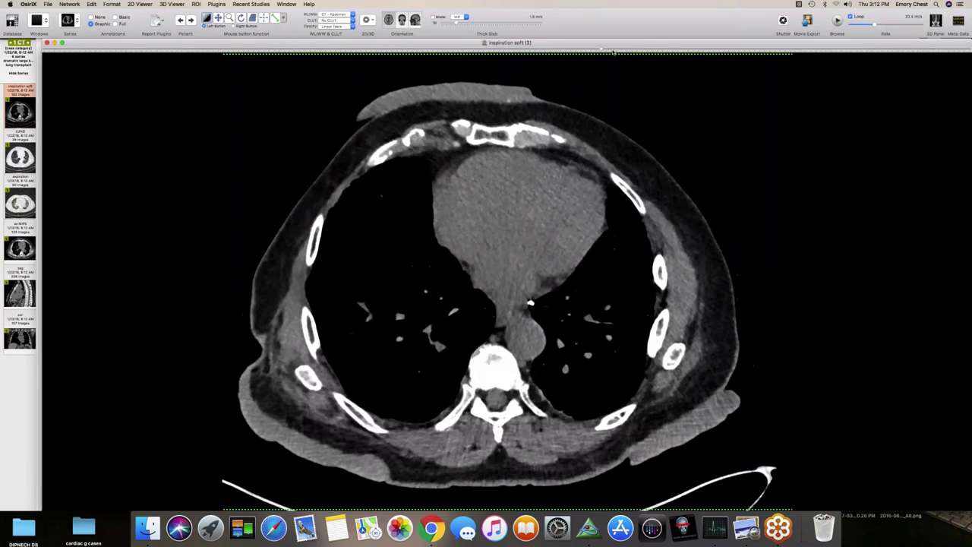
Examine the skin lesions from the lower heart down to the upper abdomen at the liver and spleen.
key(Down)
key(Down)
key(Down)
key(Down)
key(Down)
key(Down)
key(Down)
key(Down)
key(Down)
key(Down)
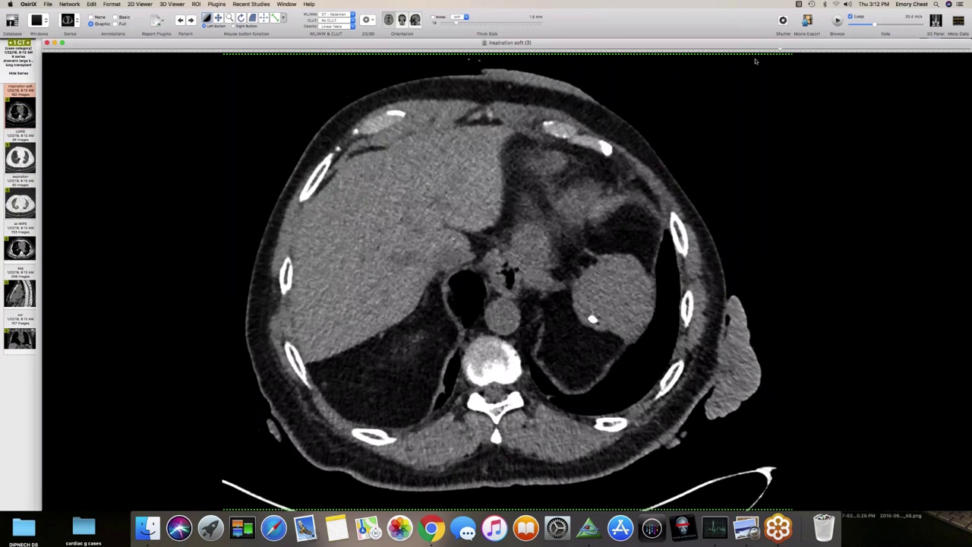
Follow the keloids from the upper abdomen back up past the mid heart to the pulmonary artery level.
key(Up)
key(Up)
key(Up)
key(Up)
key(Up)
key(Up)
key(Up)
key(Up)
key(Up)
key(Up)
key(Up)
key(Up)
key(Up)
key(Up)
key(Up)
key(Up)
key(Up)
key(Up)
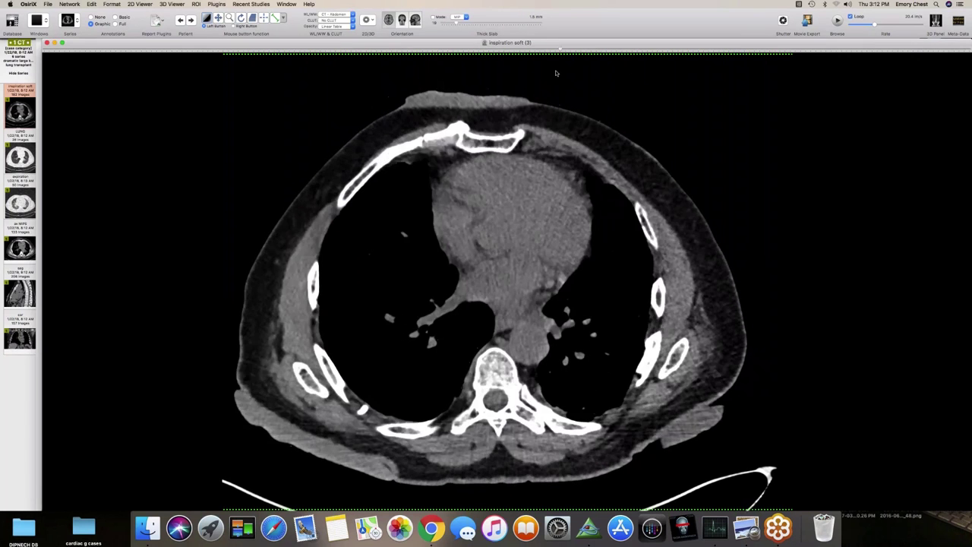
key(Up)
key(Up)
key(Up)
key(Up)
key(Up)
key(Up)
key(Up)
key(Up)
Inspect the full extent of the keloids from the pulmonary hila down to the liver and distal esophagus.
key(Down)
key(Down)
key(Down)
key(Down)
key(Down)
key(Down)
key(Down)
key(Down)
key(Down)
key(Down)
key(Down)
key(Down)
key(Down)
key(Down)
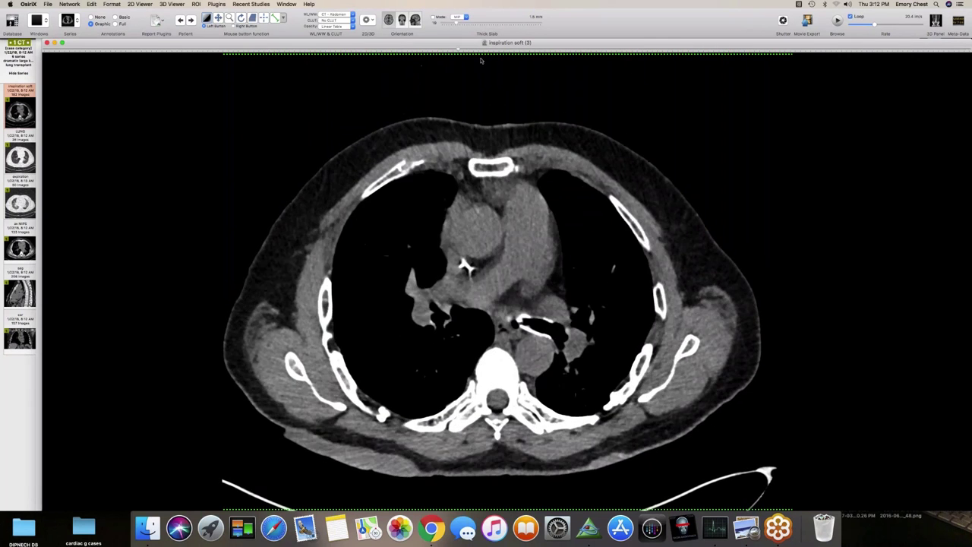
key(Down)
key(Down)
key(Down)
key(Down)
key(Down)
key(Down)
key(Down)
key(Down)
key(Down)
key(Down)
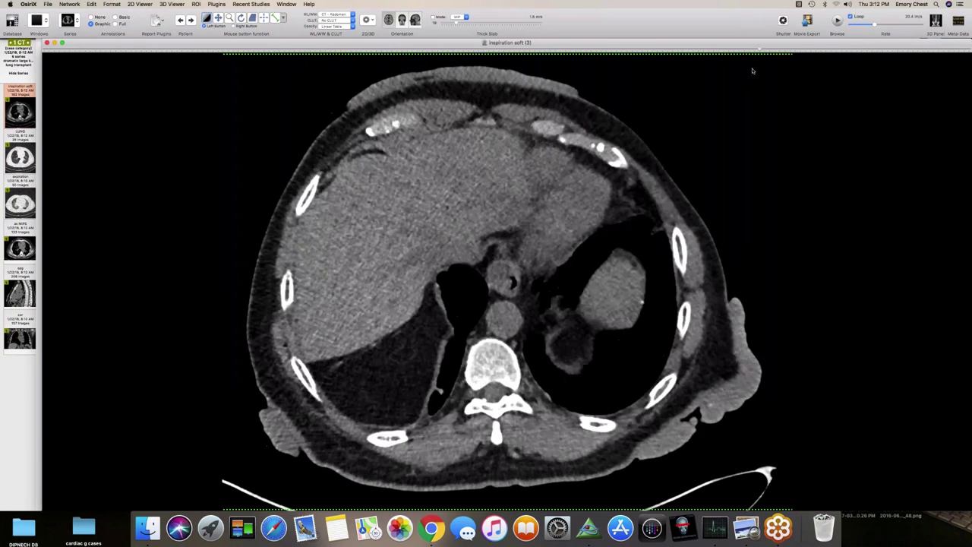
Review the chest wall skin from the upper liver up to the mid heart at the left atrium.
key(Up)
key(Up)
key(Up)
key(Up)
key(Up)
key(Up)
key(Up)
key(Up)
key(Up)
key(Up)
key(Up)
key(Up)
key(Up)
key(Up)
key(Up)
key(Up)
key(Up)
key(Up)
key(Up)
key(Up)
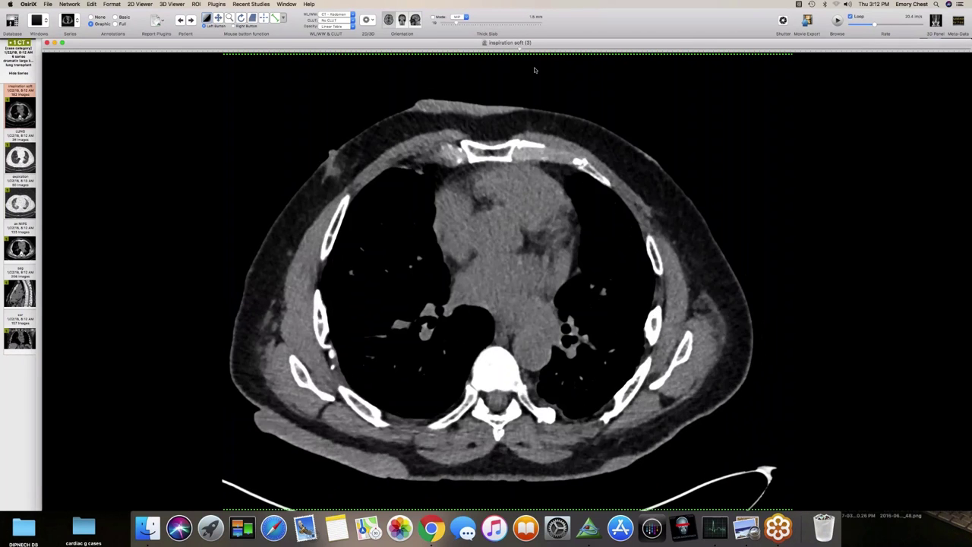
Trace the anterior and posterolateral keloids from the left atrium level down to the upper liver.
key(Down)
key(Down)
key(Down)
key(Down)
key(Down)
key(Down)
key(Down)
key(Down)
key(Down)
key(Down)
key(Down)
key(Down)
key(Down)
key(Down)
key(Down)
key(Down)
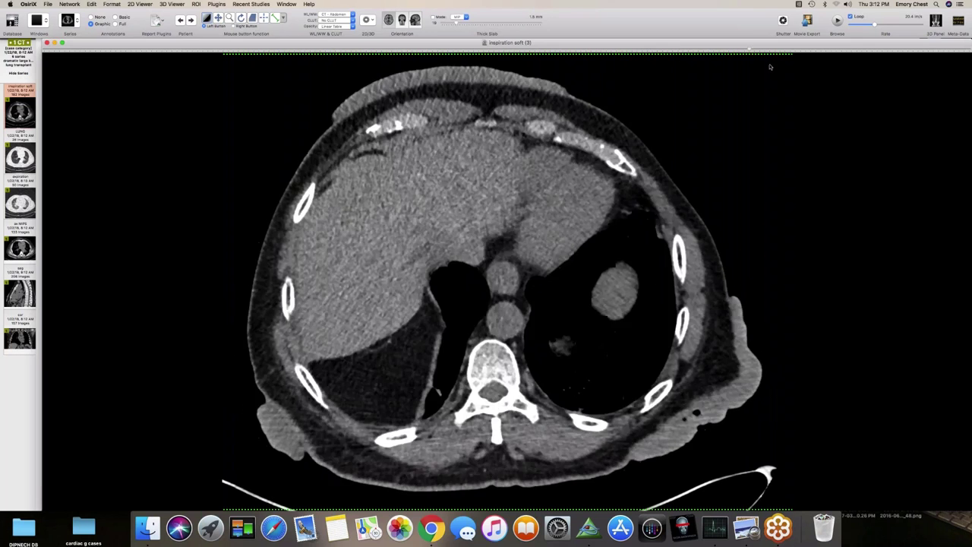
Examine the skin thickening from the upper liver up to the lower heart and liver dome.
key(Up)
key(Up)
key(Up)
key(Up)
key(Up)
key(Up)
key(Up)
key(Up)
key(Up)
key(Up)
key(Up)
key(Up)
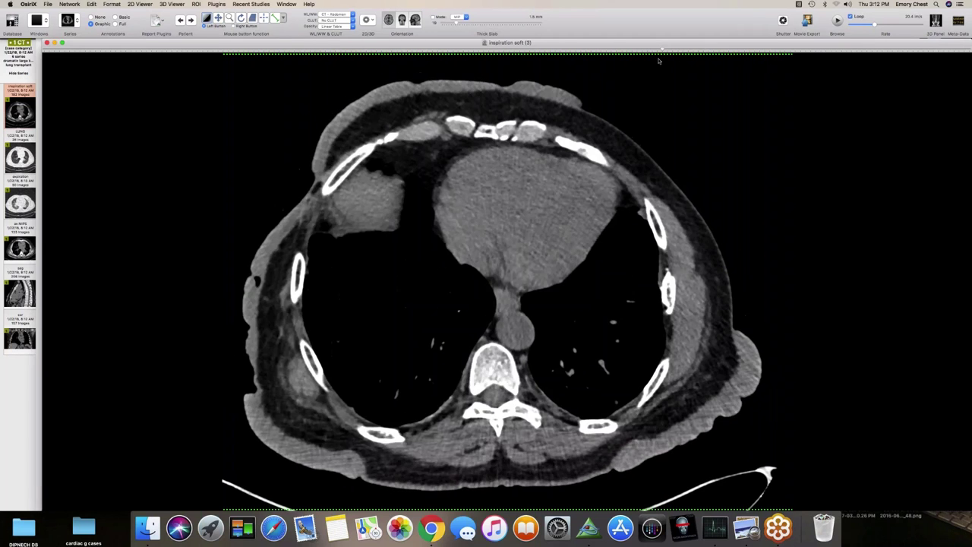
Follow the chest wall skin from the lower heart past the left atrium up to the main bronchi.
key(Up)
key(Up)
key(Up)
key(Up)
key(Up)
key(Up)
key(Up)
key(Up)
key(Up)
key(Up)
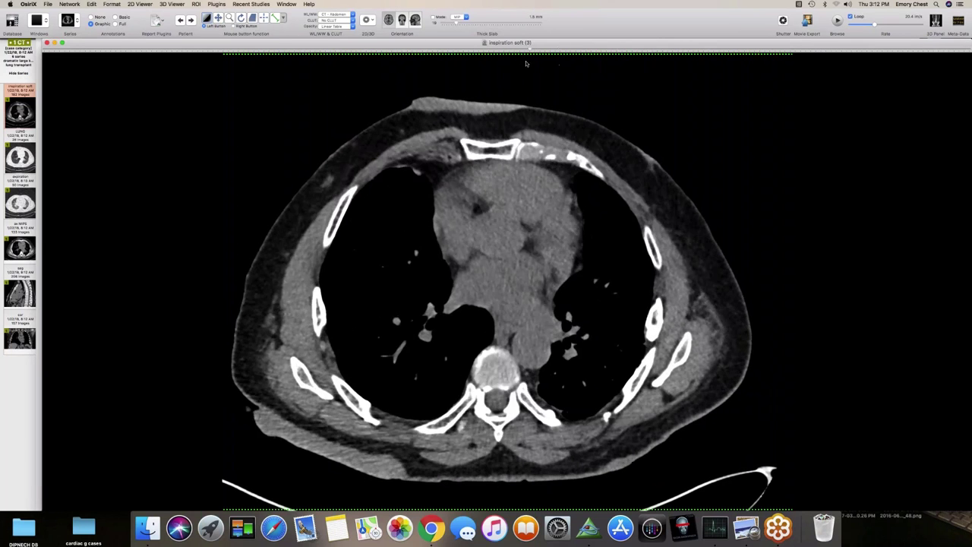
key(Up)
key(Up)
key(Up)
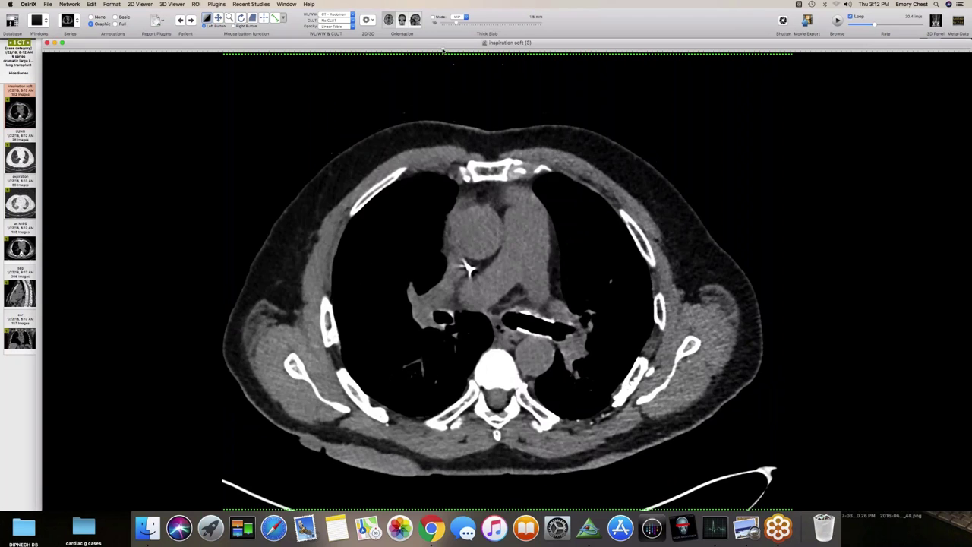
key(Up)
key(Up)
key(Up)
Compare the chest wall skin at the main bronchi with that at the mid heart.
key(Down)
key(Down)
key(Down)
key(Down)
key(Down)
key(Down)
key(Down)
key(Down)
key(Down)
key(Down)
key(Down)
key(Down)
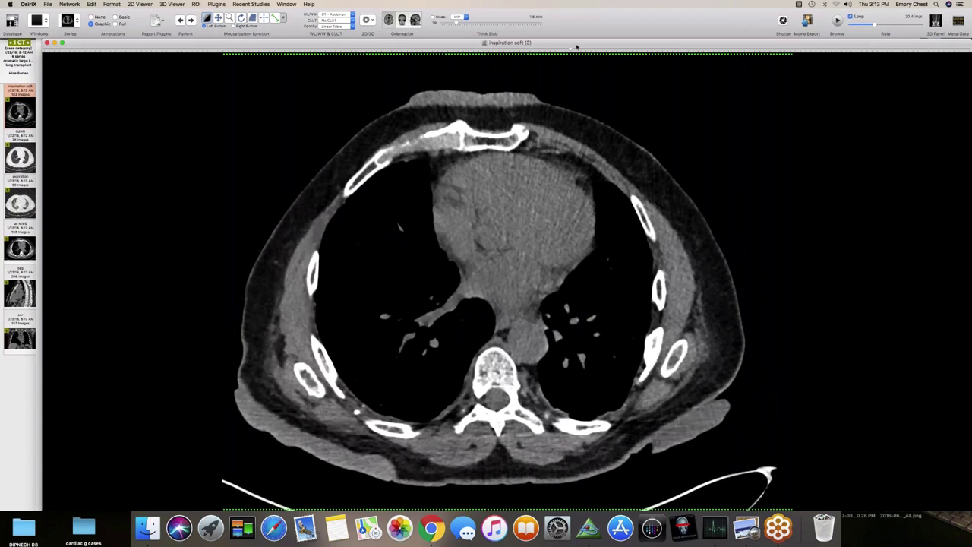
Follow the anterior and posterolateral keloids from the mid heart down to the upper liver.
key(Down)
key(Down)
key(Down)
key(Down)
key(Down)
key(Down)
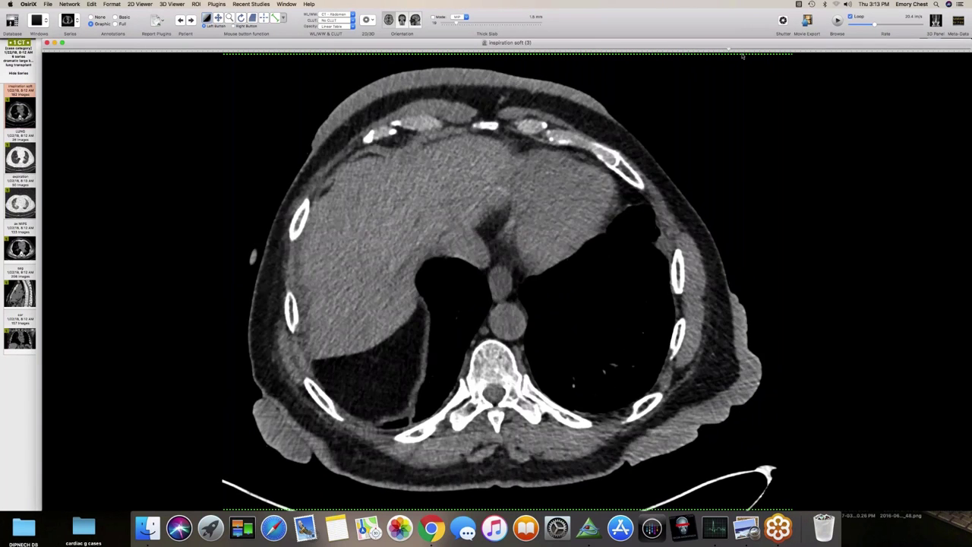
Trace the chest wall skin thickening from the upper liver up past the heart to the aortic arch.
key(Up)
key(Up)
key(Up)
key(Up)
key(Up)
key(Up)
key(Up)
key(Up)
key(Up)
key(Up)
key(Up)
key(Up)
key(Up)
key(Up)
key(Up)
key(Up)
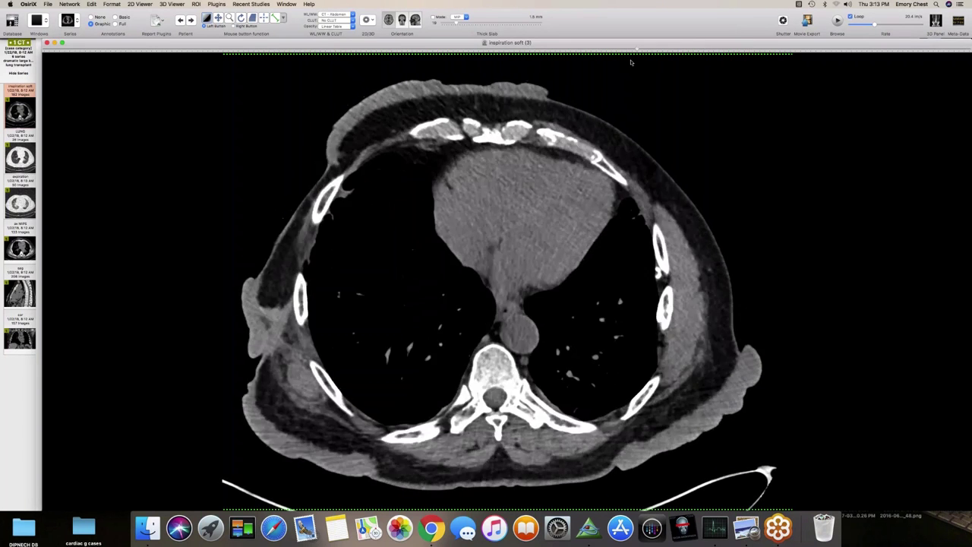
key(Up)
key(Up)
key(Up)
key(Up)
key(Up)
key(Up)
key(Up)
key(Up)
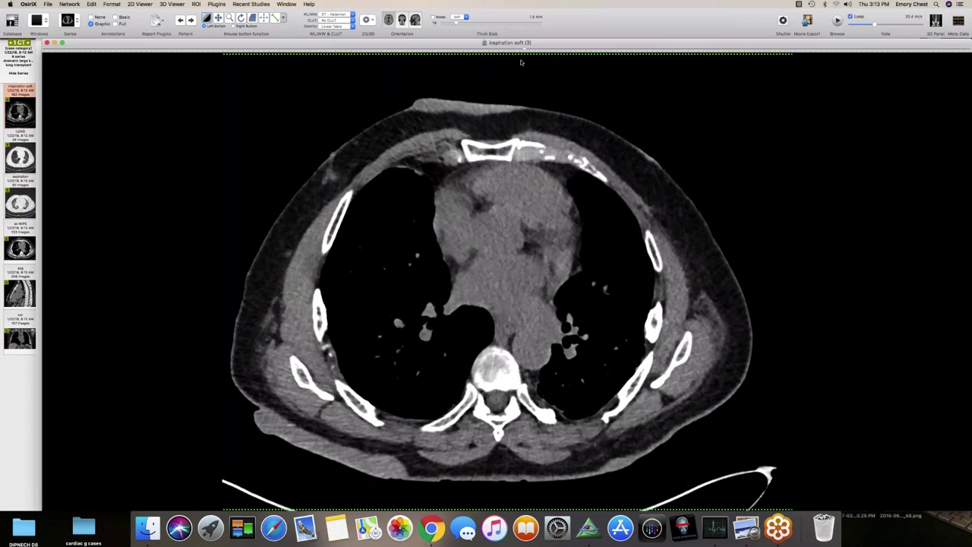
key(Up)
key(Up)
key(Up)
key(Up)
key(Up)
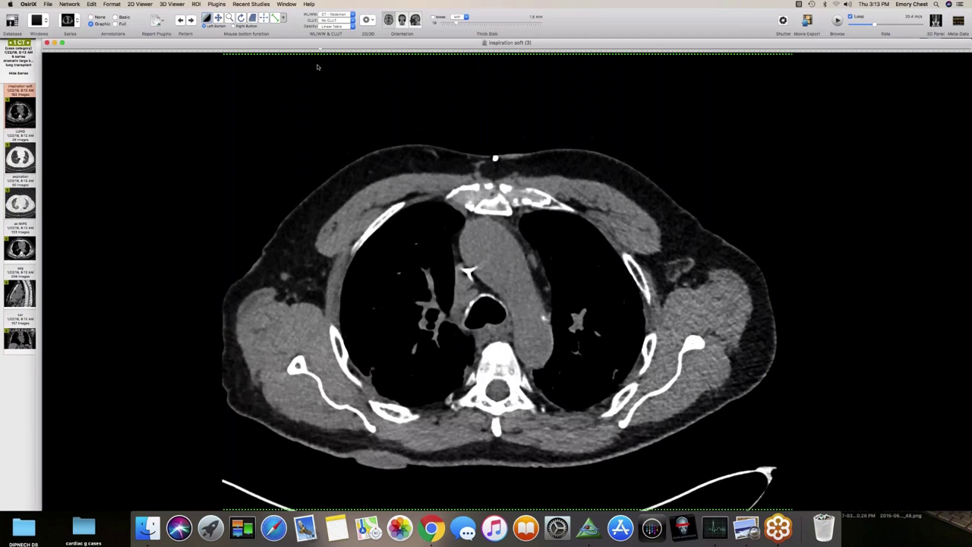
Follow the posterior skin thickening from the aortic arch down to the level of the pulmonary trunk.
key(Down)
key(Down)
key(Down)
key(Down)
key(Down)
key(Down)
key(Down)
key(Down)
key(Down)
key(Down)
key(Down)
key(Down)
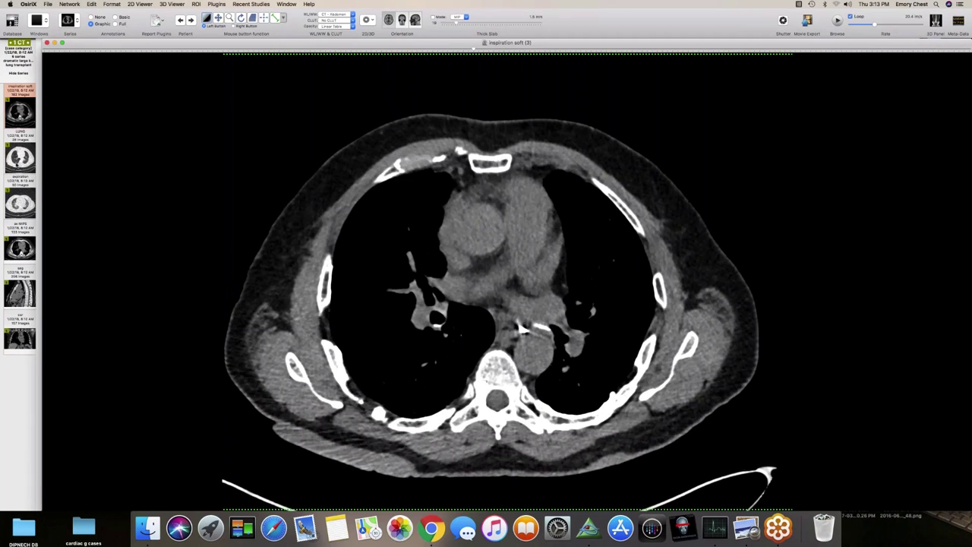
Display the coronal series and examine the keloids from the anterior chest wall back to the descending aorta.
key(Left)
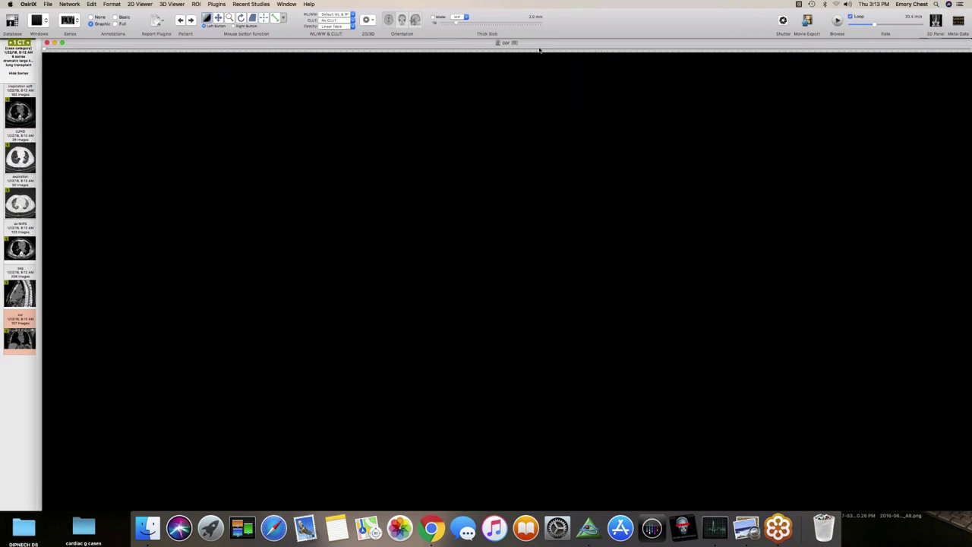
scroll(187, 65, down, 10)
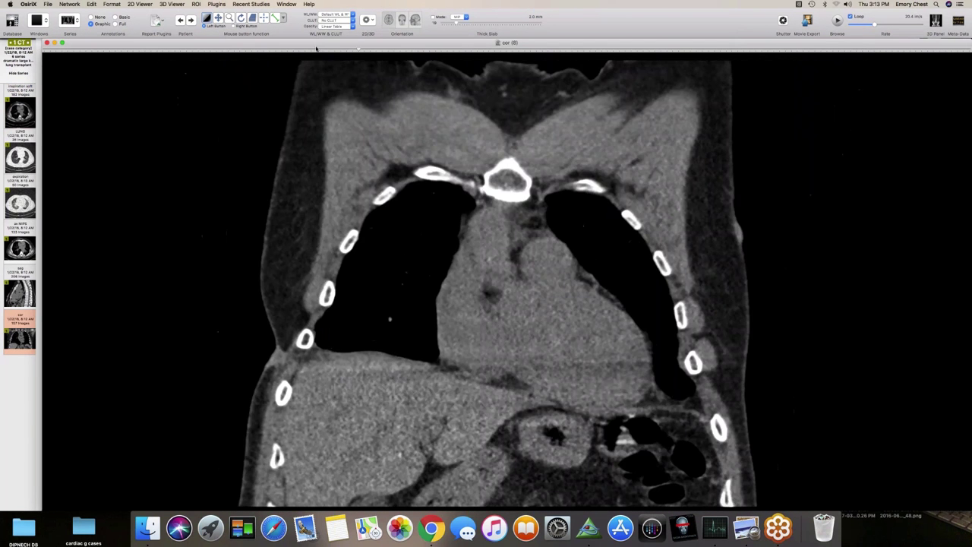
scroll(186, 64, down, 5)
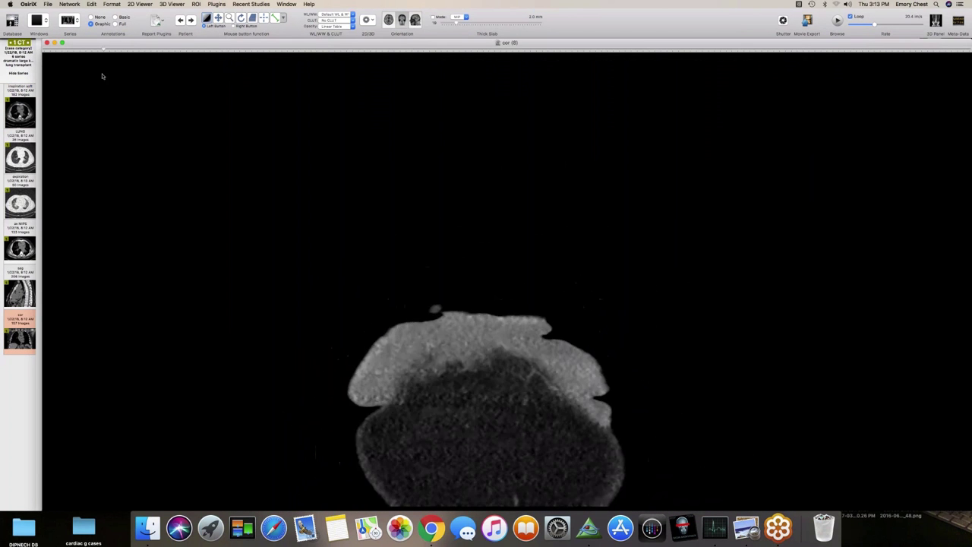
scroll(101, 74, up, 5)
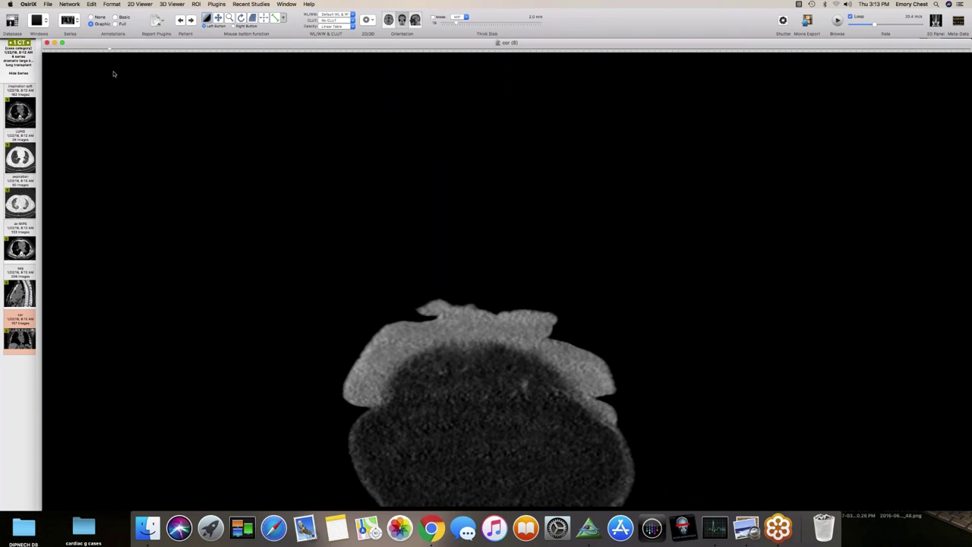
scroll(125, 73, up, 6)
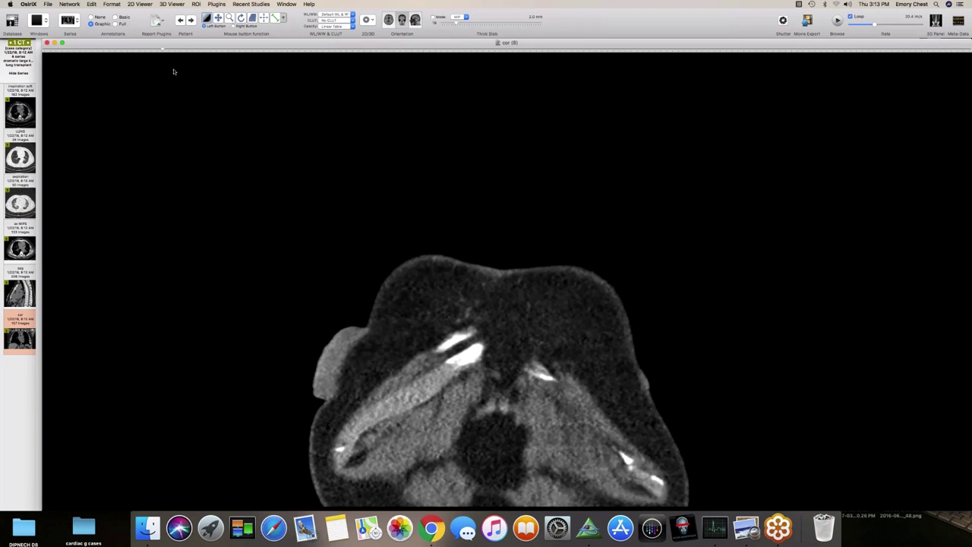
scroll(191, 71, down, 6)
scroll(98, 76, up, 8)
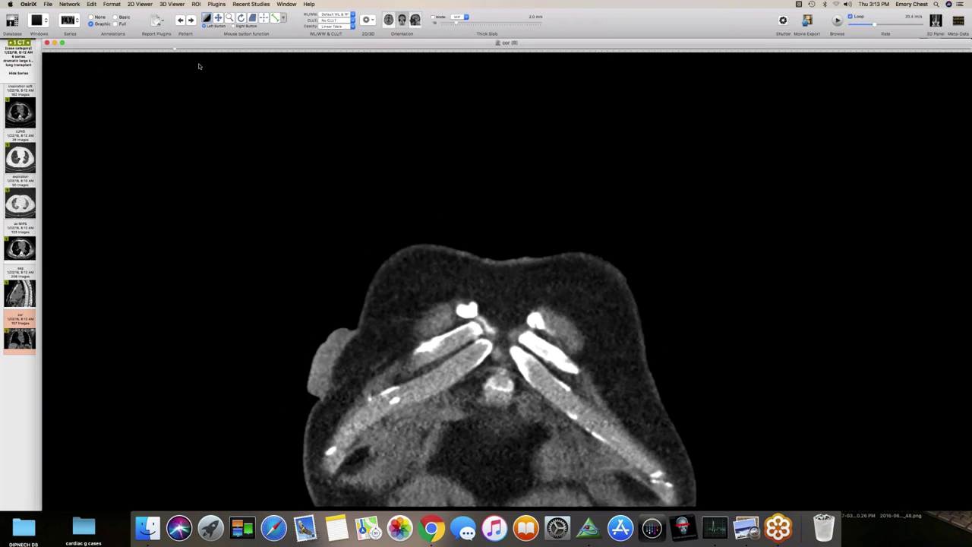
scroll(327, 60, up, 8)
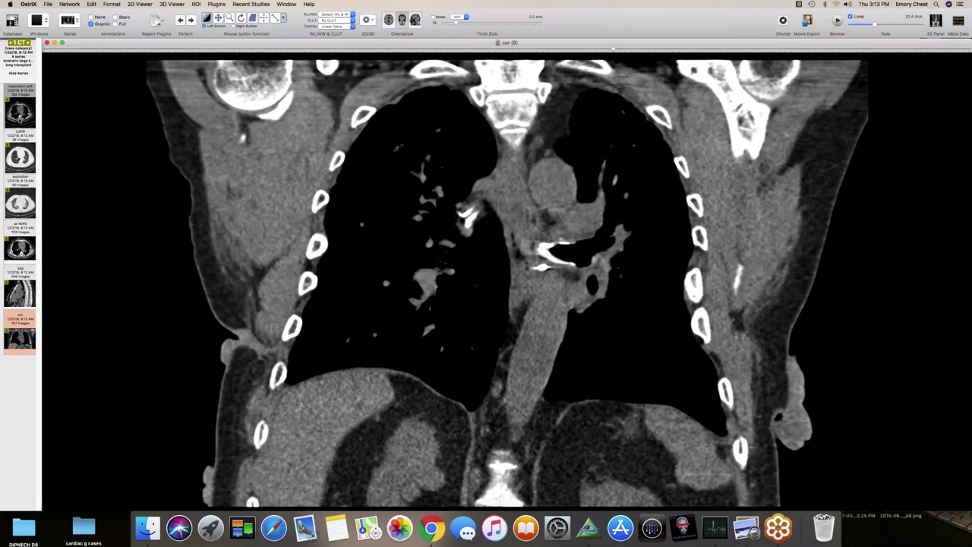
Return to the inspiration soft series in the CT pulmonary window and survey the lungs between the apices and aortic arch.
click(21, 112)
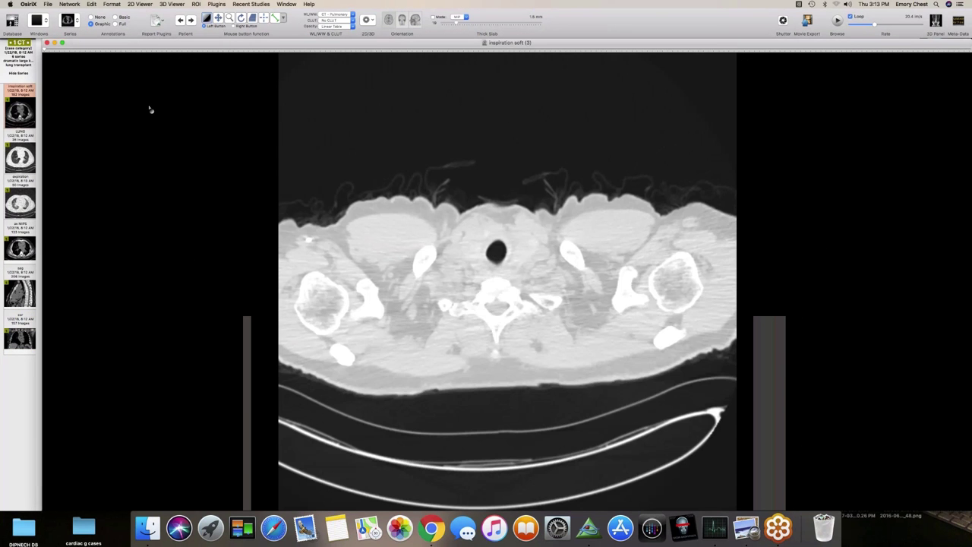
scroll(47, 47, down, 10)
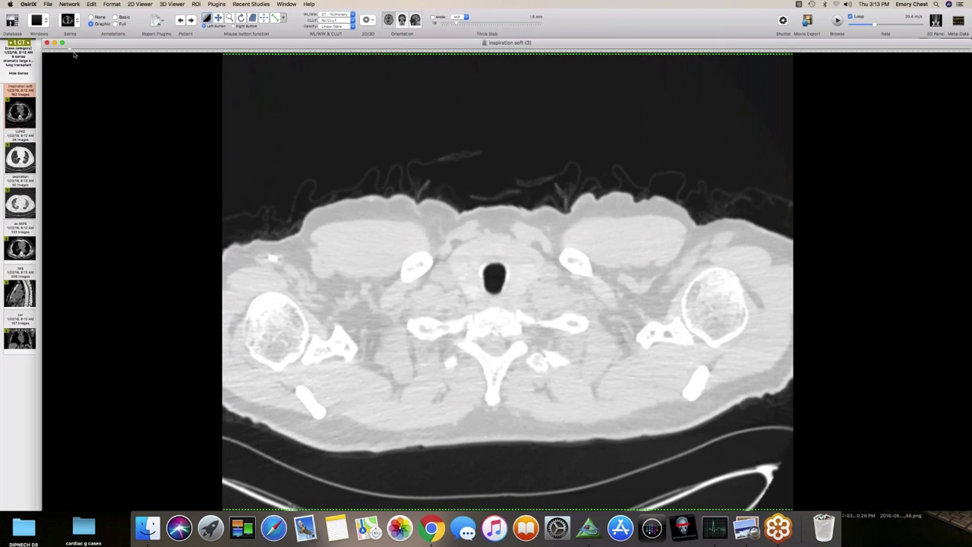
scroll(240, 46, down, 5)
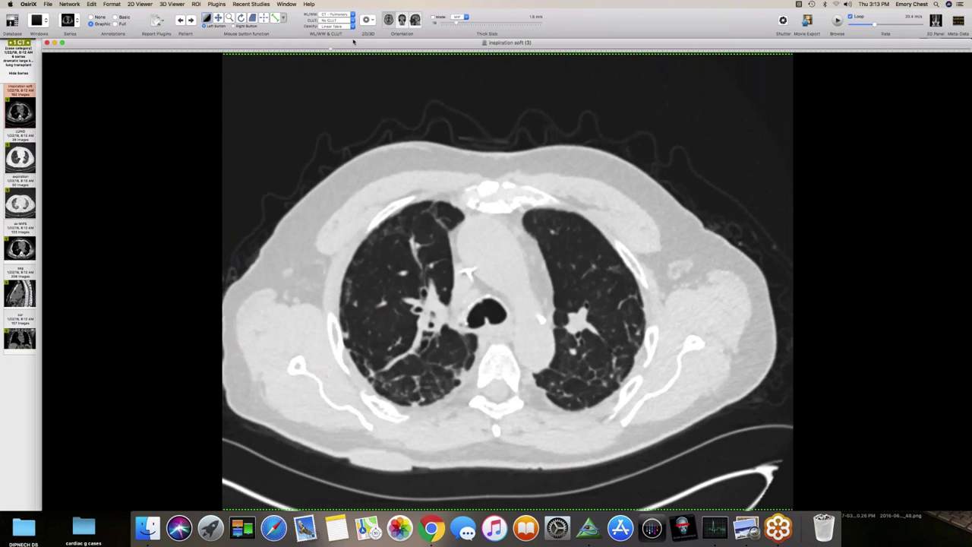
scroll(205, 50, up, 5)
scroll(206, 50, up, 5)
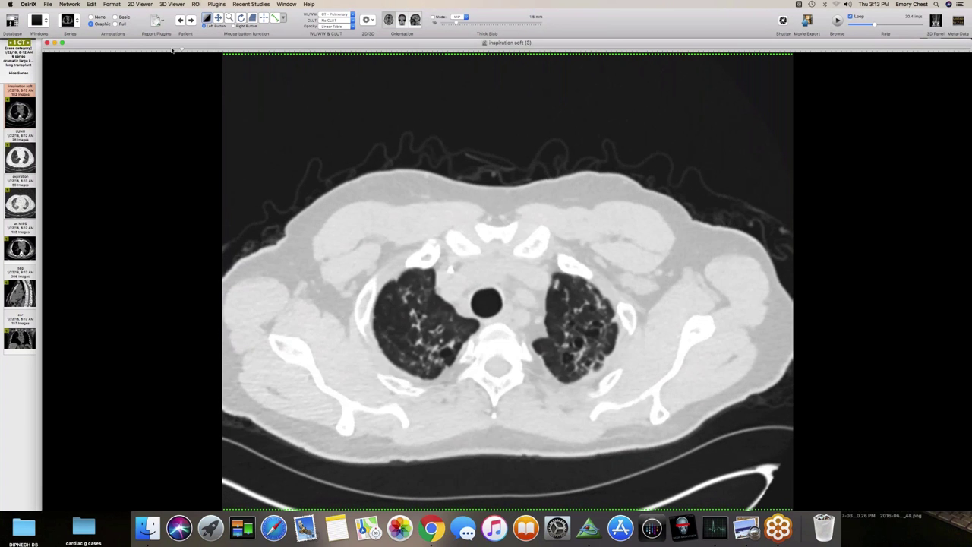
Examine the cystic and reticular changes in both upper lobes between the lung apices and the upper mediastinum.
scroll(226, 47, down, 5)
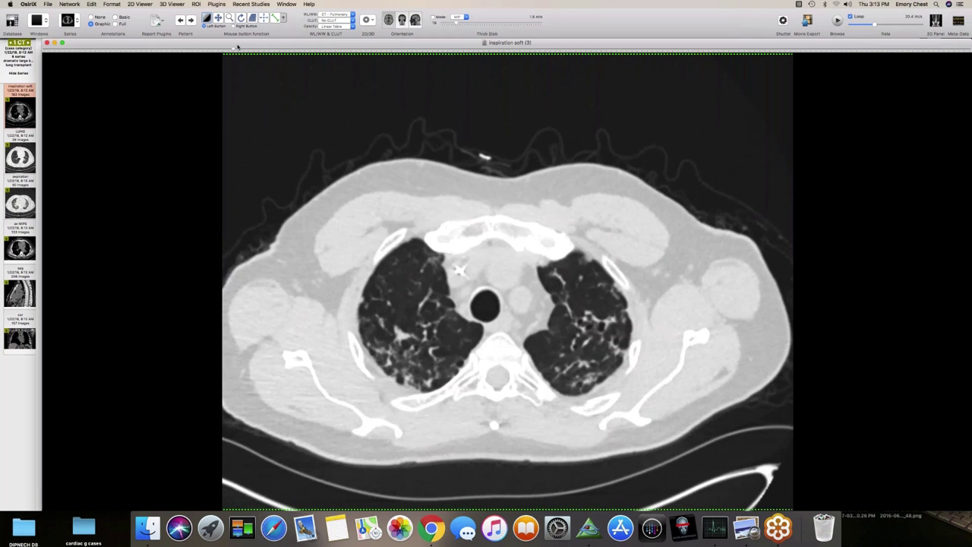
scroll(238, 47, up, 3)
scroll(177, 50, down, 3)
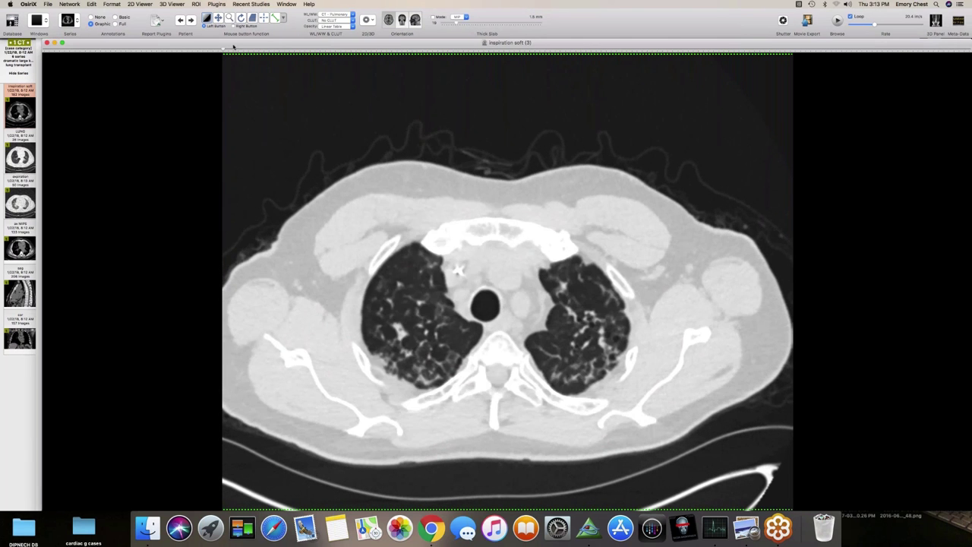
scroll(146, 56, up, 5)
scroll(146, 55, down, 3)
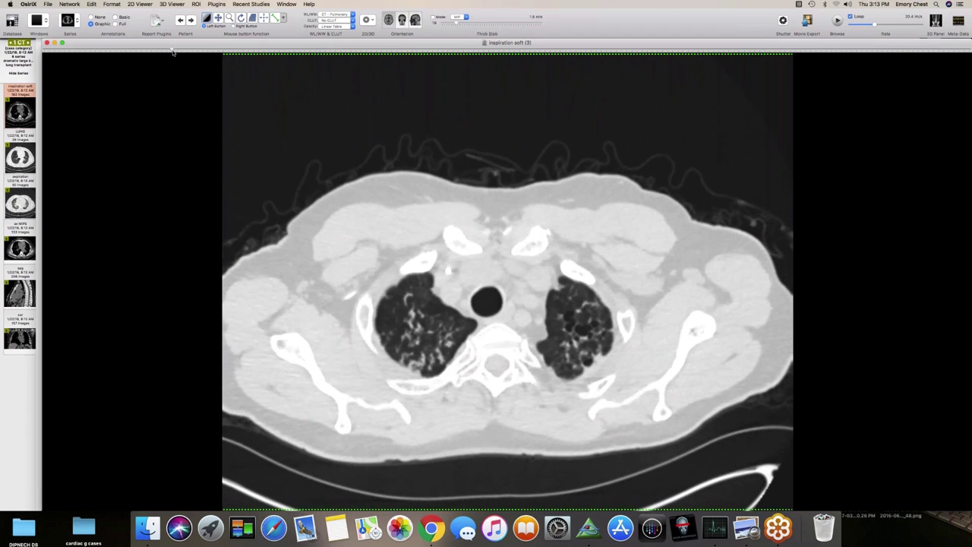
Compare the lower lungs at heart level with the lung apices.
scroll(173, 51, down, 4)
scroll(337, 50, down, 8)
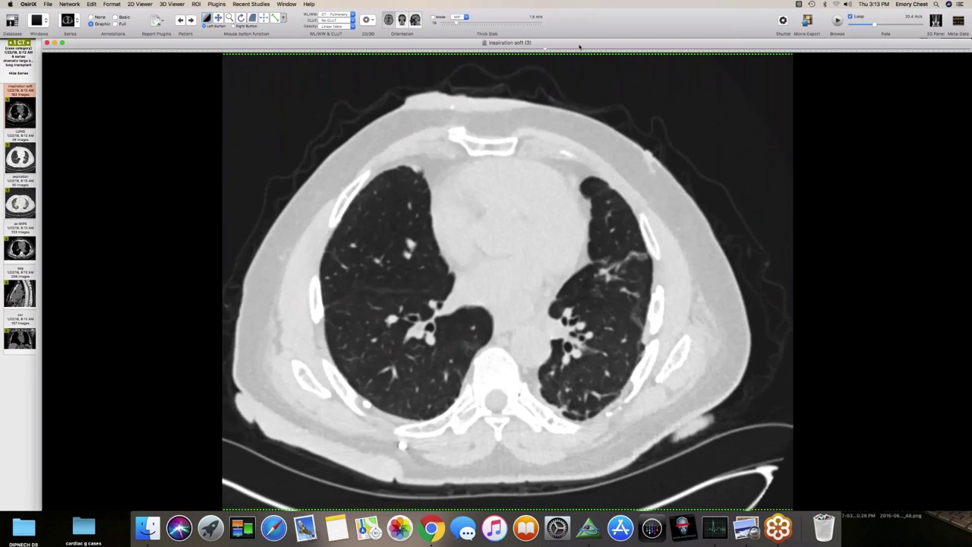
scroll(605, 50, up, 3)
scroll(606, 50, up, 10)
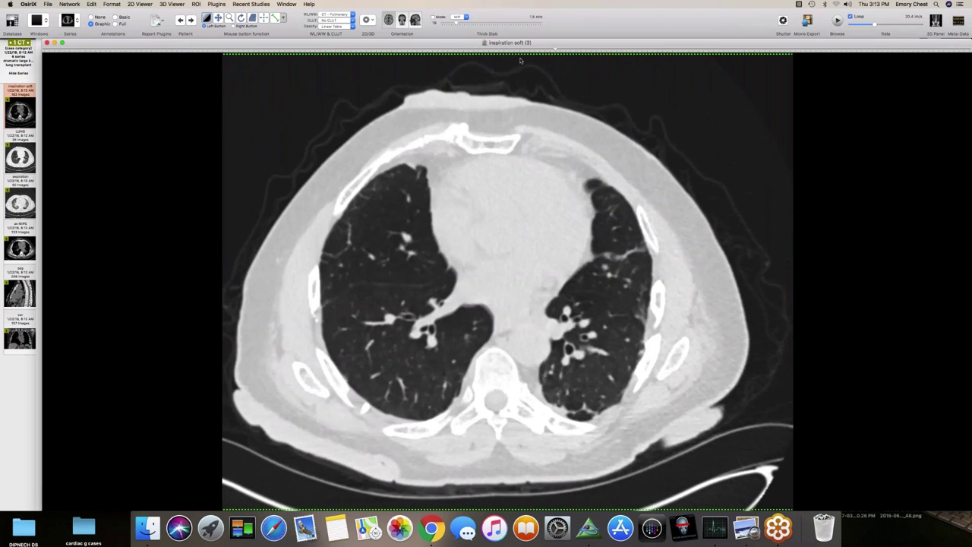
scroll(150, 73, up, 2)
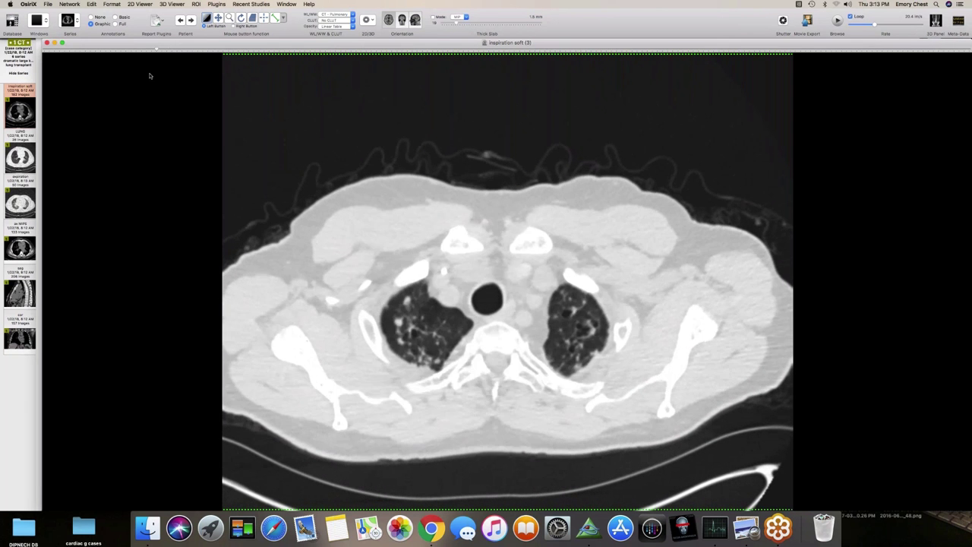
Compare the upper lobe lung changes with the lungs at the level of the main pulmonary arteries.
scroll(157, 76, down, 3)
scroll(190, 74, down, 6)
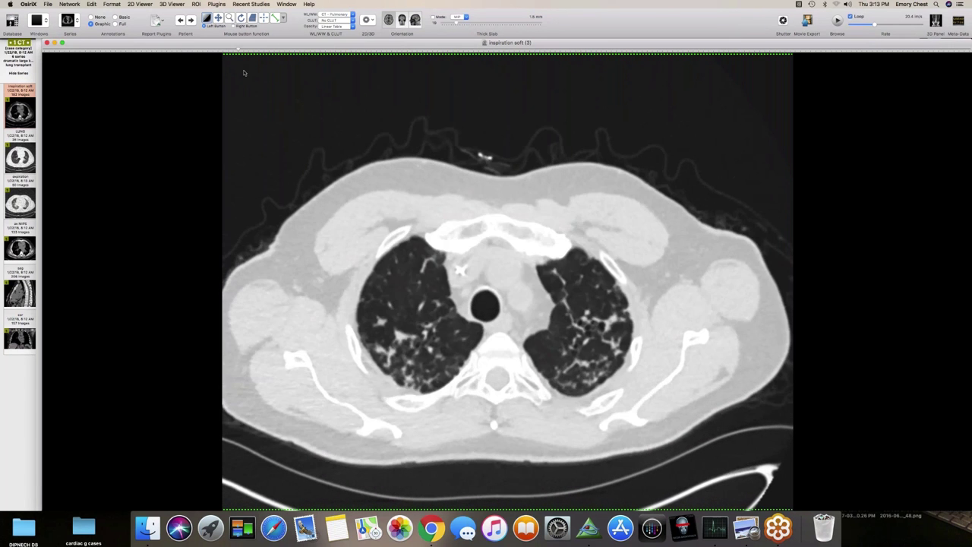
scroll(226, 76, up, 4)
scroll(226, 76, up, 4)
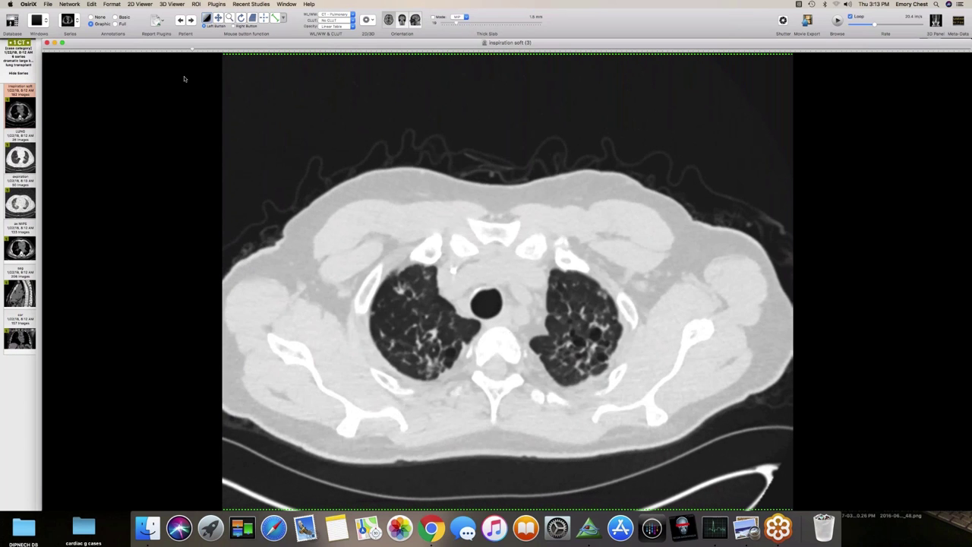
scroll(165, 81, down, 5)
scroll(243, 77, down, 8)
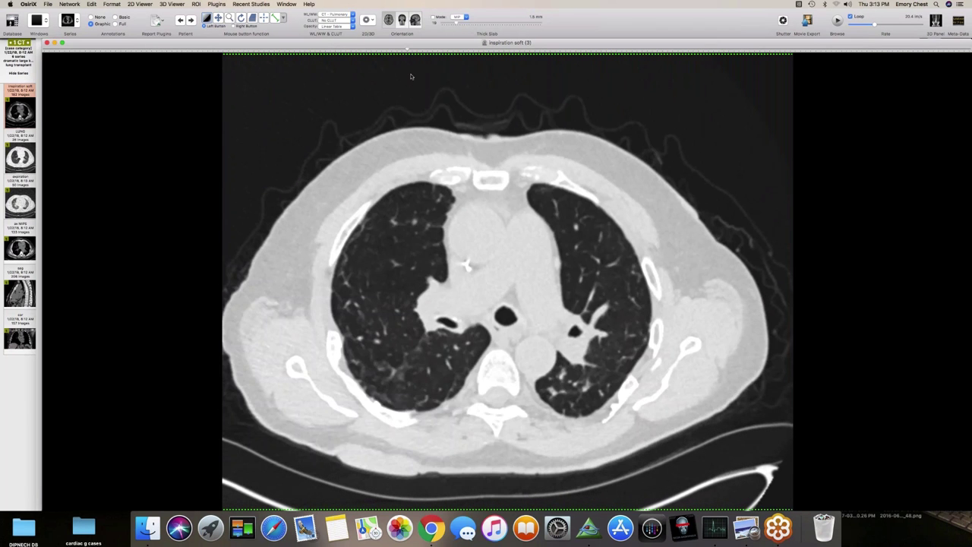
scroll(568, 71, down, 4)
scroll(735, 70, up, 10)
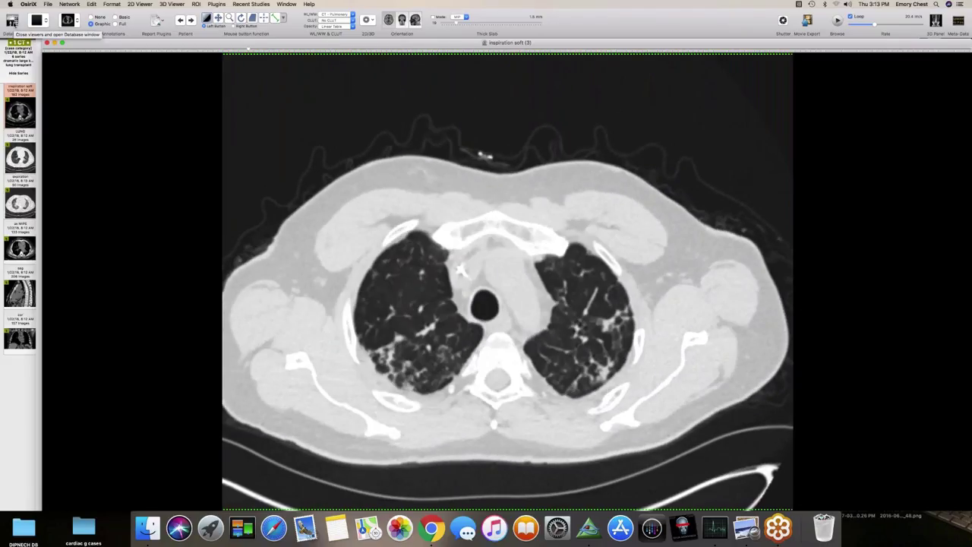
Return to the study database and open the axial series of the lupus lung case.
click(13, 21)
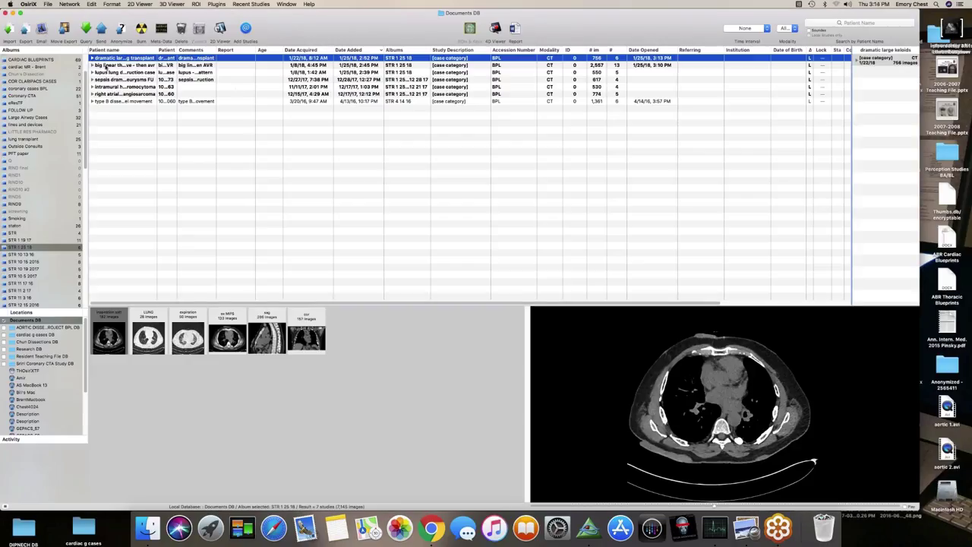
click(105, 65)
key(Down)
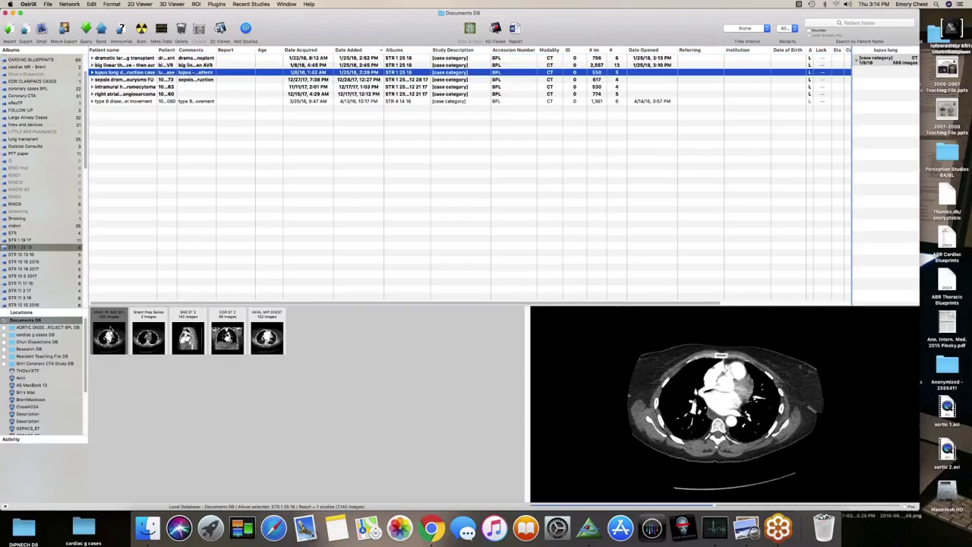
key(Return)
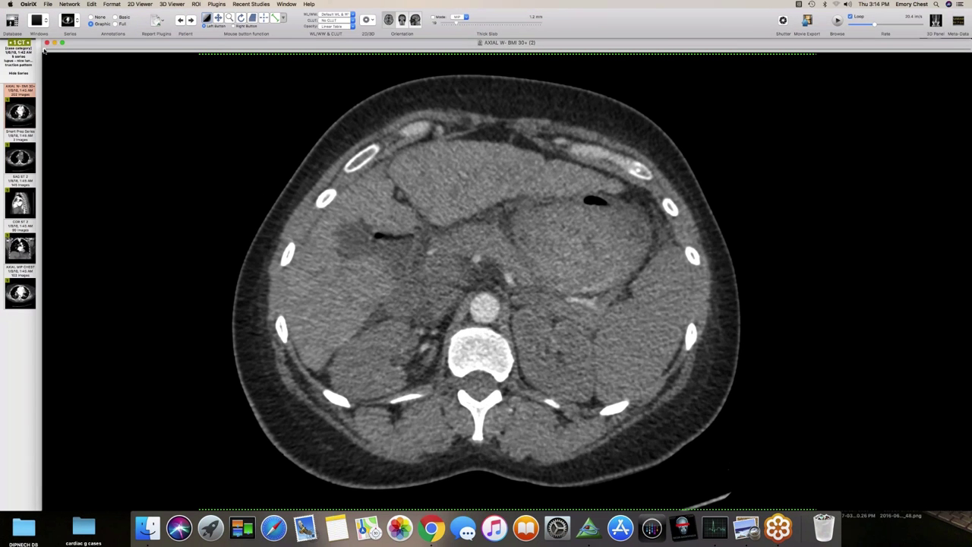
Go to the lung bases at the lower heart and widen the display window to show lung detail.
scroll(104, 53, down, 3)
scroll(200, 135, down, 3)
drag(200, 134, 195, 50)
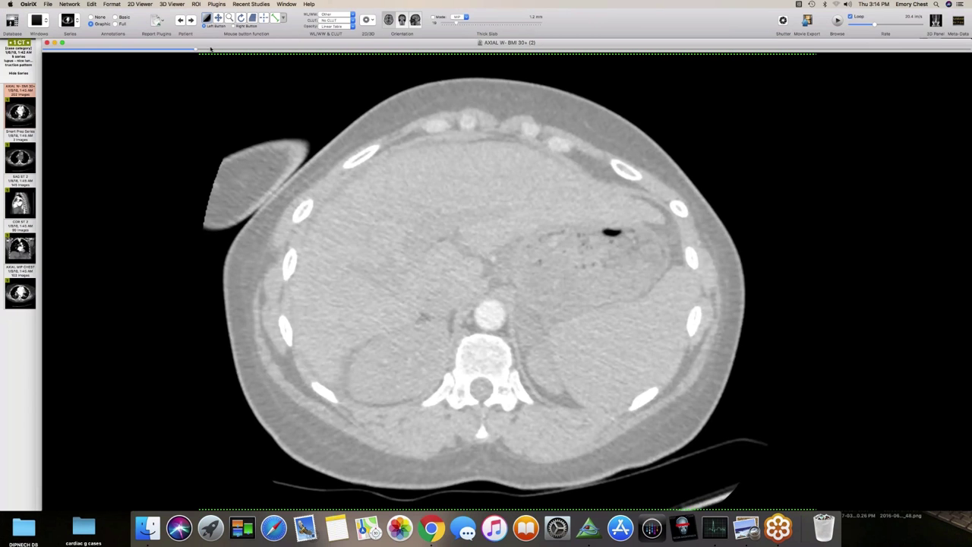
scroll(210, 49, up, 15)
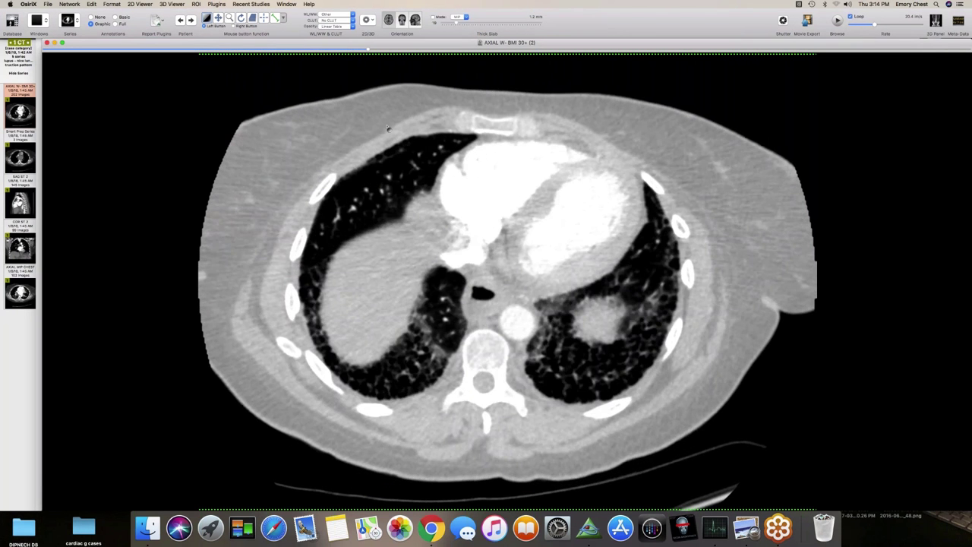
drag(387, 128, 321, 93)
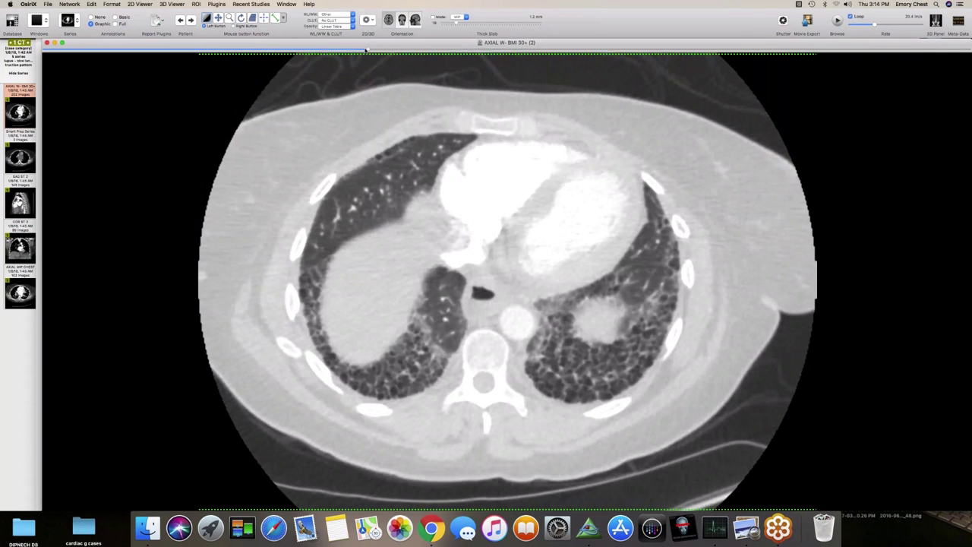
Examine the honeycomb-like changes in both lower lobes from the liver dome up to the mid heart.
drag(366, 51, 398, 61)
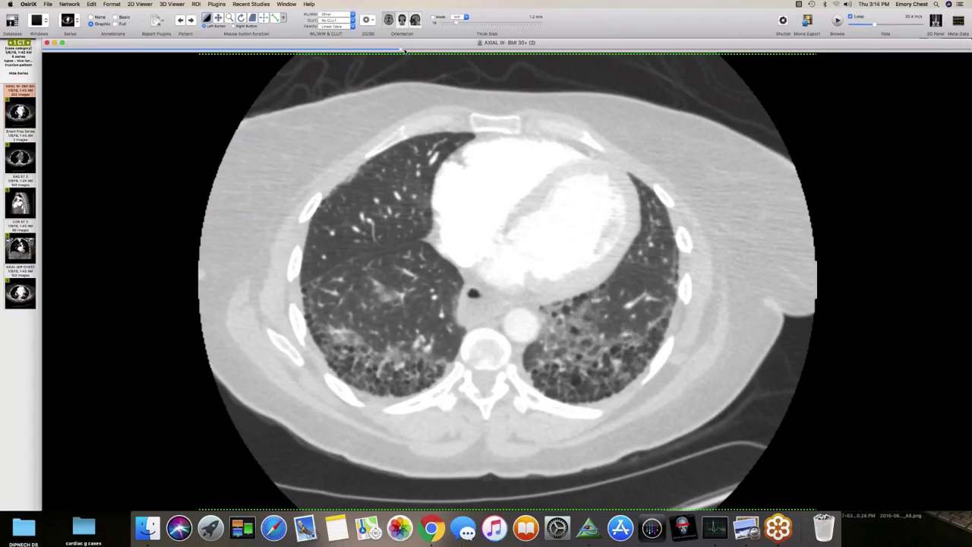
mouse_move(400, 51)
mouse_down()
mouse_move(371, 53)
mouse_move(439, 51)
mouse_move(380, 53)
mouse_move(401, 54)
mouse_move(390, 58)
mouse_up()
scroll(389, 56, down, 5)
scroll(389, 56, up, 3)
scroll(389, 57, down, 5)
scroll(358, 62, up, 4)
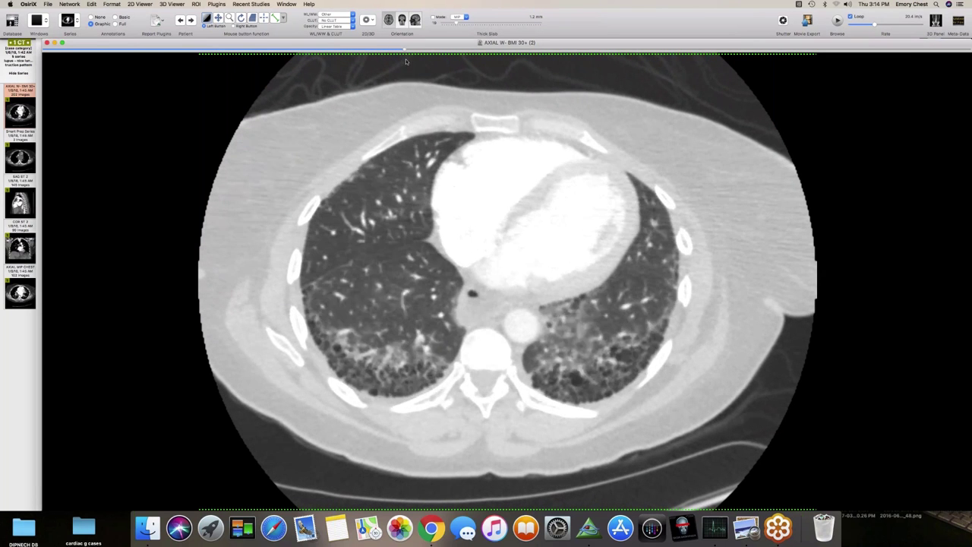
Compare the posterior lower lobe destruction at the mid heart with that at the liver dome.
scroll(406, 58, down, 4)
scroll(371, 65, up, 3)
scroll(369, 65, down, 2)
scroll(395, 64, up, 3)
scroll(395, 64, down, 3)
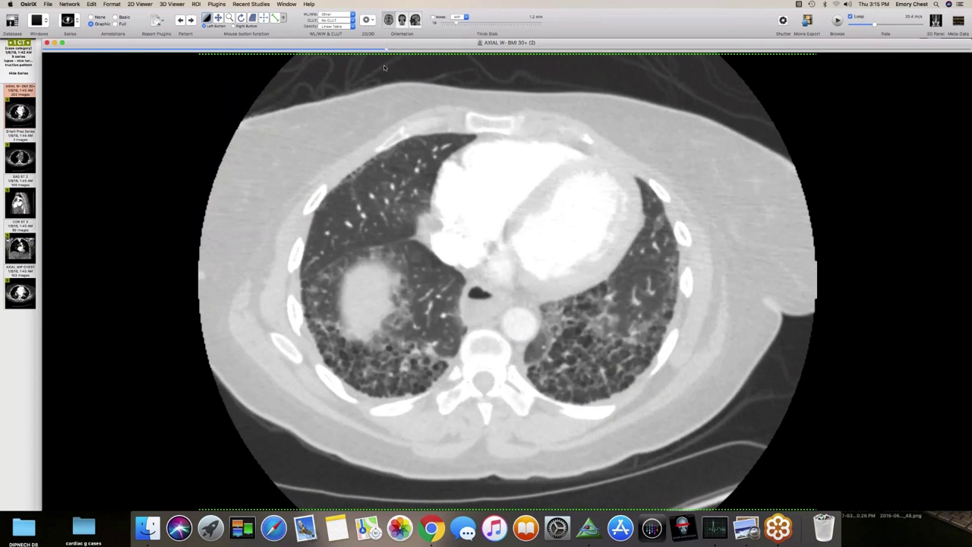
Follow the posterior lower lobe destruction from the liver dome up to the four-chamber heart level.
scroll(381, 65, up, 3)
scroll(397, 63, down, 4)
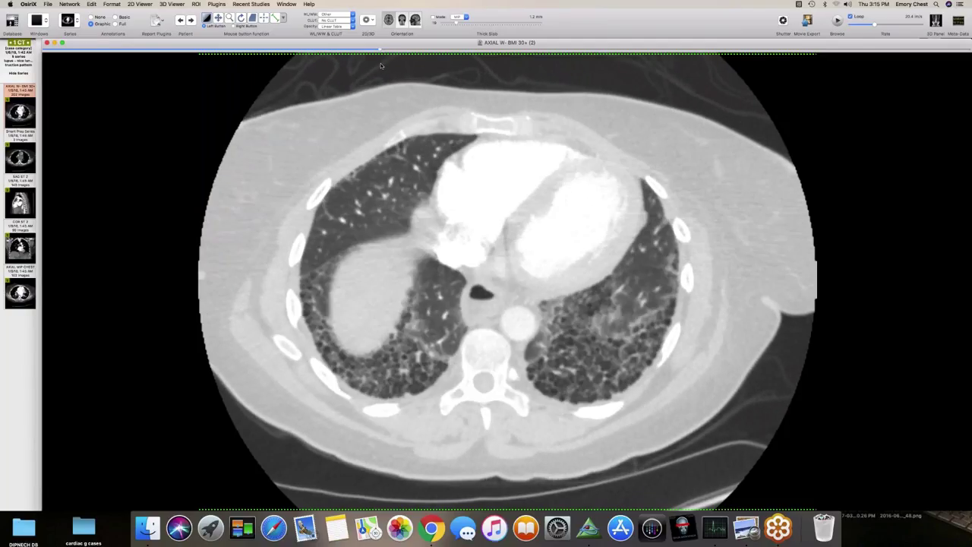
scroll(390, 63, up, 4)
scroll(416, 66, up, 4)
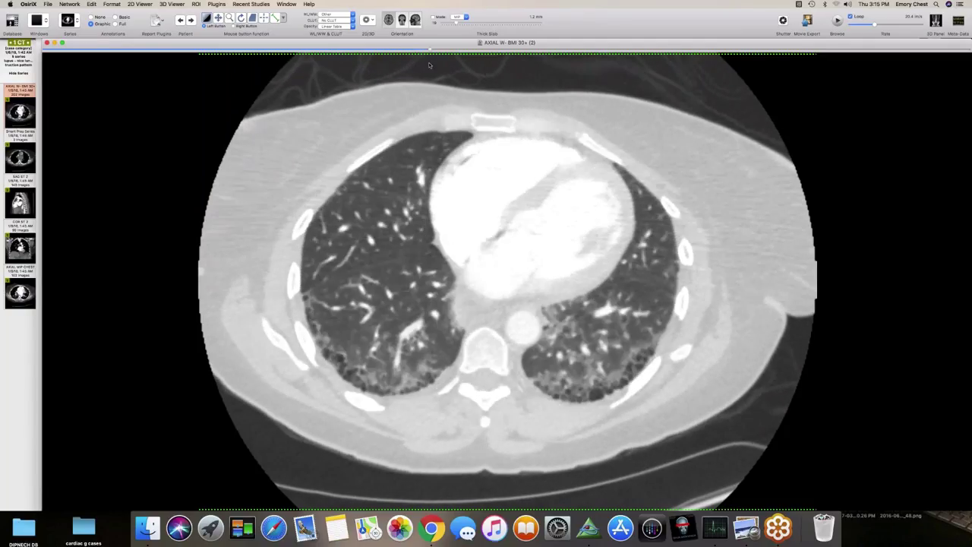
drag(433, 50, 408, 54)
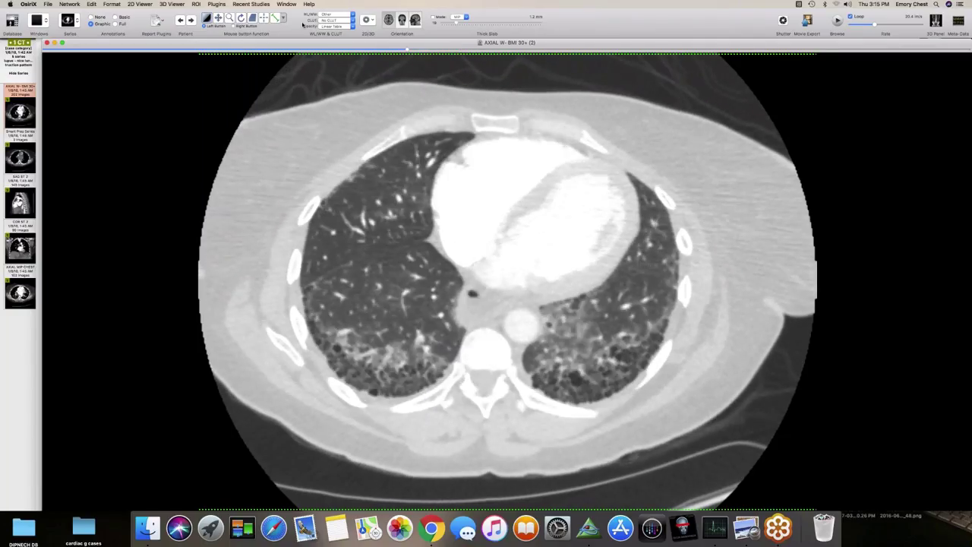
Check the subpleural changes up at the pulmonary artery level and return to the lung bases at the liver dome.
drag(402, 50, 578, 47)
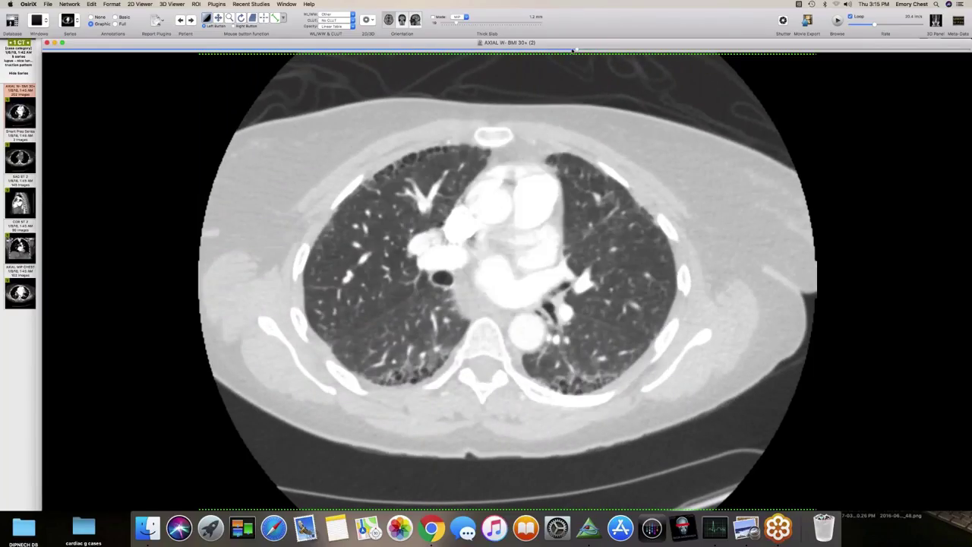
mouse_move(574, 50)
mouse_down()
mouse_move(622, 50)
mouse_move(610, 50)
mouse_up()
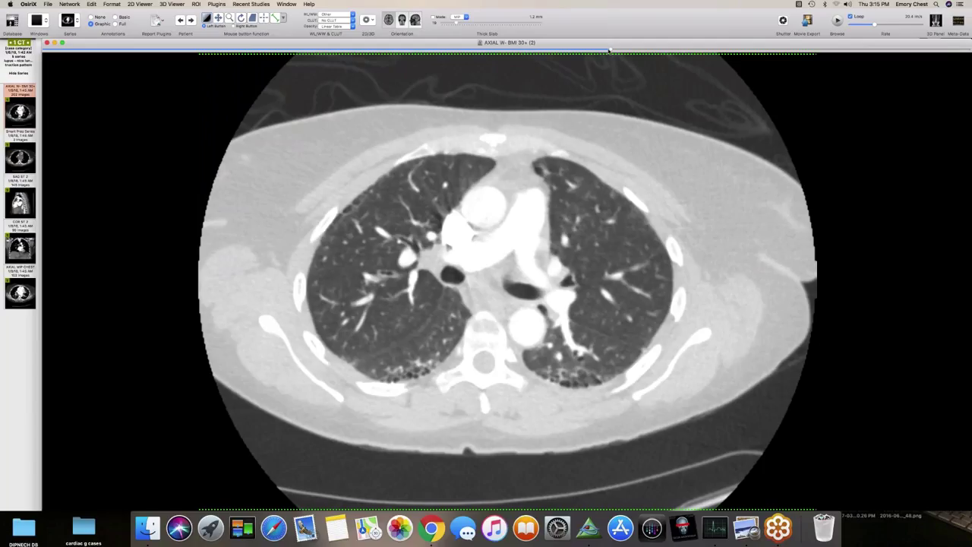
scroll(602, 190, down, 5)
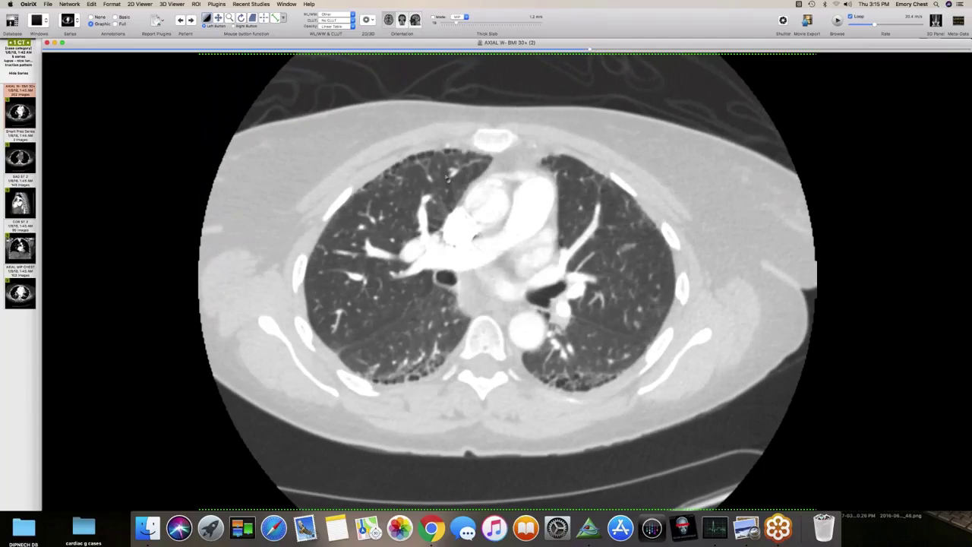
mouse_move(585, 50)
mouse_down()
mouse_move(370, 49)
mouse_move(388, 34)
mouse_move(373, 48)
mouse_move(399, 46)
mouse_move(314, 50)
mouse_move(389, 50)
mouse_up()
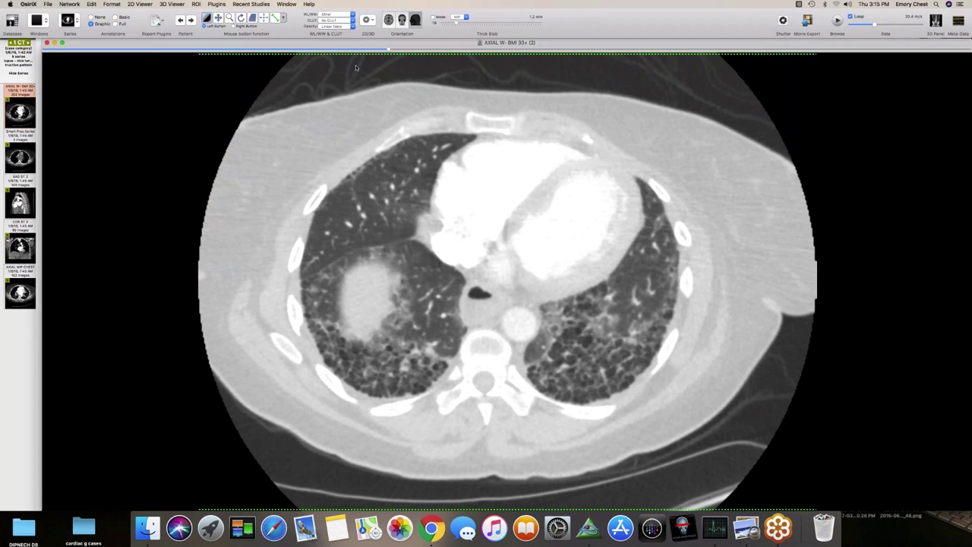
Switch the series to the sagittal orientation with the CT pulmonary window preset and bring a lung with the basal changes into view.
click(416, 20)
drag(508, 50, 450, 48)
drag(456, 167, 460, 194)
key(1)
mouse_move(459, 50)
mouse_down()
mouse_move(510, 53)
mouse_move(443, 61)
mouse_move(477, 60)
mouse_move(447, 63)
mouse_move(450, 139)
mouse_move(447, 49)
mouse_move(653, 59)
mouse_move(377, 80)
mouse_move(604, 66)
mouse_move(319, 61)
mouse_move(343, 59)
mouse_up()
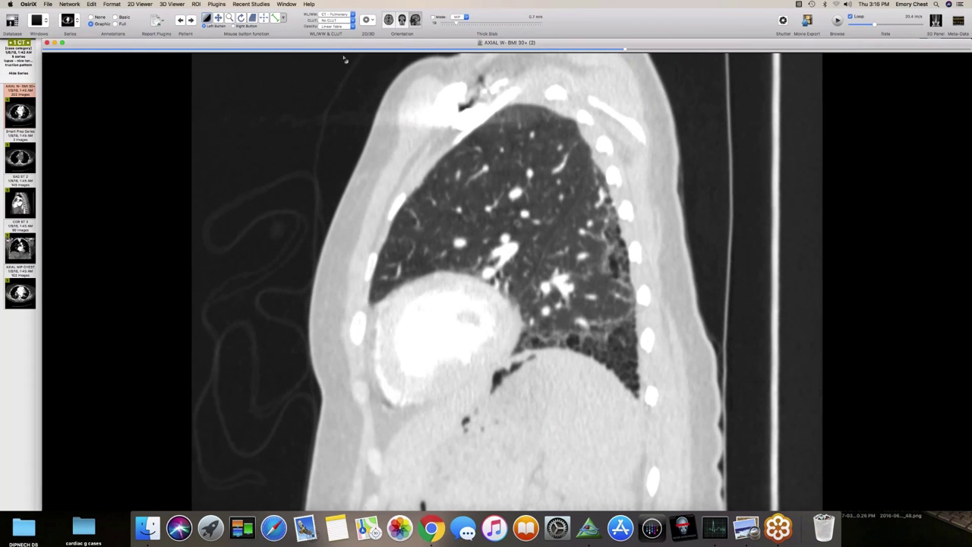
Rotate the sagittal lung image so the body lies supine with the posterior lung facing down.
click(241, 18)
drag(292, 145, 394, 34)
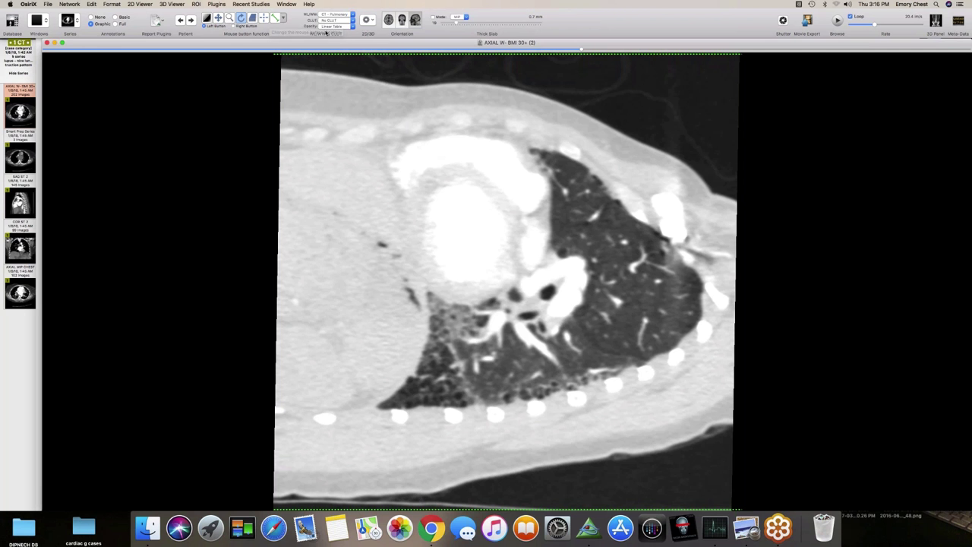
click(241, 18)
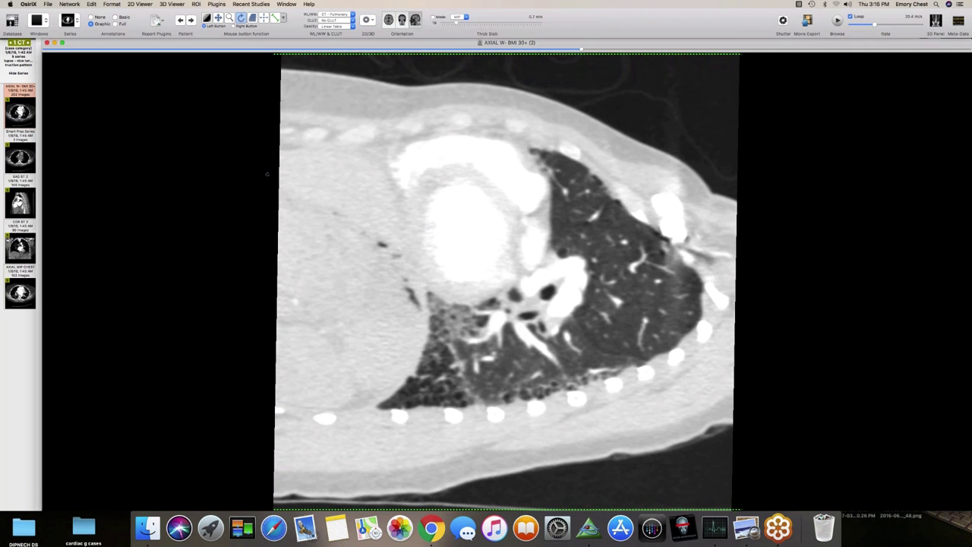
Turn the sagittal image to a prone position and examine the posterior base of the opposite lung.
drag(267, 174, 697, 50)
drag(677, 51, 397, 50)
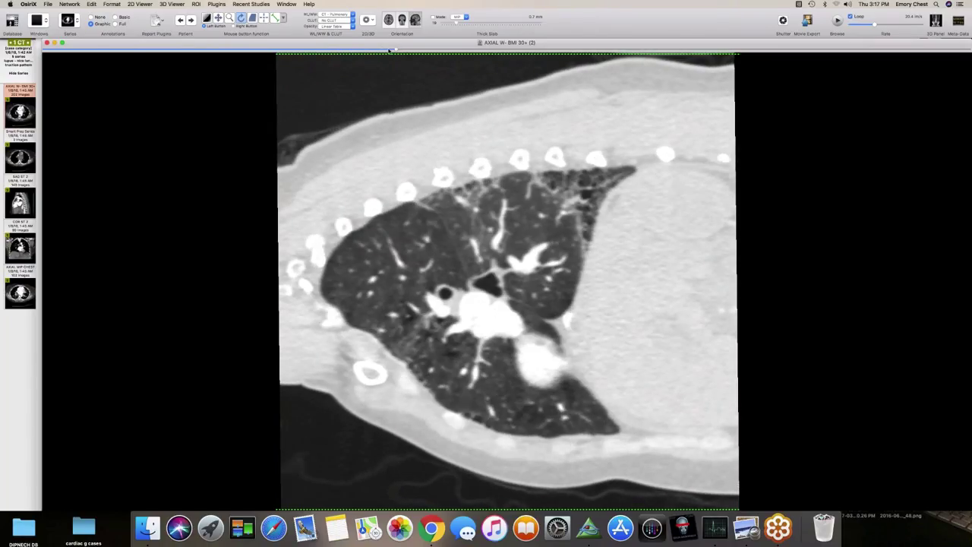
mouse_move(389, 50)
mouse_down()
mouse_move(355, 51)
mouse_move(414, 49)
mouse_move(394, 50)
mouse_up()
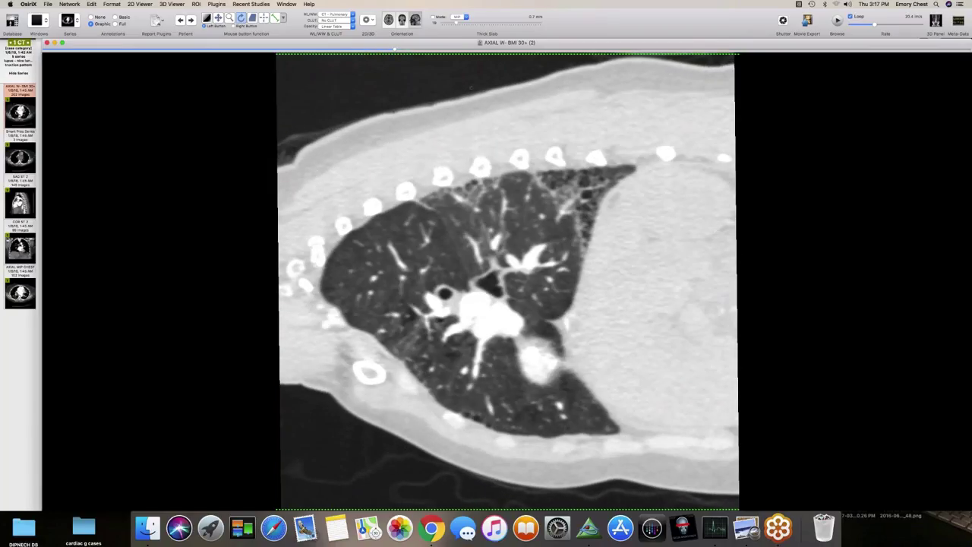
Return to the axial orientation and go down from the neck to the lower lobes at the liver dome.
drag(403, 50, 365, 44)
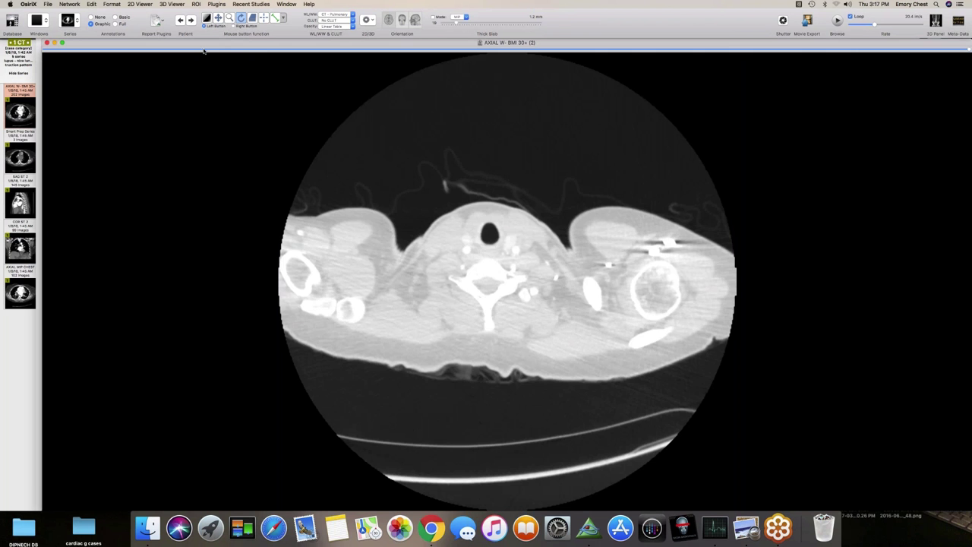
scroll(491, 55, down, 10)
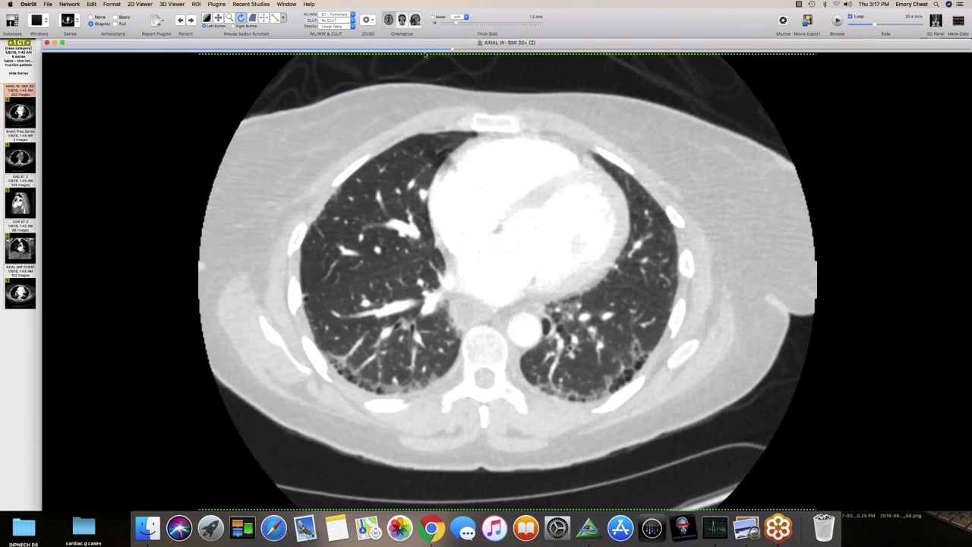
scroll(425, 50, down, 2)
scroll(405, 51, down, 5)
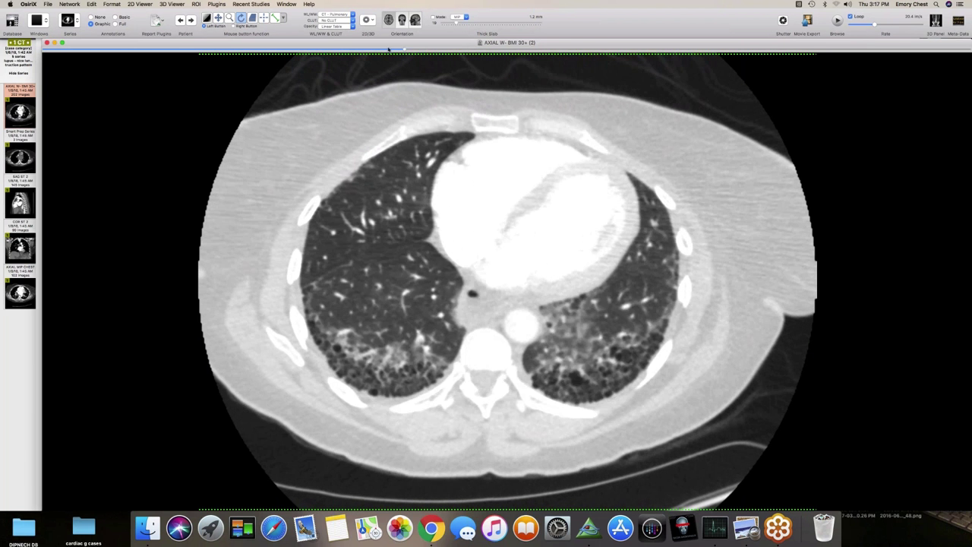
scroll(399, 47, up, 7)
scroll(395, 45, up, 4)
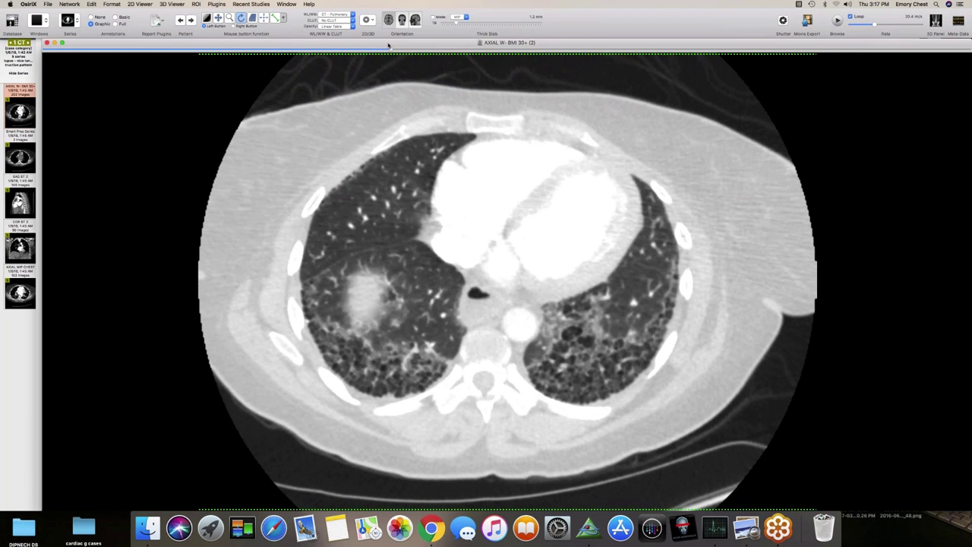
Examine the cystic changes in both lower lobes between the basal slices and the mid heart.
scroll(395, 48, down, 6)
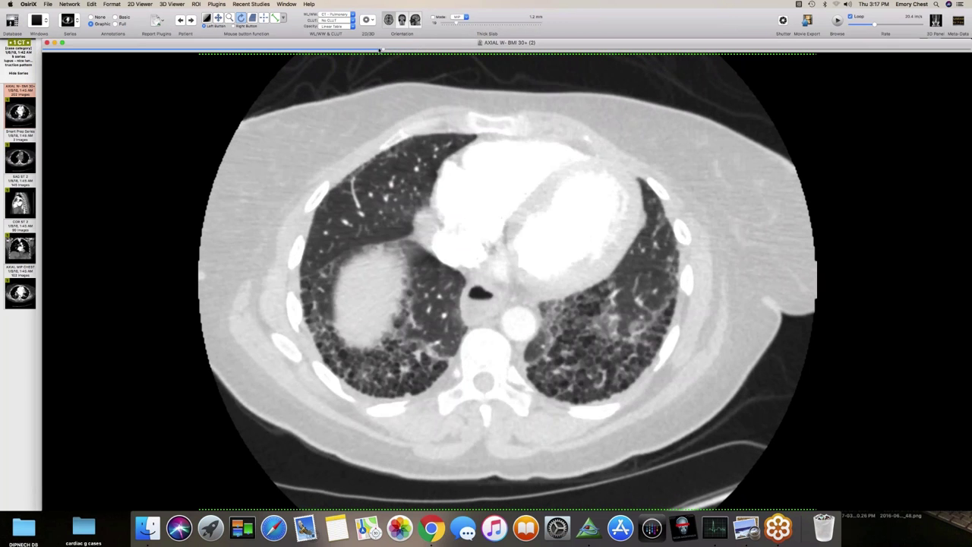
scroll(320, 50, up, 6)
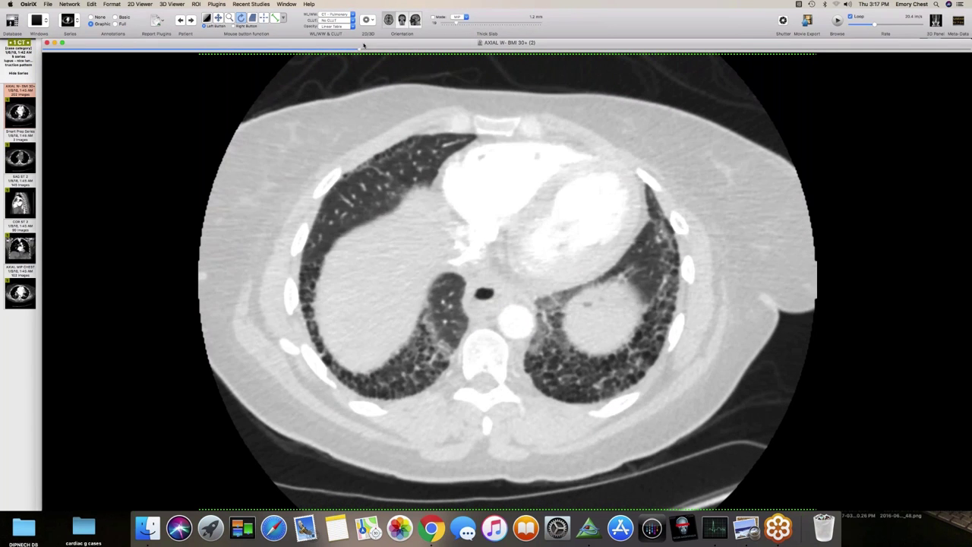
scroll(414, 47, down, 4)
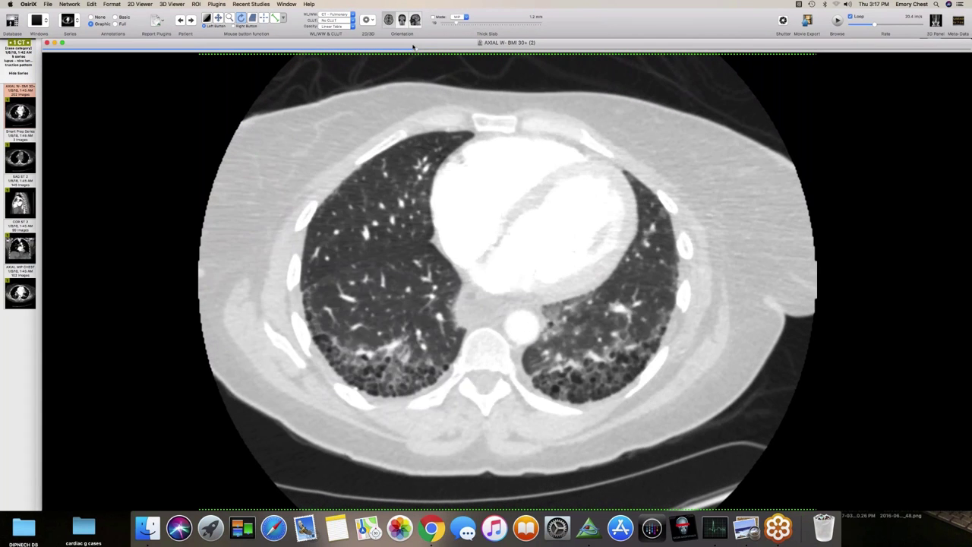
scroll(393, 45, up, 3)
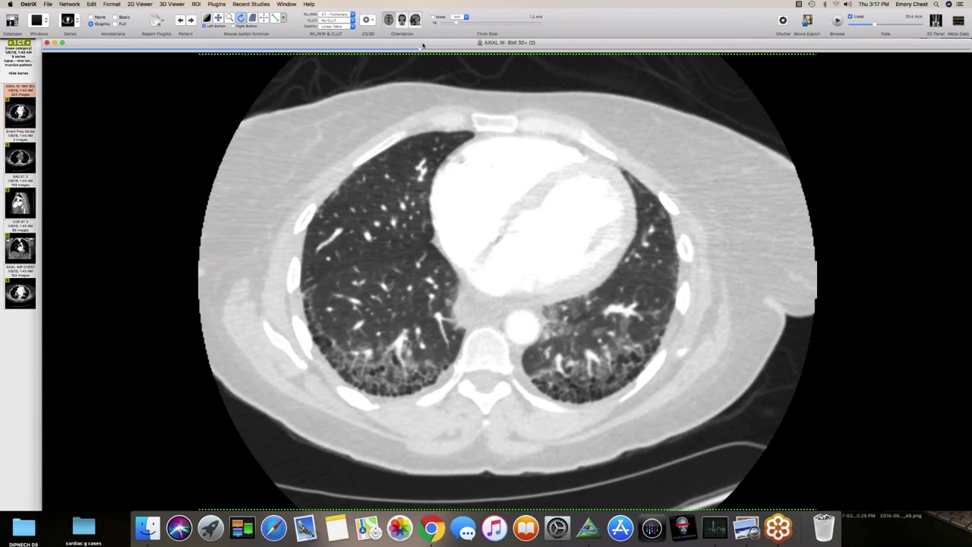
scroll(422, 46, down, 3)
scroll(344, 51, up, 3)
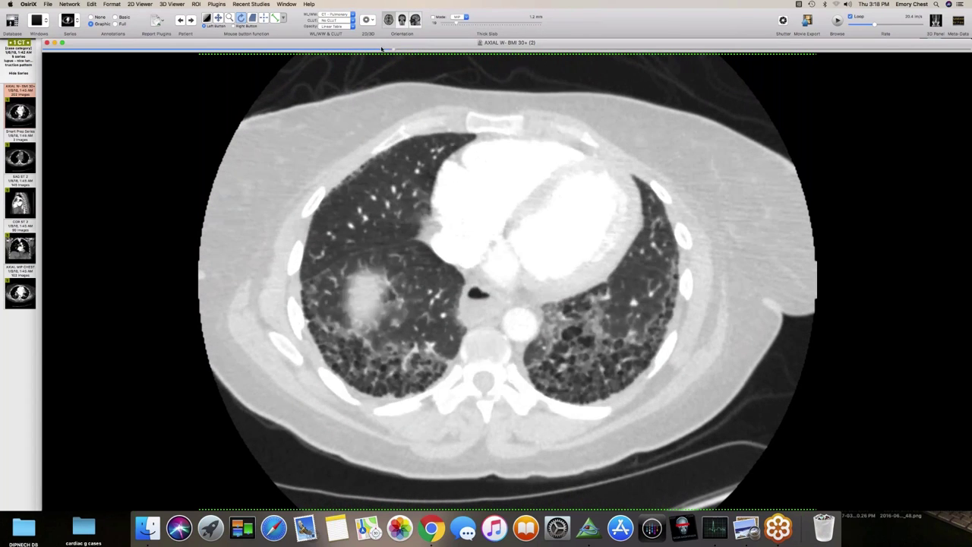
scroll(395, 48, down, 3)
scroll(374, 45, up, 3)
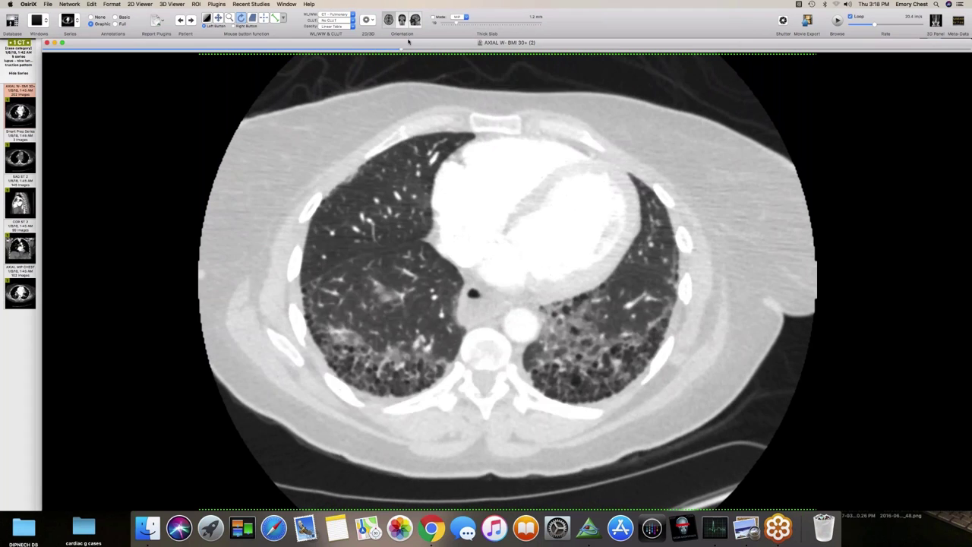
Compare the extent of lower lobe destruction at the lung bases with the slices up to the upper heart.
scroll(384, 44, down, 5)
scroll(365, 45, up, 8)
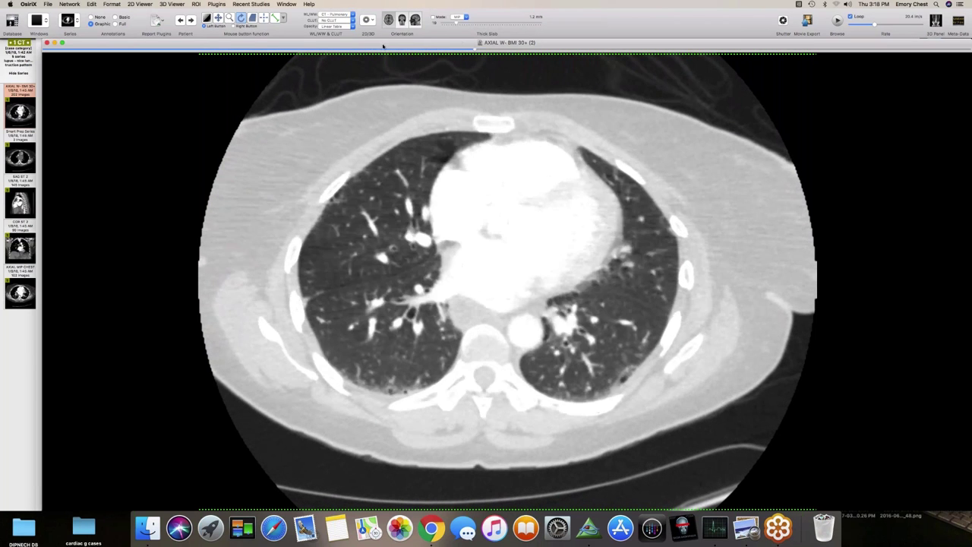
scroll(334, 49, down, 8)
scroll(372, 47, up, 5)
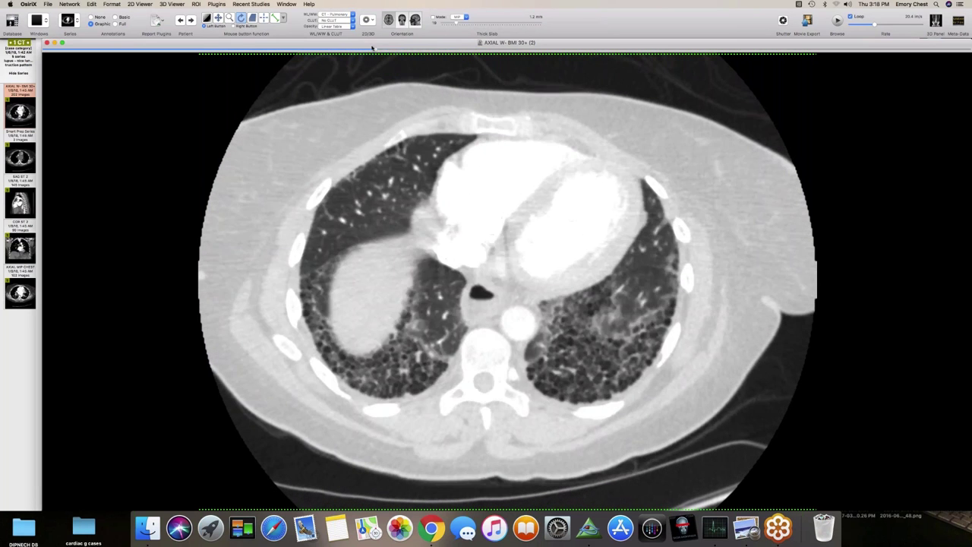
scroll(403, 45, down, 3)
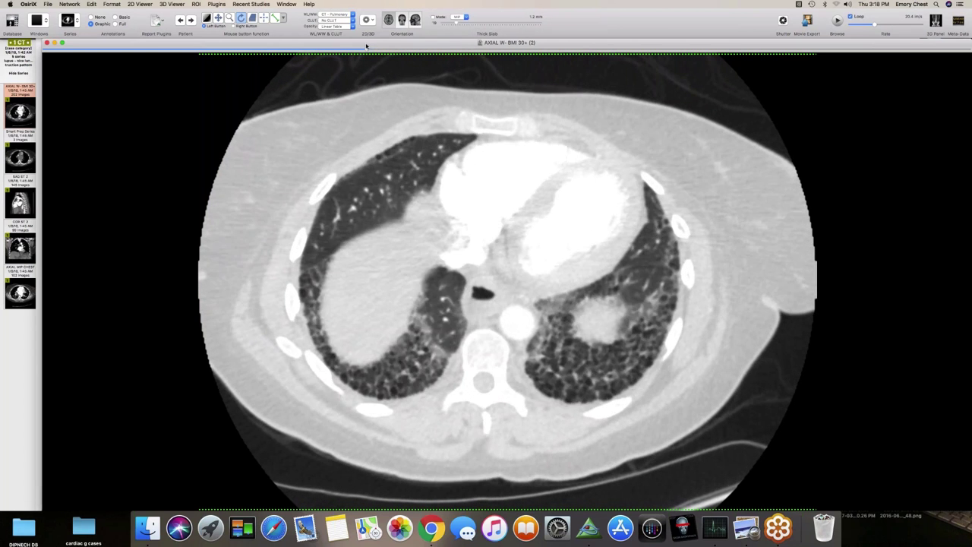
scroll(383, 44, up, 4)
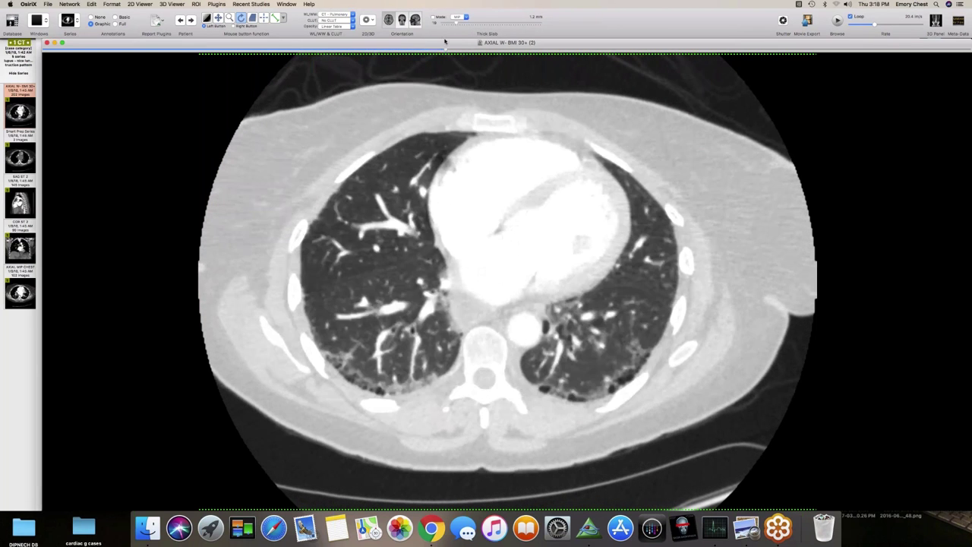
scroll(410, 52, up, 4)
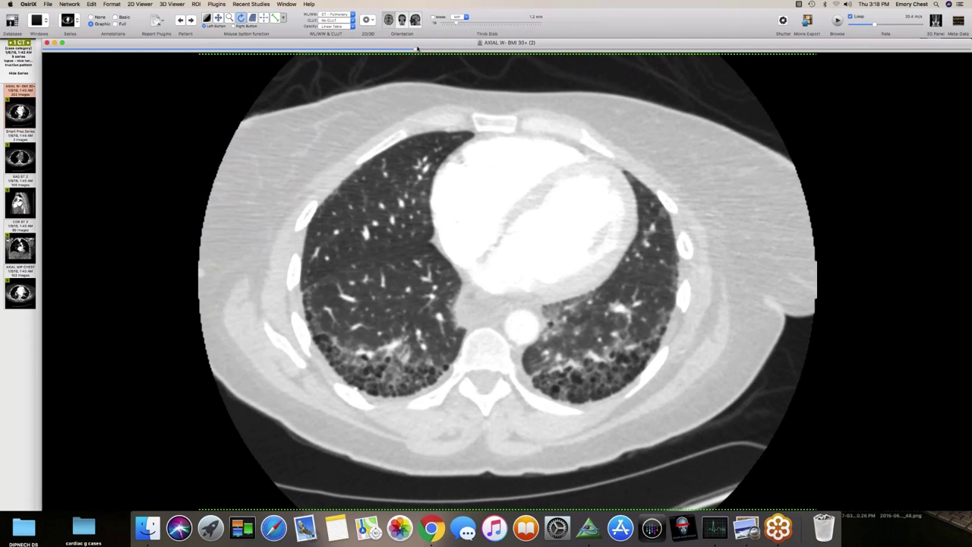
scroll(403, 49, up, 3)
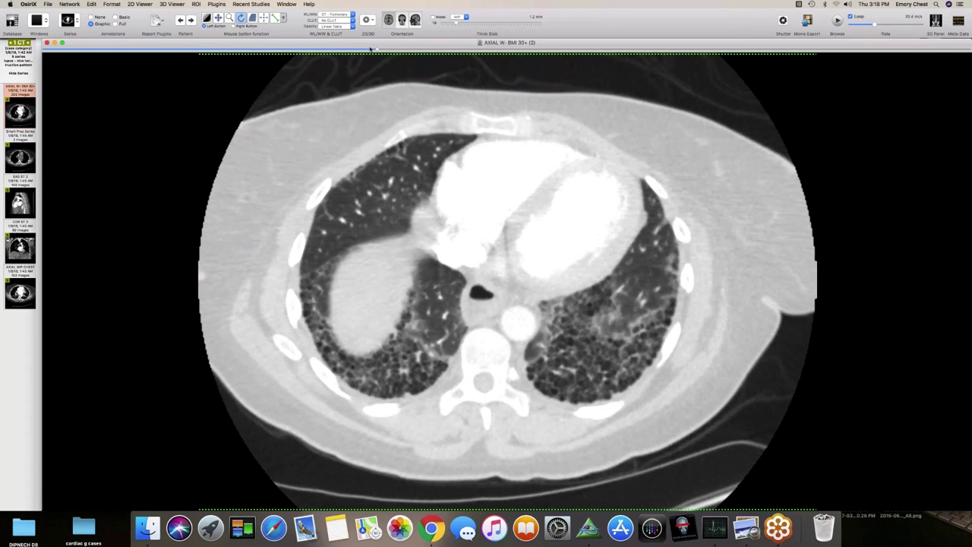
Trace the posterior honeycomb-like pattern repeatedly between the mid heart and the lowest slices beside the liver.
scroll(402, 47, down, 4)
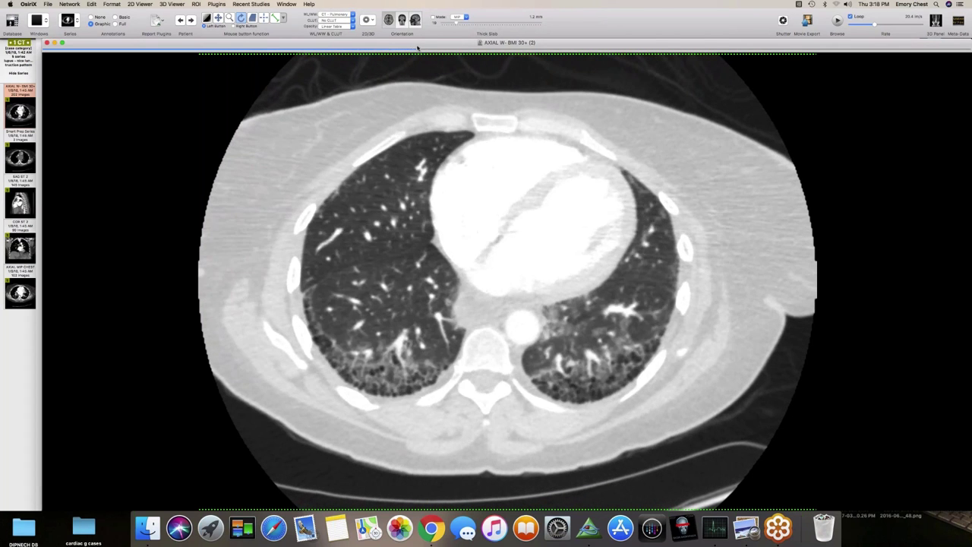
scroll(393, 49, down, 6)
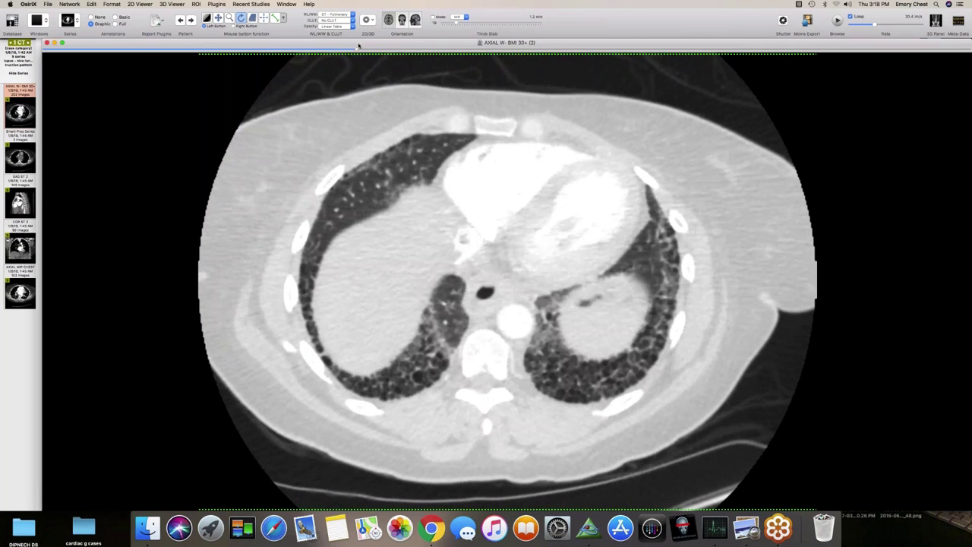
scroll(368, 45, up, 5)
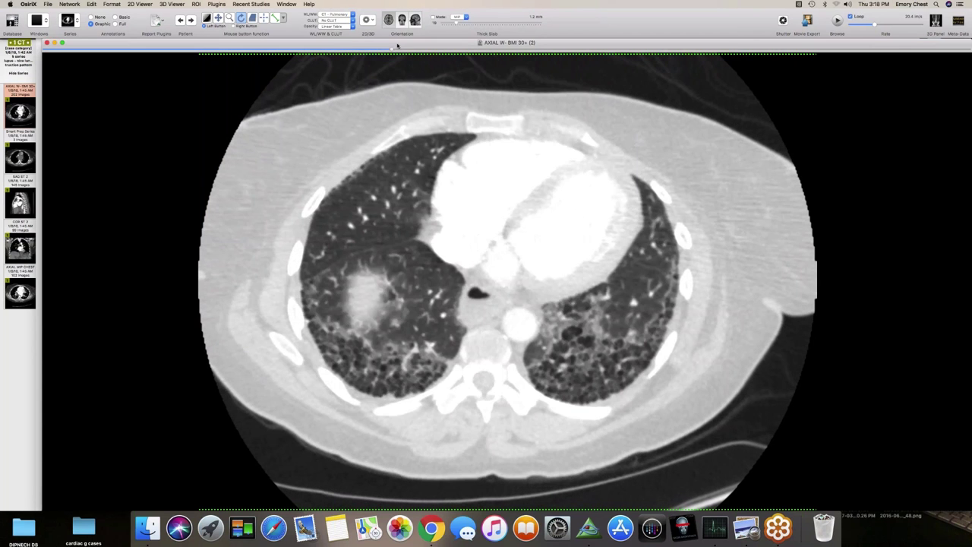
scroll(368, 45, down, 5)
scroll(373, 44, up, 5)
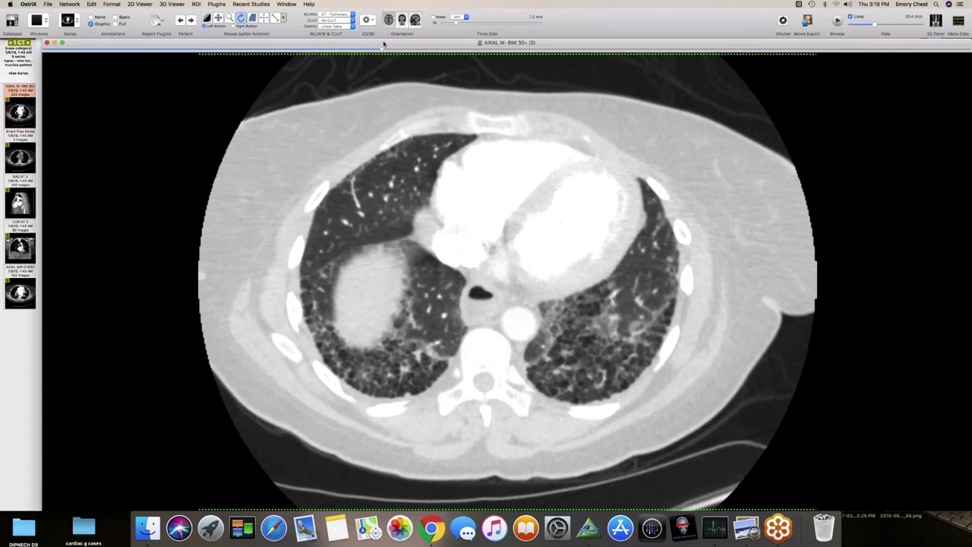
scroll(380, 44, up, 3)
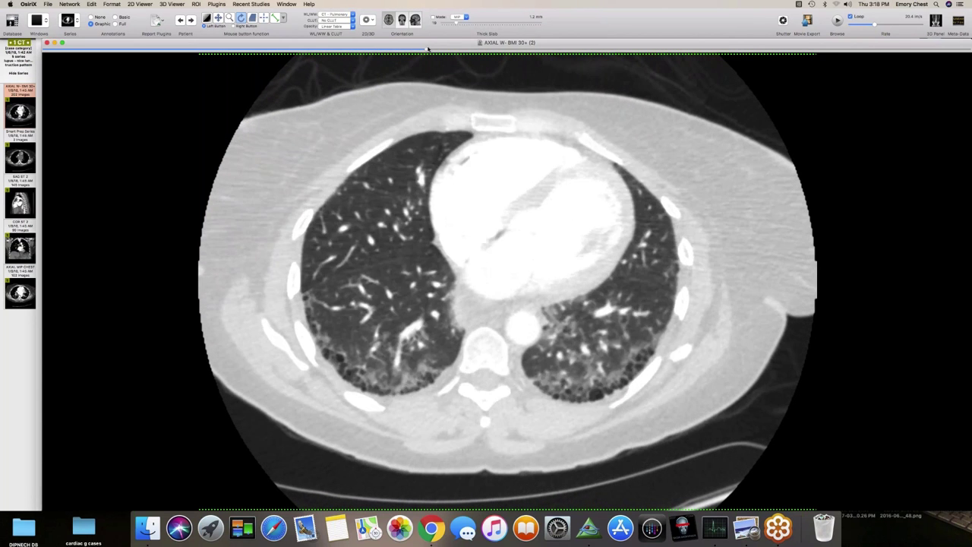
scroll(357, 46, down, 7)
scroll(347, 48, up, 6)
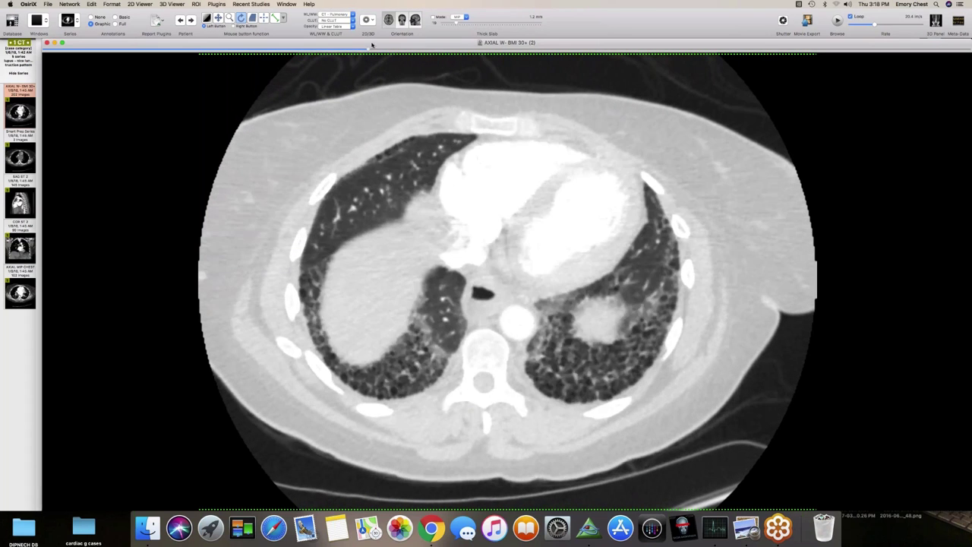
scroll(396, 49, down, 5)
scroll(402, 48, up, 2)
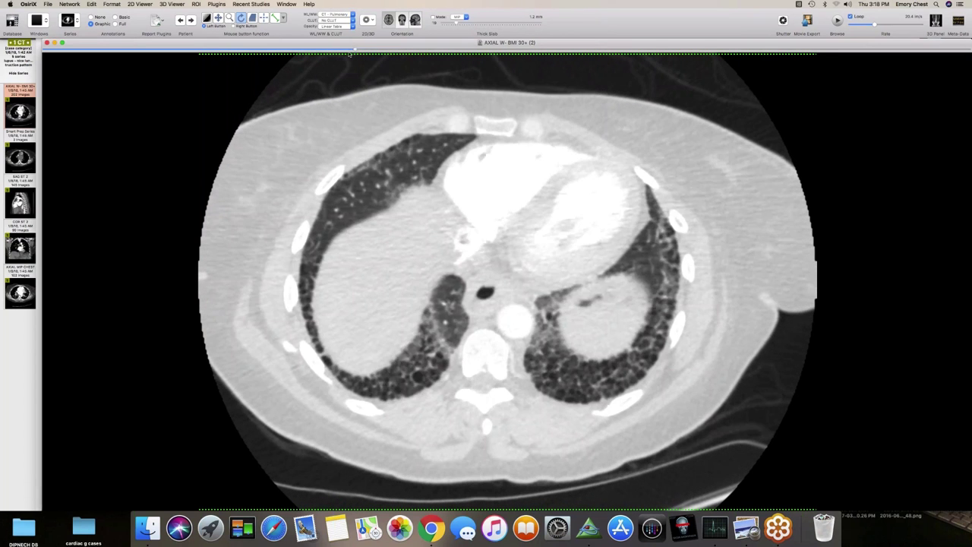
Recheck the posterior lower lobes between the liver dome and the mid heart, and close the lupus case.
scroll(404, 47, down, 3)
scroll(409, 44, up, 6)
scroll(403, 46, down, 5)
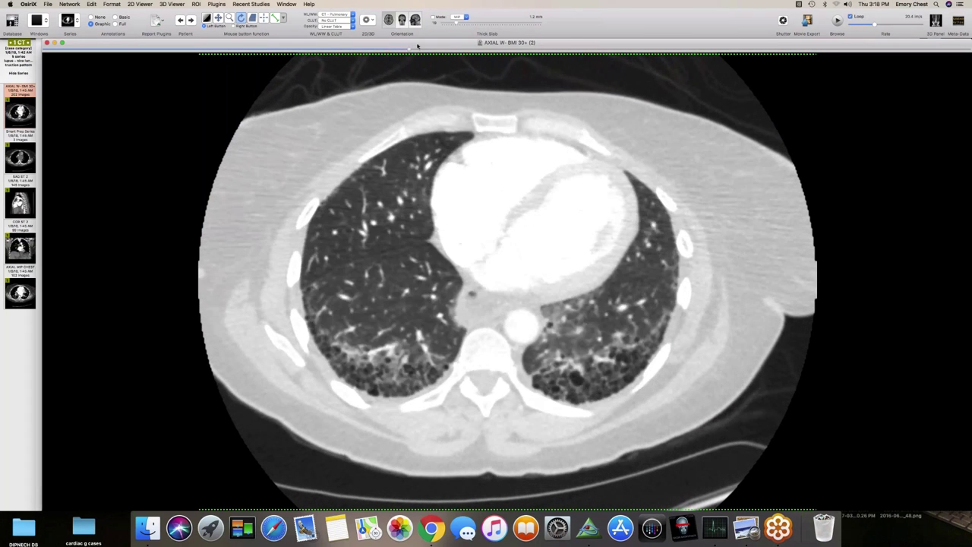
scroll(381, 50, up, 2)
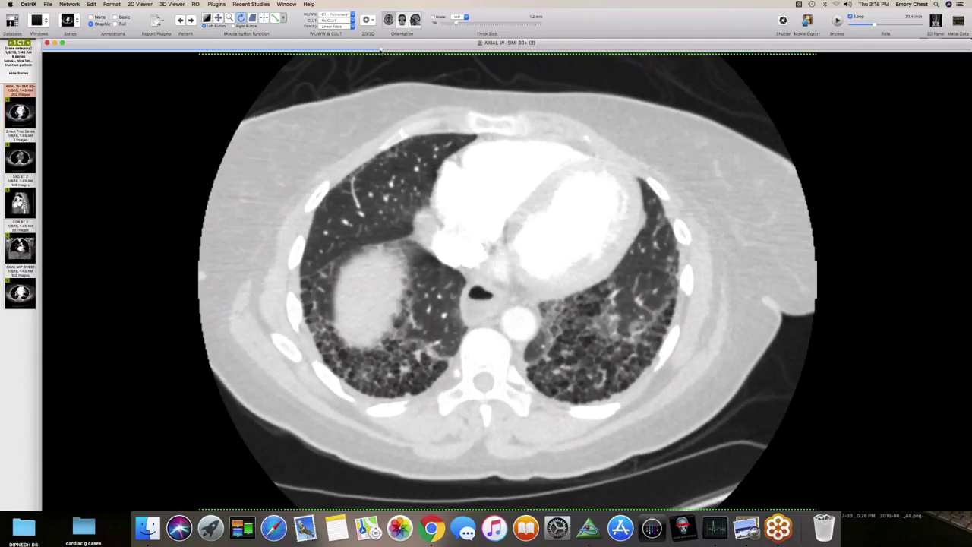
click(841, 40)
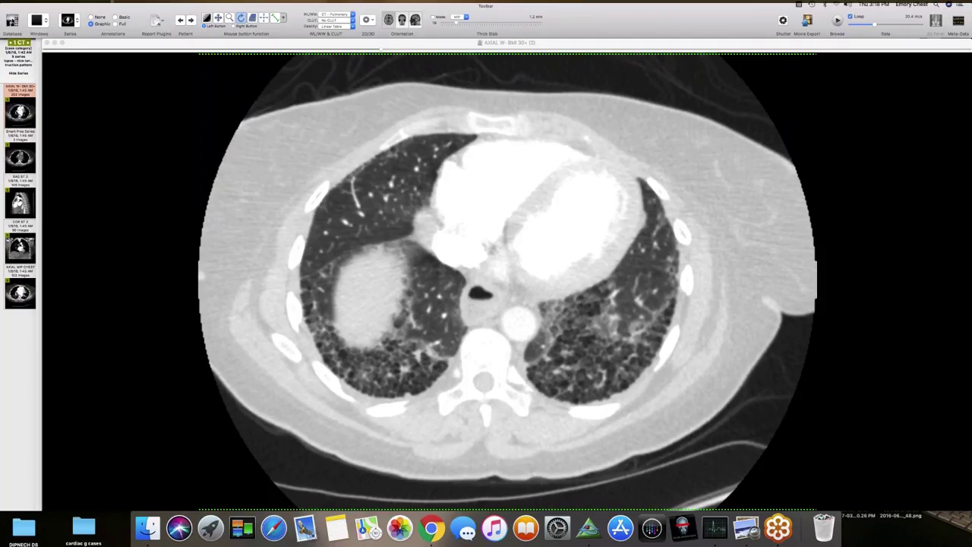
key(super+w)
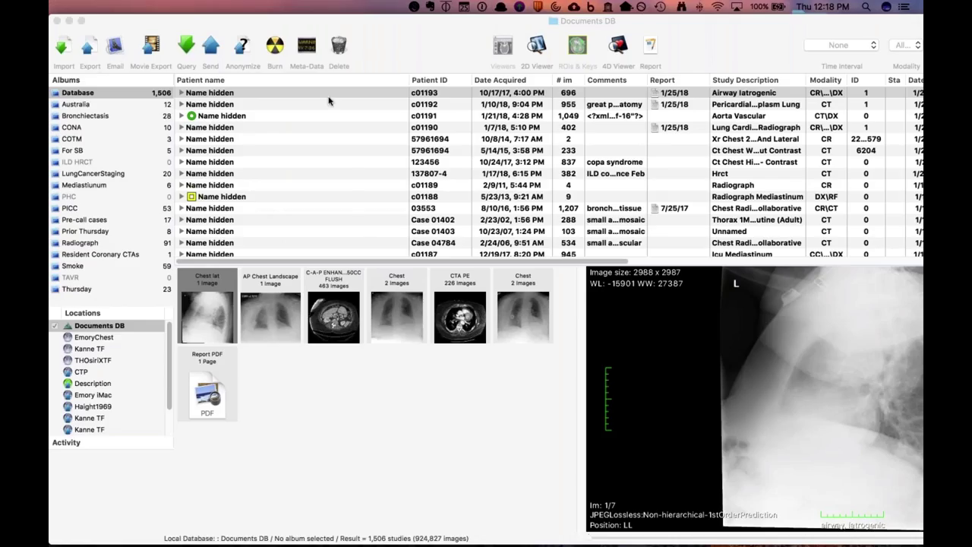
Open the C-A-P ENHANCED + 50CC FLUSH series of the Airway Iatrogenic study, agreeing to the non-certified version notice.
click(330, 318)
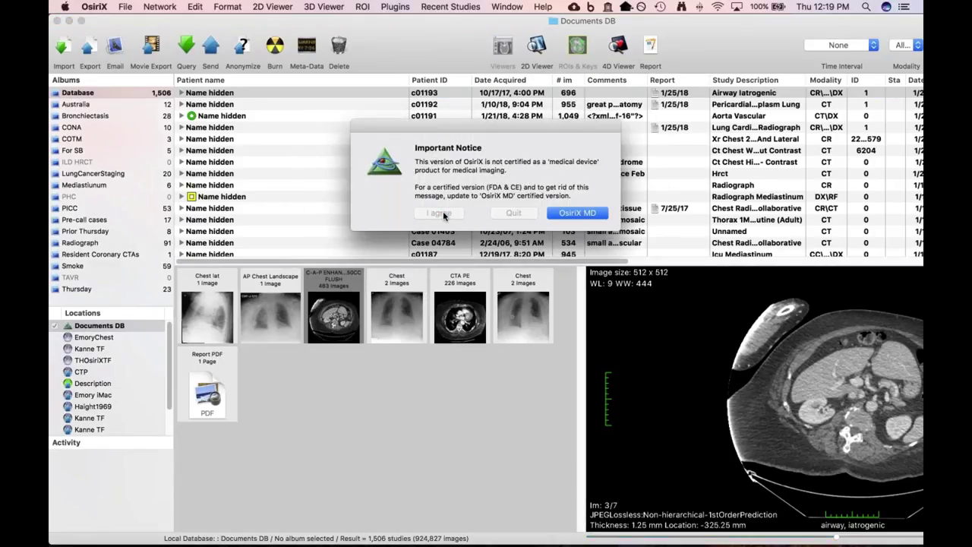
click(445, 215)
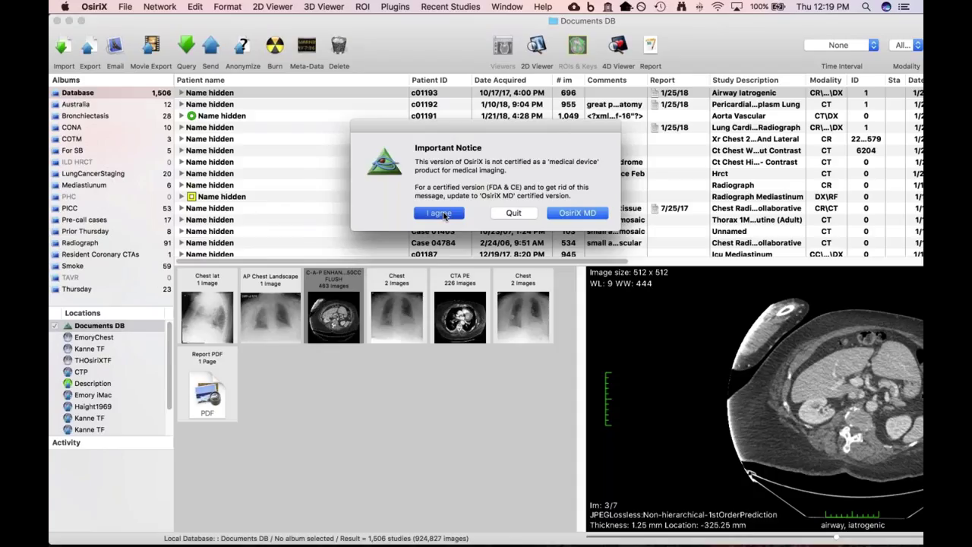
key(XF86MonBrightnessUp)
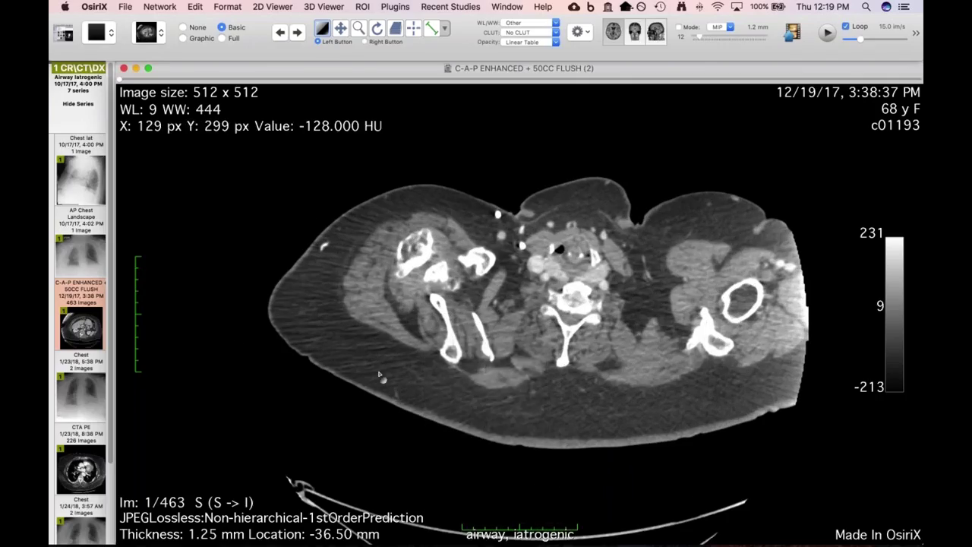
Go through the axial slices from the neck past the aortic arch to the pulmonary artery level.
scroll(379, 375, down, 12)
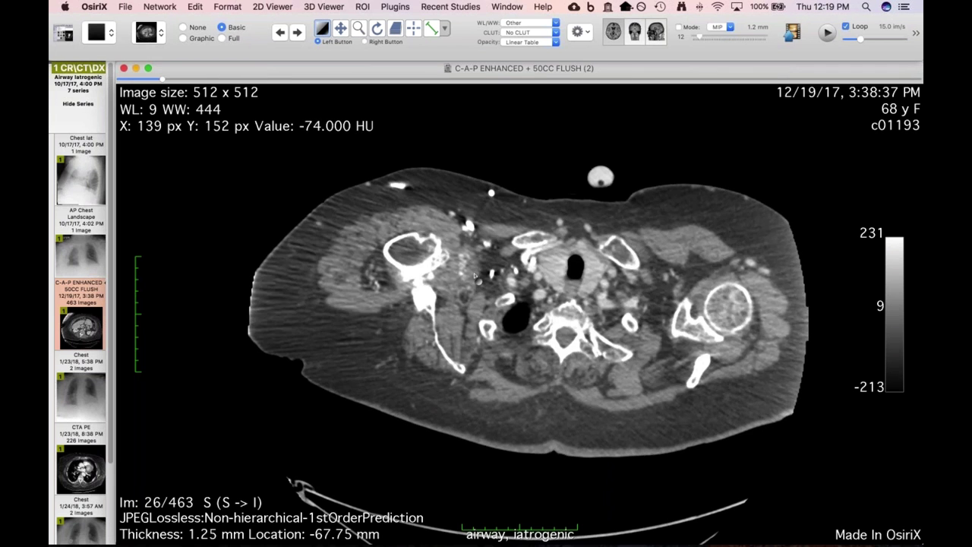
scroll(596, 283, down, 20)
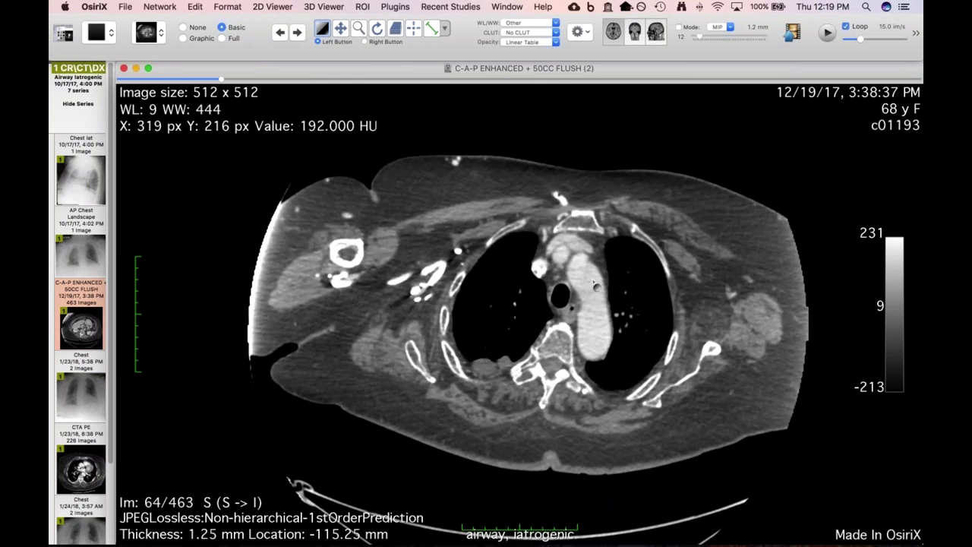
scroll(597, 283, down, 3)
scroll(597, 284, up, 10)
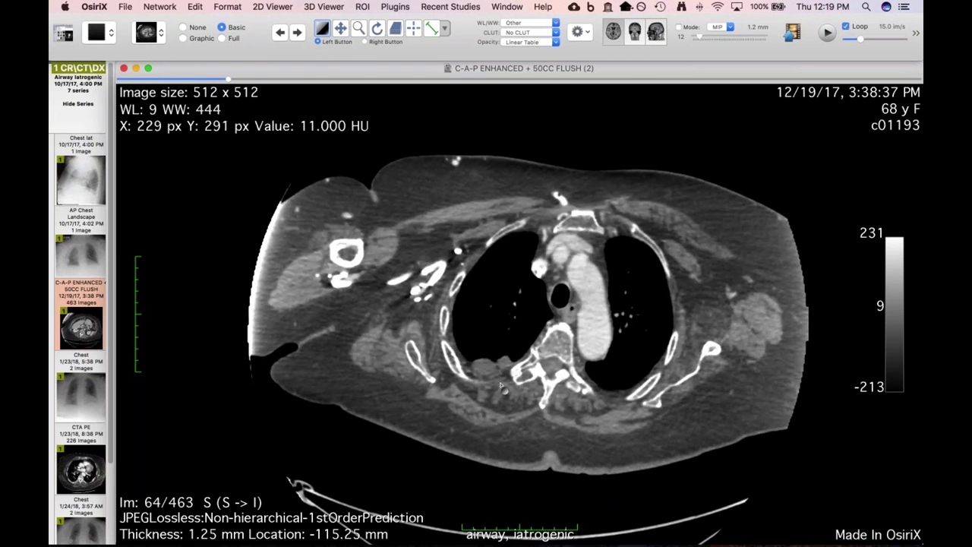
scroll(500, 387, down, 20)
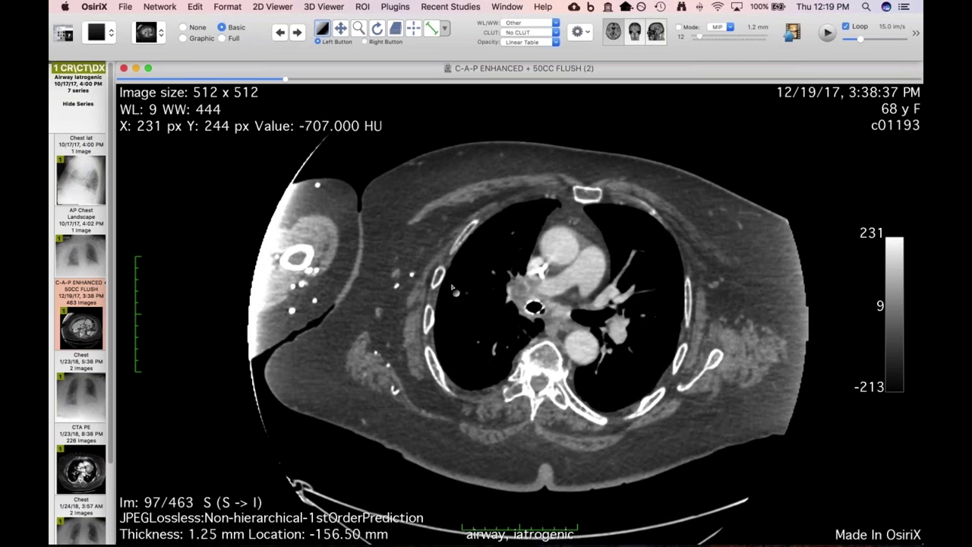
Examine the posterior right lung around the aortic arch level and continue down to the heart.
scroll(450, 415, up, 20)
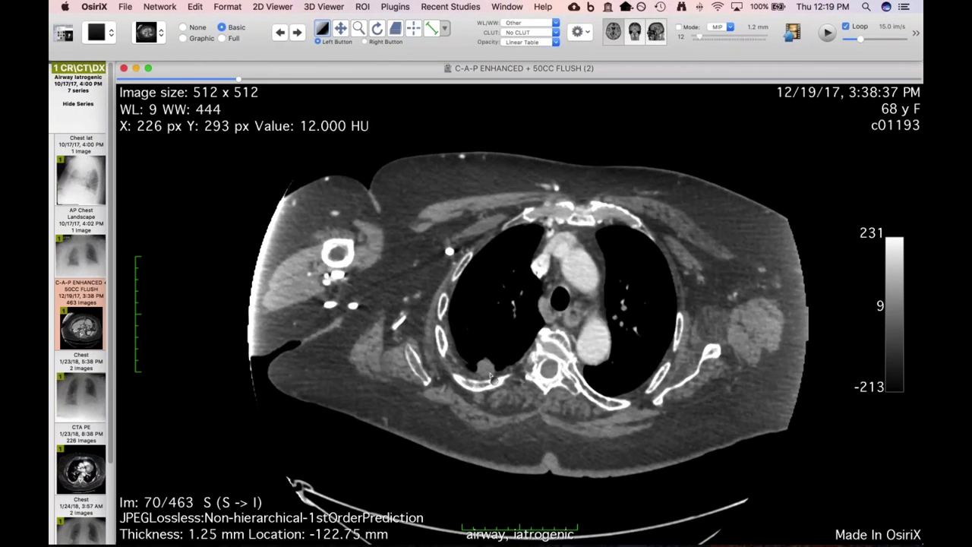
scroll(490, 376, up, 7)
scroll(490, 376, down, 20)
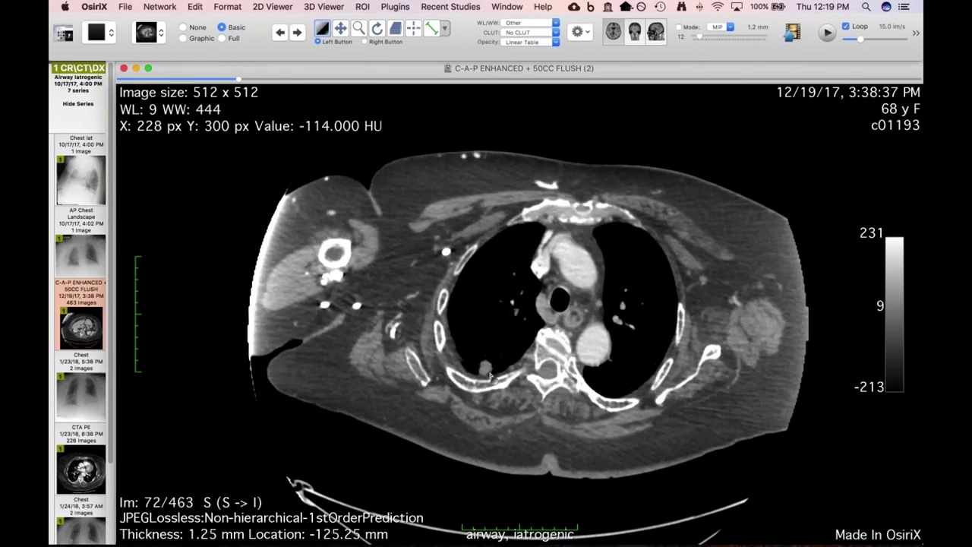
scroll(490, 376, down, 20)
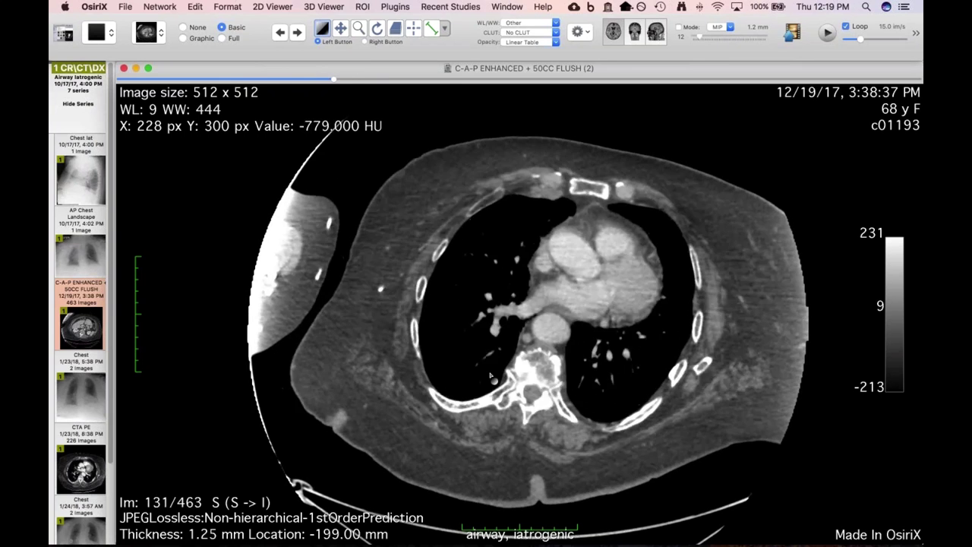
scroll(575, 356, down, 1)
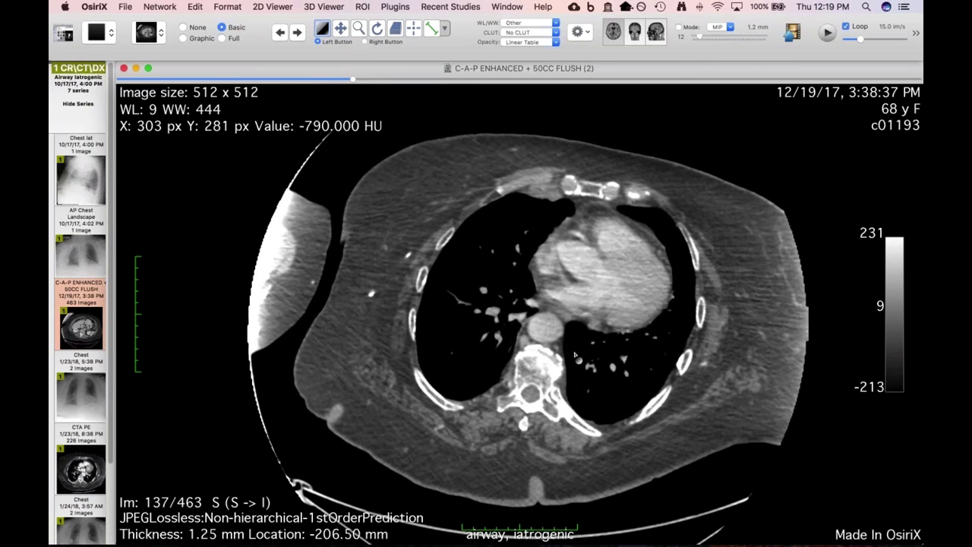
Trace the central airways from the heart up to the carina and back down along the right bronchus.
scroll(576, 356, up, 17)
scroll(576, 355, up, 8)
scroll(576, 365, up, 11)
scroll(543, 307, up, 6)
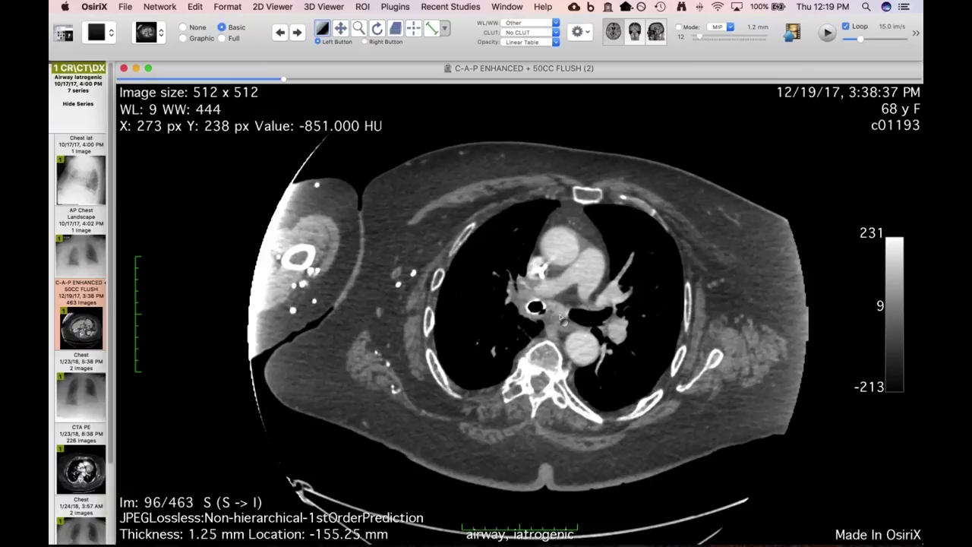
scroll(549, 367, up, 9)
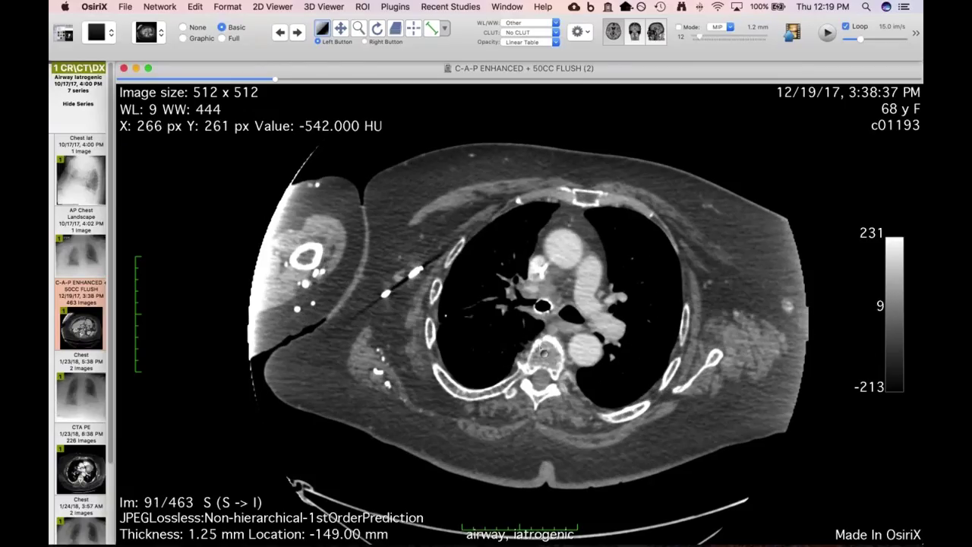
scroll(544, 351, down, 2)
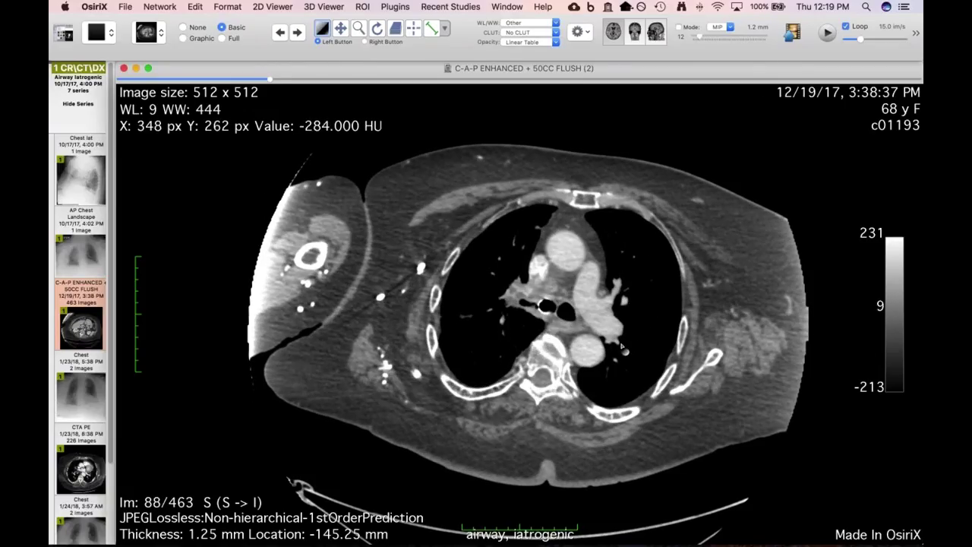
scroll(621, 347, down, 5)
scroll(545, 312, up, 7)
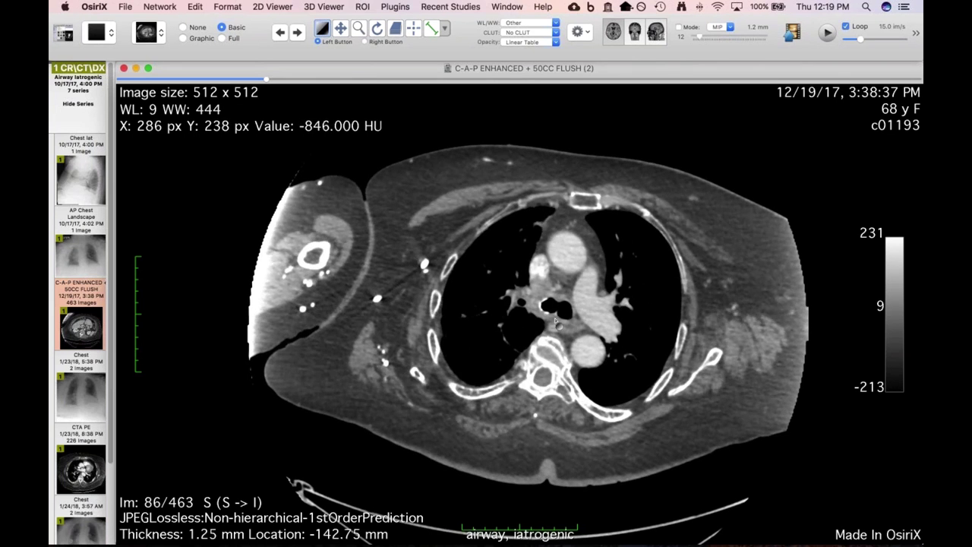
scroll(557, 325, down, 10)
scroll(557, 329, down, 8)
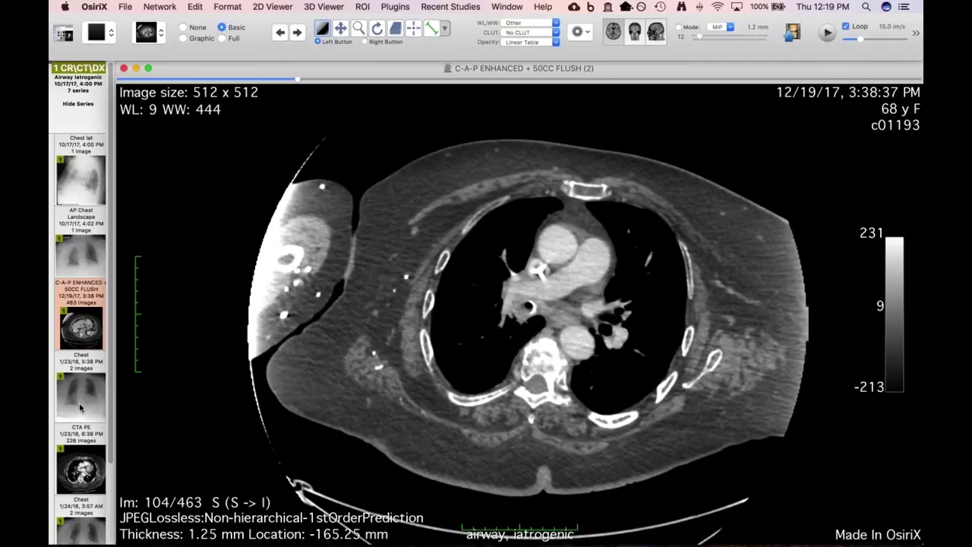
Show the second image of the 1/23/18 5:38 PM Chest radiograph with its window adjusted to WL 4023, WW 918.
scroll(79, 402, down, 2)
click(83, 373)
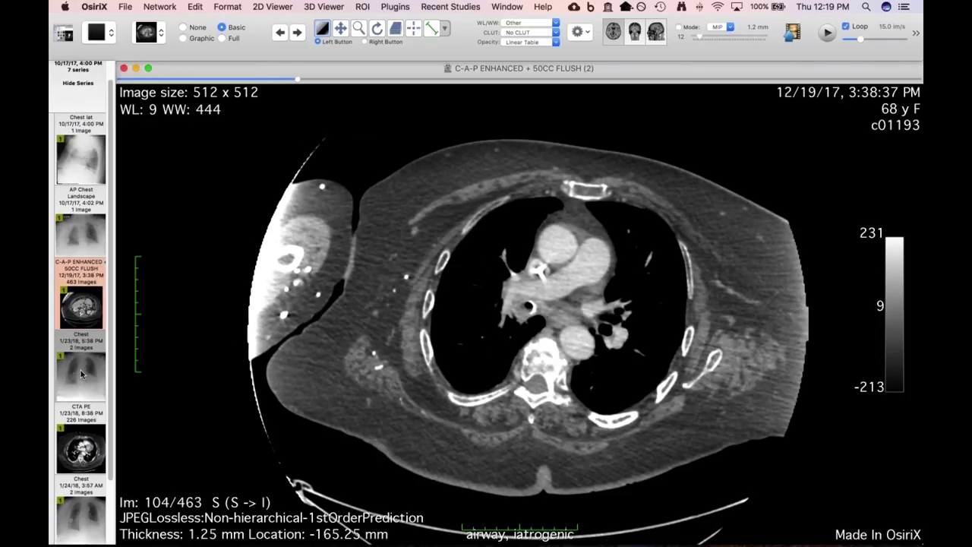
scroll(478, 345, down, 1)
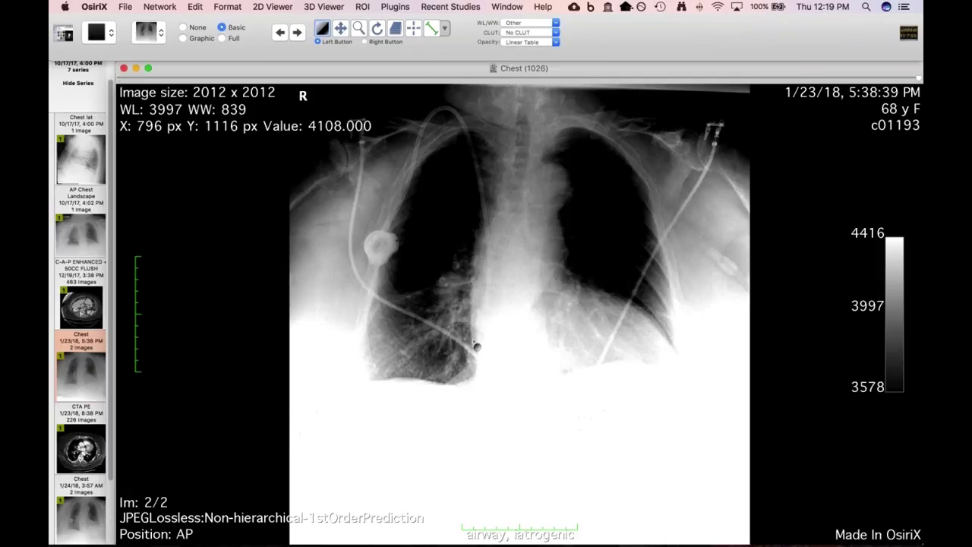
drag(476, 344, 481, 345)
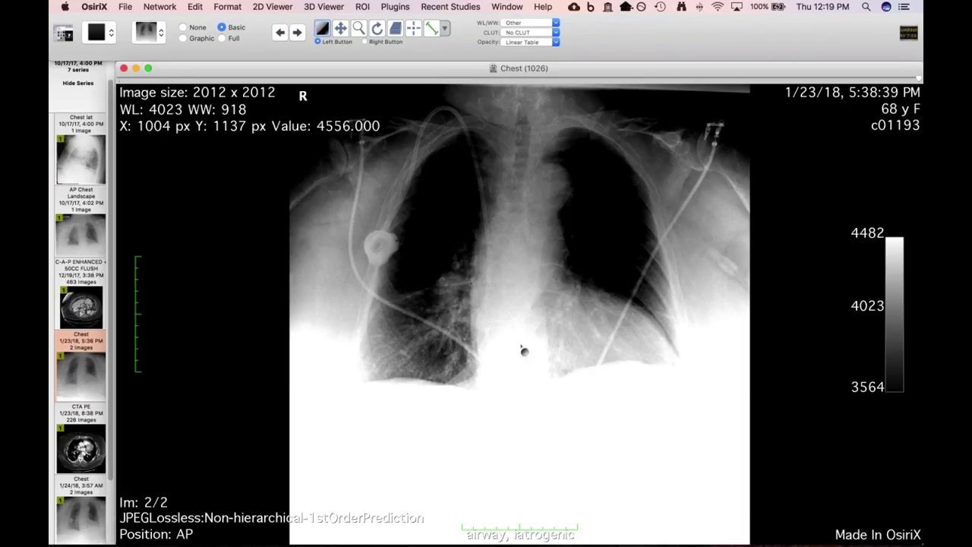
Enlarge and reposition the radiograph over the central chest, and adjust its window to WL 4098, WW 446.
key(z)
drag(524, 351, 491, 284)
key(m)
key(w)
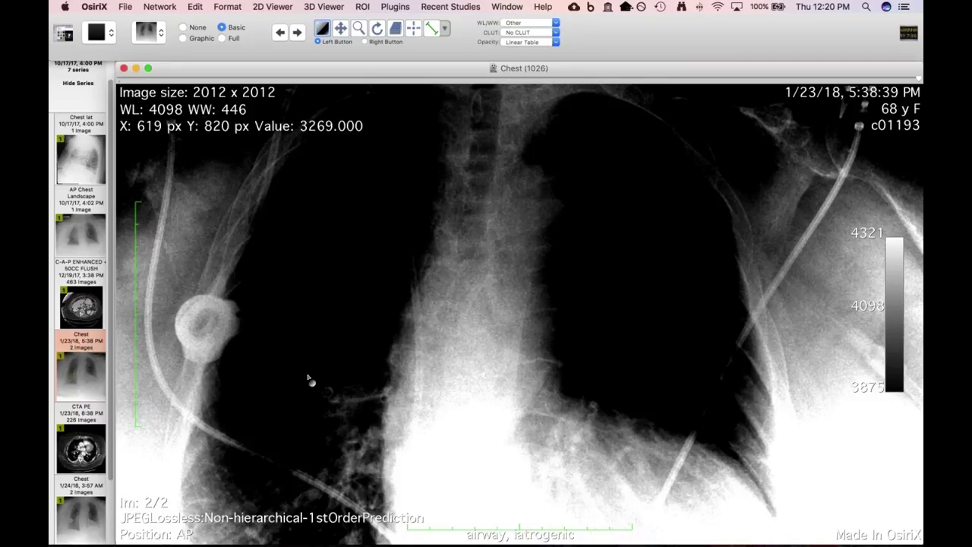
Open the CTA PE series, magnify it, and go up from the upper abdomen to just below the aortic arch.
click(86, 444)
scroll(395, 391, down, 5)
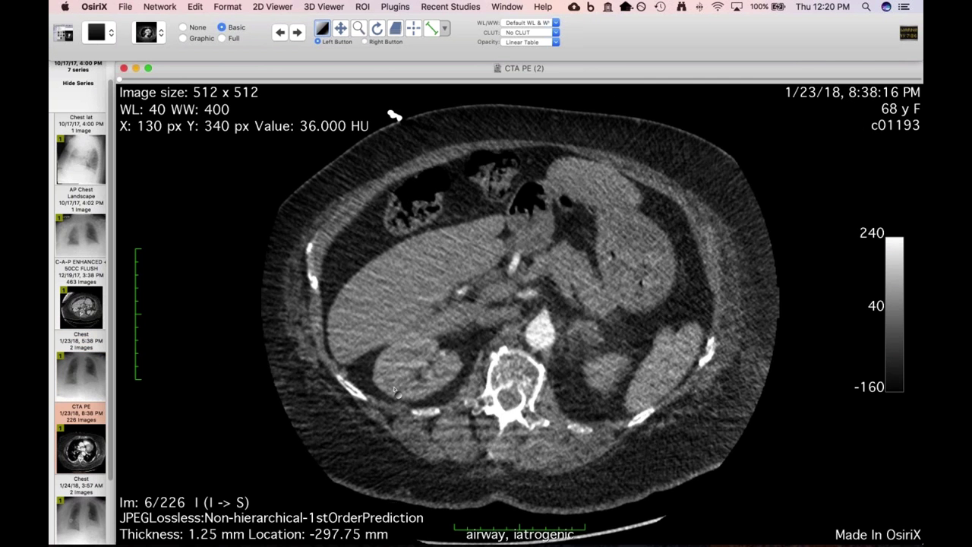
scroll(395, 390, down, 15)
drag(432, 384, 437, 338)
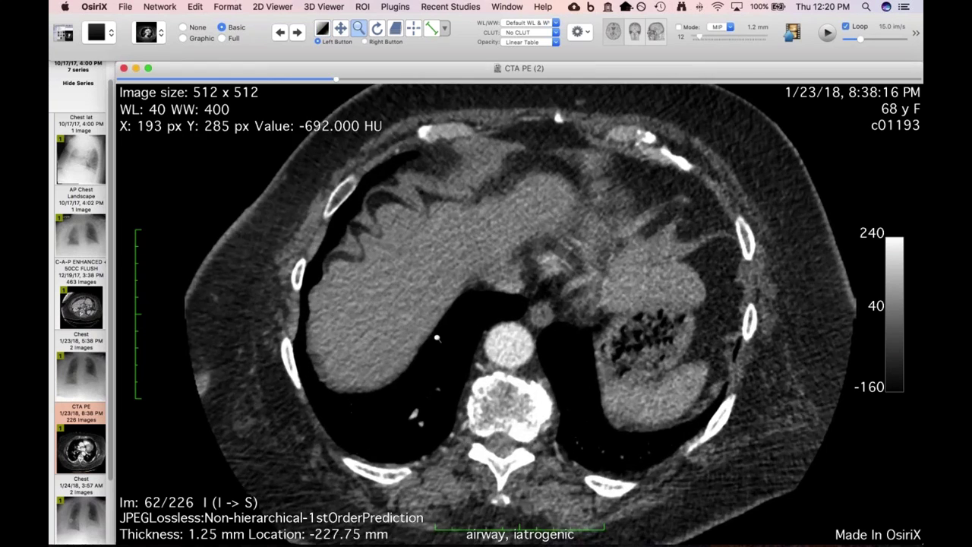
scroll(438, 338, down, 16)
scroll(438, 337, down, 17)
scroll(529, 345, down, 13)
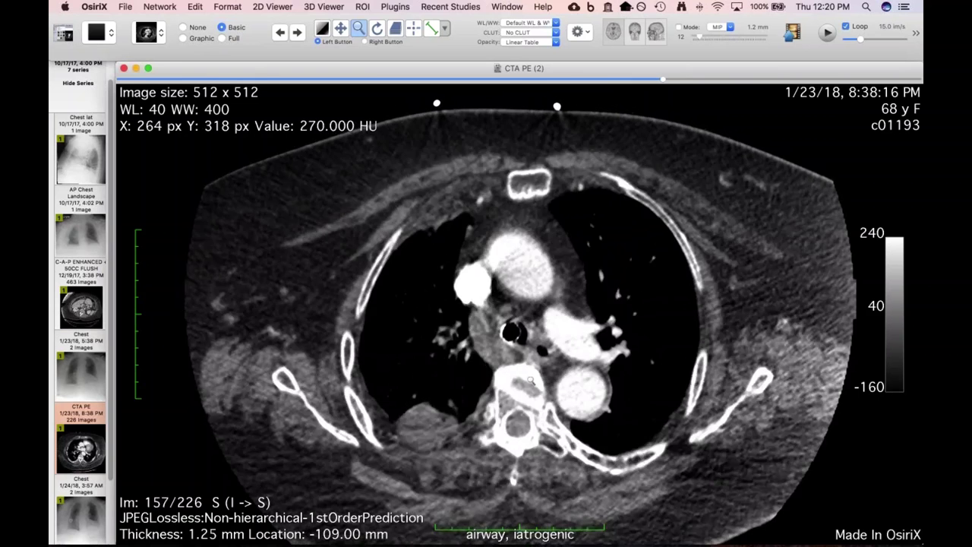
scroll(530, 379, down, 7)
scroll(526, 340, up, 3)
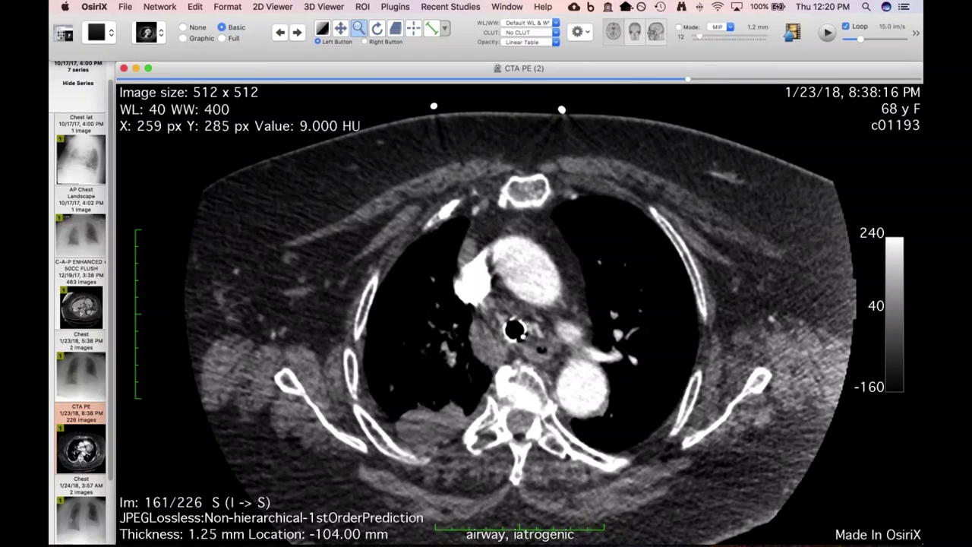
Widen the CTA window to WL 69, WW 736 and examine the airway between the carina and the aortic arch.
key(w)
drag(524, 342, 568, 339)
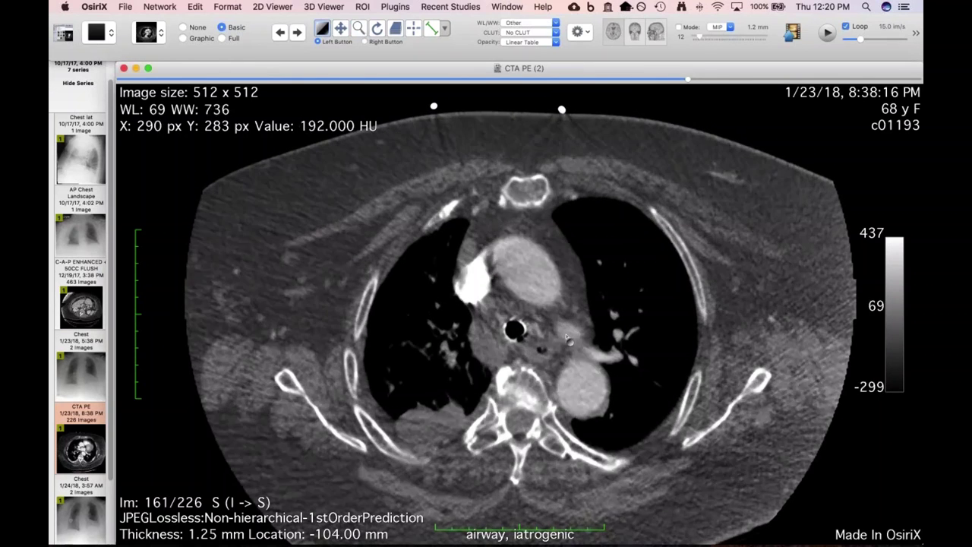
scroll(568, 339, up, 4)
scroll(561, 375, up, 5)
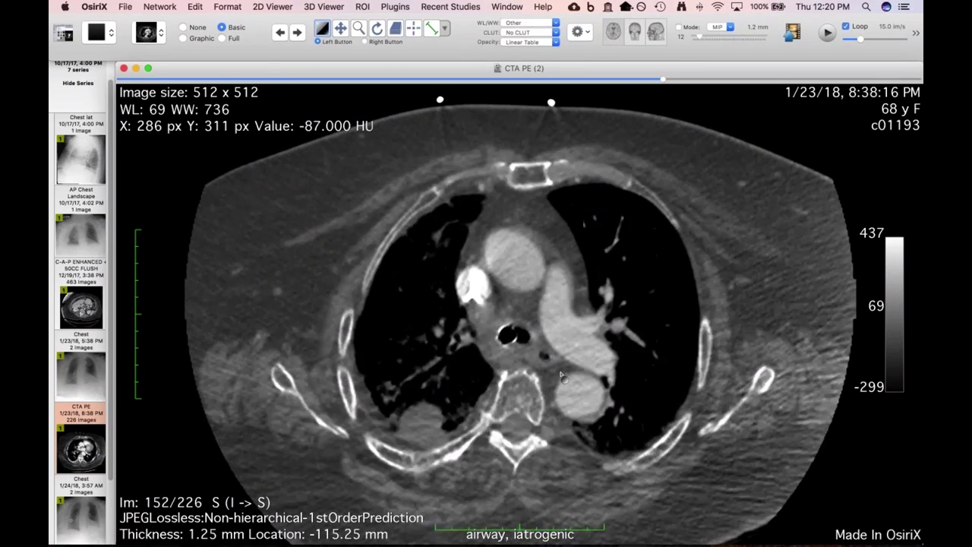
scroll(561, 376, down, 20)
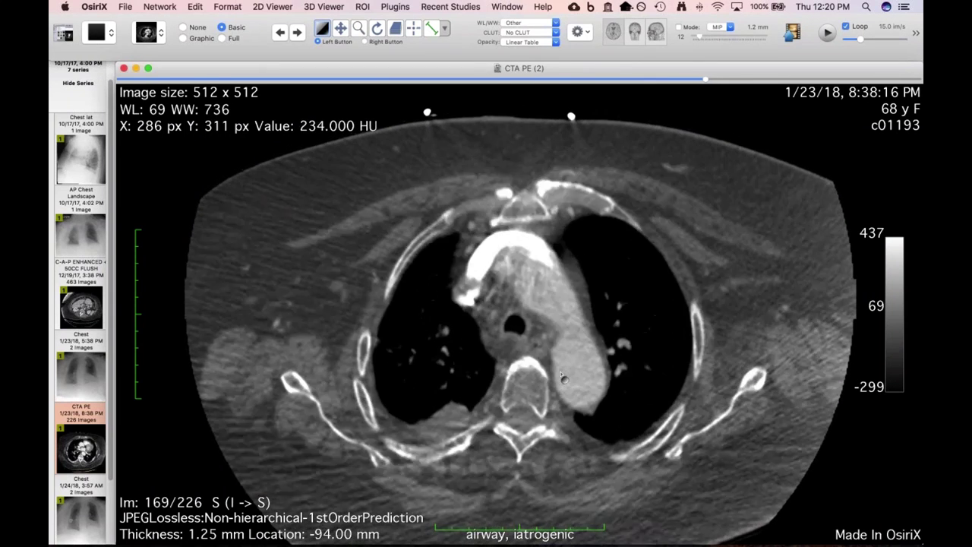
Apply the CT - Pulmonary window preset and examine the upper lungs around the aortic arch.
key(F4)
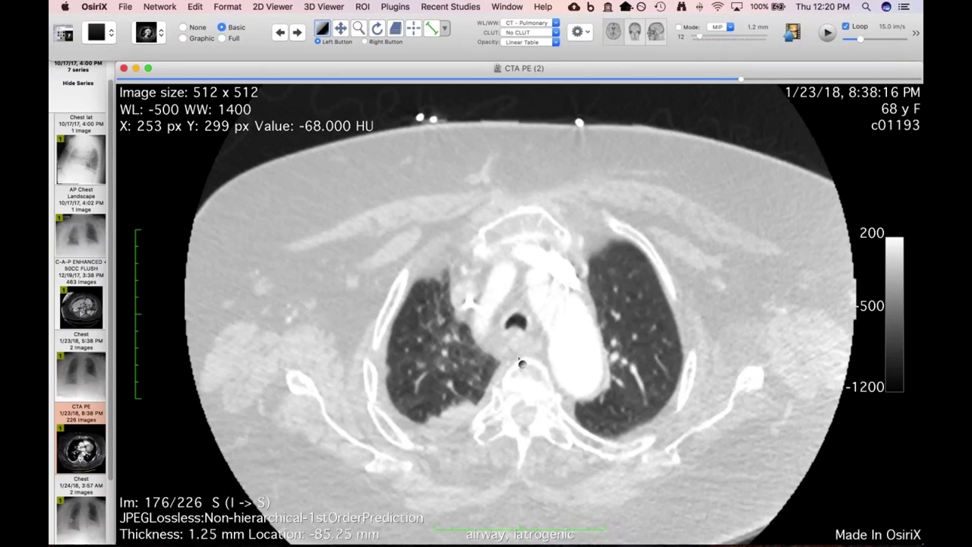
scroll(522, 364, down, 2)
scroll(570, 345, up, 2)
scroll(651, 403, up, 1)
scroll(651, 403, down, 7)
scroll(651, 403, up, 17)
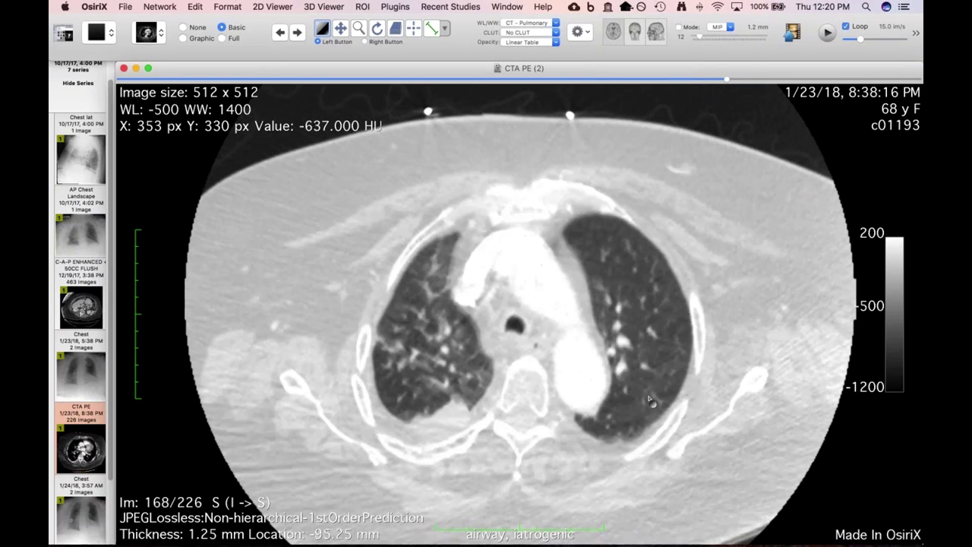
Compare the right and left lung parenchyma on the slices between the carina and the aortic arch.
scroll(651, 403, up, 4)
scroll(652, 339, up, 8)
scroll(650, 334, down, 8)
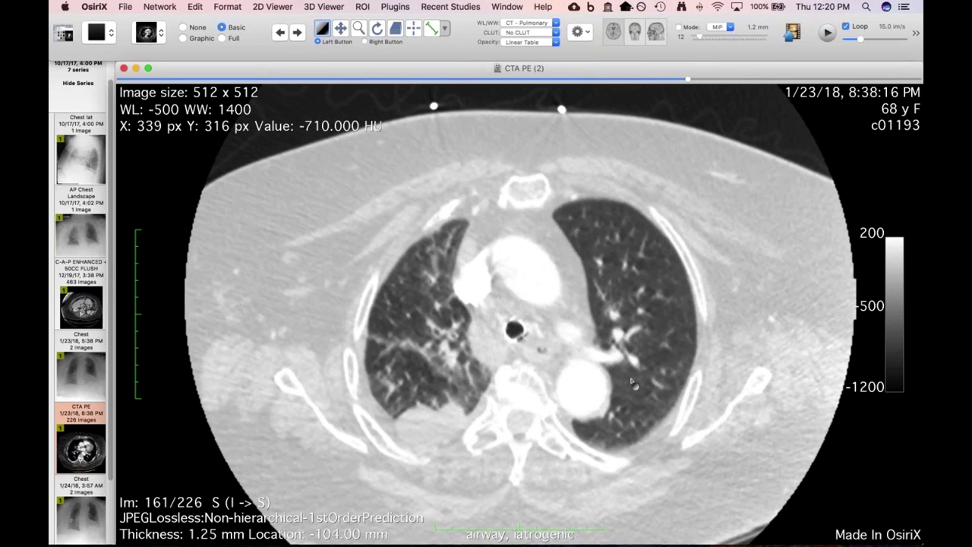
scroll(633, 384, up, 10)
scroll(452, 425, down, 9)
scroll(453, 425, down, 5)
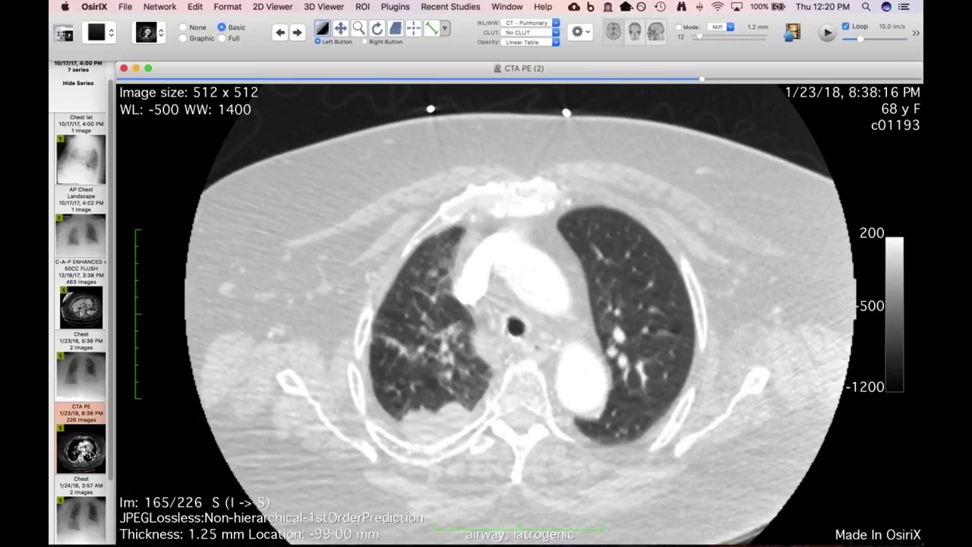
Open the case's PDF report and read the clinical history through to the photograph of the coughed-up stent.
scroll(91, 454, down, 5)
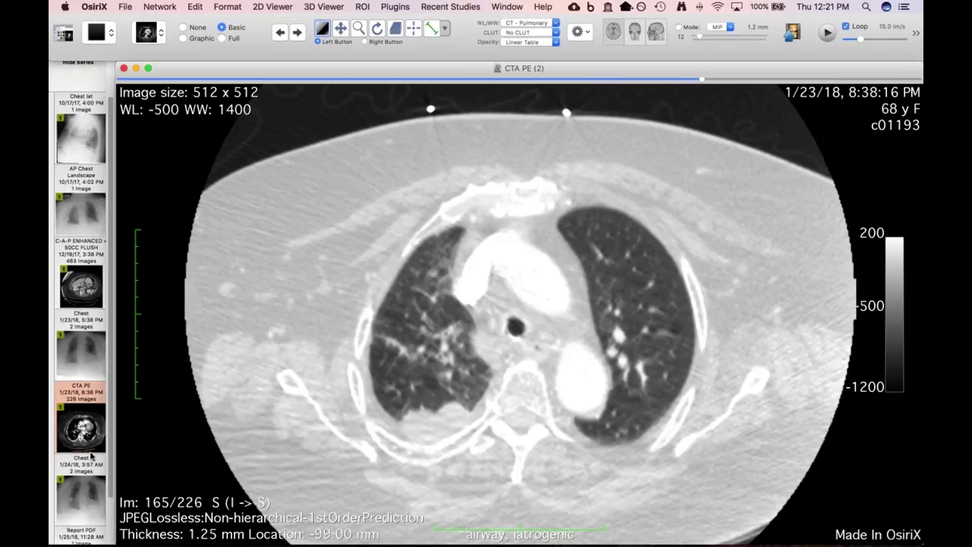
scroll(89, 456, down, 2)
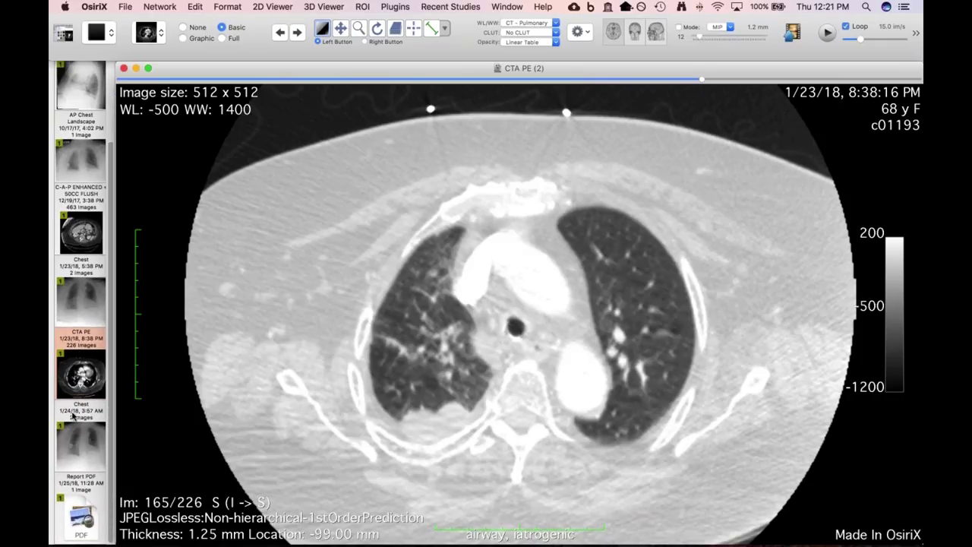
double_click(82, 517)
scroll(244, 360, down, 10)
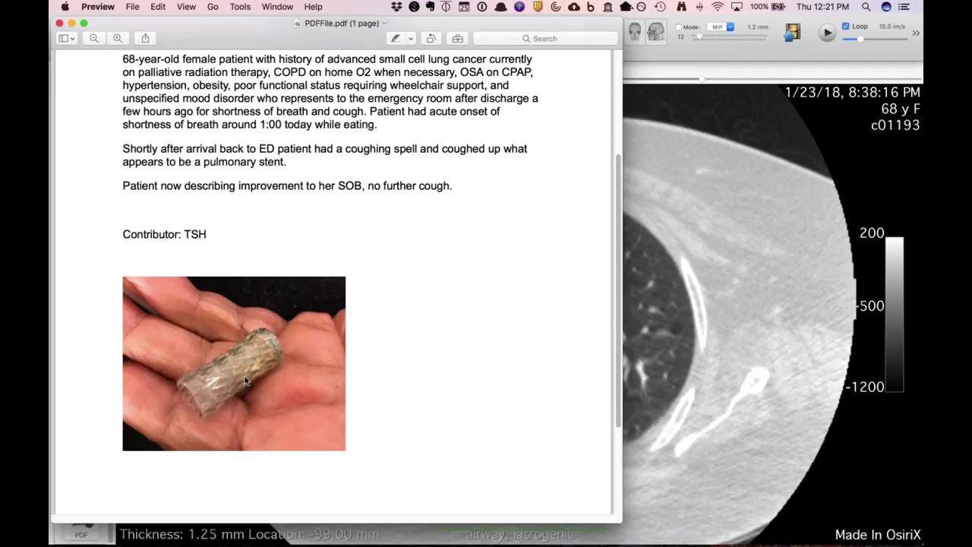
drag(122, 185, 453, 186)
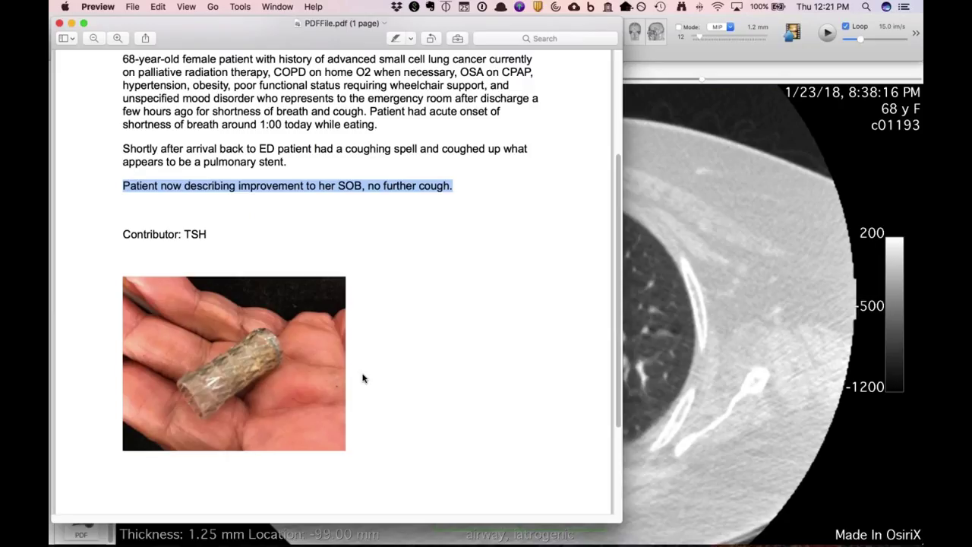
scroll(363, 377, up, 1)
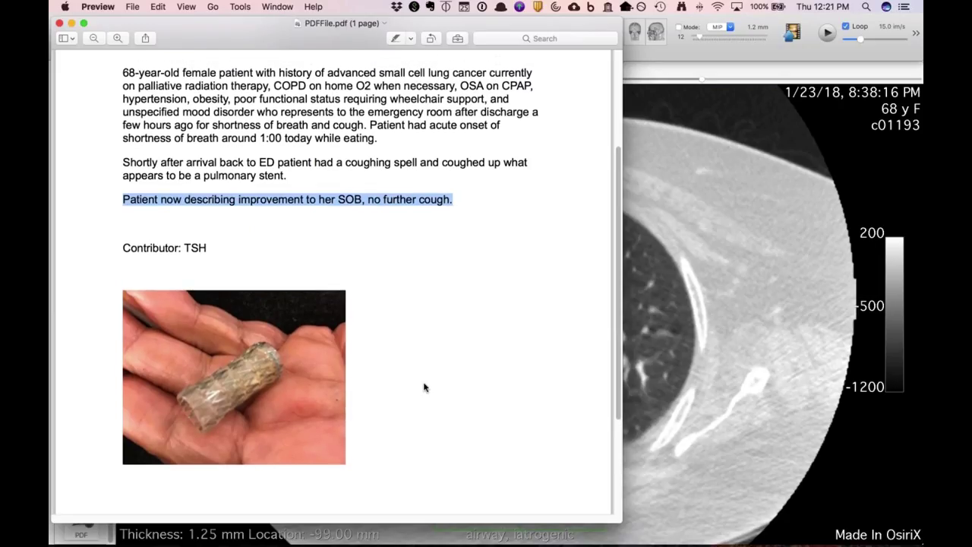
click(489, 315)
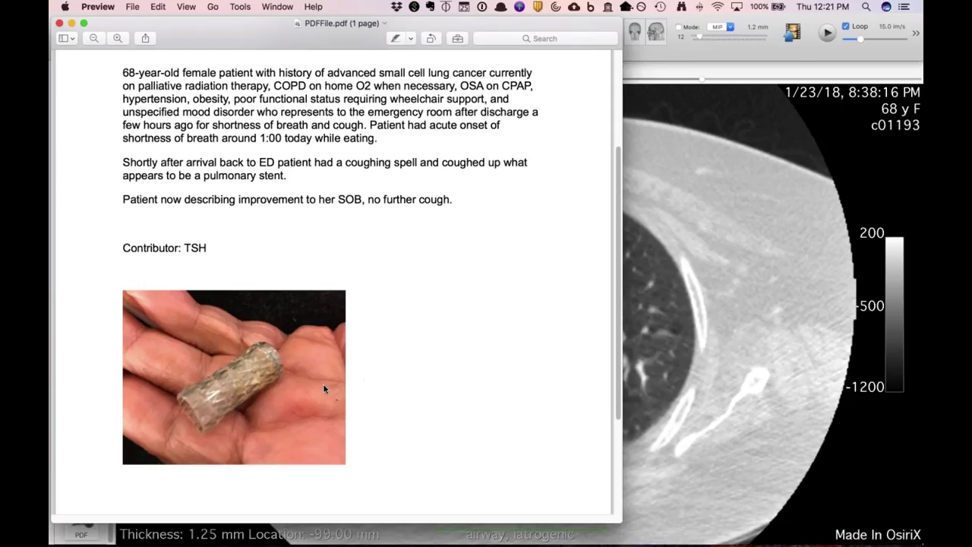
Return to the CTA PE series in OsiriX and go down from the aortic arch to the carina.
click(707, 338)
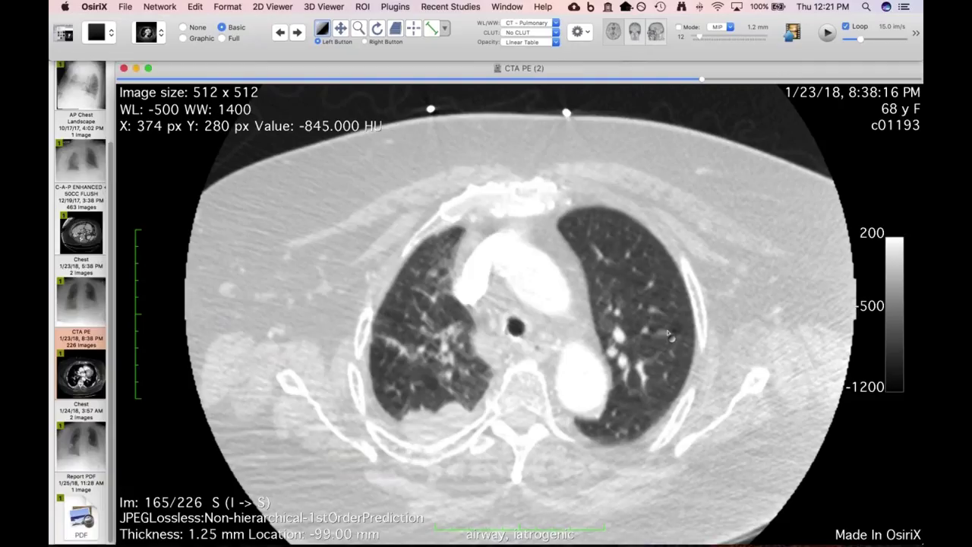
scroll(498, 349, down, 2)
scroll(498, 349, up, 10)
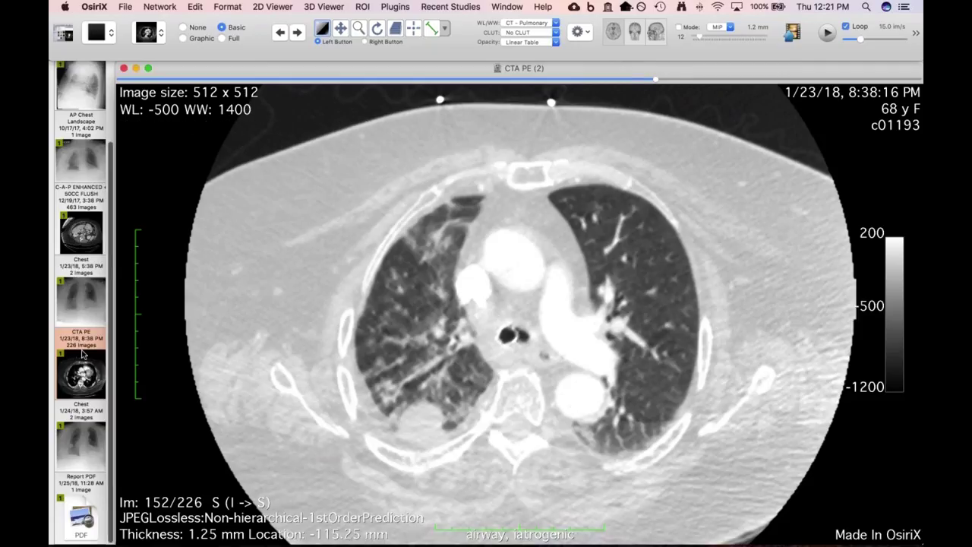
Open the 1/24/18 chest radiograph, set the window to WL 5059, WW 1034, and magnify the central airways.
key(Down)
scroll(372, 415, down, 1)
drag(369, 413, 456, 403)
key(z)
key(m)
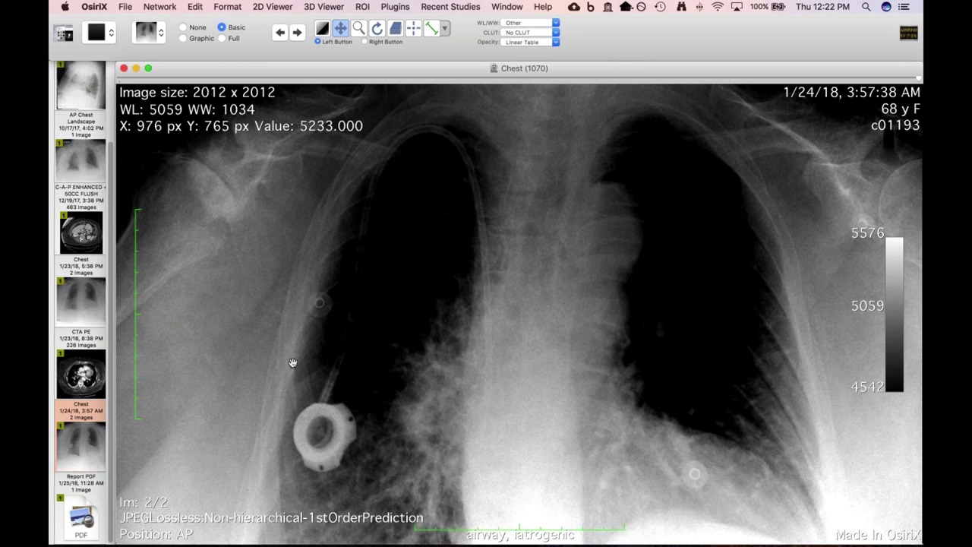
Reopen the CTA PE series and go up through the lungs to just below the aortic arch.
click(73, 373)
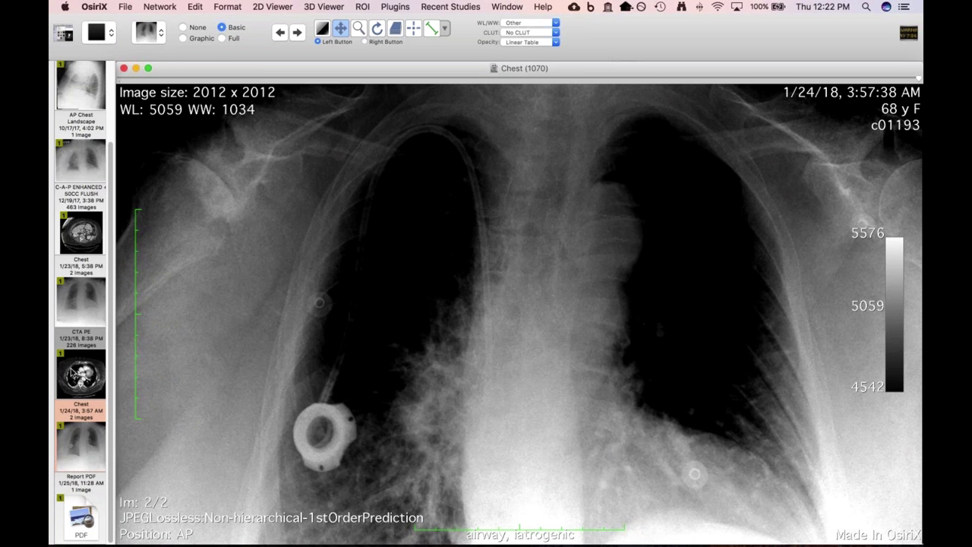
scroll(74, 373, down, 5)
scroll(547, 364, down, 20)
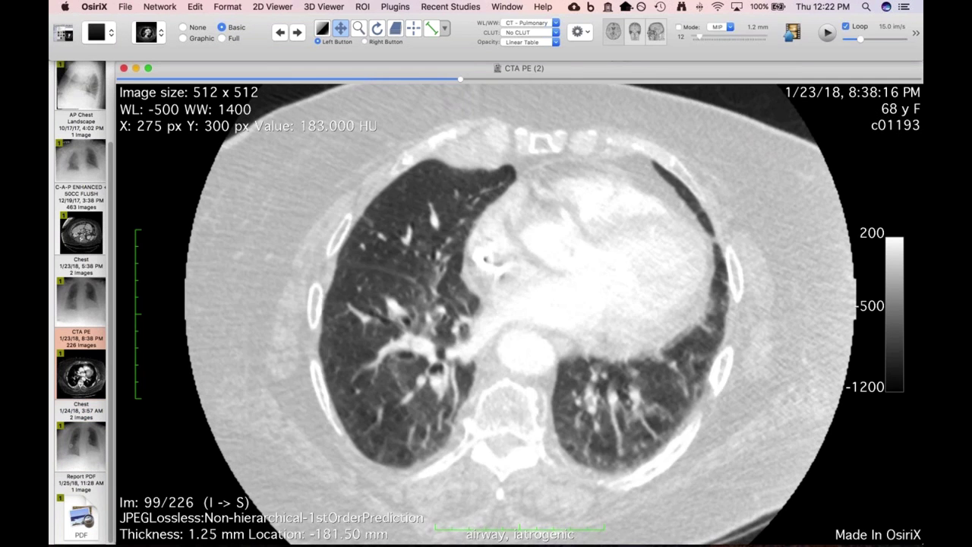
scroll(486, 303, down, 19)
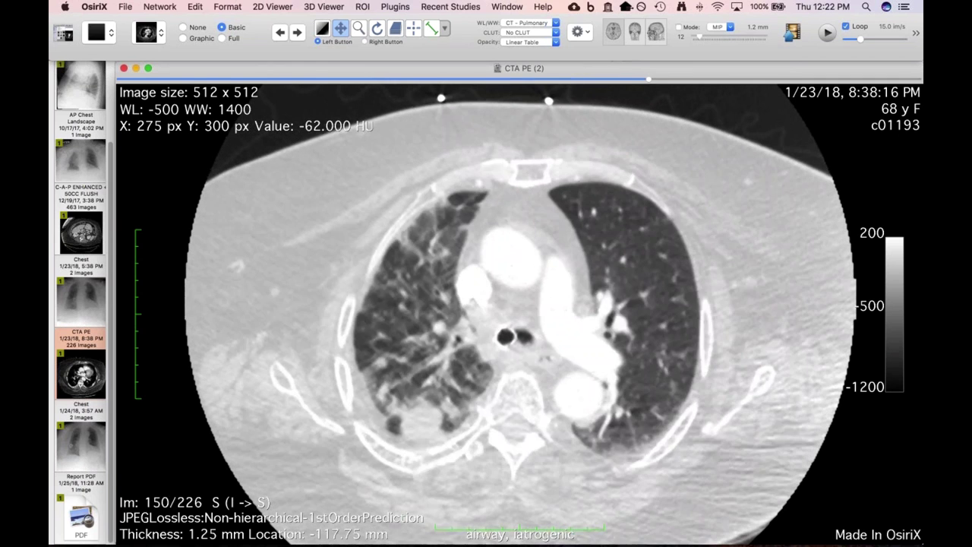
scroll(531, 364, down, 9)
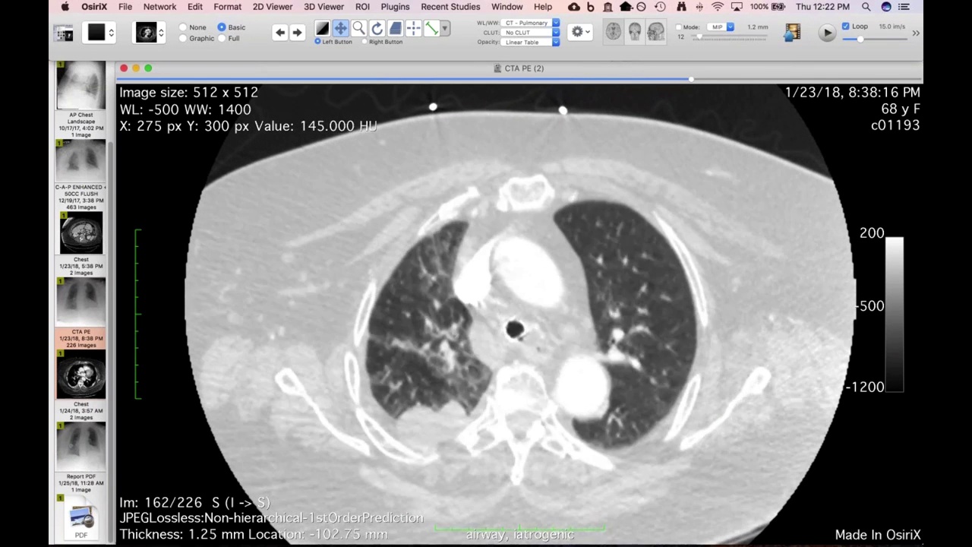
Examine the stented airway back and forth between the lower trachea and the main bronchi on the CTA.
scroll(530, 364, up, 6)
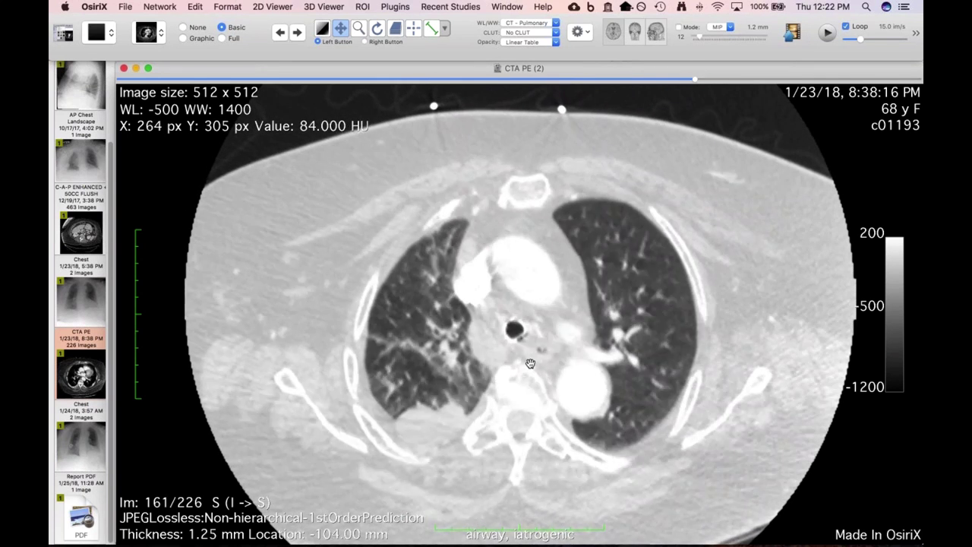
scroll(529, 339, up, 1)
scroll(529, 339, up, 4)
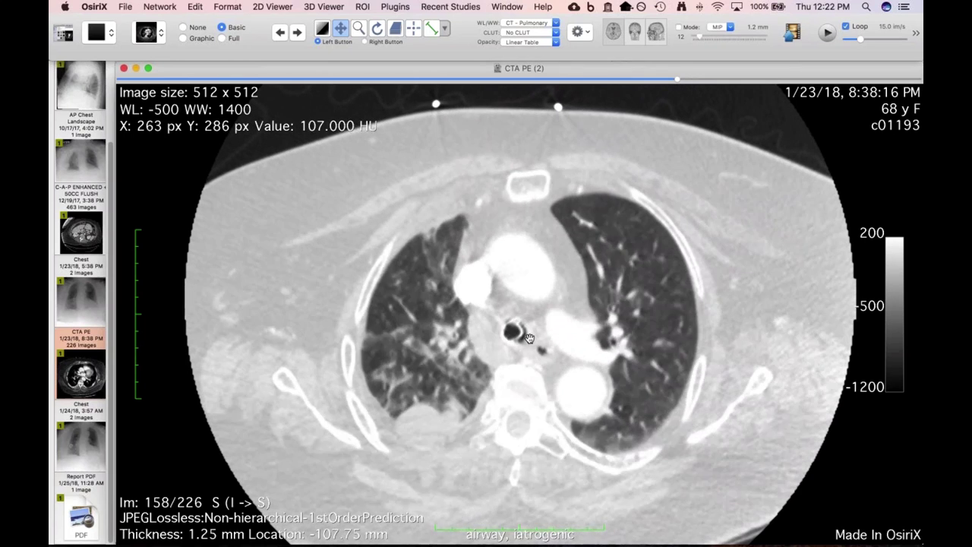
scroll(532, 368, down, 9)
scroll(532, 368, up, 10)
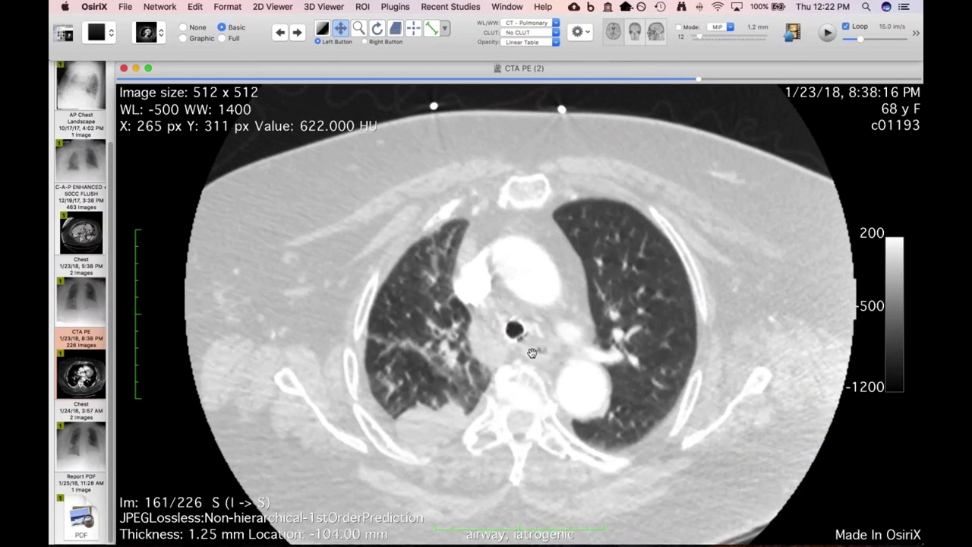
scroll(535, 357, up, 7)
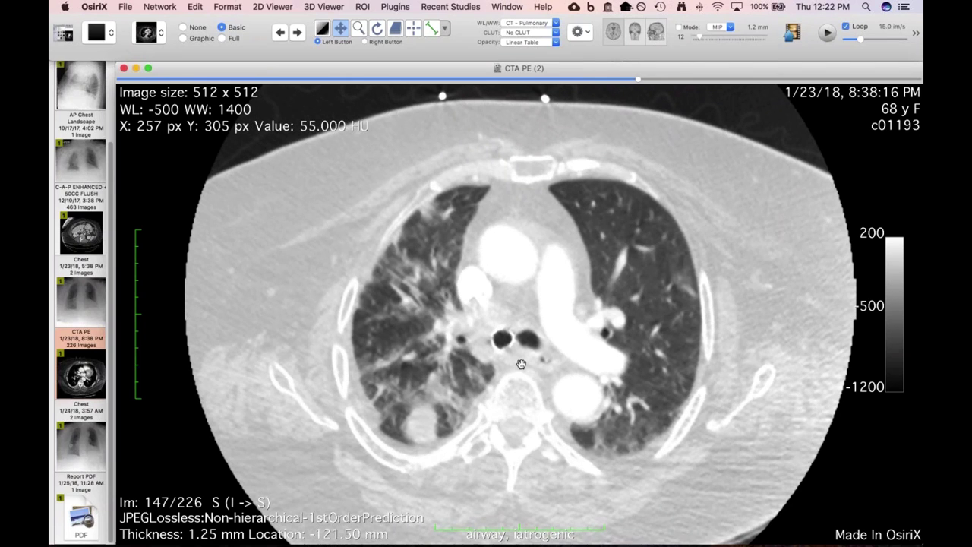
Close the airway case and open the DELAY C-A-P series of the Pericardial Neoplasm Lung case, magnified.
key(super+w)
click(404, 106)
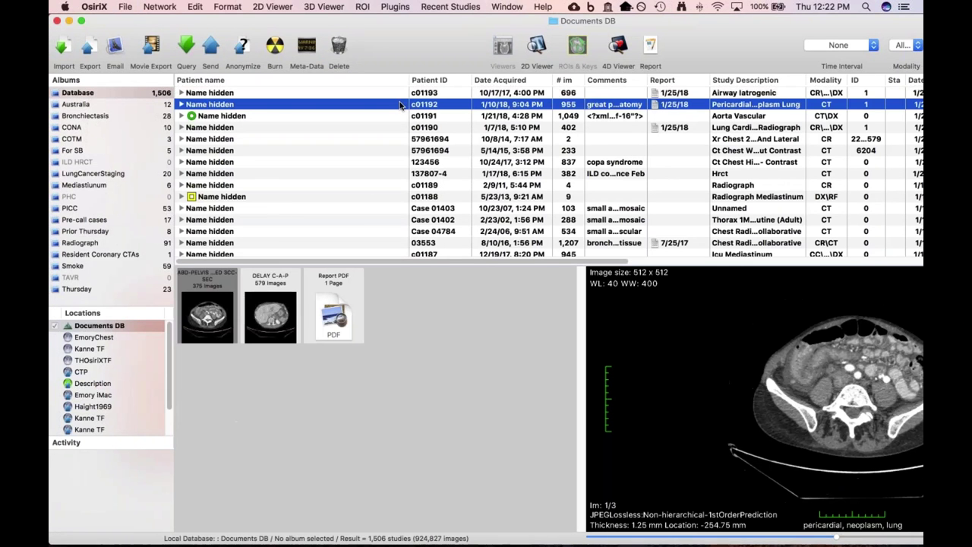
click(262, 322)
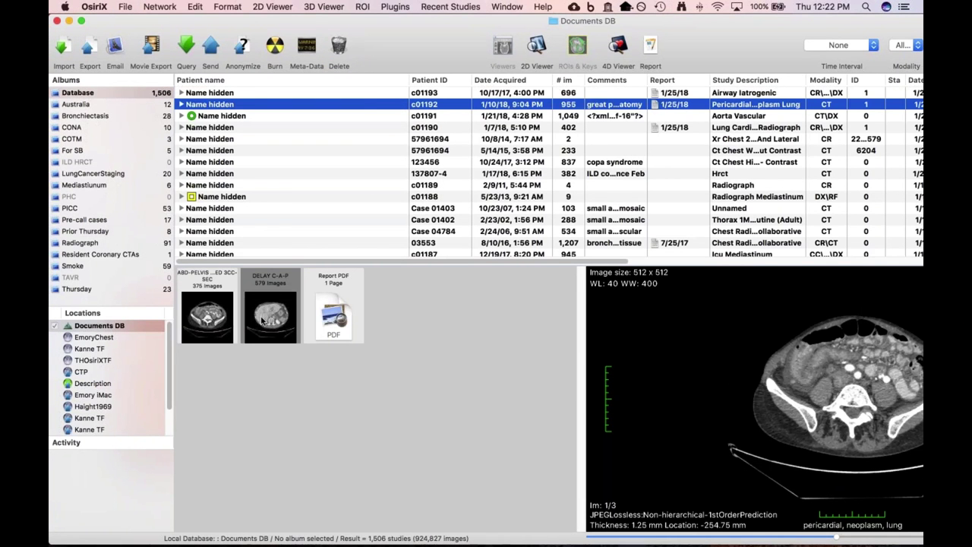
double_click(262, 322)
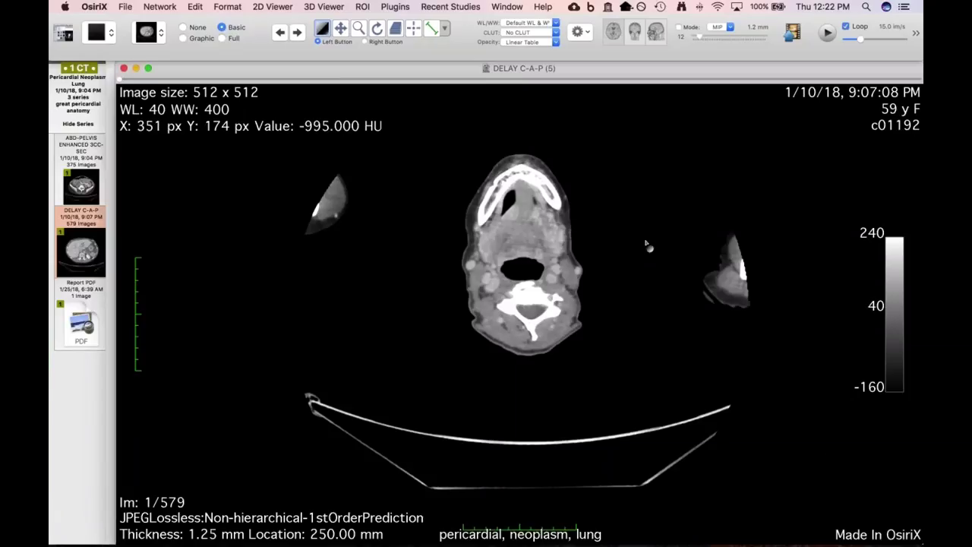
scroll(561, 296, up, 3)
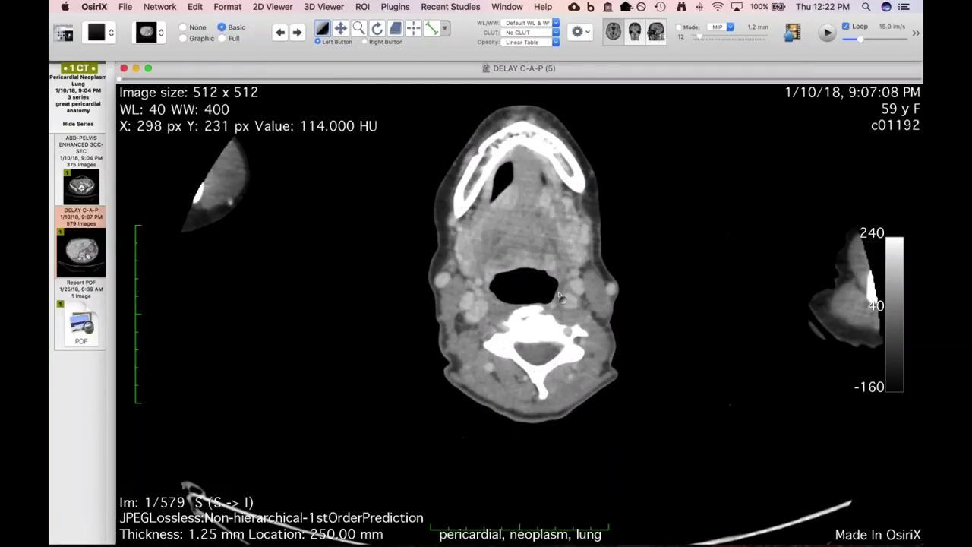
Examine the neck on the DELAY C-A-P slices from the jaw down to the thoracic inlet.
scroll(683, 291, down, 7)
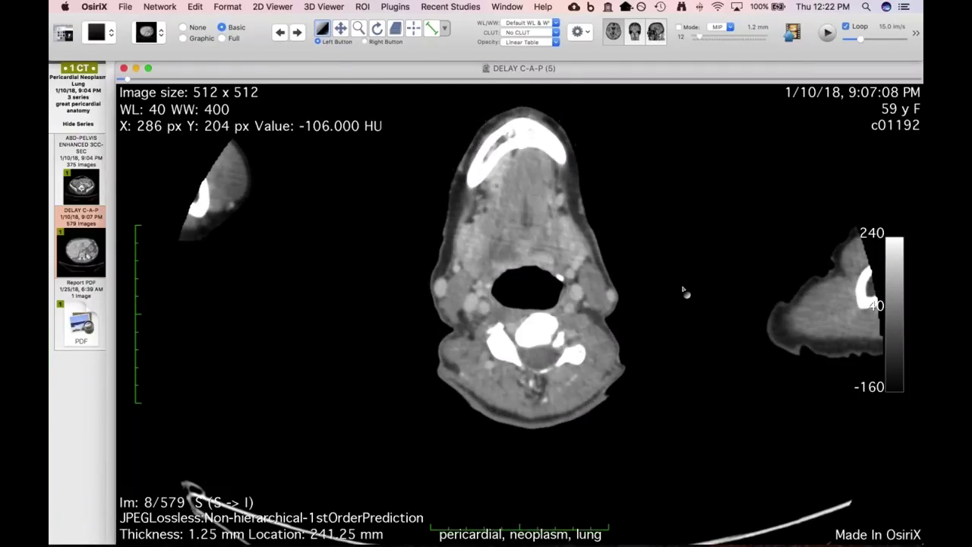
scroll(734, 287, down, 11)
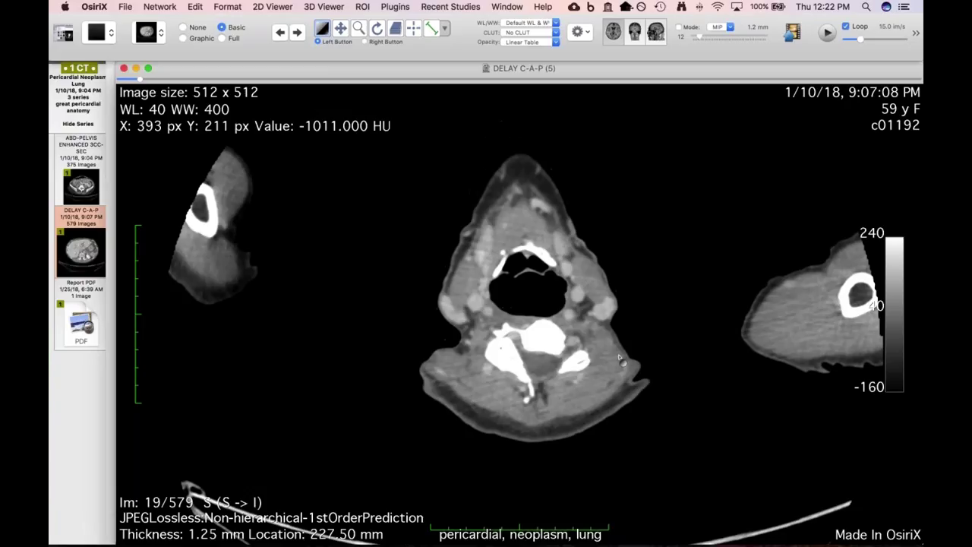
scroll(609, 376, down, 2)
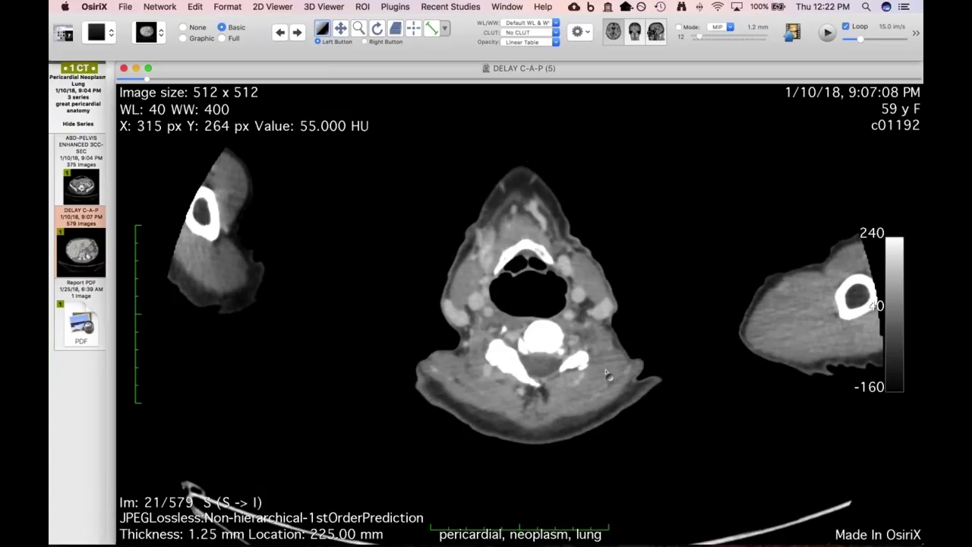
scroll(608, 376, down, 7)
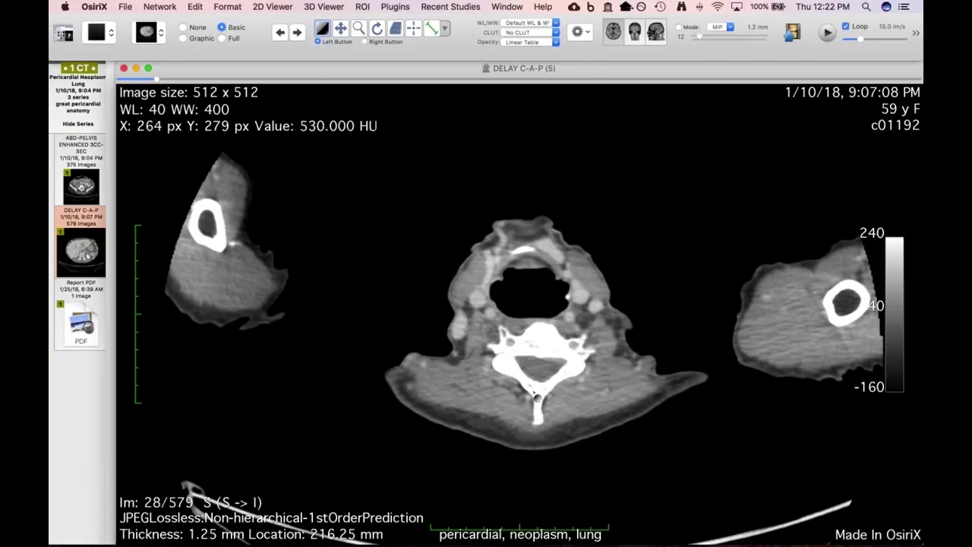
scroll(530, 398, down, 3)
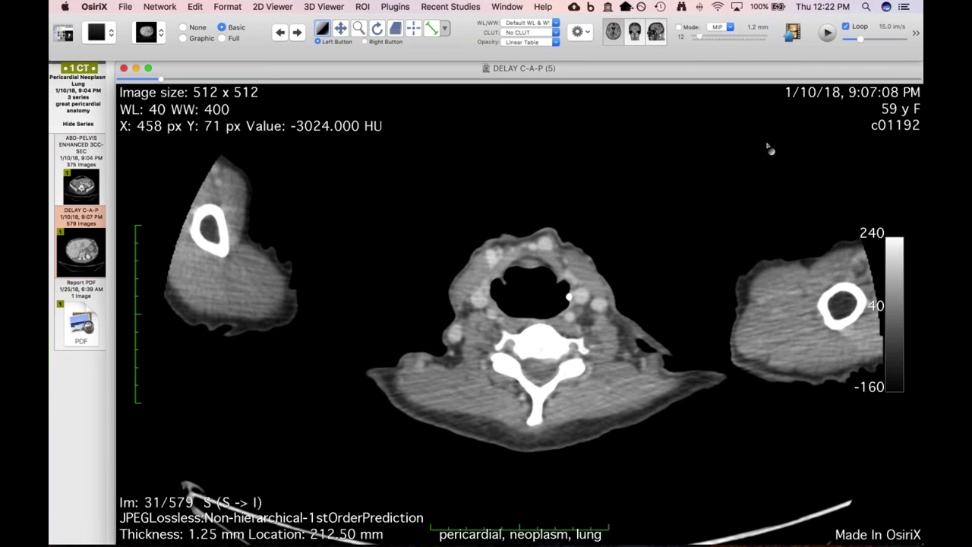
scroll(656, 339, down, 9)
scroll(656, 339, down, 20)
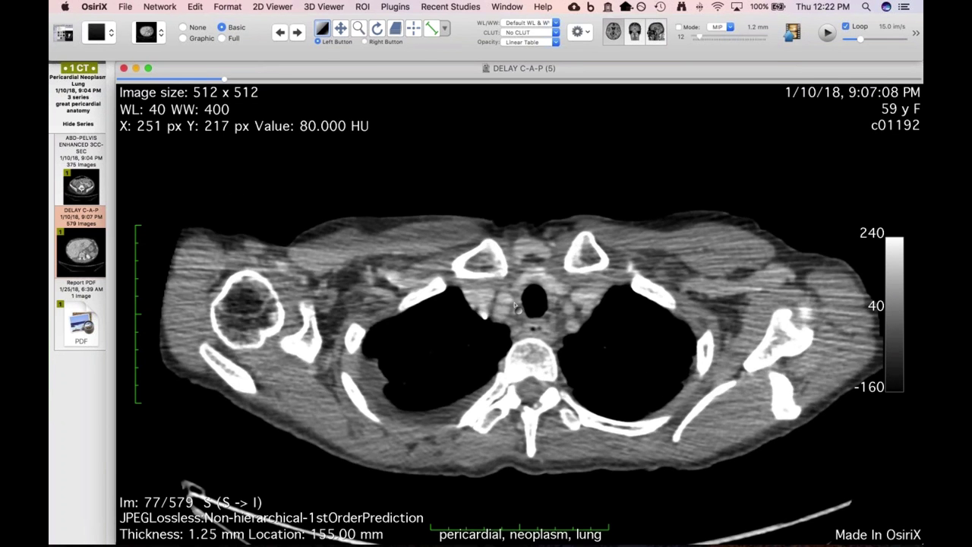
Examine the upper mediastinum and great vessels from the thoracic inlet down to the aortic arch.
scroll(515, 307, down, 18)
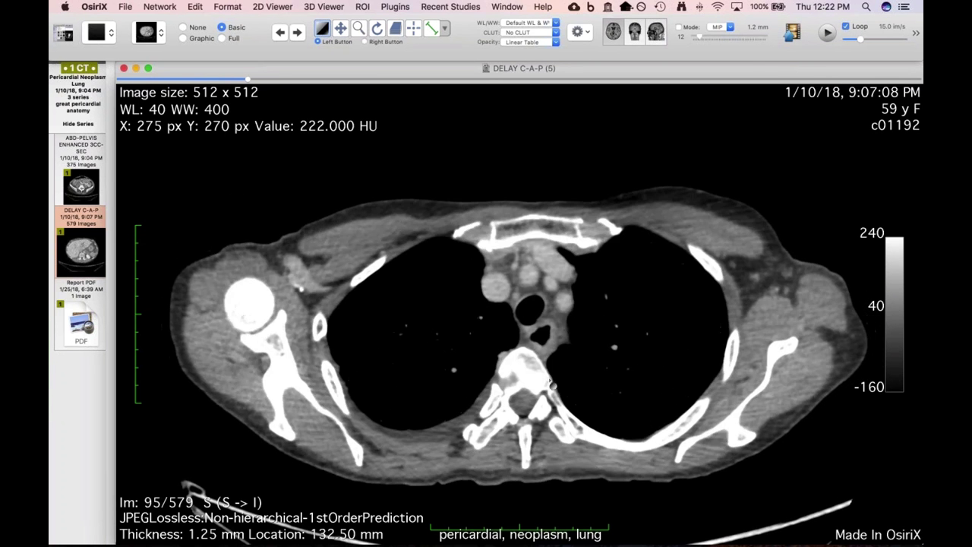
scroll(553, 384, down, 6)
scroll(544, 417, down, 4)
scroll(551, 434, up, 5)
scroll(562, 456, down, 6)
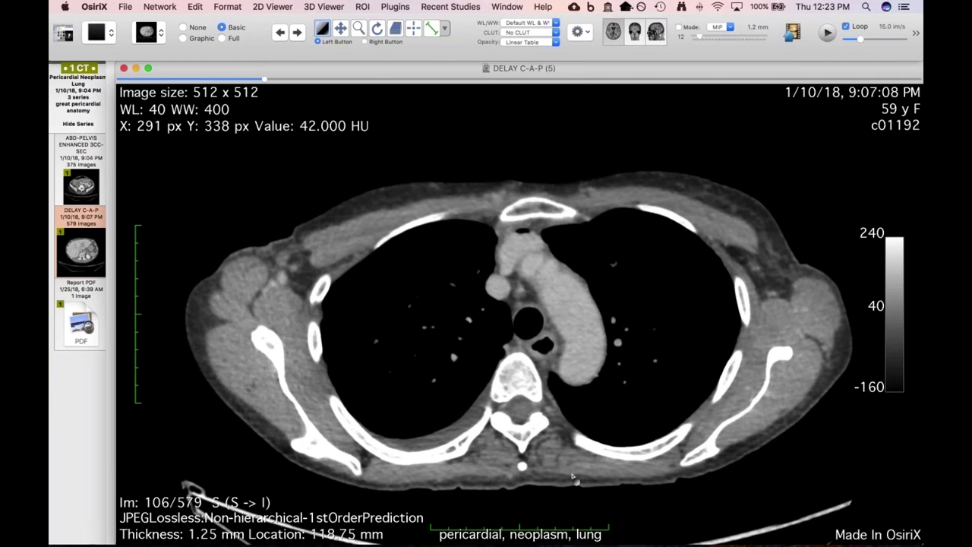
Examine the mediastinum and the tissue beside the ascending aorta from below the arch to the carina.
scroll(573, 476, down, 13)
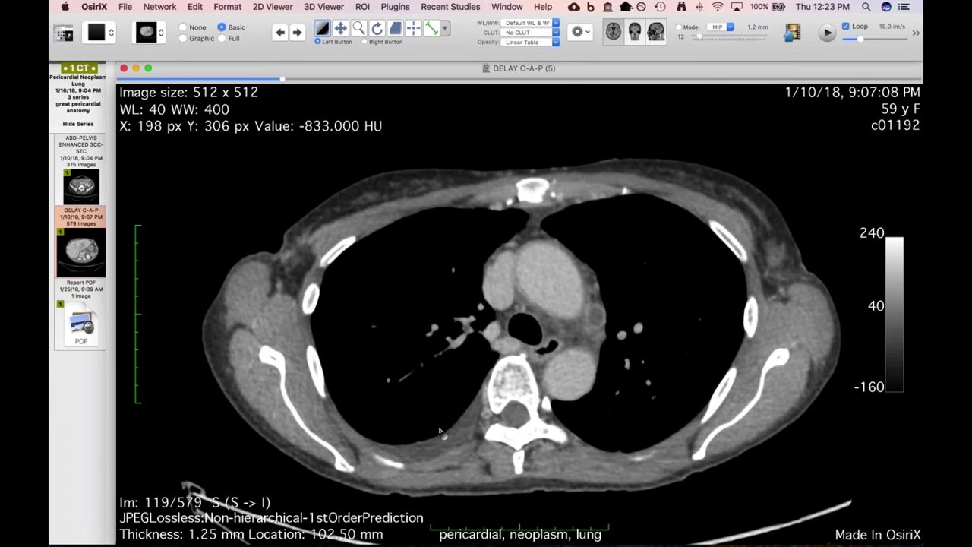
scroll(440, 431, down, 3)
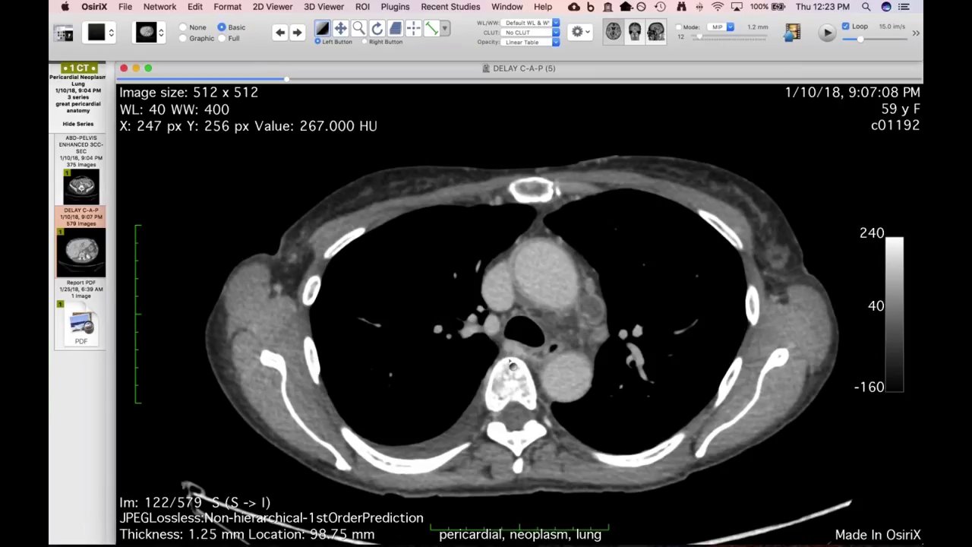
scroll(502, 334, down, 3)
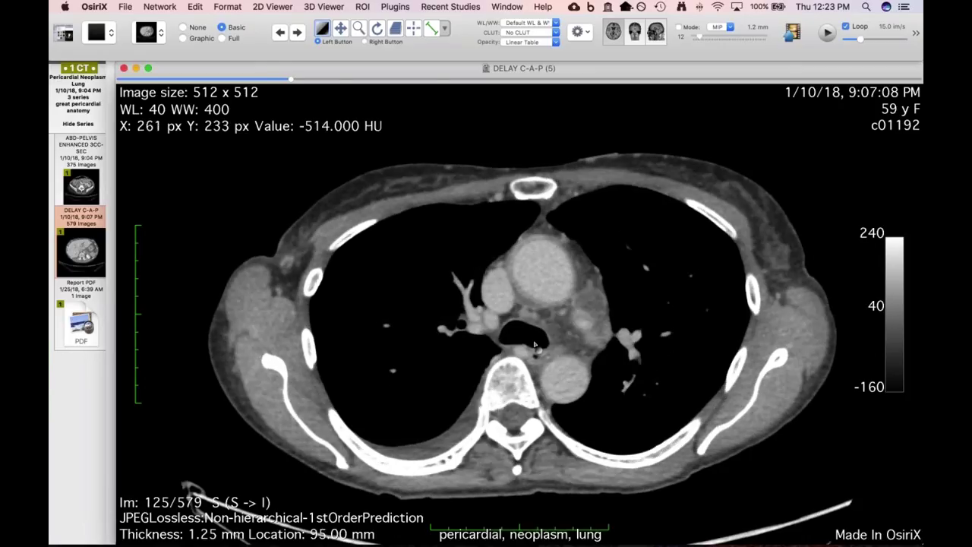
scroll(466, 459, down, 10)
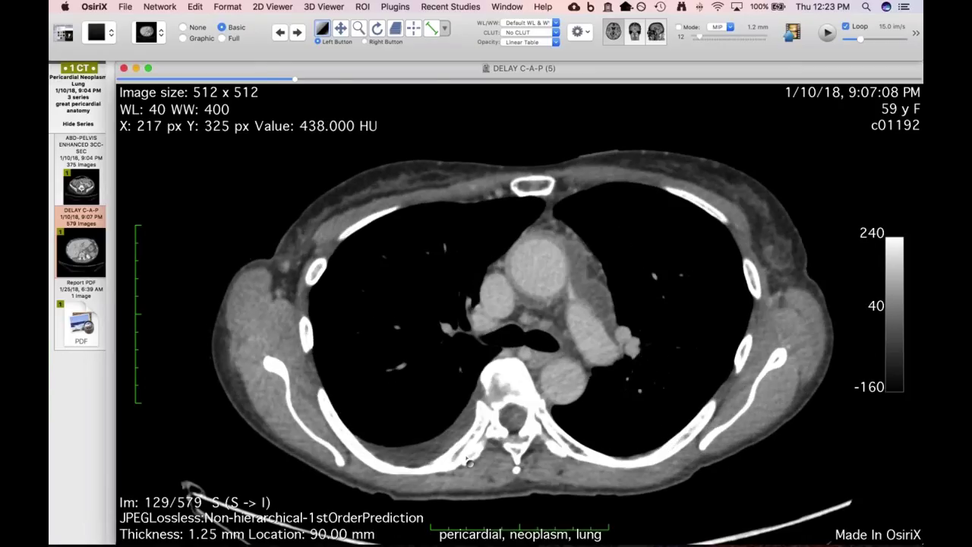
Examine the pericardium and its recesses on the slices from the carina down past the pulmonary arteries to the ventricles.
scroll(570, 337, down, 5)
scroll(541, 304, up, 4)
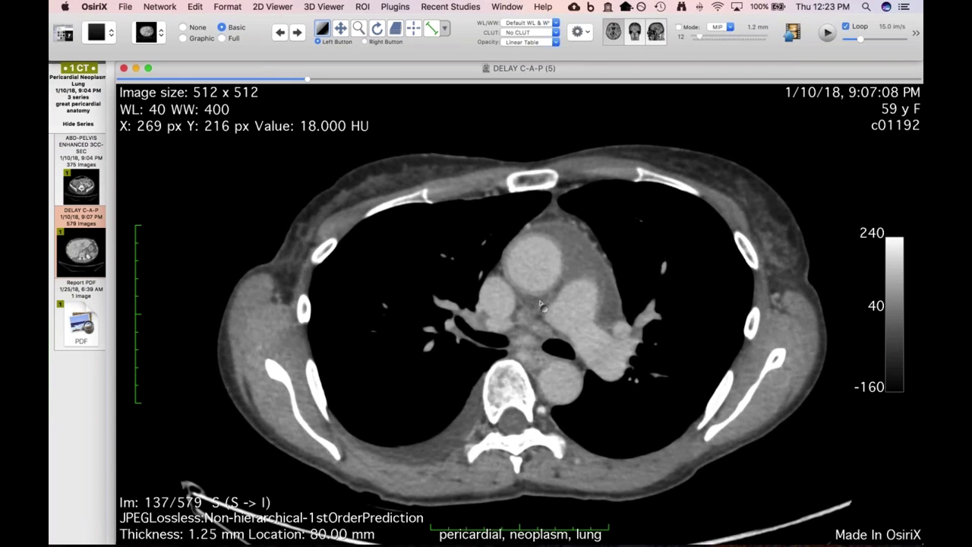
scroll(582, 307, down, 3)
scroll(582, 307, down, 13)
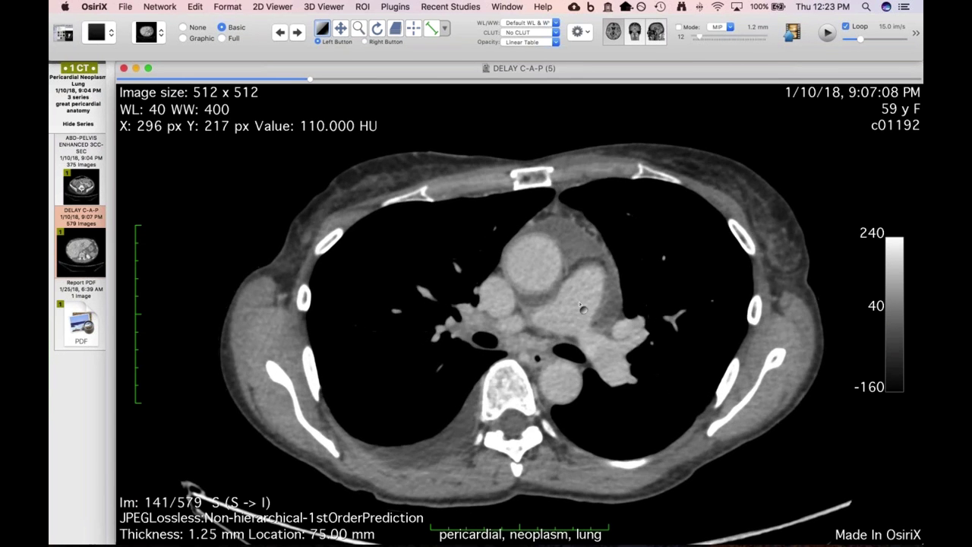
scroll(589, 306, down, 11)
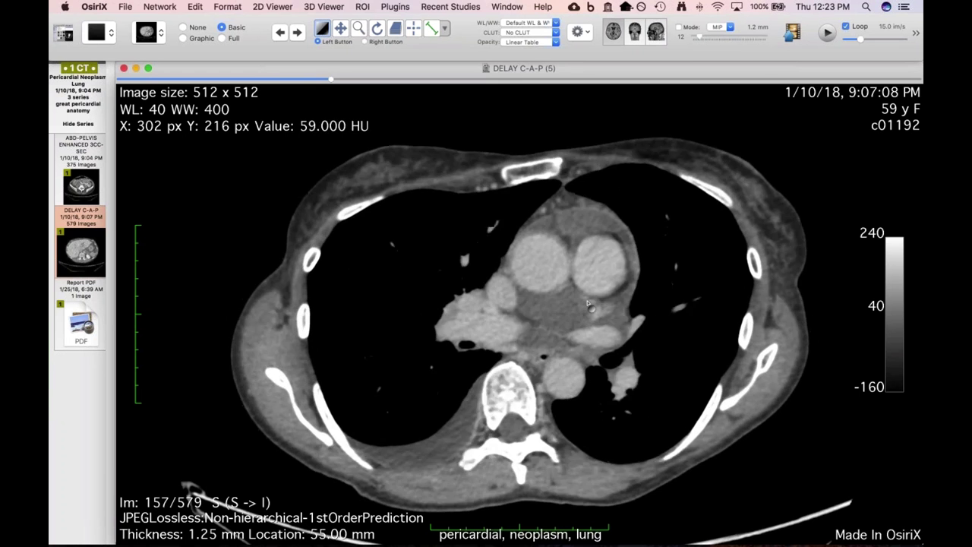
scroll(648, 389, down, 12)
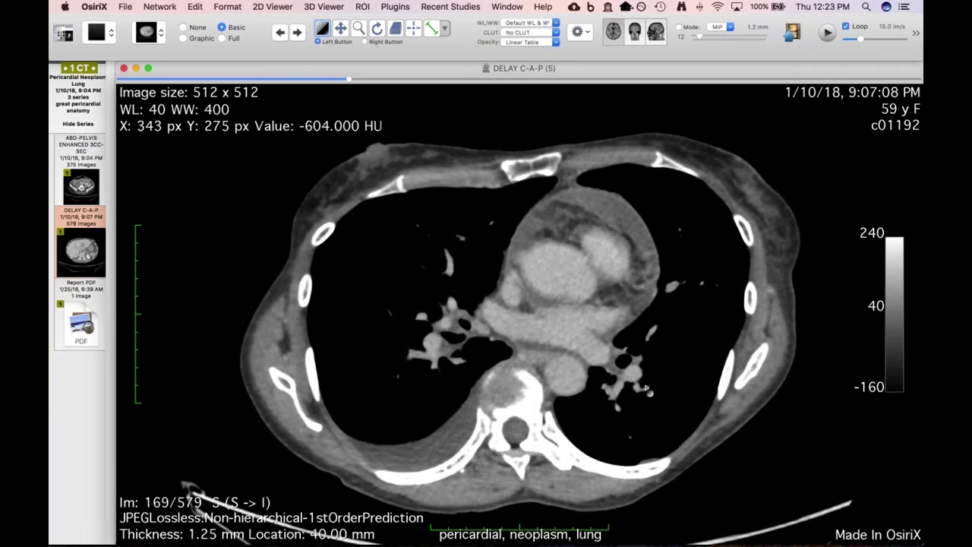
scroll(642, 327, down, 3)
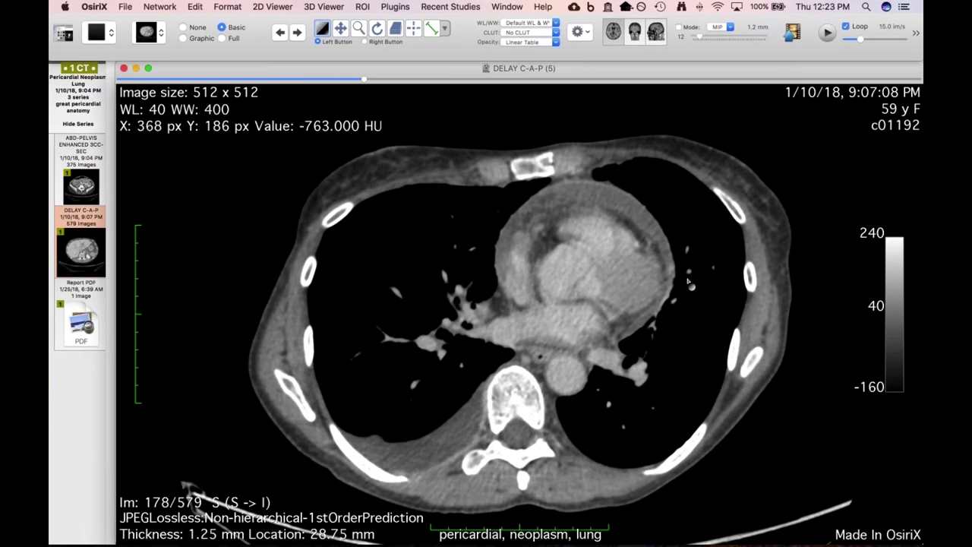
scroll(684, 283, down, 15)
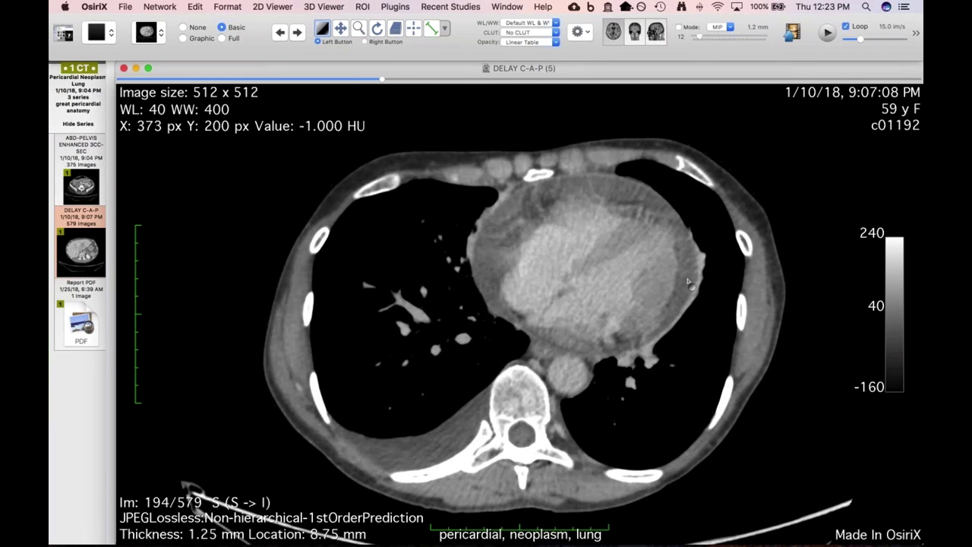
scroll(705, 265, down, 4)
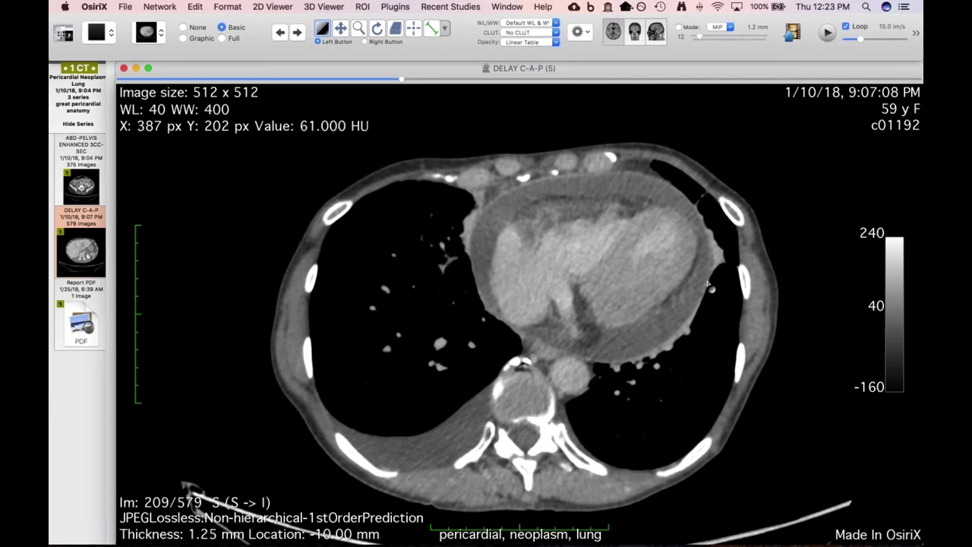
Recheck the pericardial spaces behind the left atrium and great vessels, going back up from the ventricles to the pulmonary arteries.
scroll(710, 287, up, 15)
scroll(651, 342, up, 11)
scroll(566, 348, down, 1)
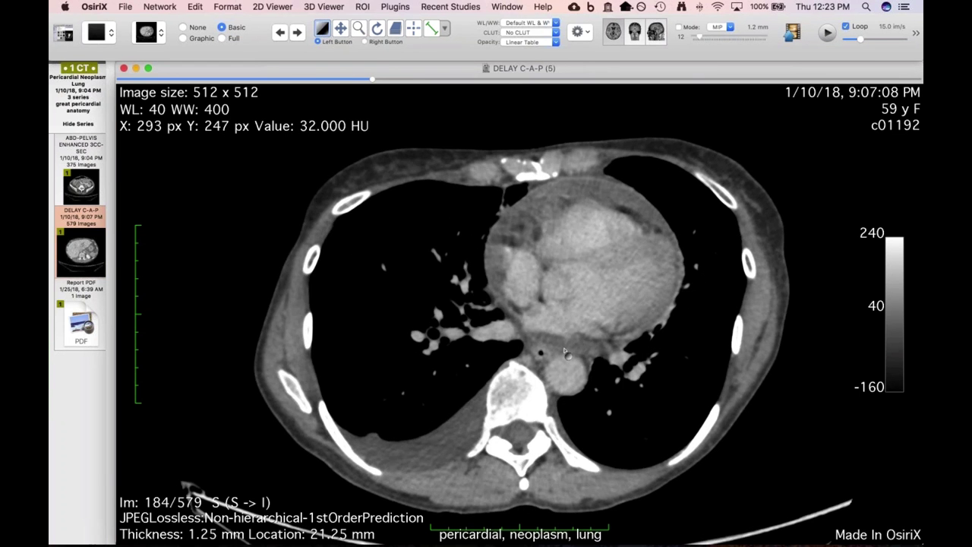
scroll(566, 354, up, 12)
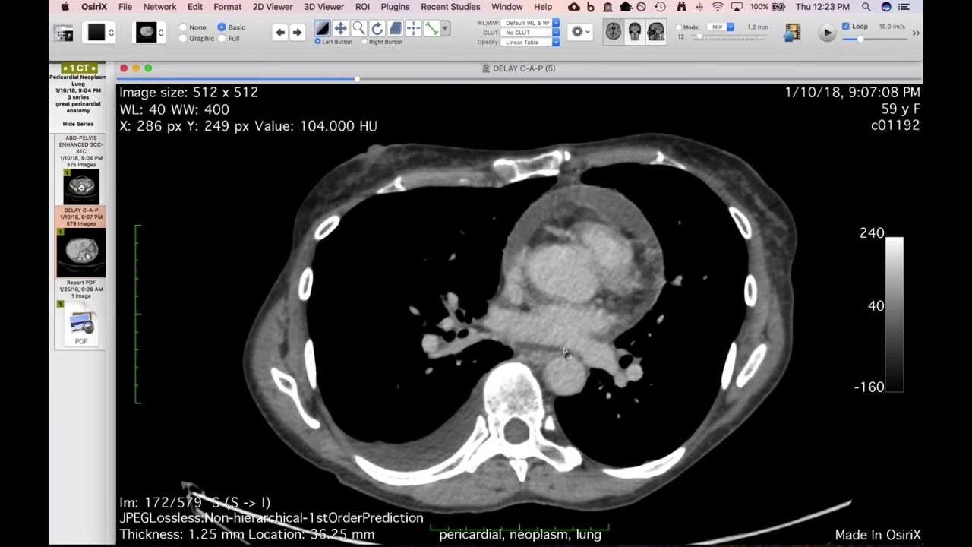
scroll(566, 353, up, 10)
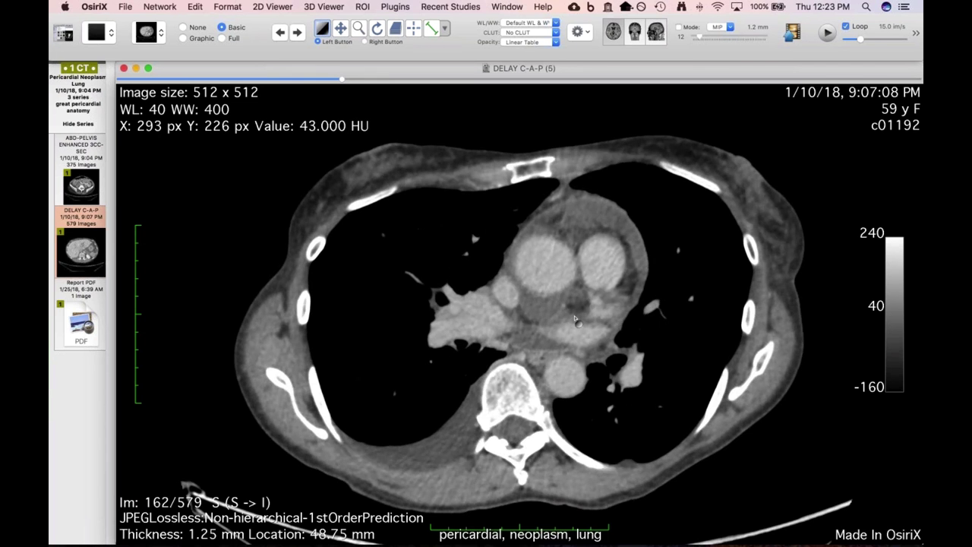
scroll(575, 320, up, 8)
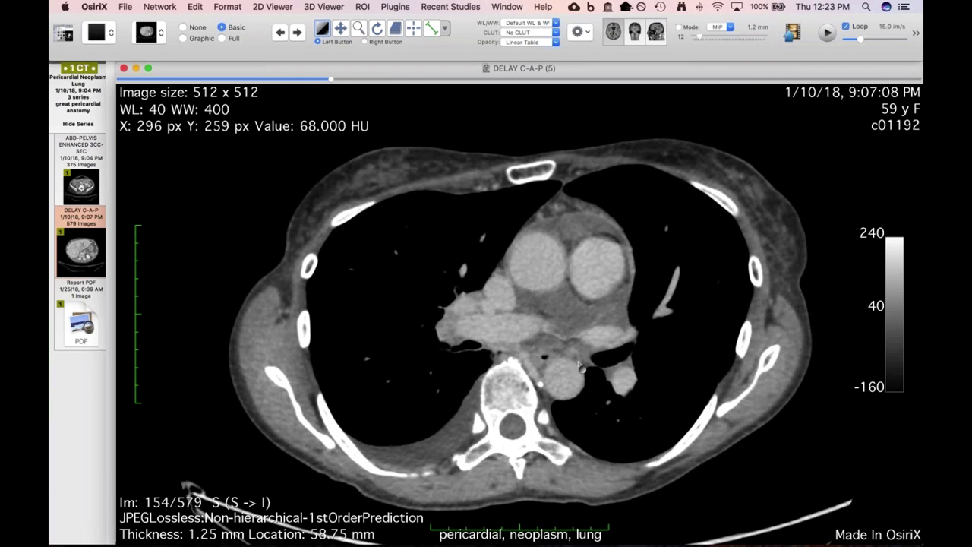
Examine the lower pericardium, diaphragm and upper abdomen down to the liver, spleen and upper left kidney.
scroll(578, 365, down, 10)
scroll(579, 367, down, 17)
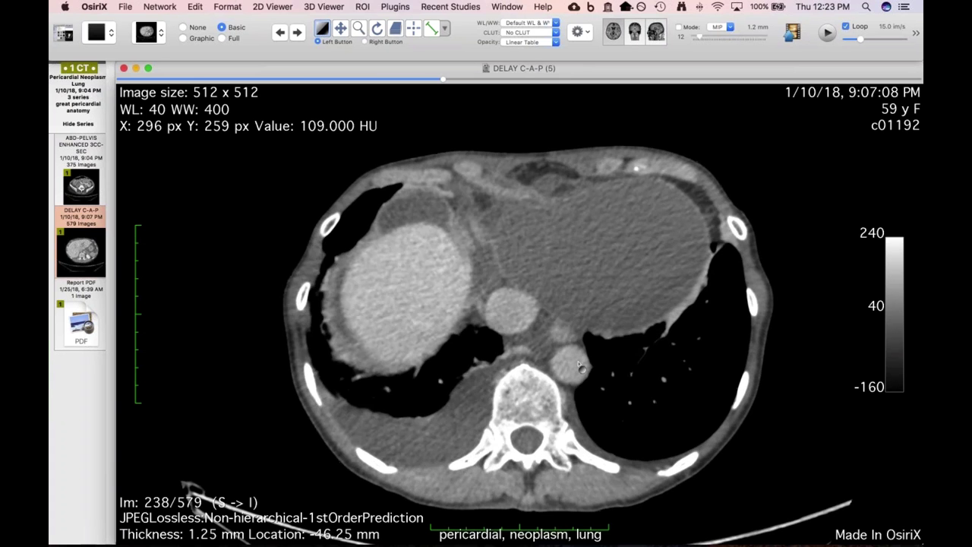
scroll(580, 367, down, 2)
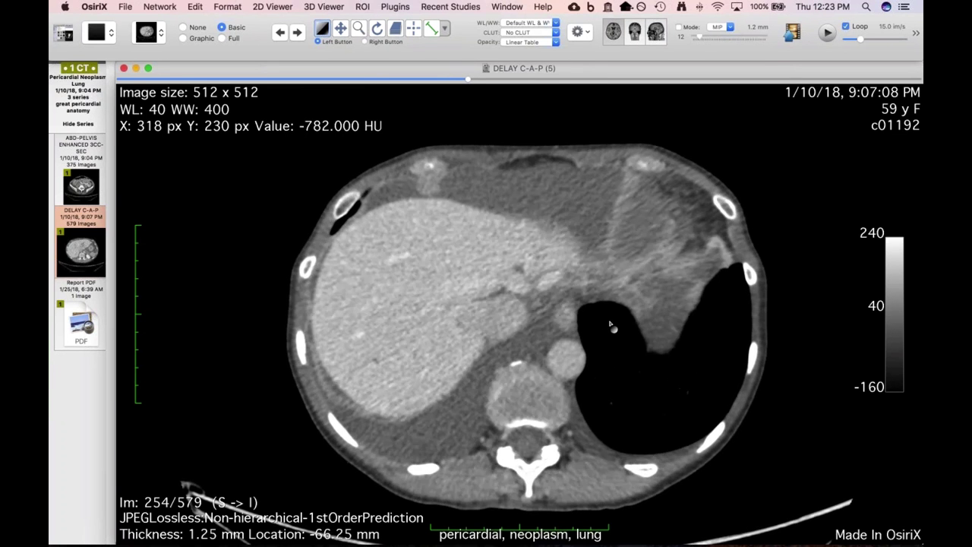
scroll(612, 304, down, 3)
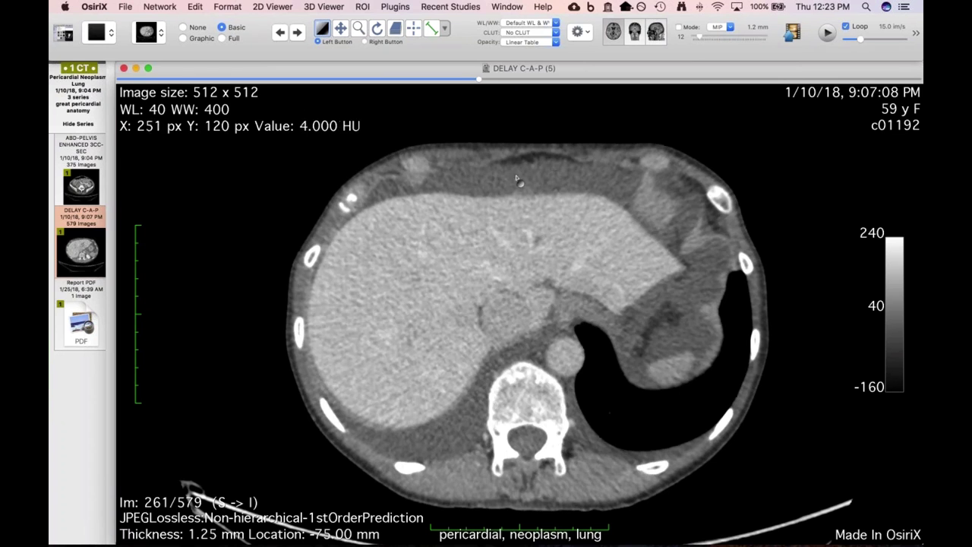
scroll(545, 193, down, 8)
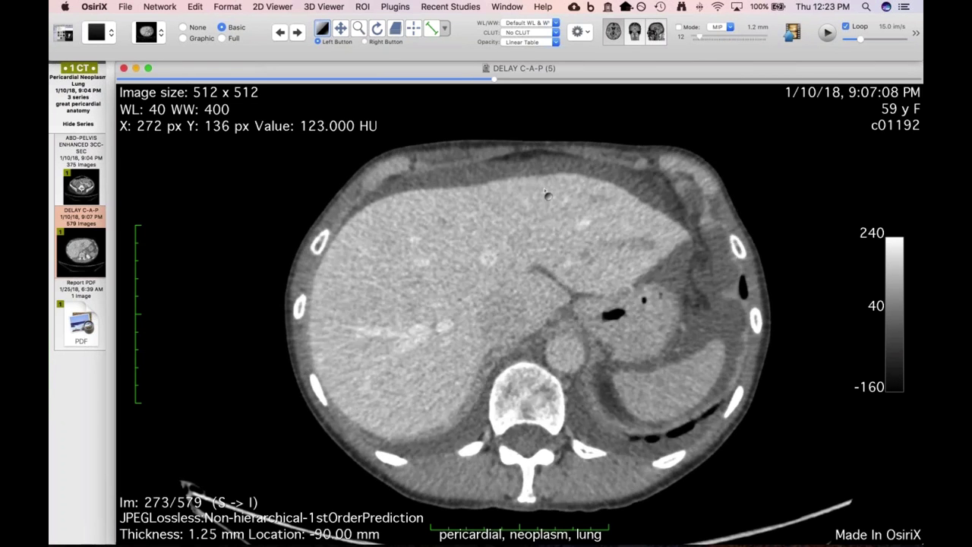
scroll(545, 193, down, 19)
scroll(546, 193, up, 4)
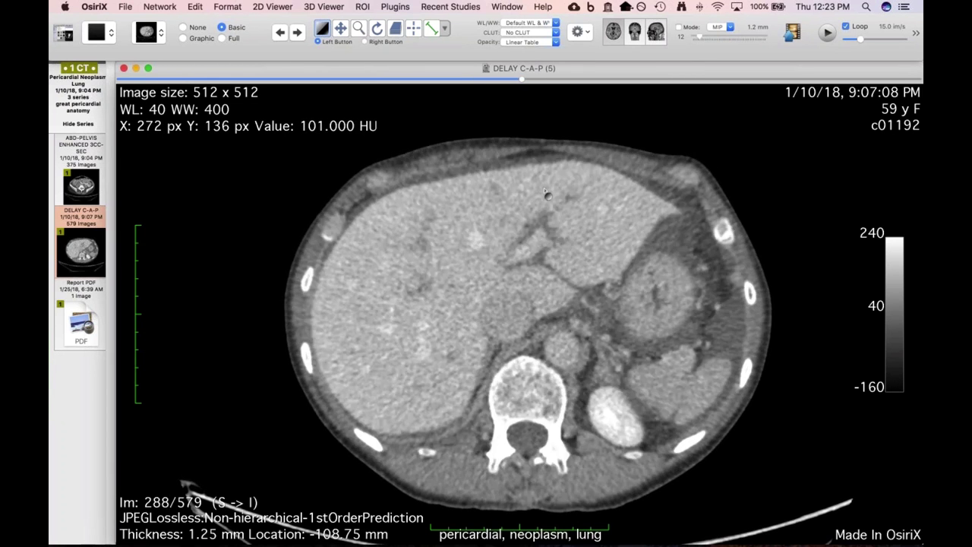
Recheck the slices from the liver back up through the bottom of the pericardial sac to the ventricles.
scroll(545, 193, up, 20)
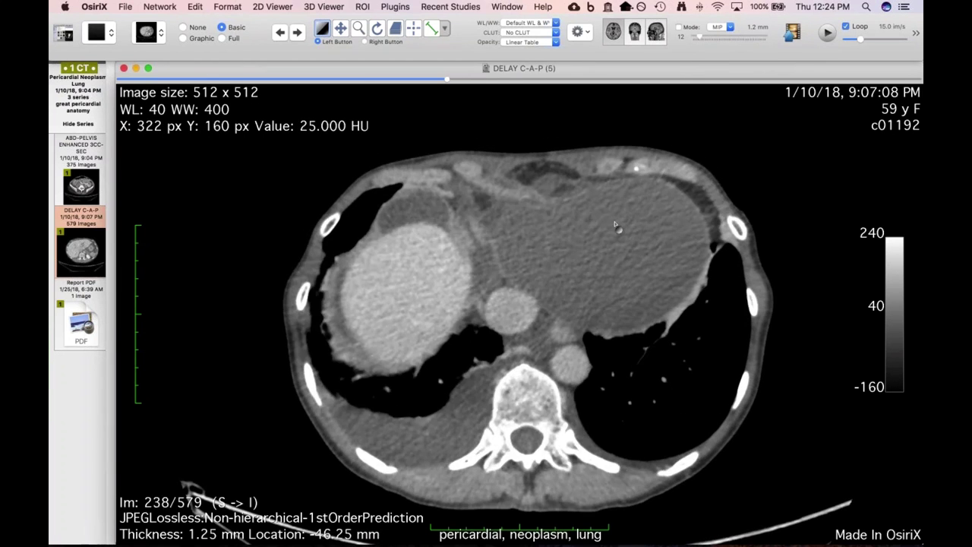
scroll(609, 236, up, 6)
scroll(544, 282, up, 2)
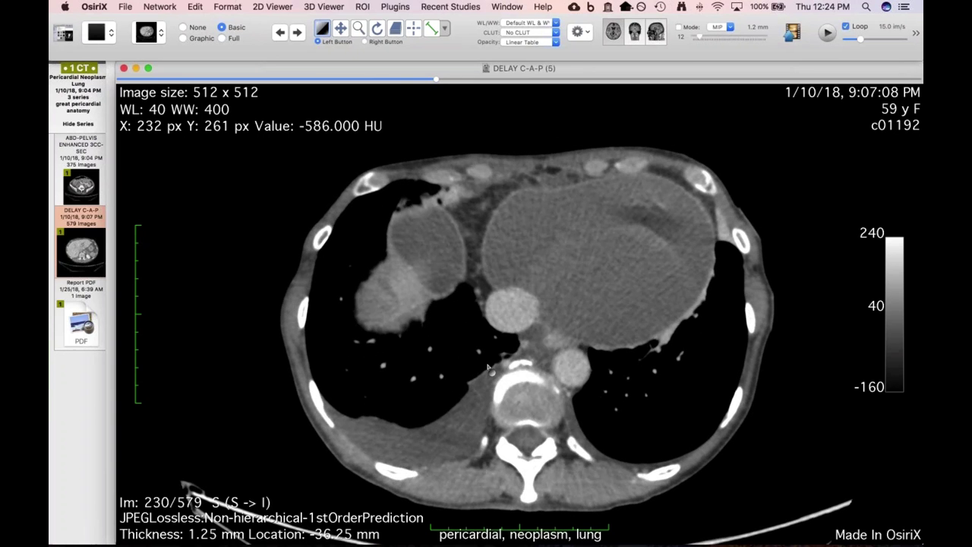
scroll(490, 368, up, 14)
scroll(469, 401, up, 7)
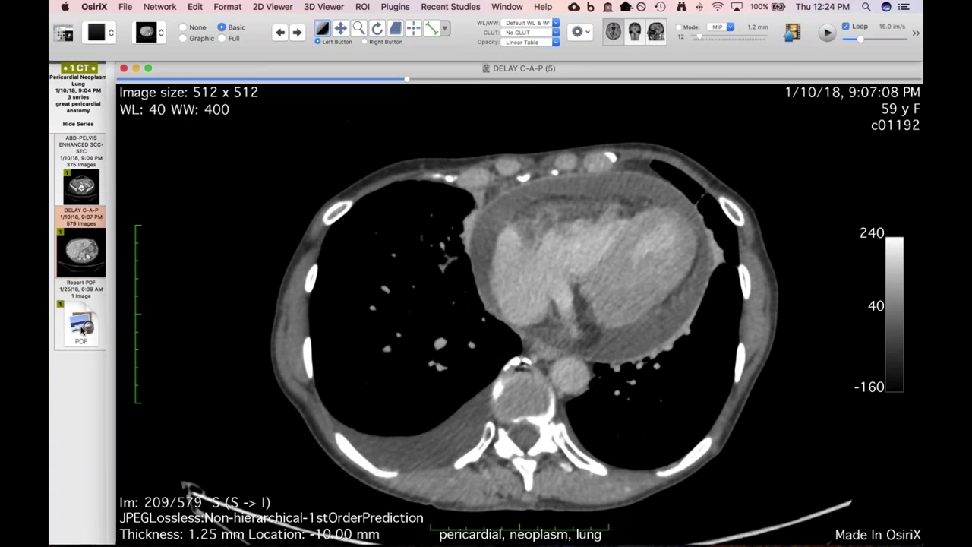
Open the case's Report PDF in Preview and select the concluding sentence on the cytology and immunophenotype diagnosis.
click(82, 330)
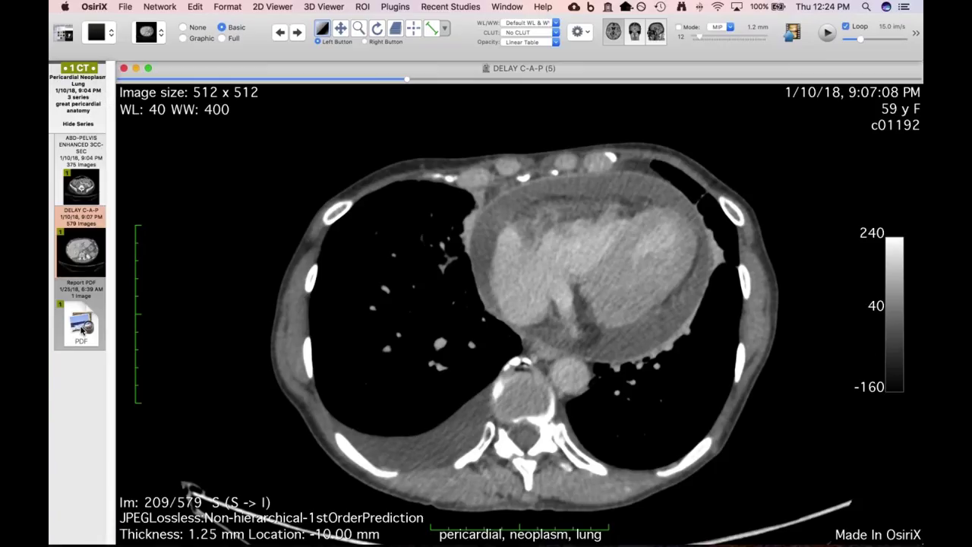
double_click(82, 330)
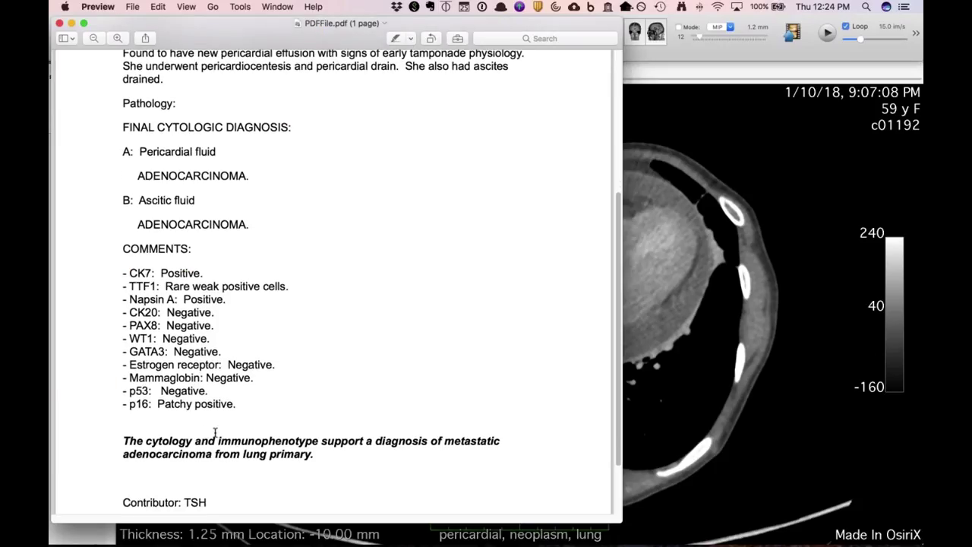
drag(124, 441, 335, 461)
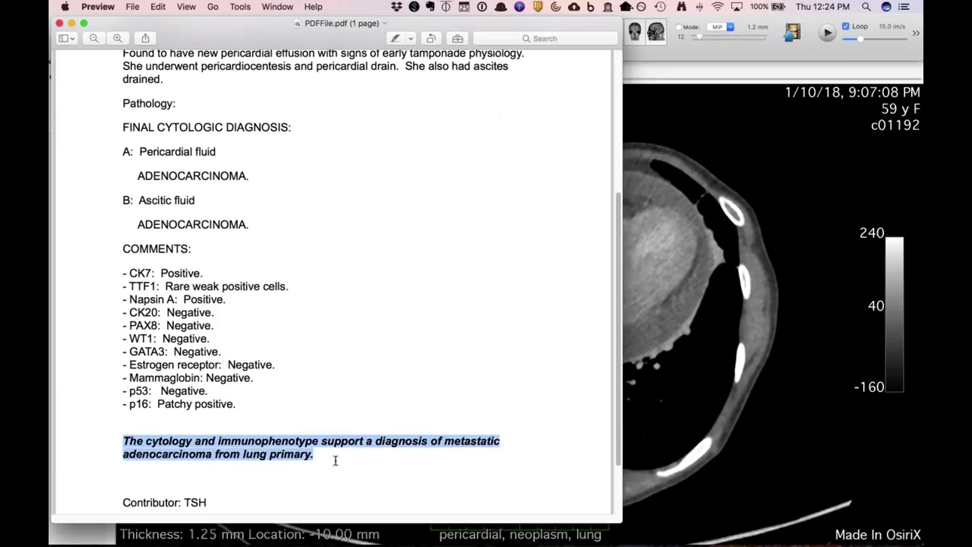
Switch back to the DELAY C-A-P series in OsiriX and examine the heart from the ventricles up to the left atrium.
click(676, 363)
scroll(591, 270, down, 4)
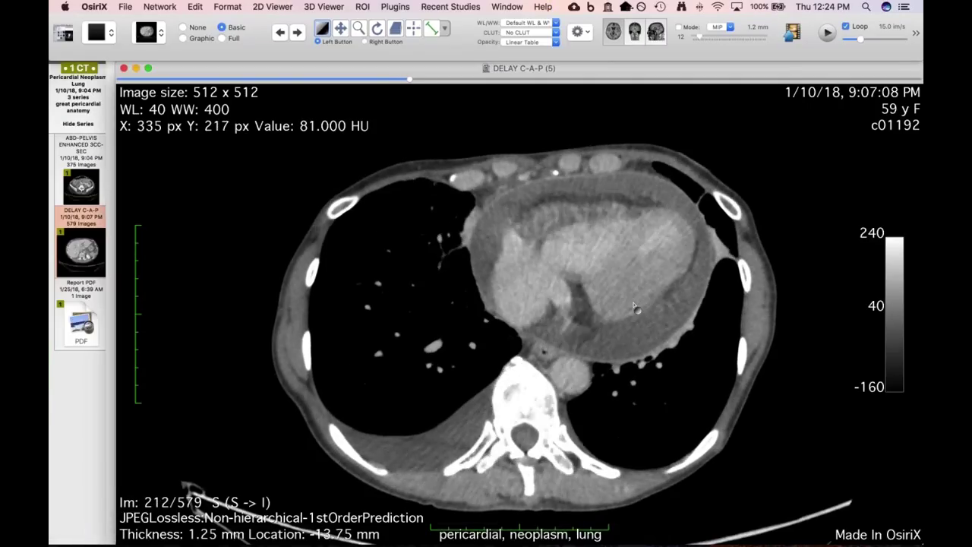
scroll(654, 216, up, 1)
scroll(653, 216, up, 19)
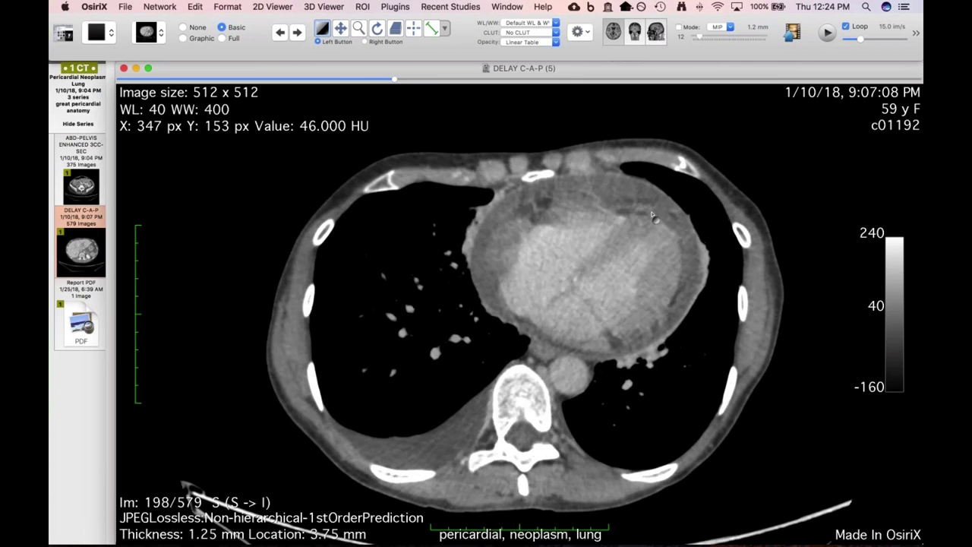
scroll(570, 256, up, 14)
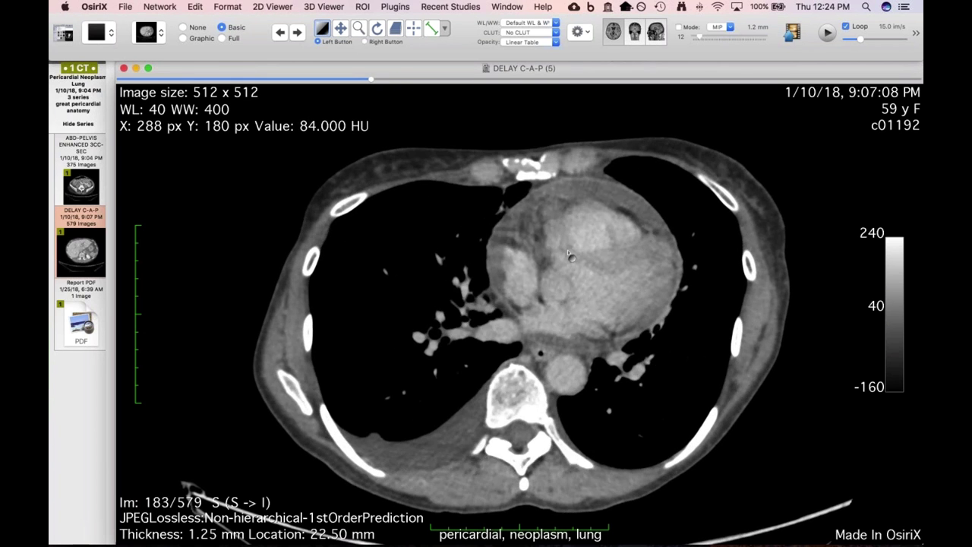
scroll(570, 256, up, 15)
Apply the CT - Pulmonary window and examine the lungs from the level of the left atrium up to the apices.
key(5)
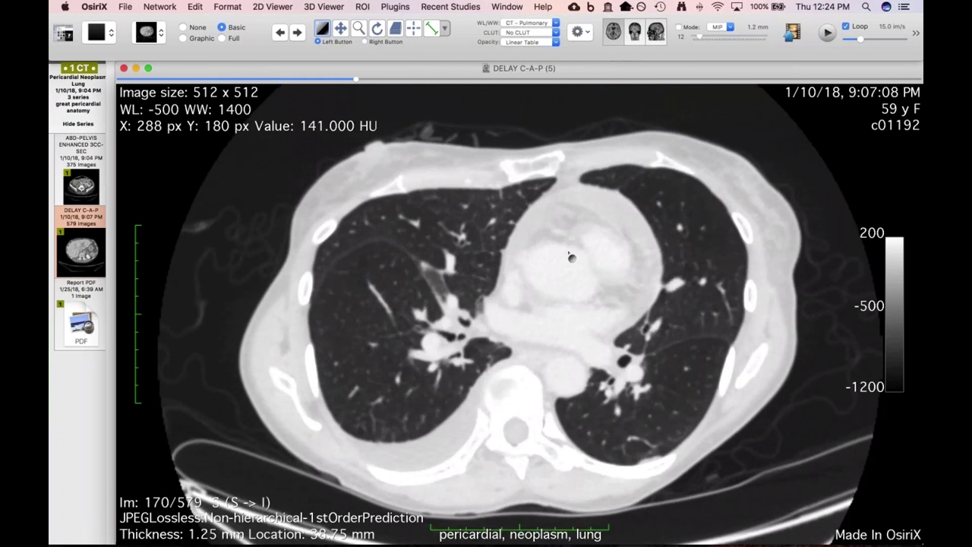
scroll(570, 256, up, 20)
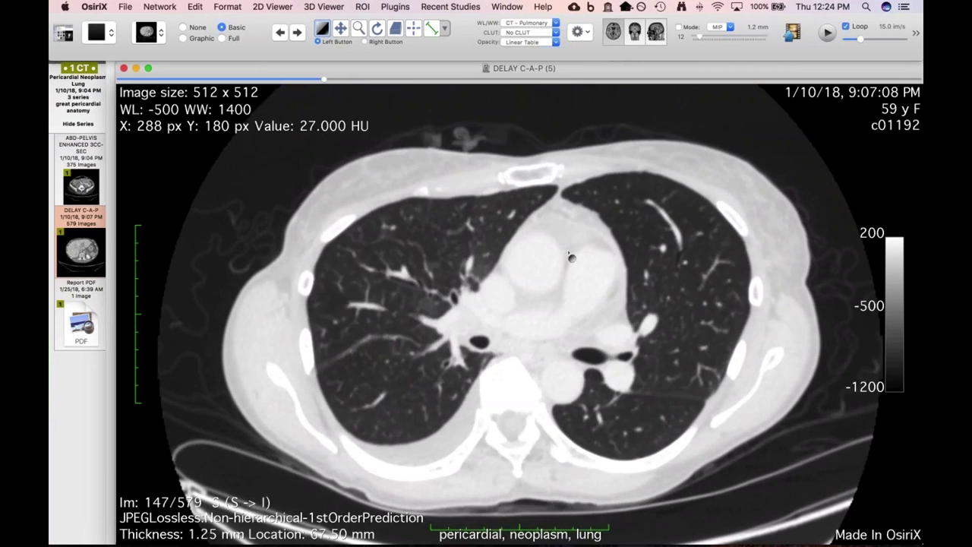
scroll(569, 258, up, 3)
scroll(512, 426, up, 20)
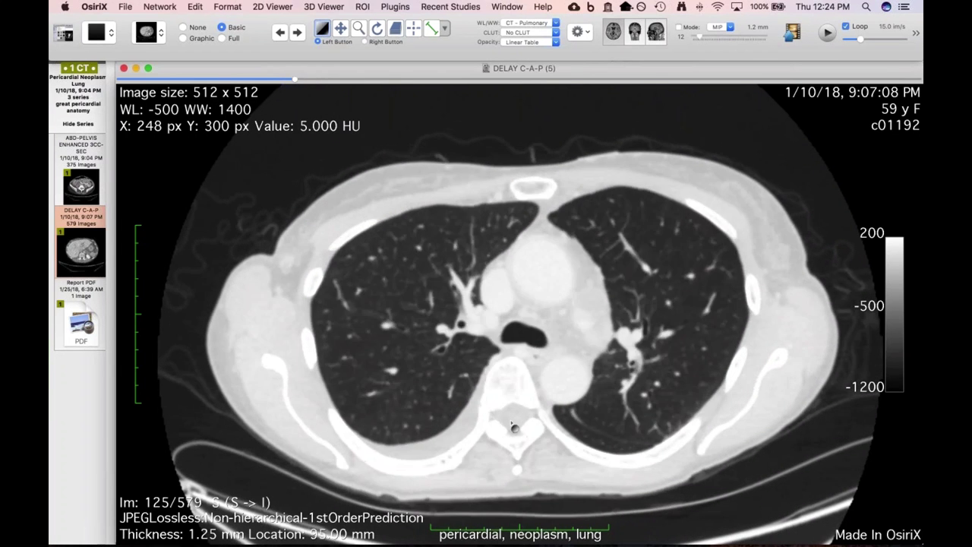
scroll(512, 426, up, 20)
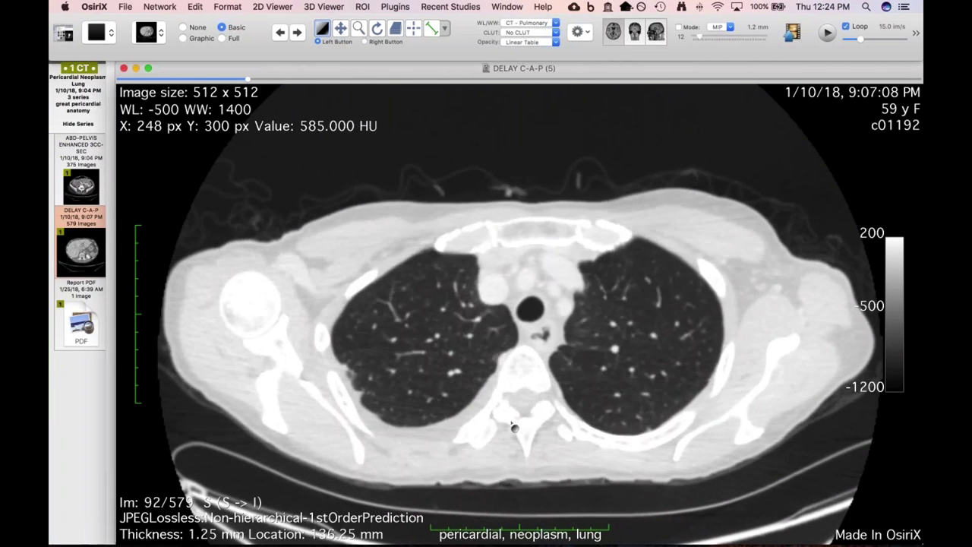
scroll(514, 427, up, 13)
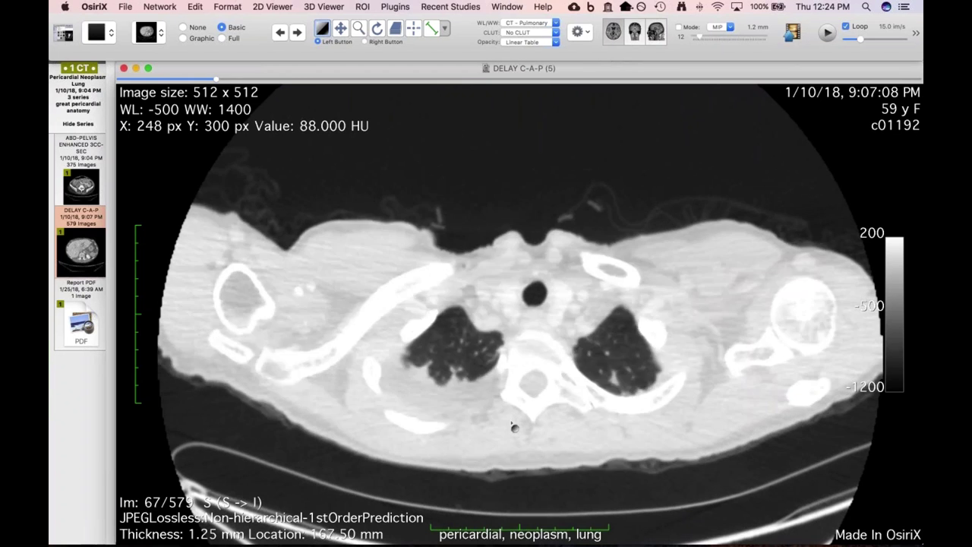
Examine the lungs from the apices down to the lower hila, including the lung beside the spine behind the right hilum.
scroll(515, 427, down, 20)
scroll(514, 426, down, 20)
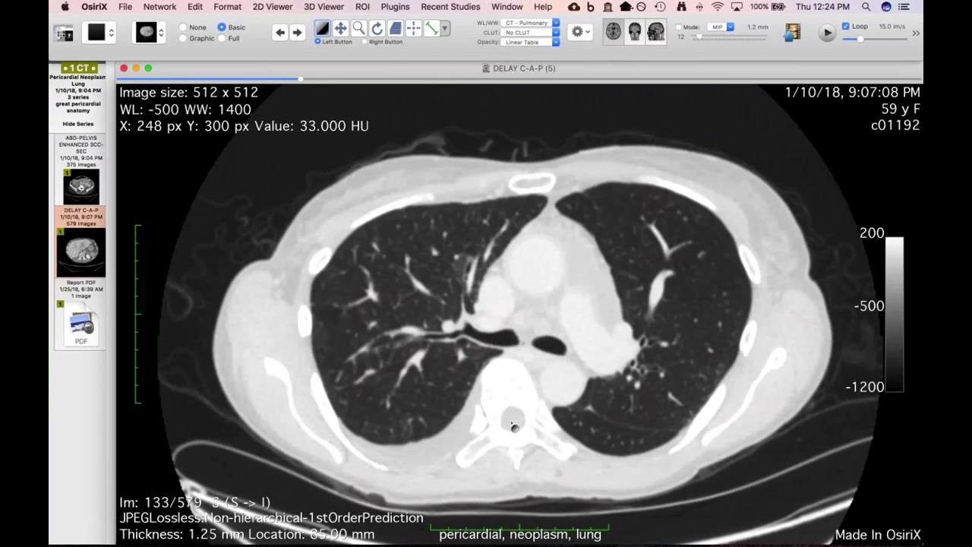
scroll(515, 427, up, 9)
scroll(514, 427, down, 20)
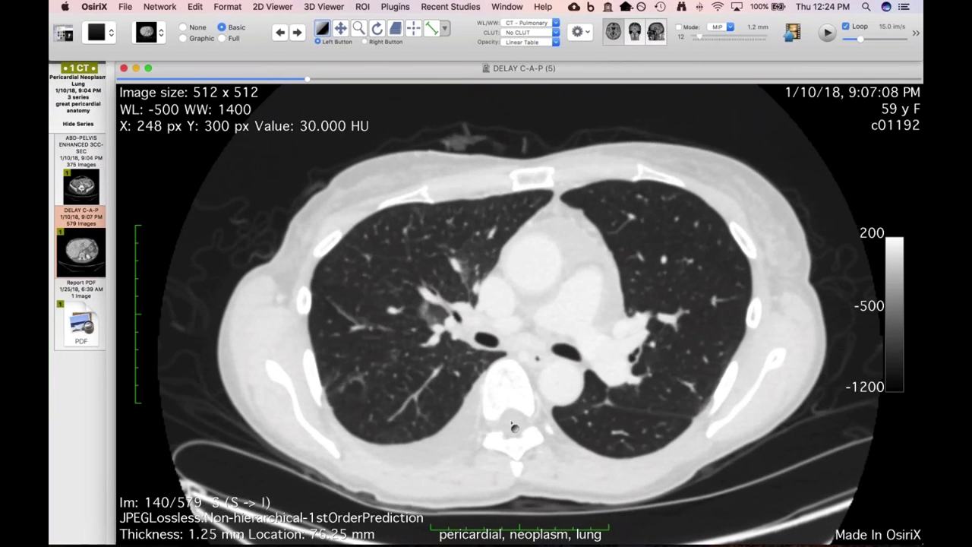
scroll(514, 427, down, 5)
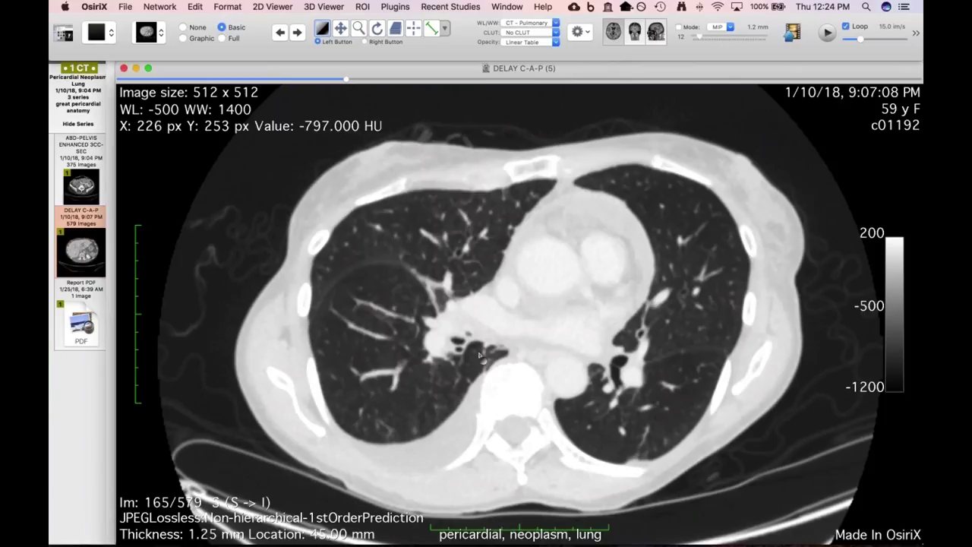
scroll(471, 362, up, 1)
scroll(471, 362, up, 3)
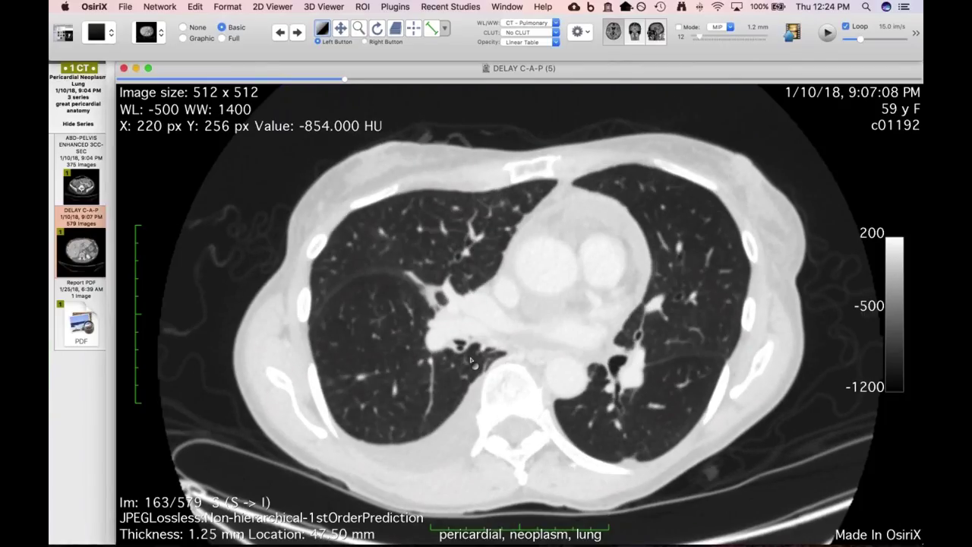
scroll(478, 376, down, 3)
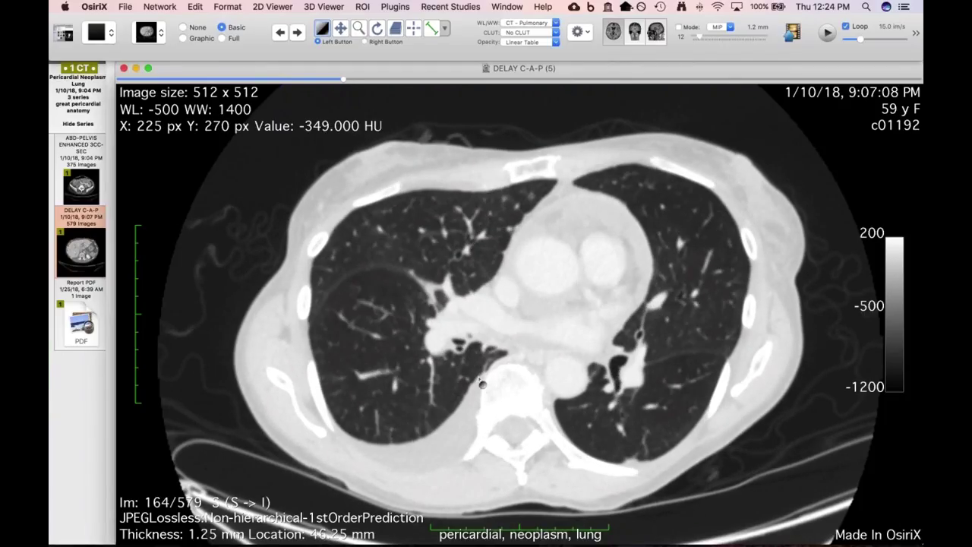
Examine the lungs on the pulmonary window from the lower hila down to the dome of the right hemidiaphragm.
scroll(480, 384, down, 18)
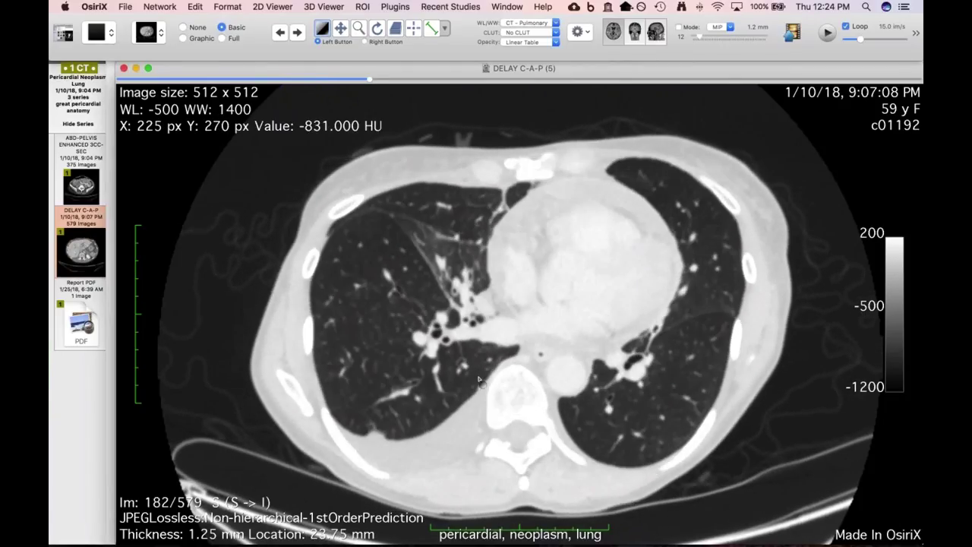
scroll(480, 379, down, 13)
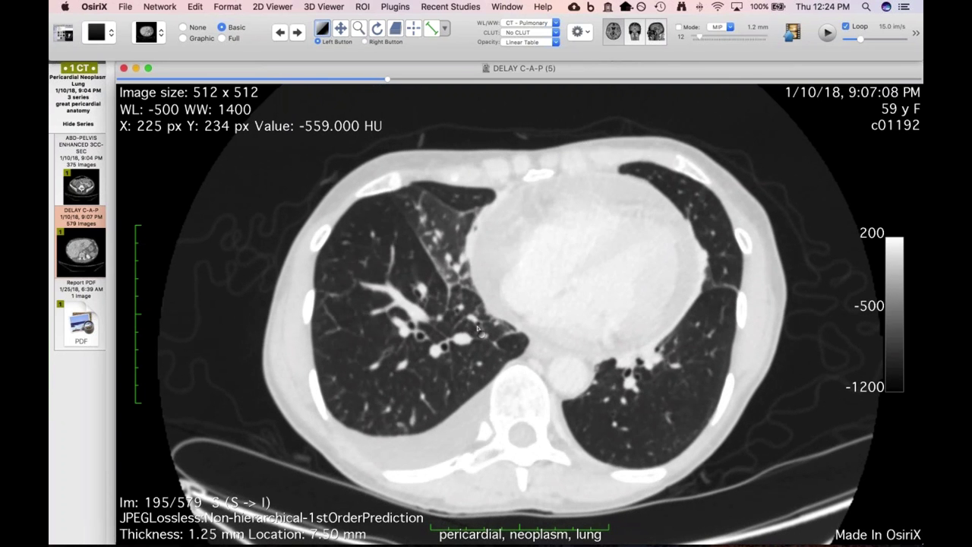
scroll(479, 328, down, 4)
scroll(479, 329, down, 14)
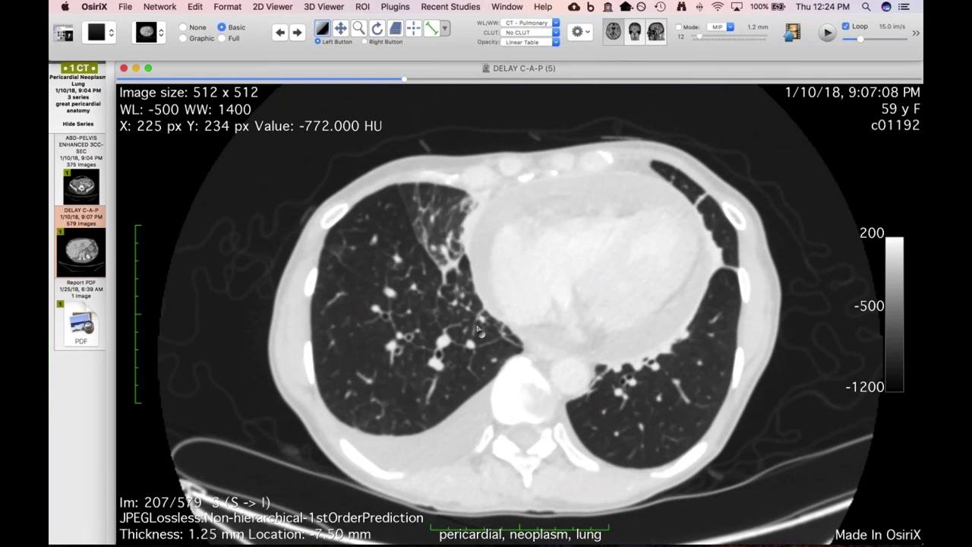
scroll(479, 328, down, 15)
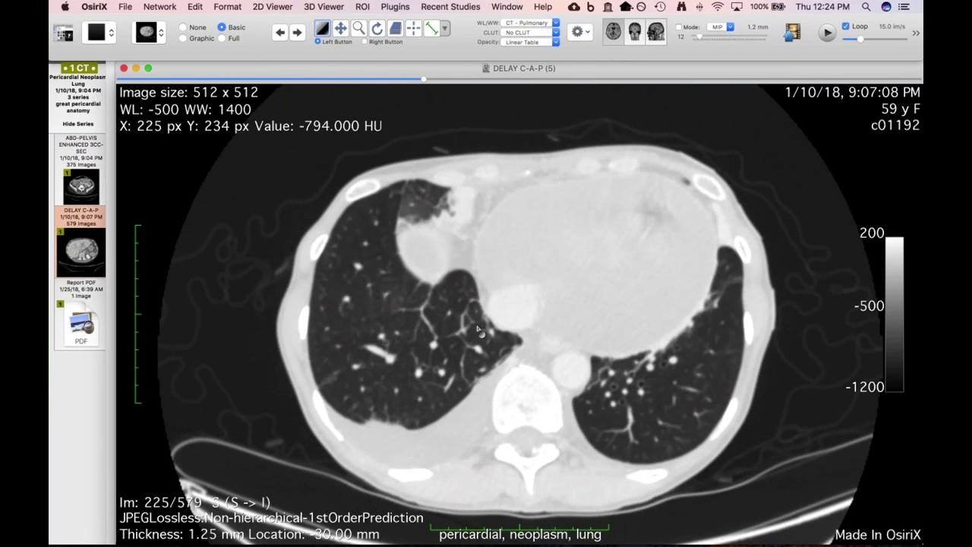
scroll(479, 328, down, 1)
Examine the lung bases around the dome of the liver and back up to the level of the ventricles.
scroll(463, 342, up, 7)
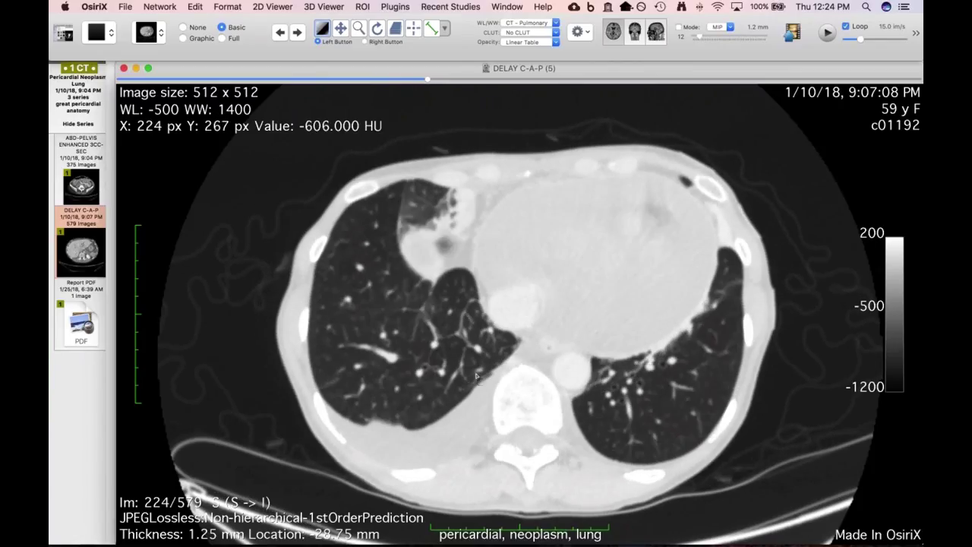
scroll(477, 375, up, 8)
scroll(446, 486, down, 4)
scroll(447, 486, down, 12)
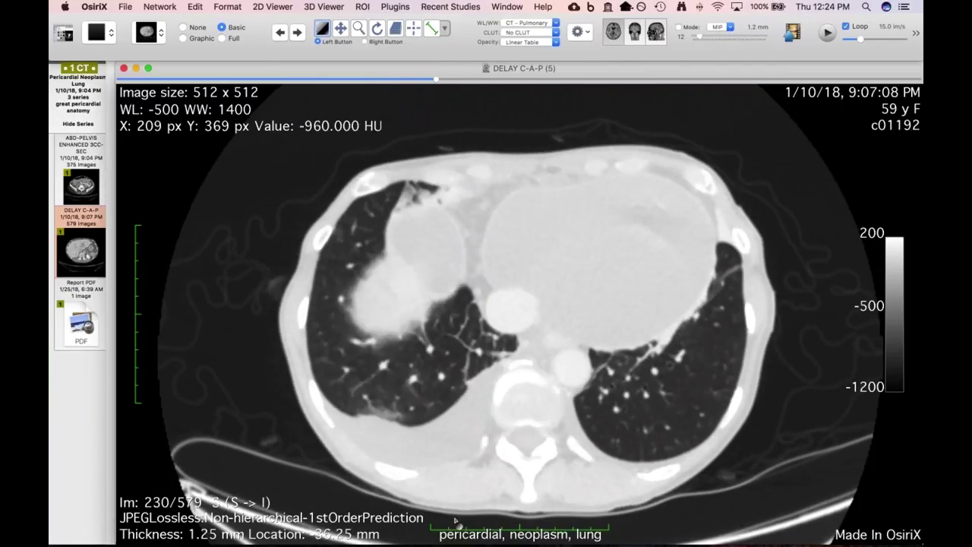
scroll(456, 521, down, 10)
scroll(455, 522, up, 17)
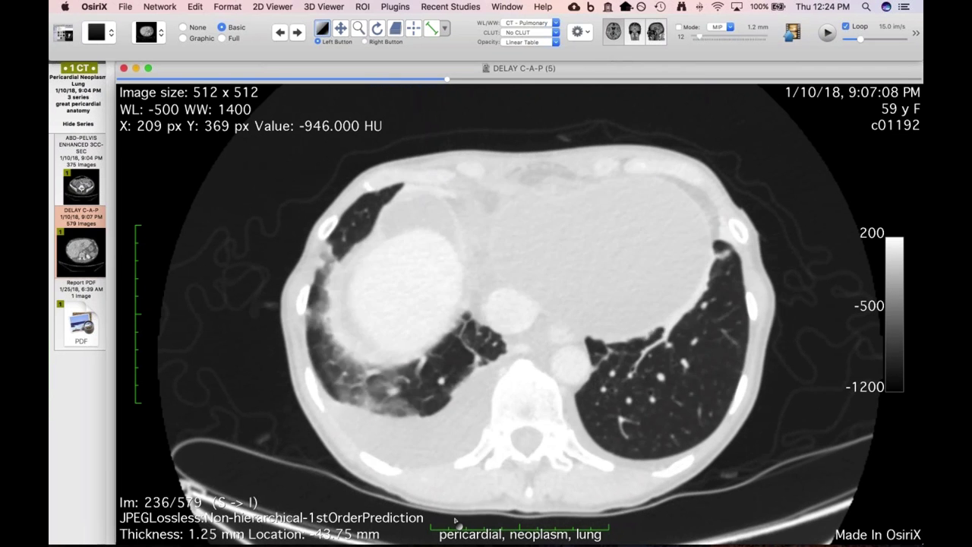
scroll(456, 521, up, 13)
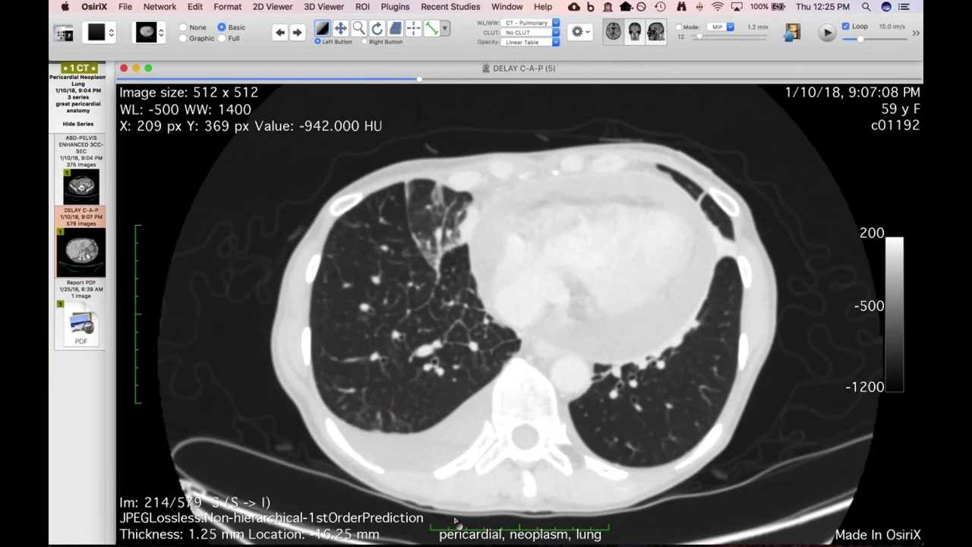
Apply the CT - Abdomen window and examine the heart and pericardium at the level of the ventricles.
key(F2)
scroll(455, 539, up, 17)
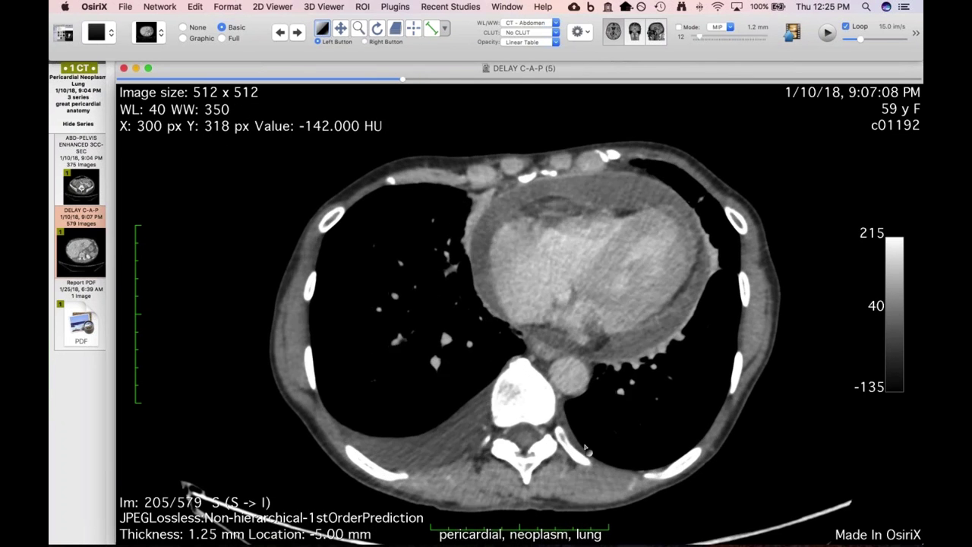
scroll(585, 448, up, 5)
scroll(545, 454, down, 11)
scroll(546, 455, down, 4)
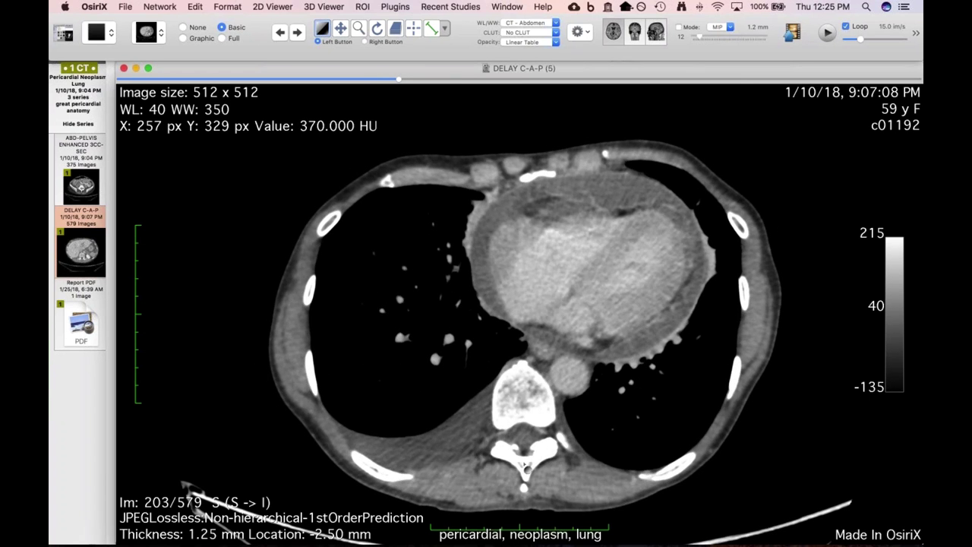
scroll(524, 468, up, 15)
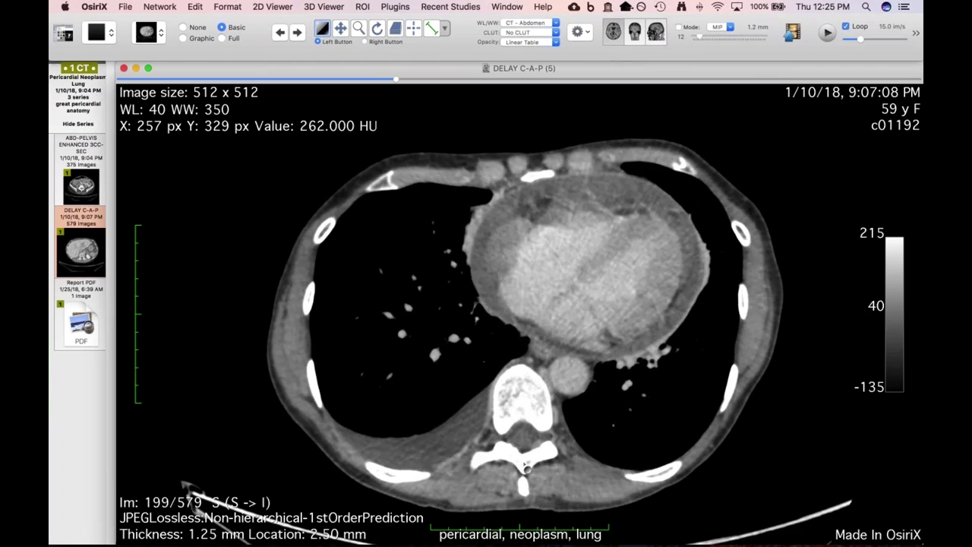
Apply the CT - Pulmonary window and examine the lungs from the ventricles up to the main bronchi and back down below the hila.
key(5)
scroll(526, 468, up, 20)
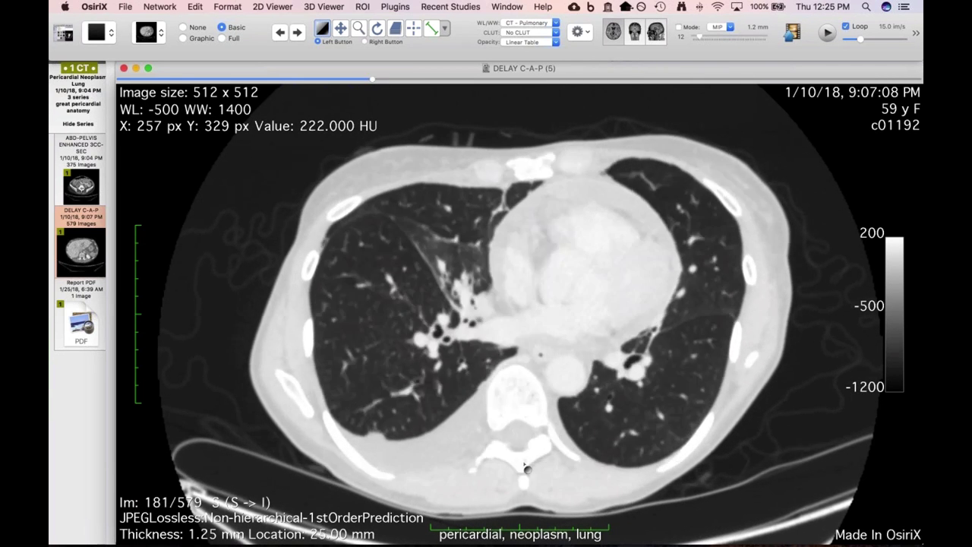
scroll(524, 456, up, 10)
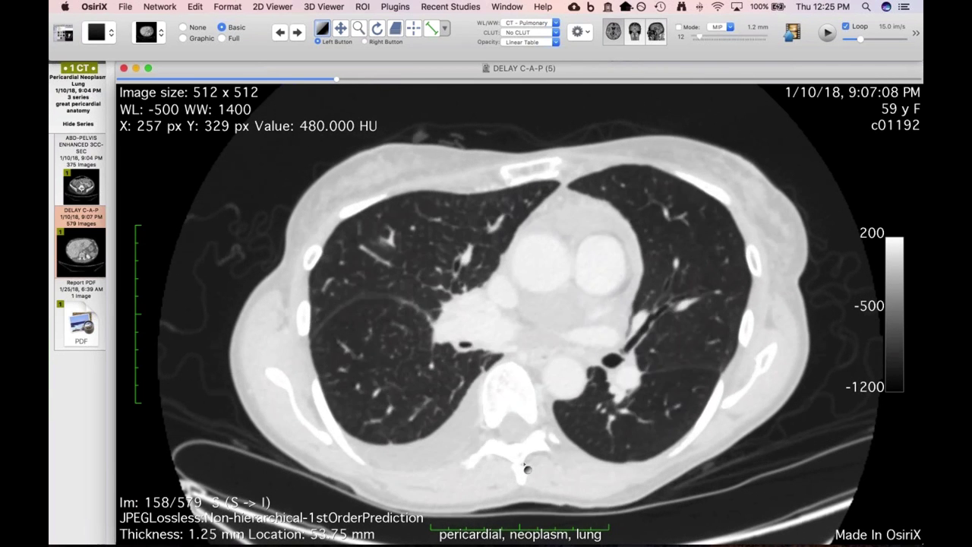
scroll(519, 435, up, 15)
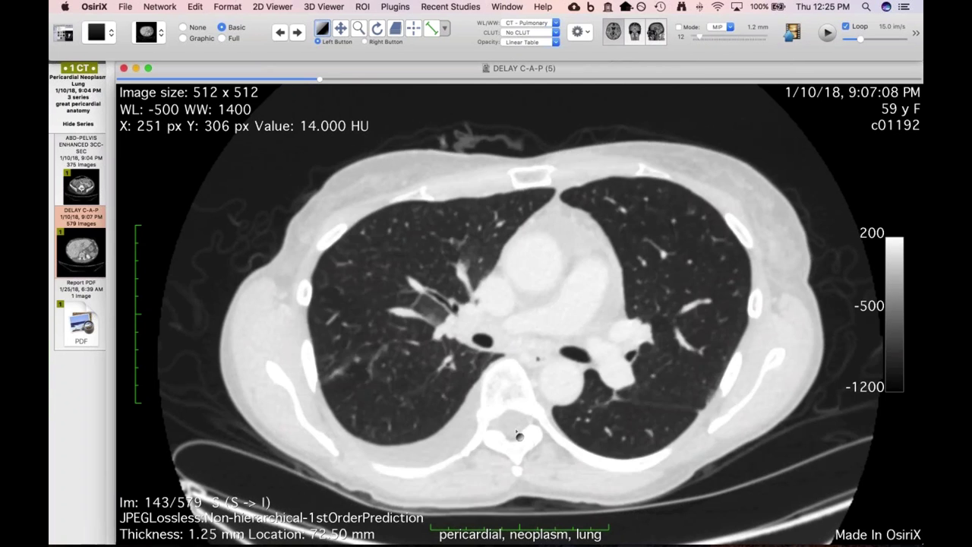
scroll(519, 435, down, 20)
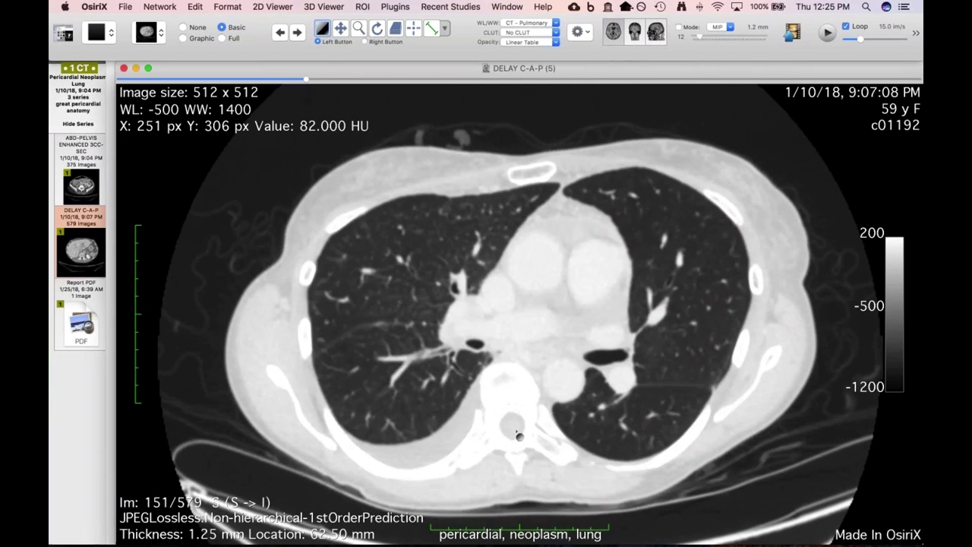
scroll(519, 435, down, 17)
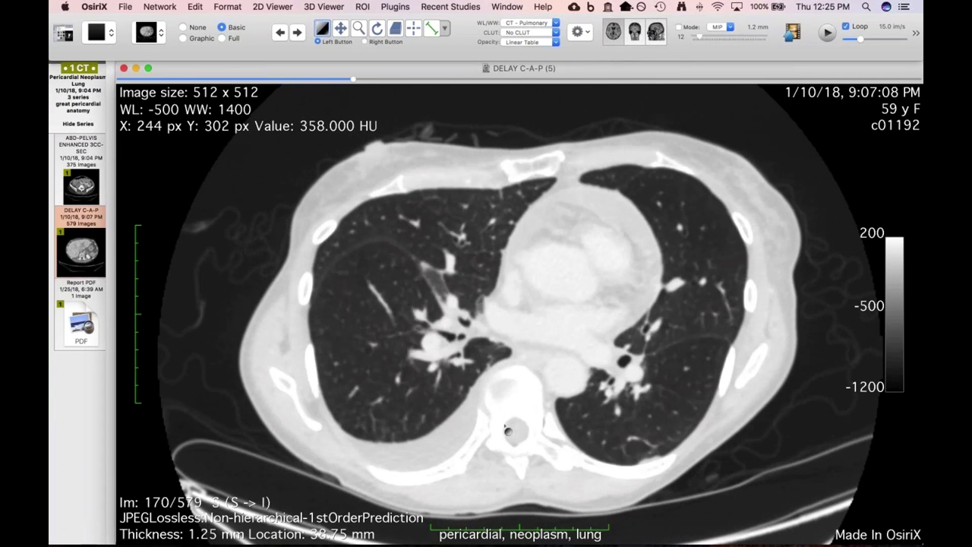
scroll(563, 331, down, 12)
Apply the CT - Abdomen window and examine the pericardium around the ventricles and in front of the descending aorta.
key(2)
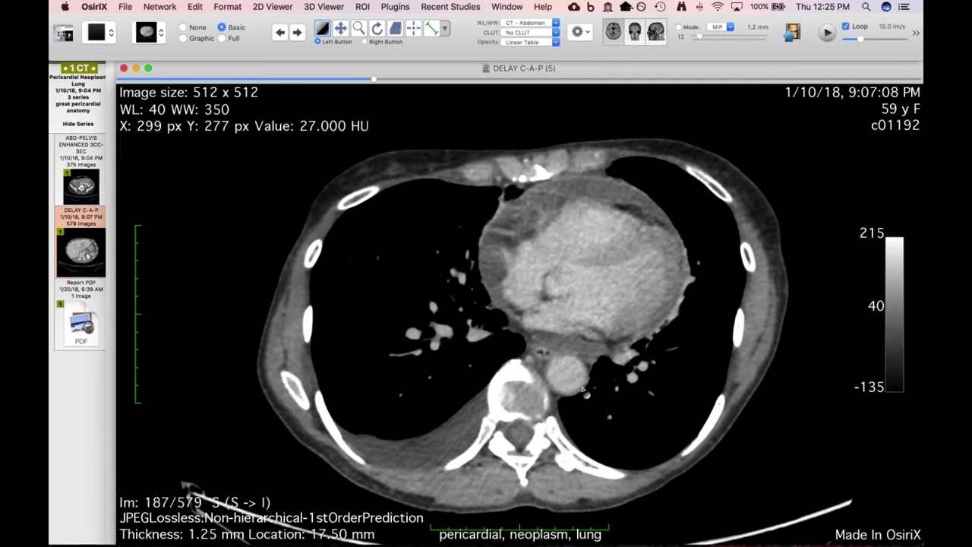
scroll(570, 298, down, 5)
scroll(536, 300, up, 5)
scroll(578, 323, down, 8)
scroll(595, 335, up, 5)
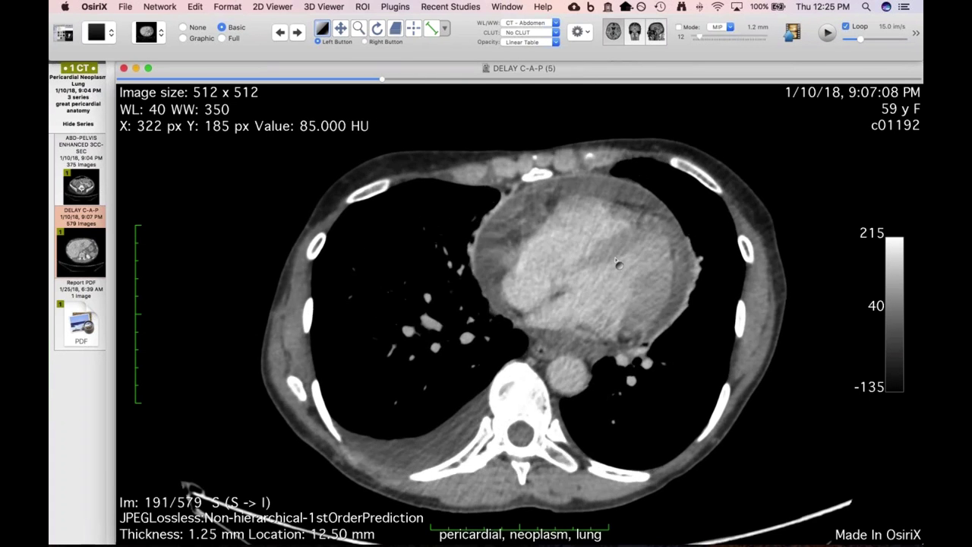
Examine the lower pericardium and the right posterior pleural space from the ventricles down to the liver.
scroll(618, 262, down, 20)
scroll(618, 262, down, 4)
scroll(494, 449, down, 10)
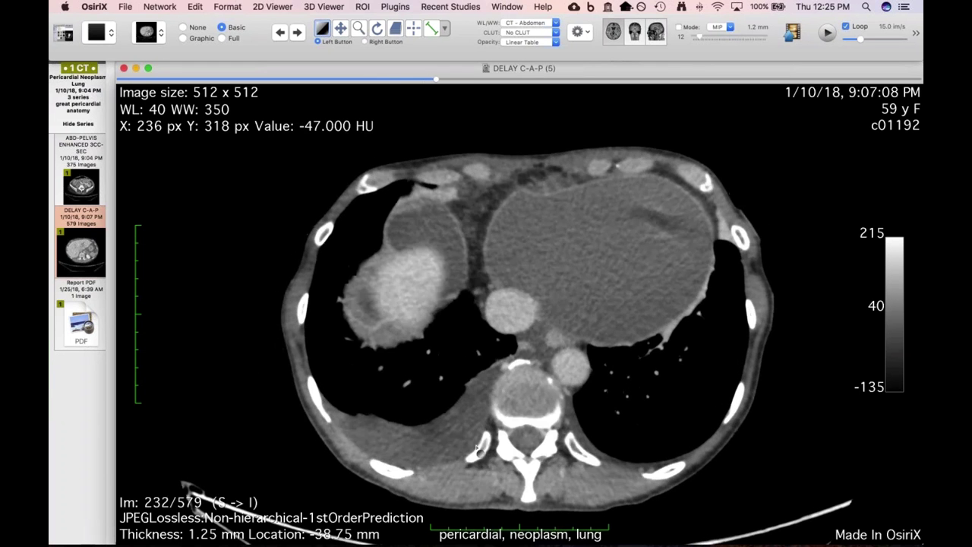
scroll(525, 484, down, 3)
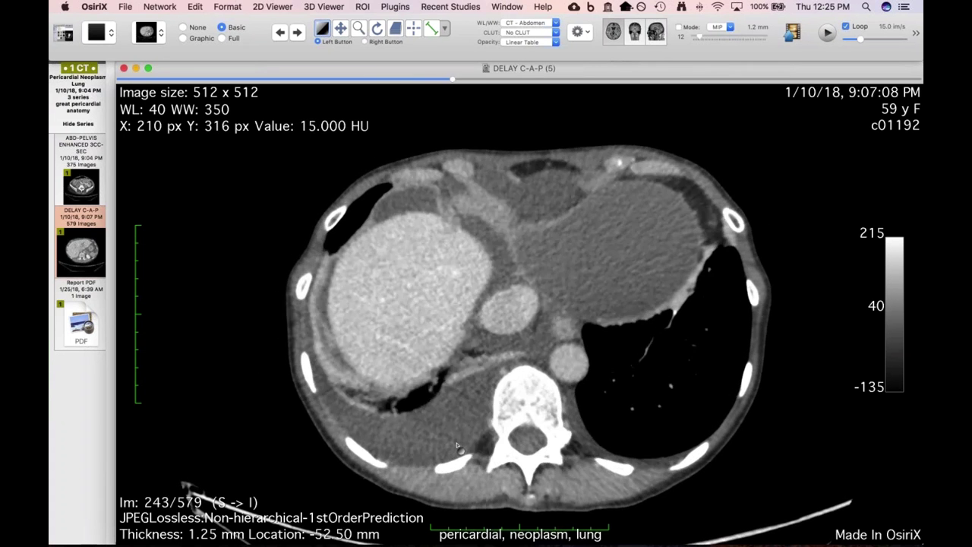
scroll(458, 447, down, 4)
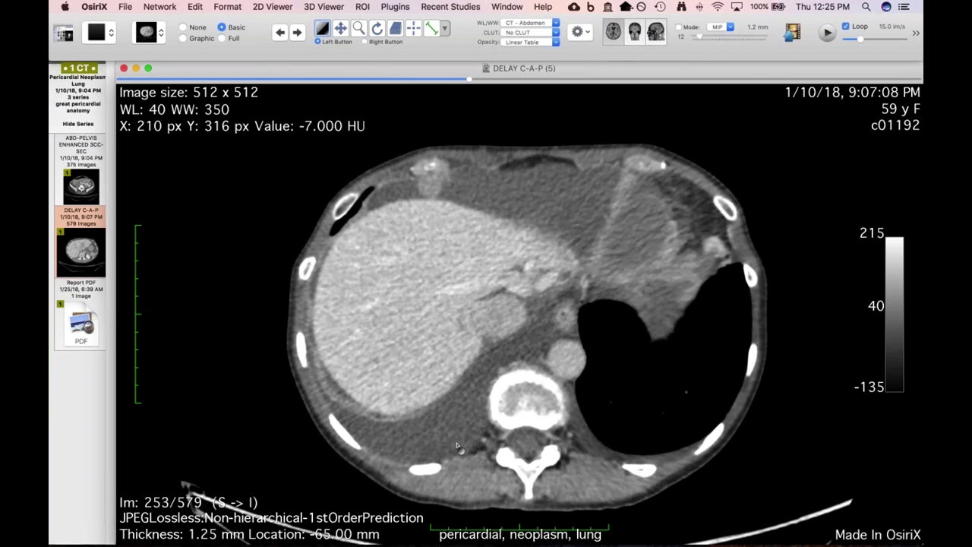
Apply the CT - Pulmonary window and examine the lung bases from the liver up to the ventricles, including the lung beside the spine.
key(6)
scroll(456, 426, up, 20)
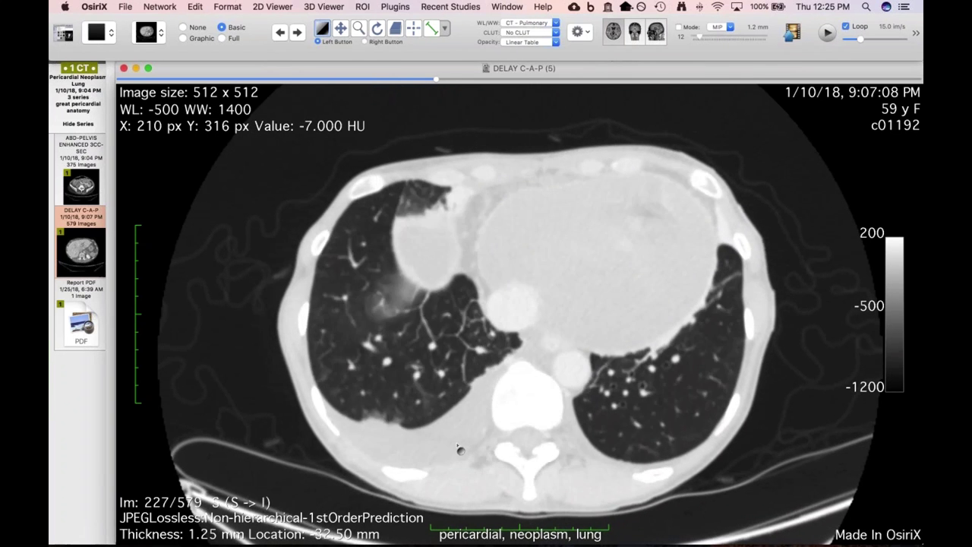
scroll(450, 357, down, 3)
scroll(471, 390, down, 3)
scroll(471, 390, up, 5)
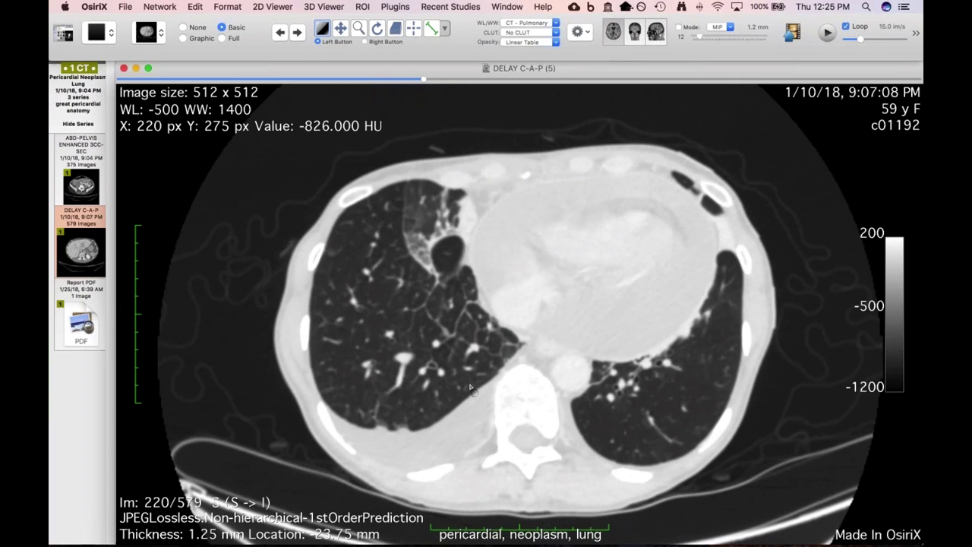
scroll(471, 389, up, 4)
scroll(471, 389, up, 3)
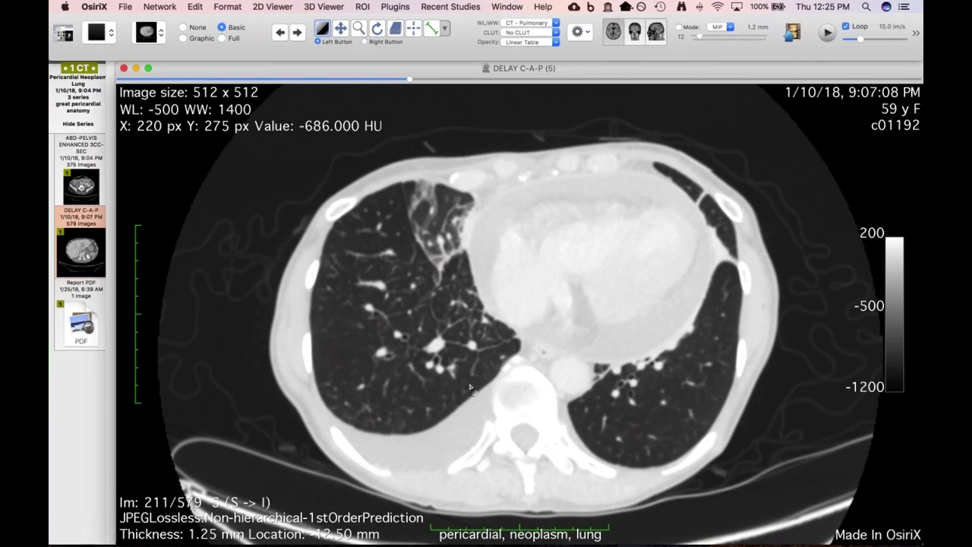
scroll(471, 389, up, 9)
Apply the CT - Abdomen window and examine the heart and pericardium from the ventricles up to the left atrium and great vessel roots.
key(1)
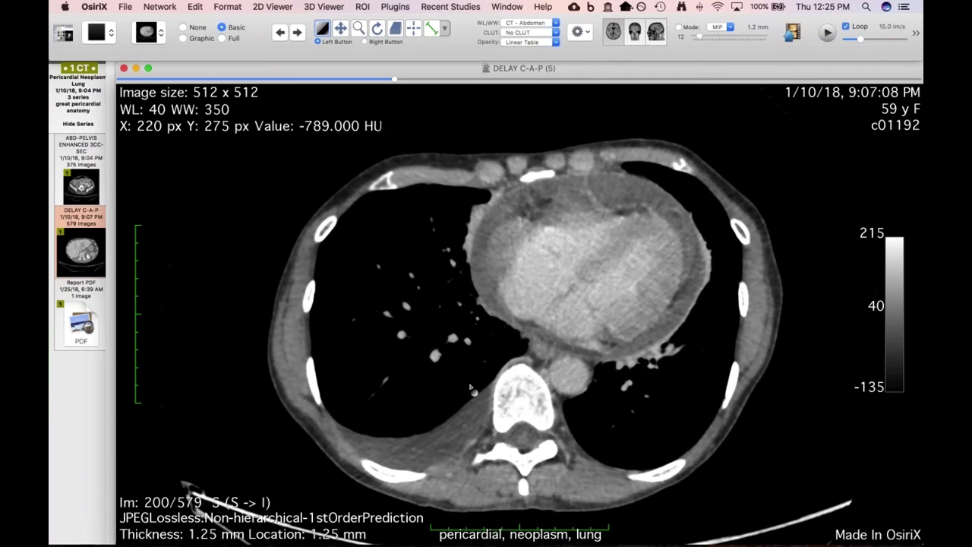
scroll(523, 334, down, 2)
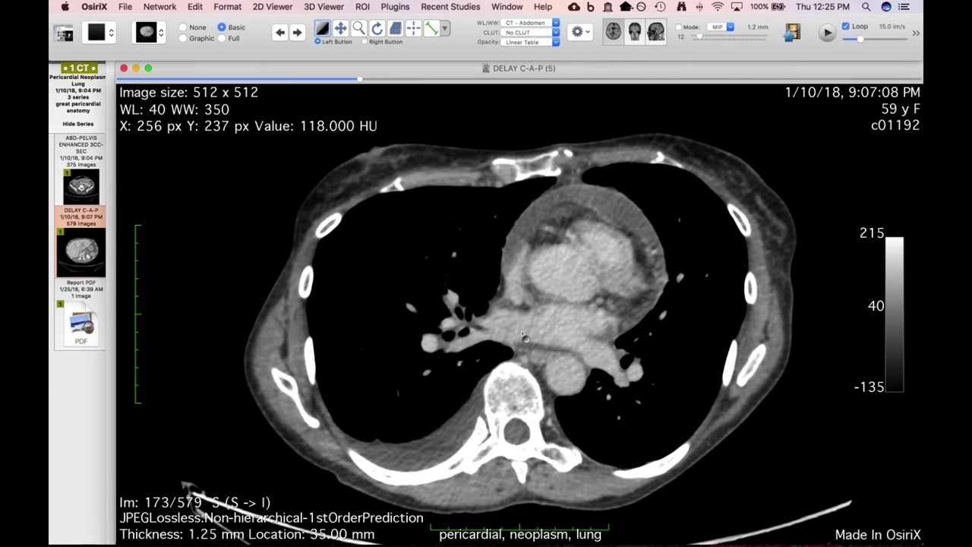
scroll(523, 335, down, 14)
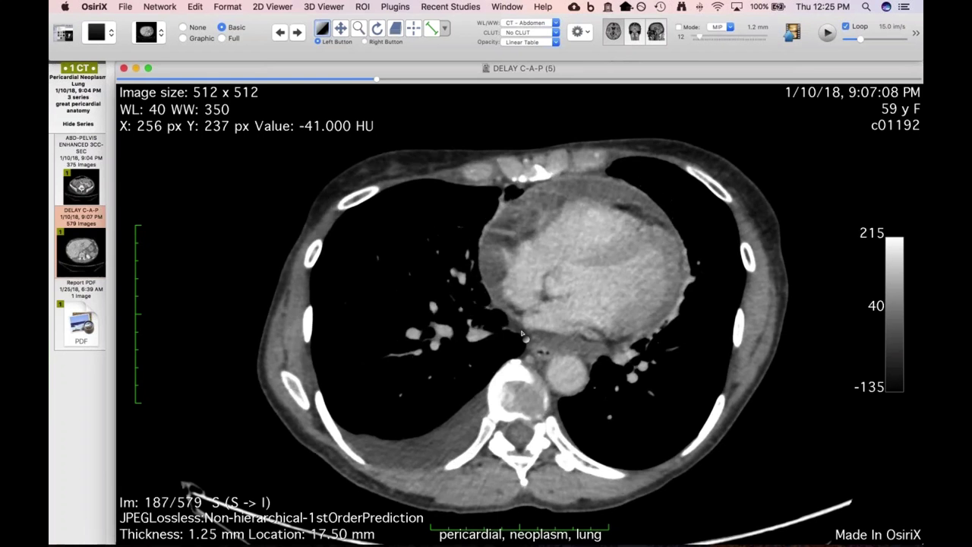
scroll(523, 337, up, 4)
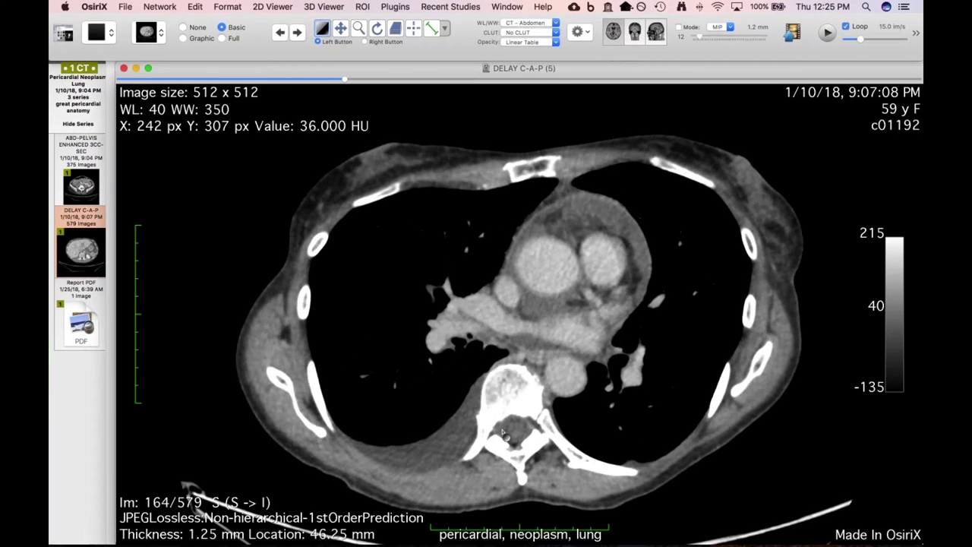
scroll(463, 348, down, 3)
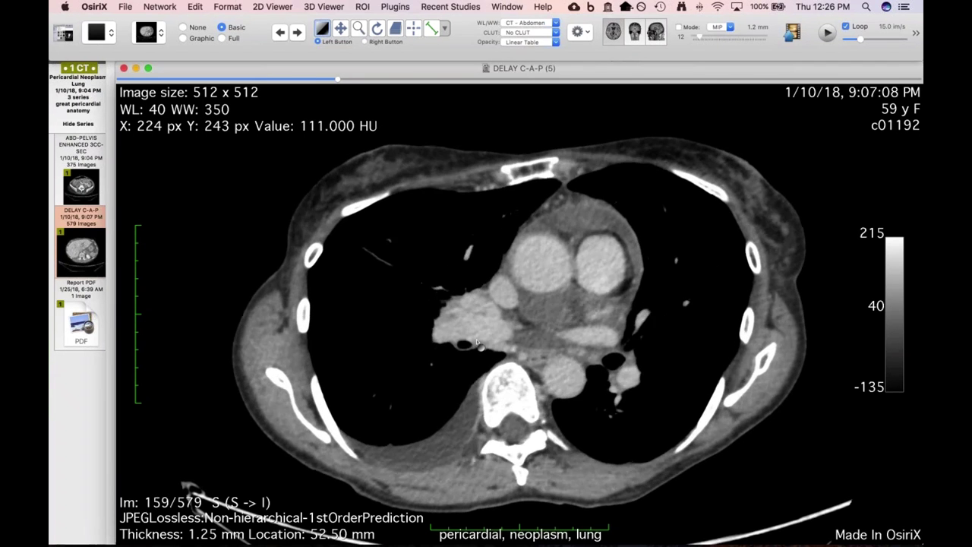
Examine the soft tissue between the right hilum and the spine from the upper left atrium up to the main bronchi.
scroll(510, 372, down, 10)
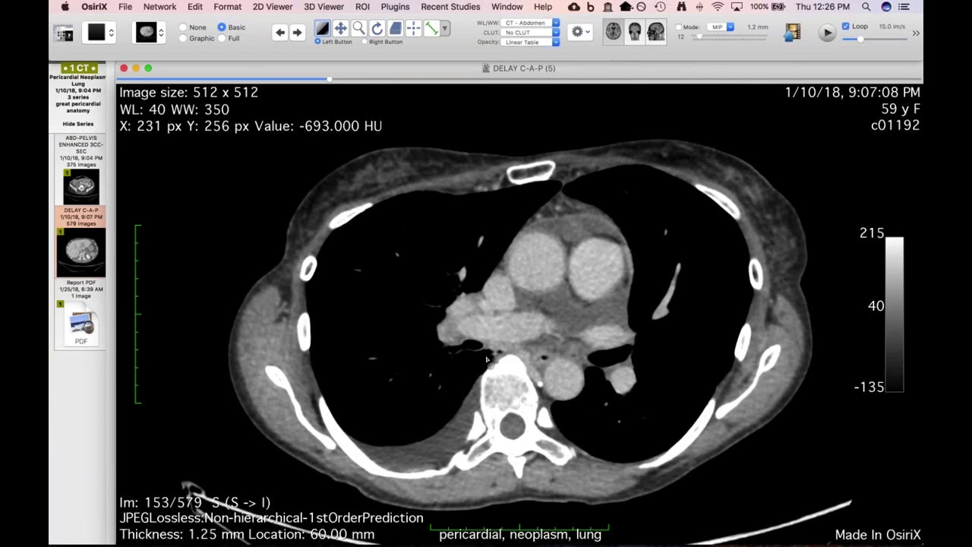
scroll(483, 348, down, 1)
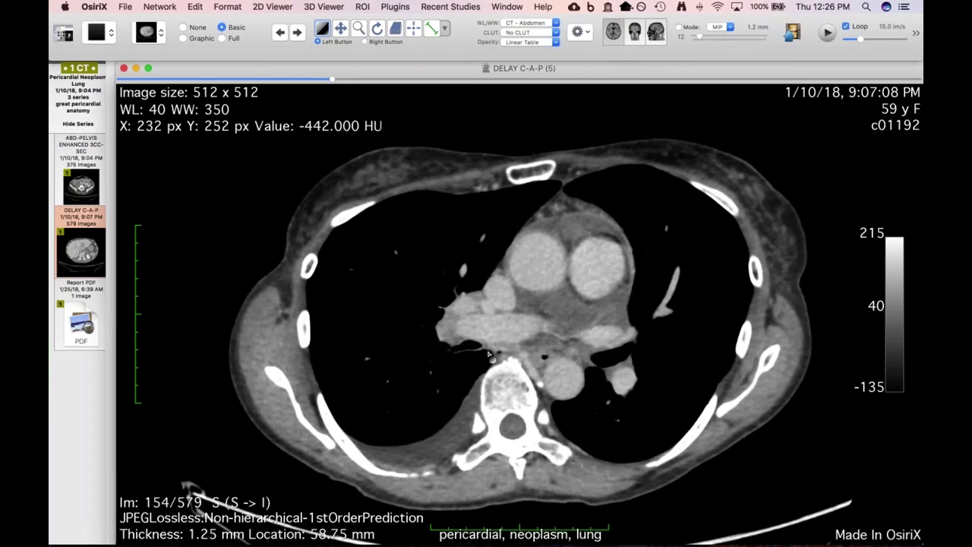
scroll(489, 353, down, 1)
scroll(473, 355, up, 1)
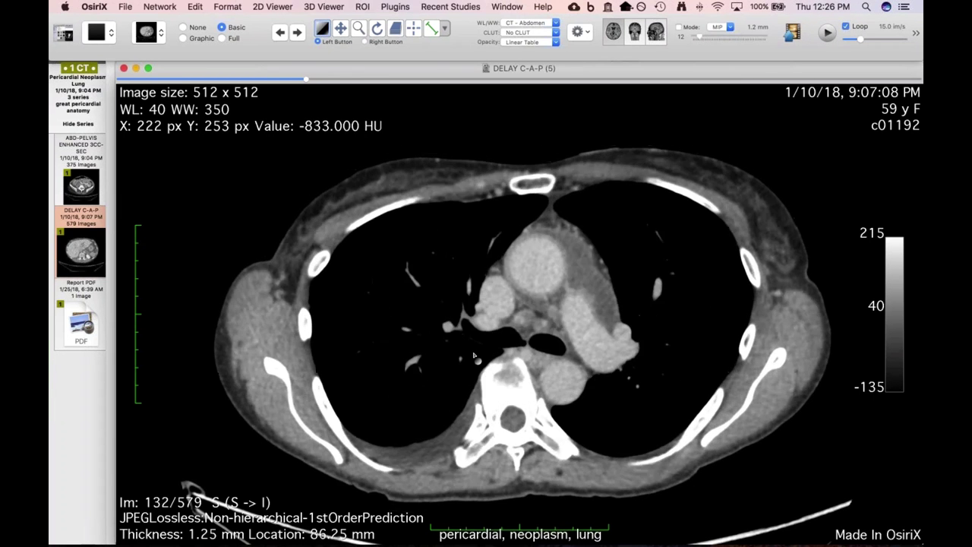
Examine the mediastinum around the carina, esophagus and descending aorta down to the level of the main pulmonary artery.
scroll(473, 356, up, 1)
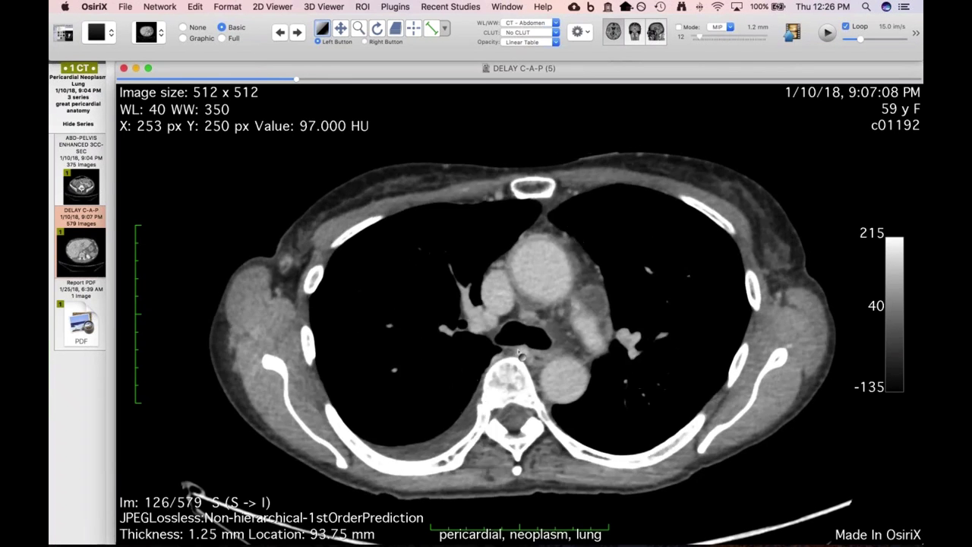
scroll(519, 353, up, 3)
scroll(519, 353, down, 15)
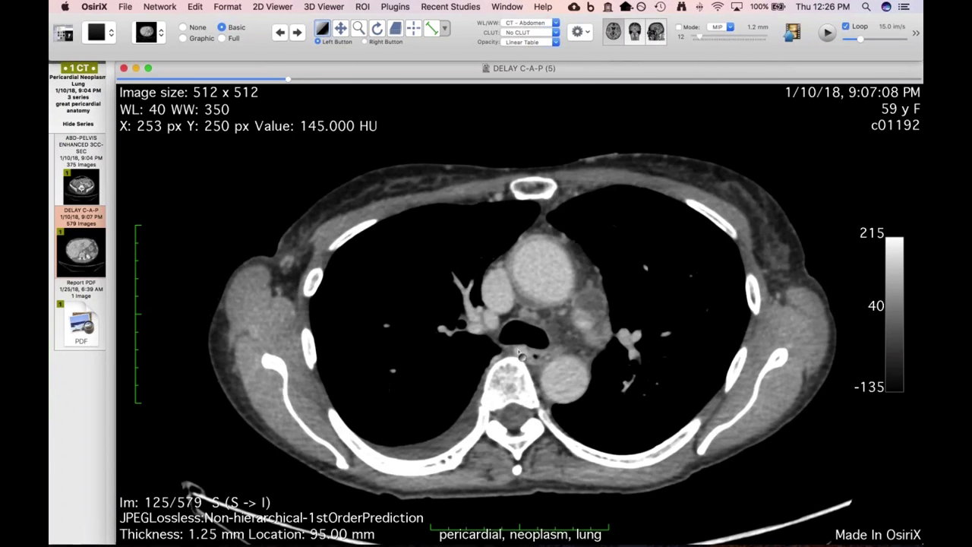
scroll(521, 351, down, 5)
scroll(557, 402, up, 5)
scroll(557, 402, down, 9)
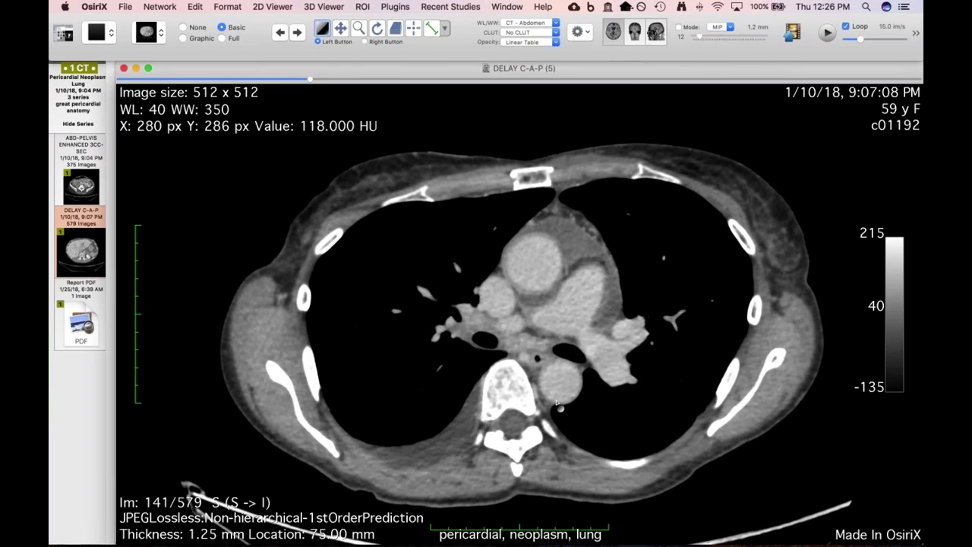
Examine the heart and pericardium from the main pulmonary artery down to the diaphragm, including the pleural space beside the spine.
scroll(557, 402, down, 4)
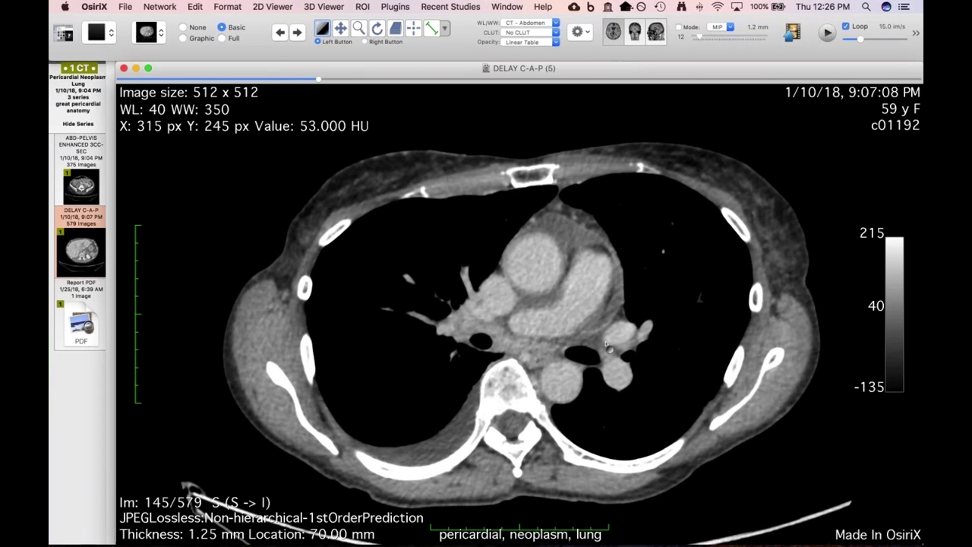
scroll(608, 345, down, 18)
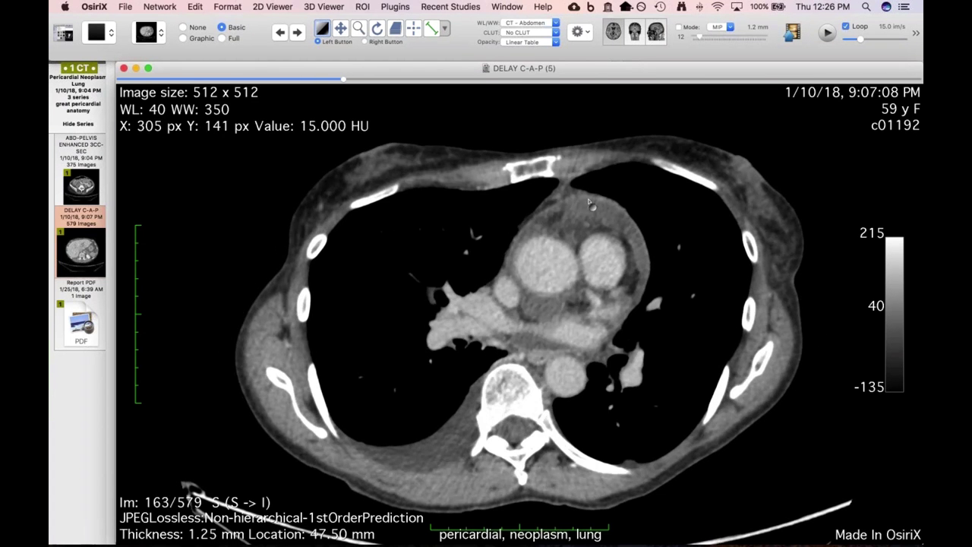
scroll(599, 403, down, 19)
scroll(598, 402, down, 4)
scroll(599, 402, down, 20)
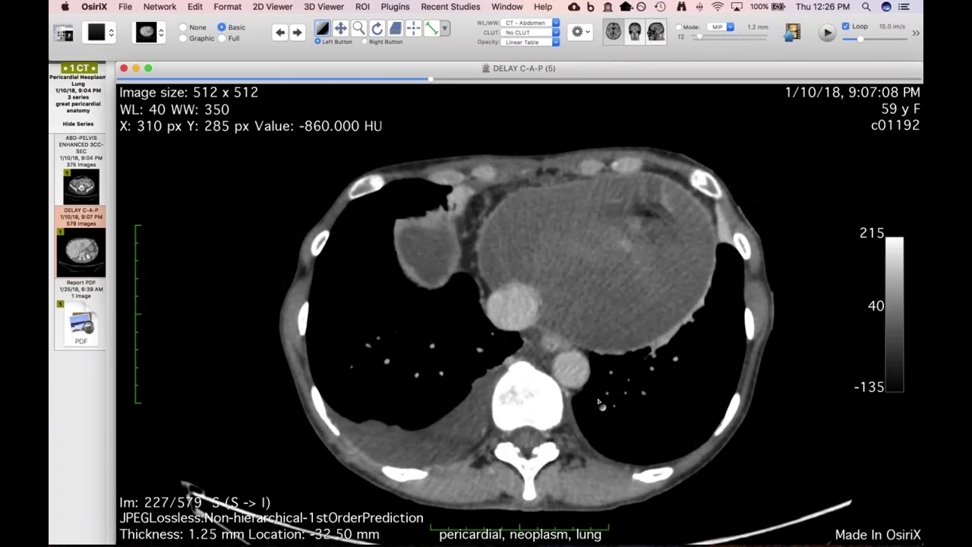
Examine the upper abdomen from the liver down to the kidneys, including the gallbladder and the space along the right flank.
scroll(598, 402, down, 20)
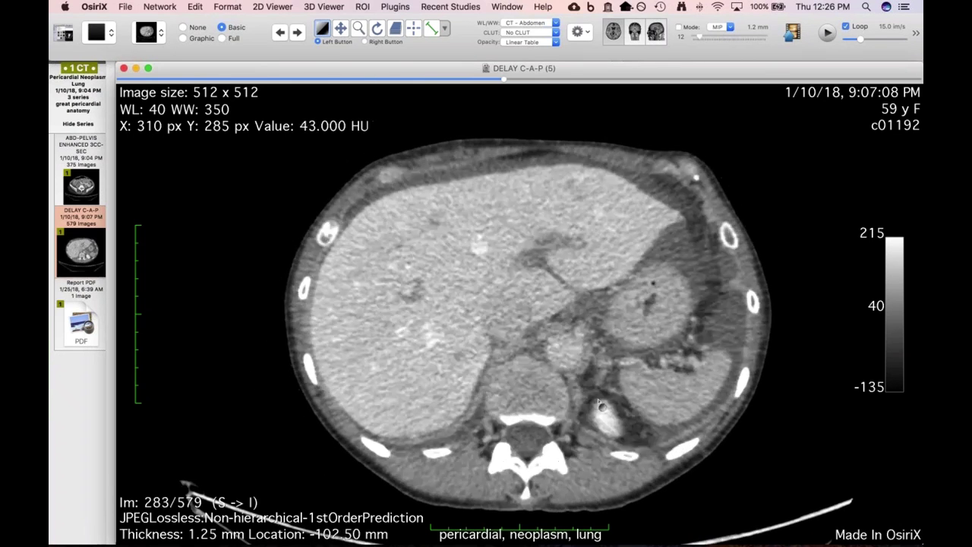
scroll(712, 363, down, 20)
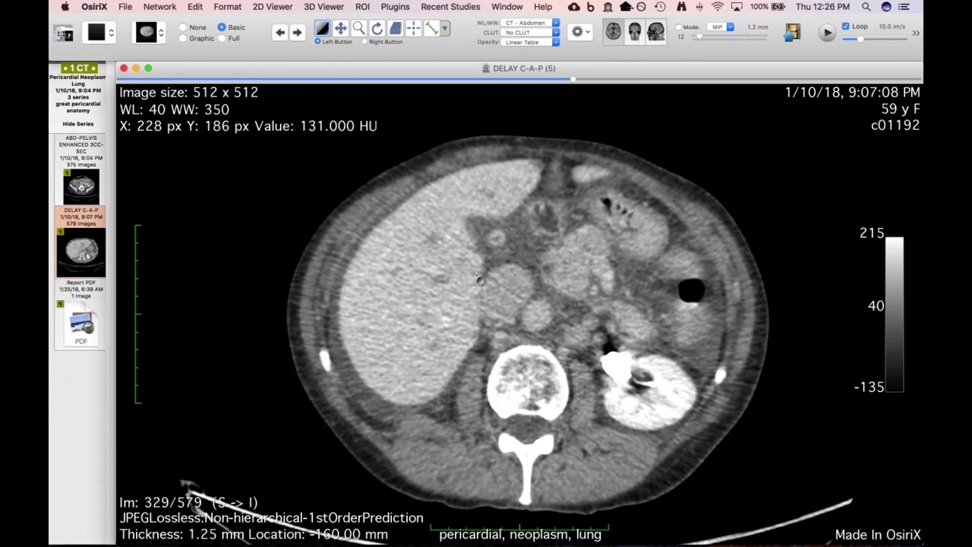
scroll(478, 278, down, 19)
scroll(477, 277, down, 4)
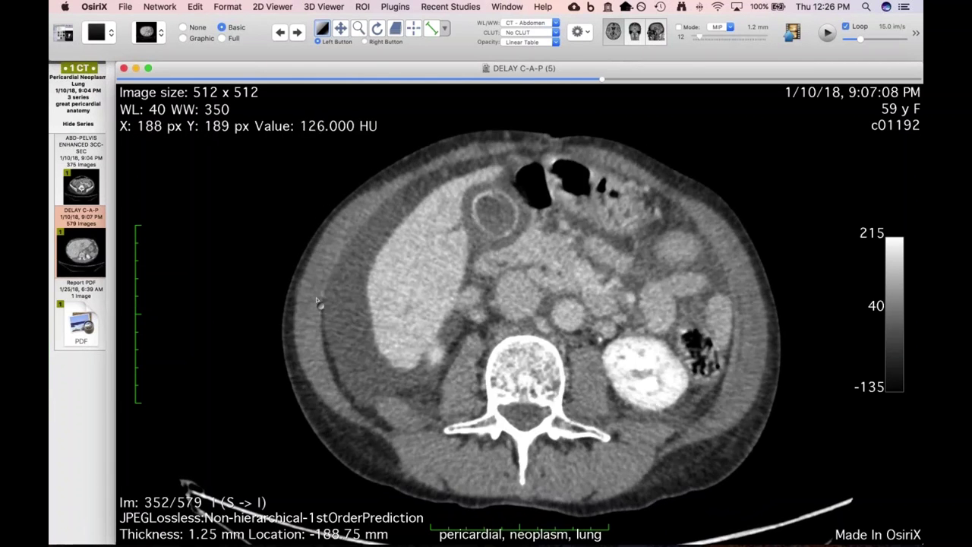
scroll(351, 351, down, 10)
scroll(351, 351, down, 16)
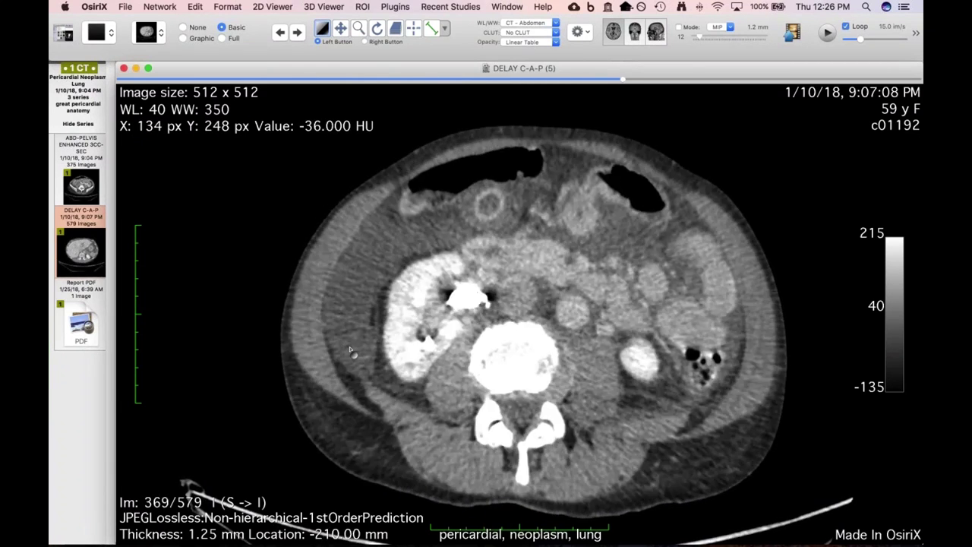
scroll(354, 348, up, 6)
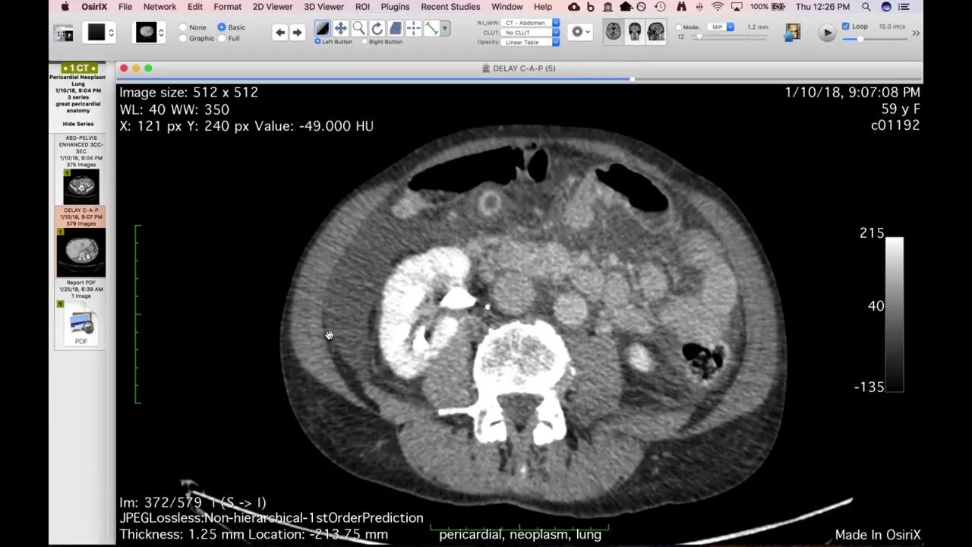
Close the pericardial neoplasm case and select the Lung Cardiac Radiograph study dated 1/7/18 in the database.
key(super+w)
click(337, 116)
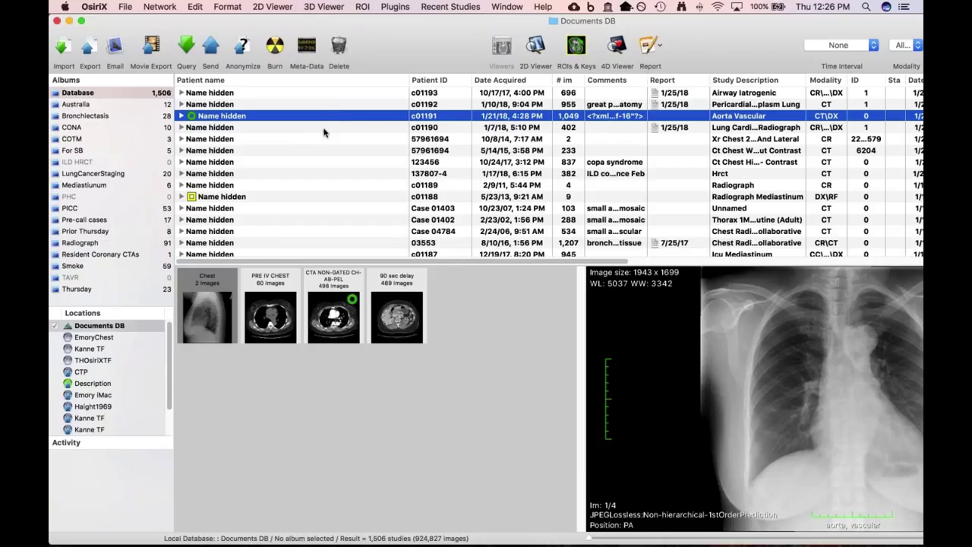
click(380, 130)
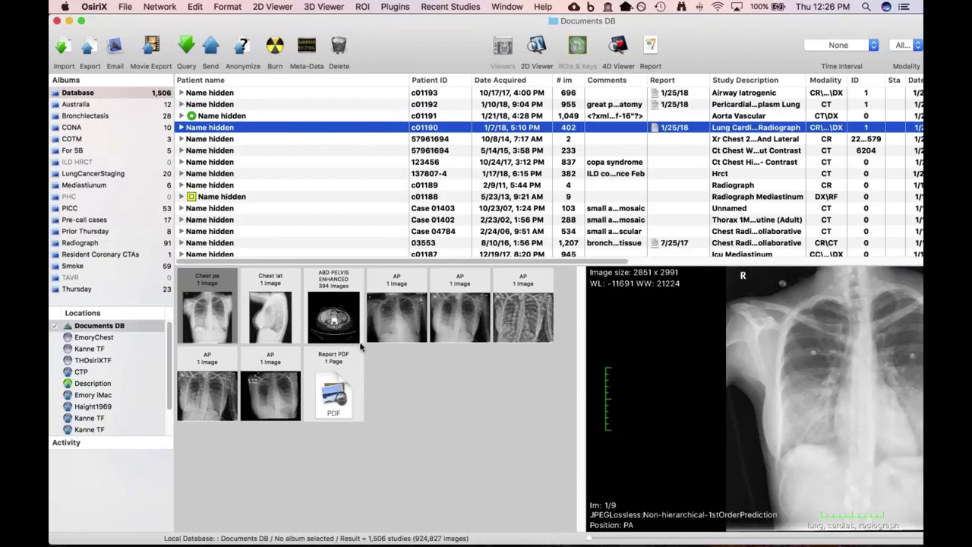
Open the study's Chest pa radiograph and adjust its window to about WL -9762 and WW 15636.
click(212, 325)
double_click(212, 325)
drag(411, 354, 392, 351)
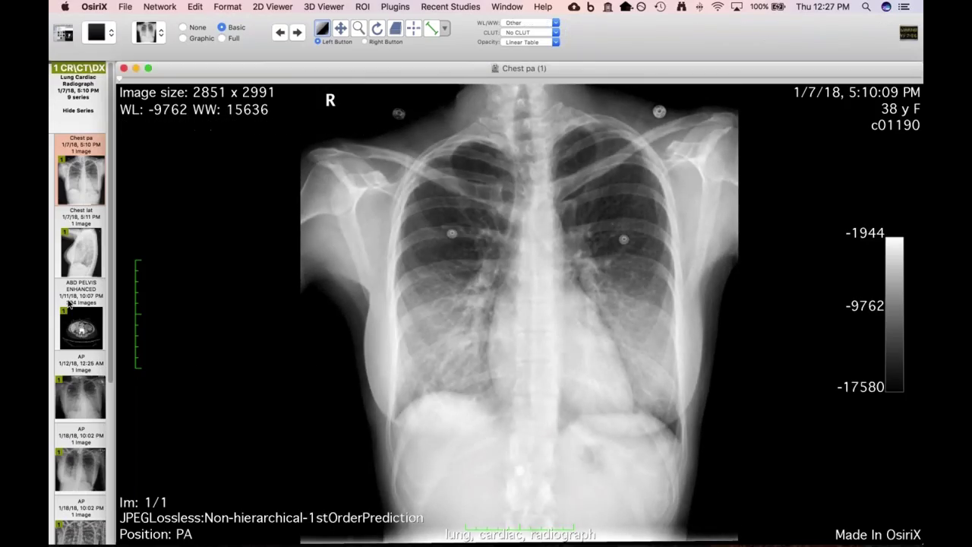
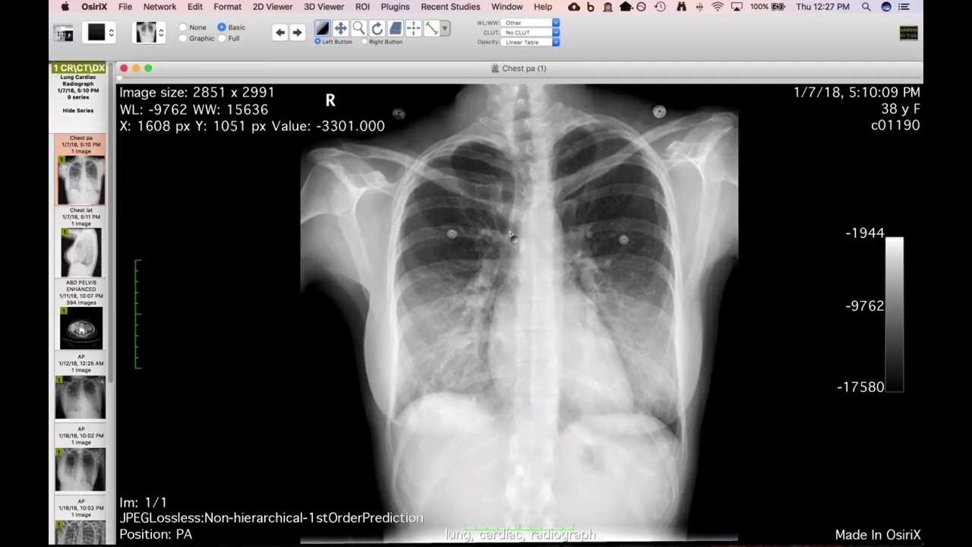
Adjust the Chest pa image to about WL -9232, WW 12143 and open the 1/12/18 AP radiograph beside it.
drag(513, 411, 507, 413)
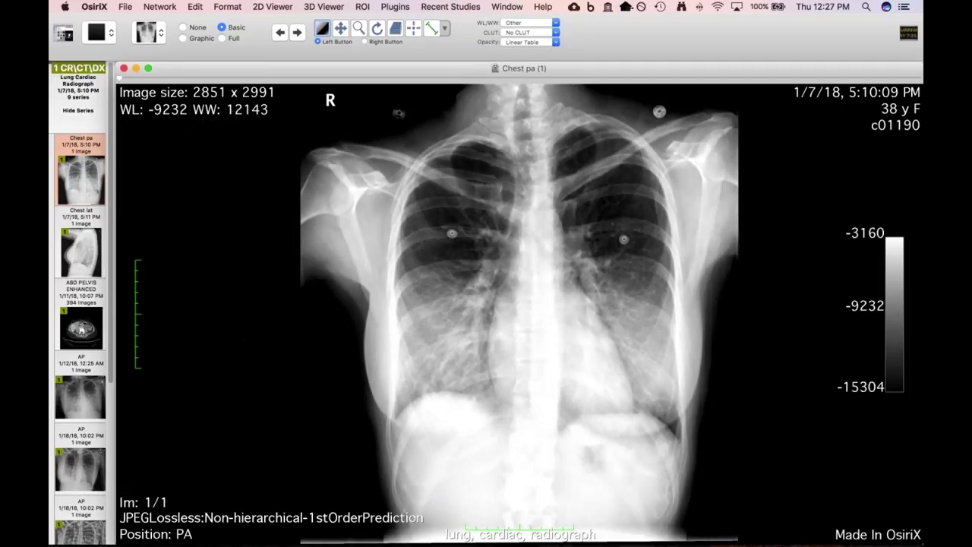
click(82, 408)
drag(82, 408, 622, 311)
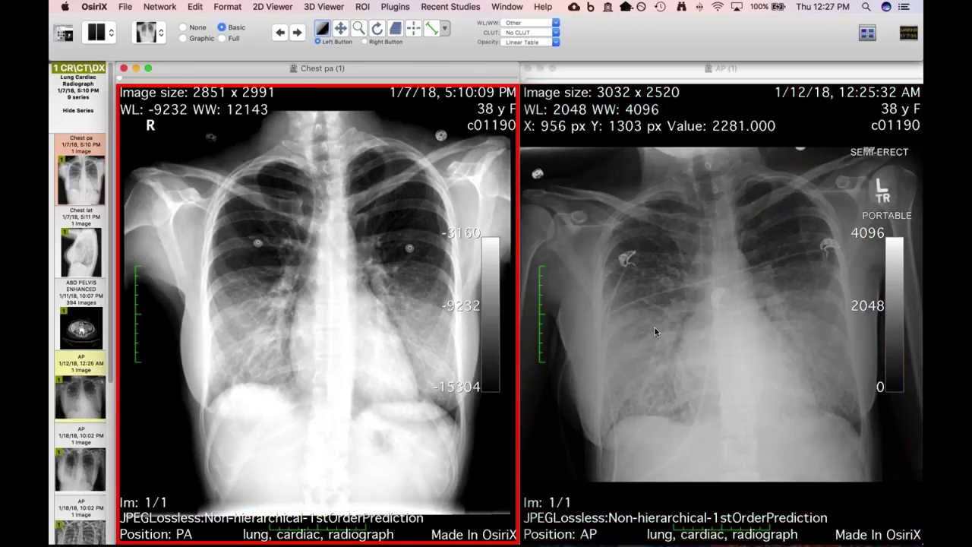
Adjust the 1/12/18 AP radiograph to about WL 2291, WW 3248 and close the Chest pa viewer.
drag(709, 378, 711, 347)
key(z)
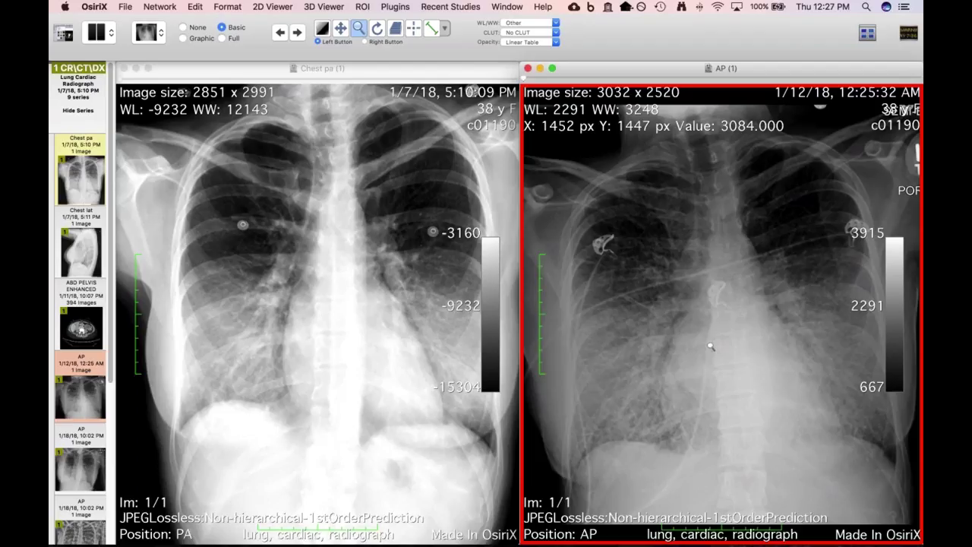
click(422, 362)
key(super+w)
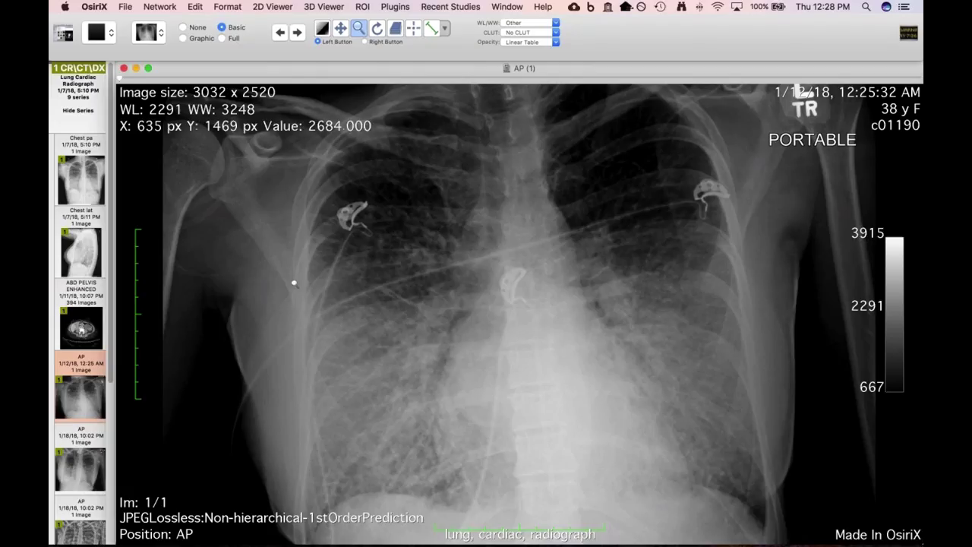
Open the ABD PELVIS ENHANCED CT series and examine the lungs in the pulmonary window down to about image 44.
click(78, 339)
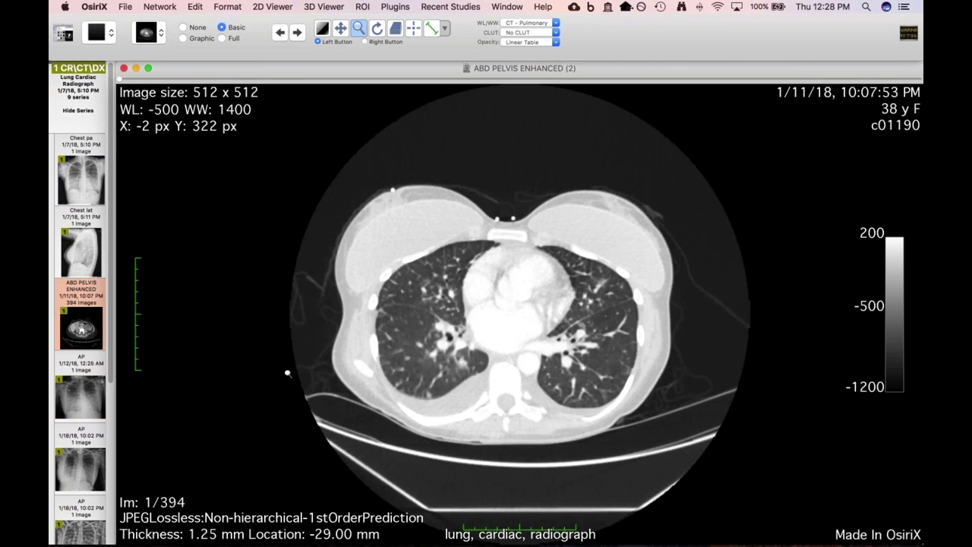
scroll(386, 401, down, 10)
scroll(386, 401, down, 8)
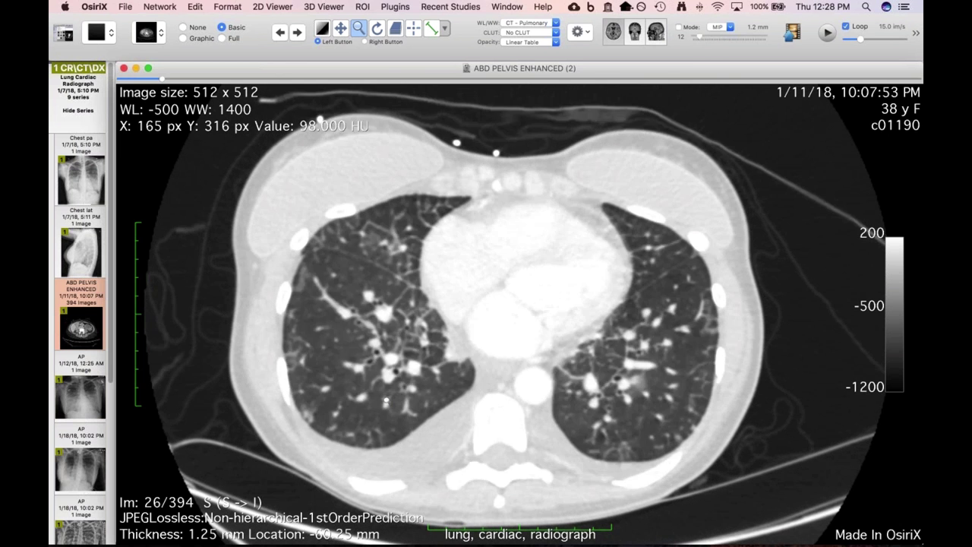
scroll(386, 401, up, 2)
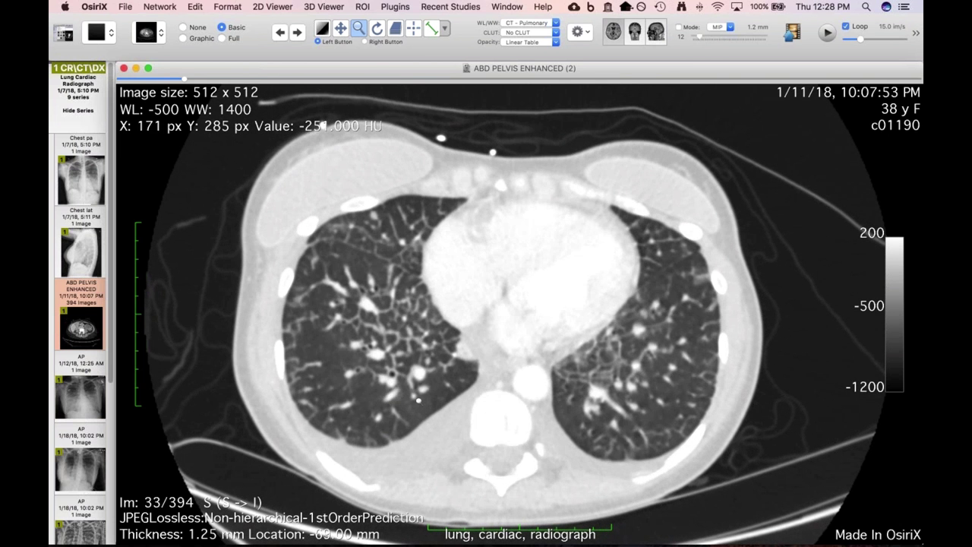
scroll(421, 424, down, 5)
scroll(420, 423, down, 5)
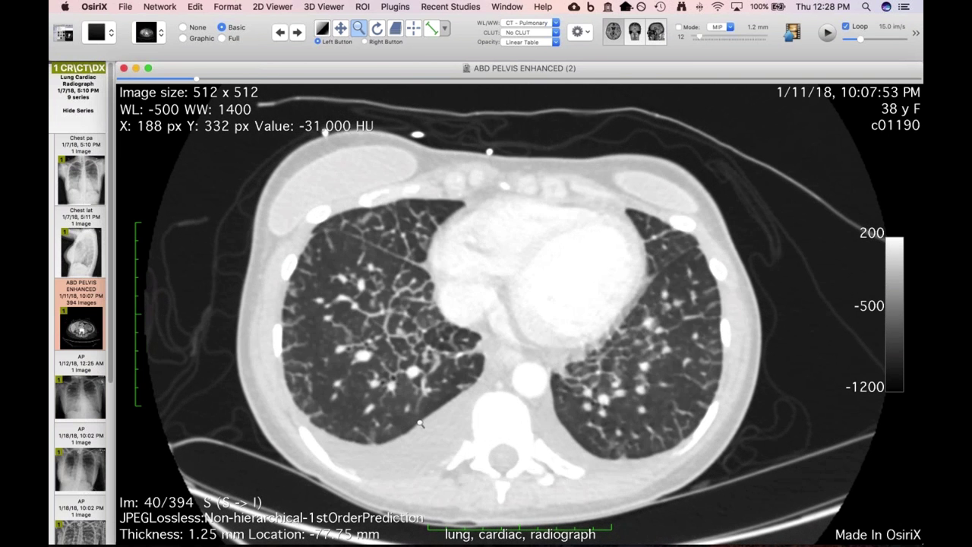
scroll(420, 424, up, 2)
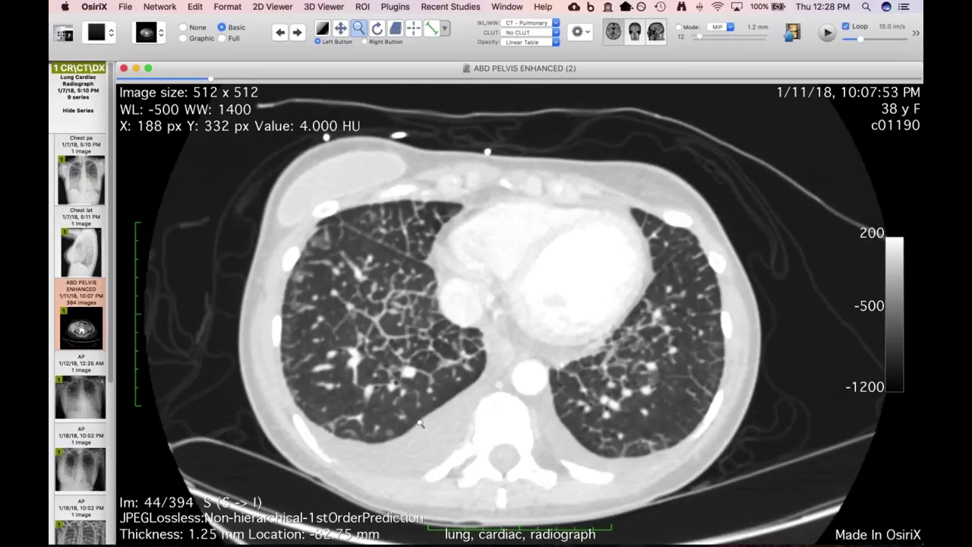
scroll(420, 424, up, 2)
scroll(420, 424, down, 2)
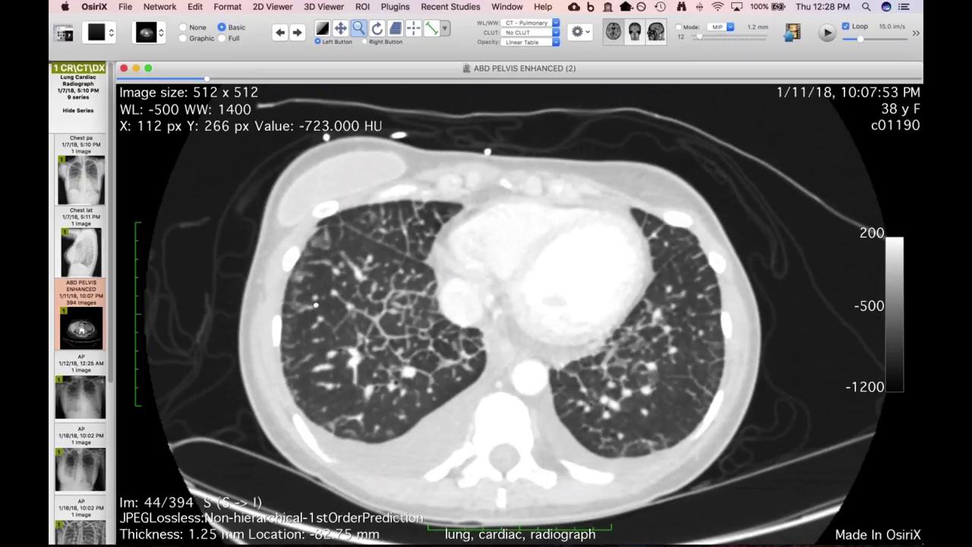
Examine the lung bases down to about image 64 and return to the level of image 43.
scroll(385, 384, down, 3)
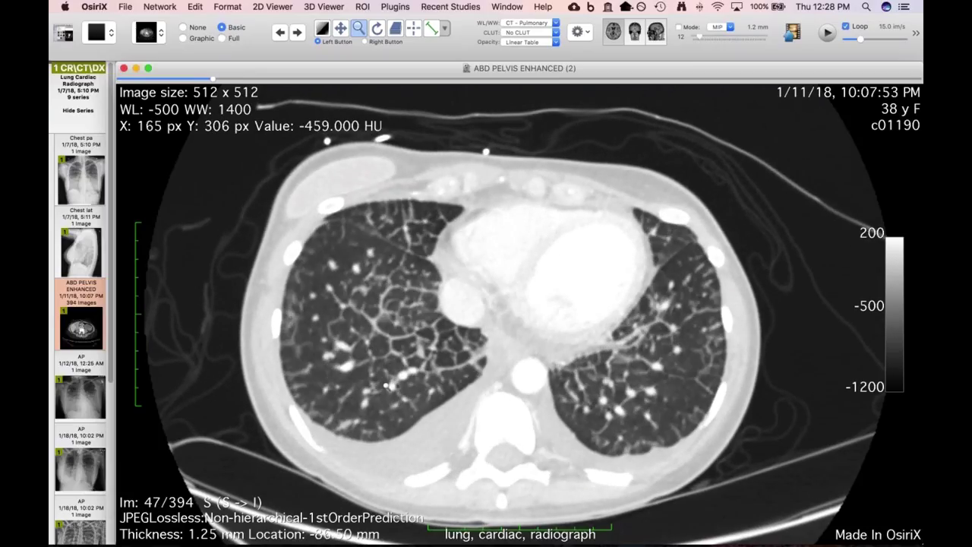
scroll(401, 354, up, 1)
scroll(392, 375, down, 11)
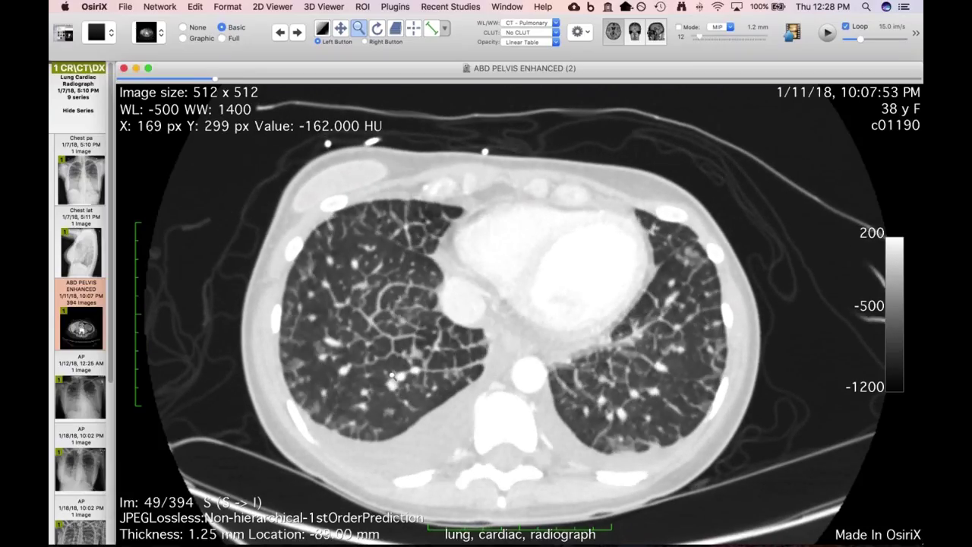
scroll(392, 374, down, 10)
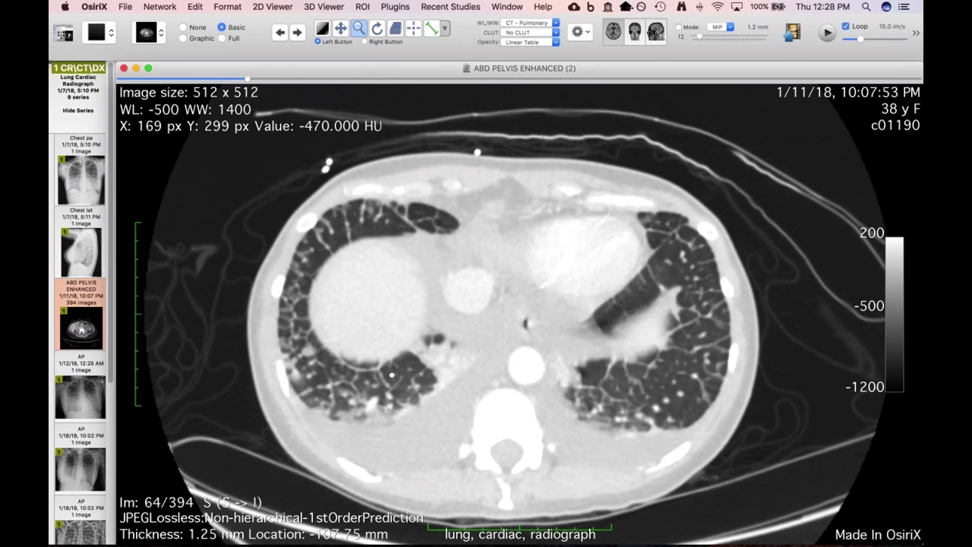
scroll(391, 375, up, 13)
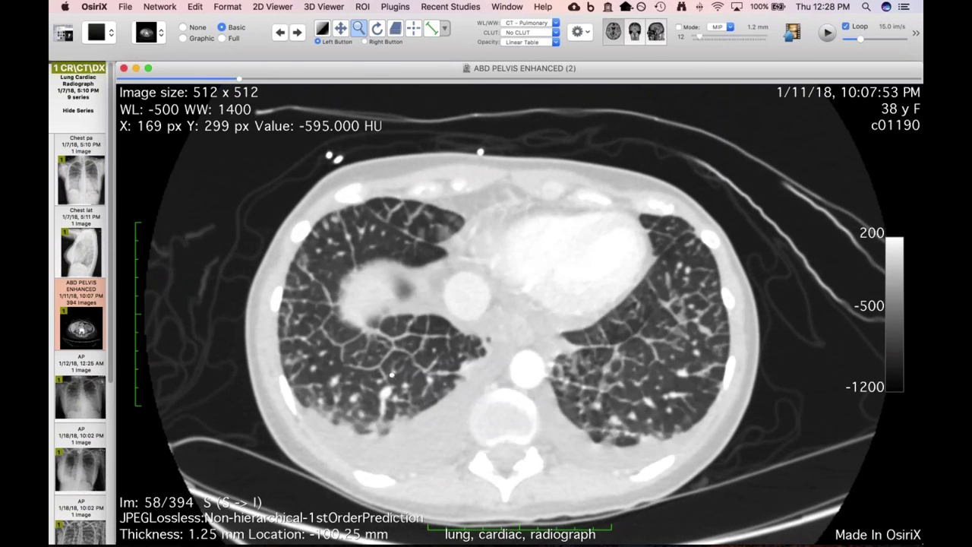
scroll(392, 375, up, 9)
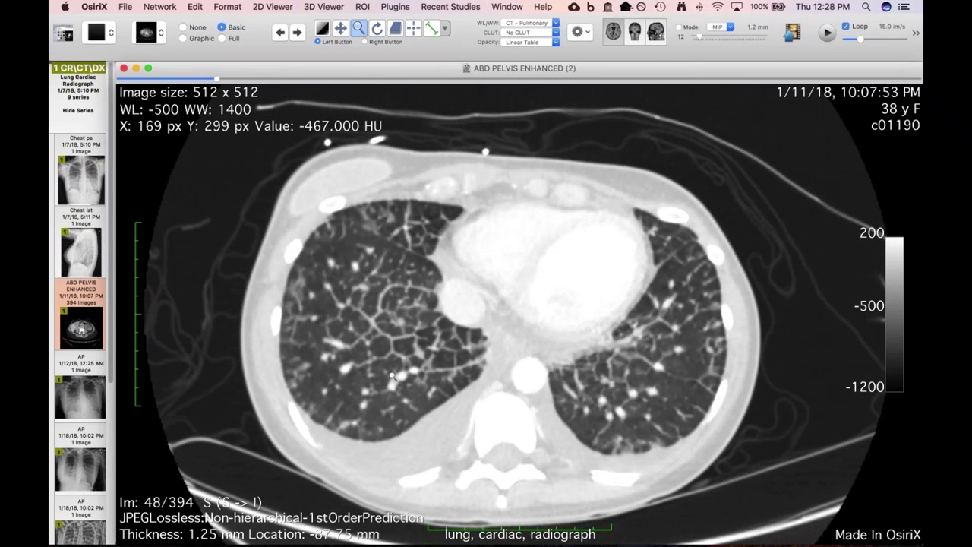
scroll(392, 375, up, 2)
Apply the CT - Abdomen window preset to the CT and widen the contrast to about WL 41, WW 510.
key(2)
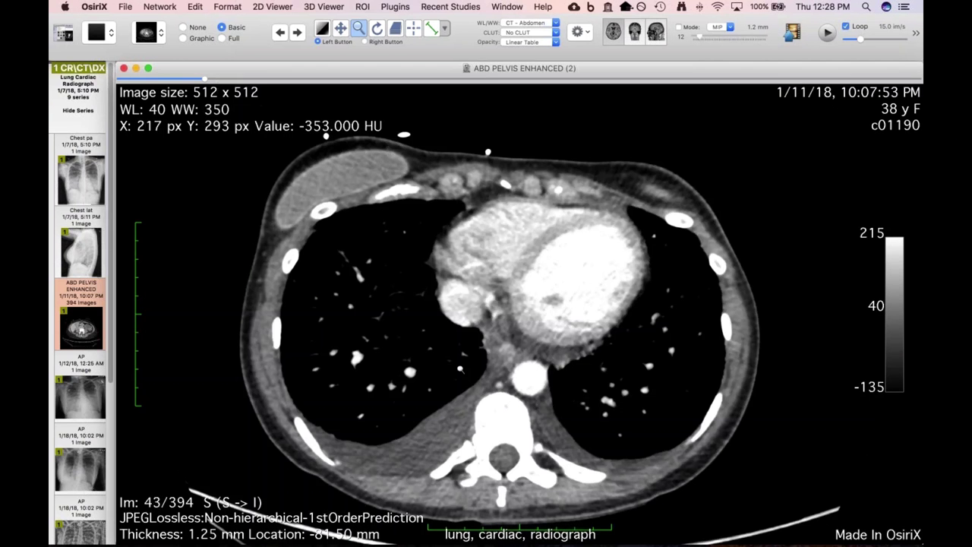
key(w)
drag(468, 373, 494, 399)
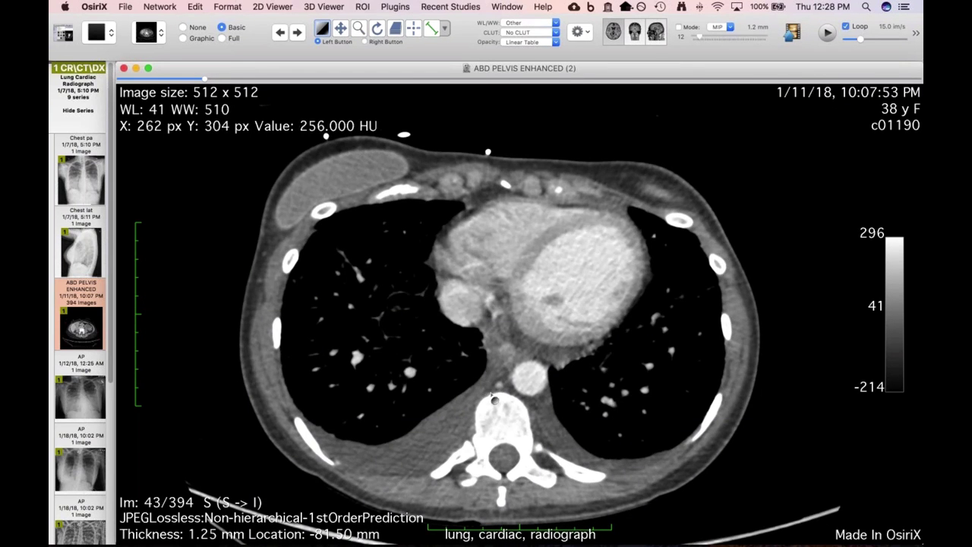
Examine the posterior pleural spaces and the heart on the CT between images 43 and 29.
scroll(494, 399, up, 4)
scroll(492, 401, down, 4)
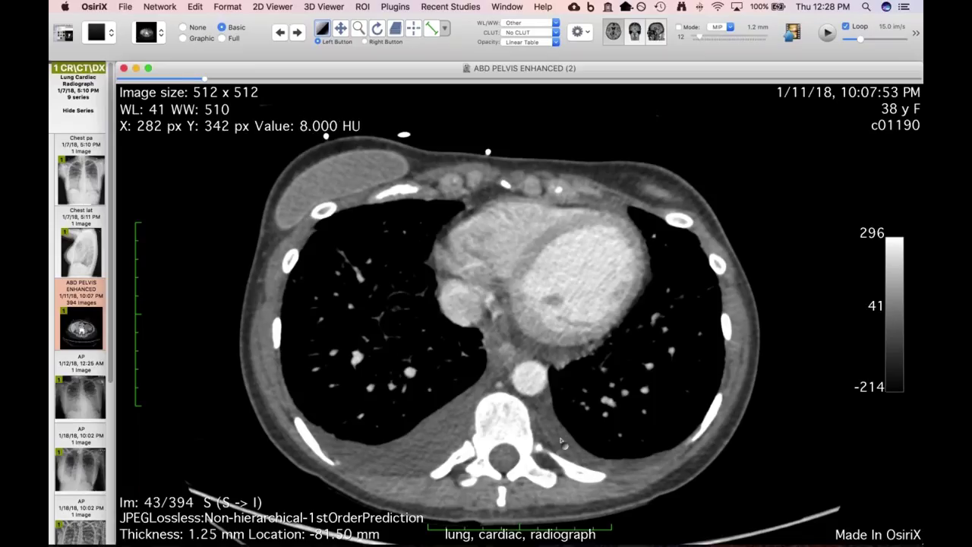
scroll(562, 442, up, 11)
scroll(562, 442, up, 3)
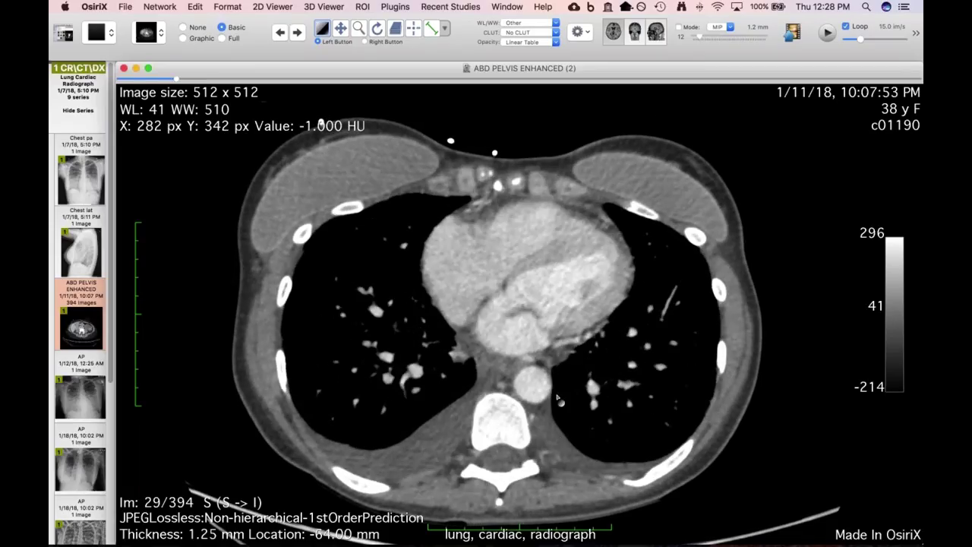
scroll(530, 364, down, 3)
scroll(529, 365, up, 1)
scroll(529, 365, up, 5)
scroll(530, 330, down, 3)
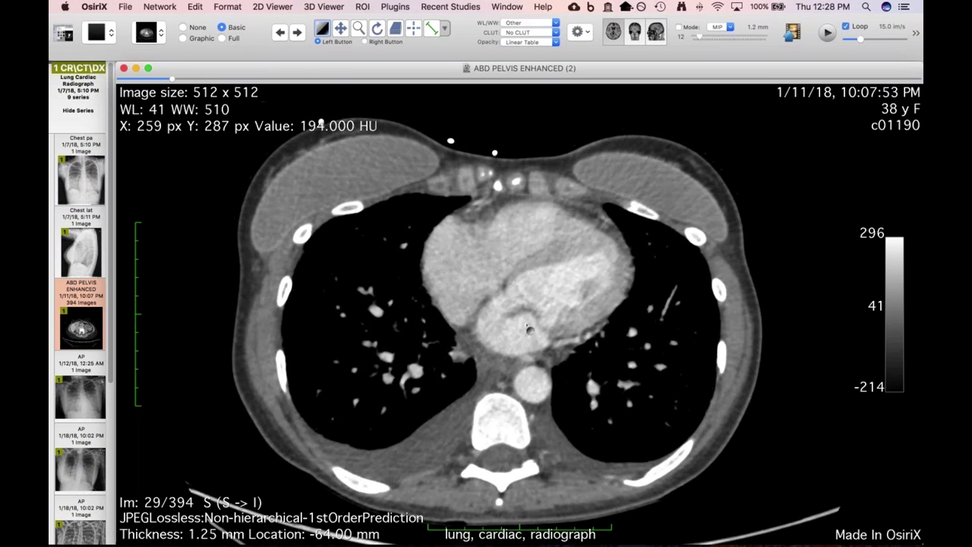
Examine the posterior heart chambers closely, going back and forth through CT images 29 to 31.
scroll(517, 312, down, 2)
scroll(524, 319, up, 2)
scroll(540, 338, down, 2)
scroll(541, 342, down, 2)
scroll(543, 339, up, 2)
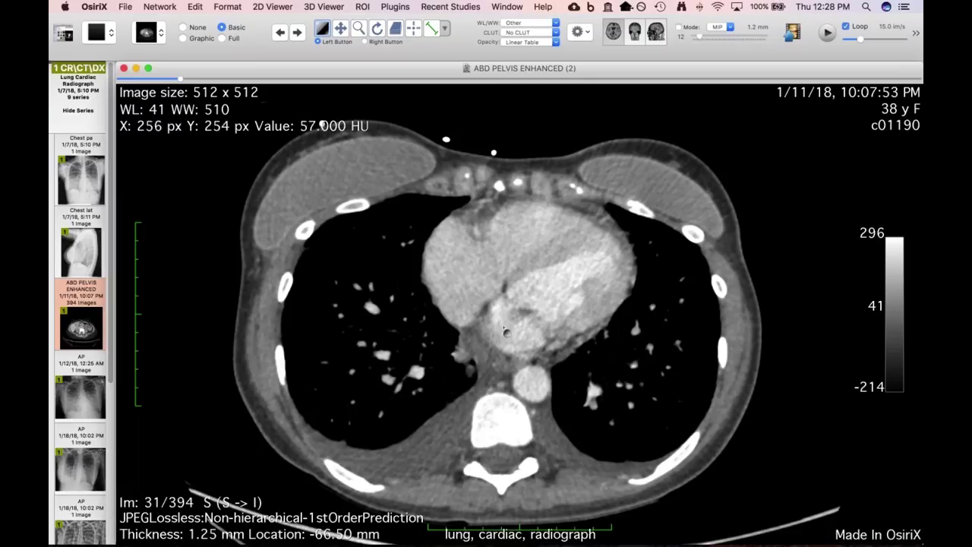
scroll(544, 336, up, 1)
scroll(544, 337, down, 1)
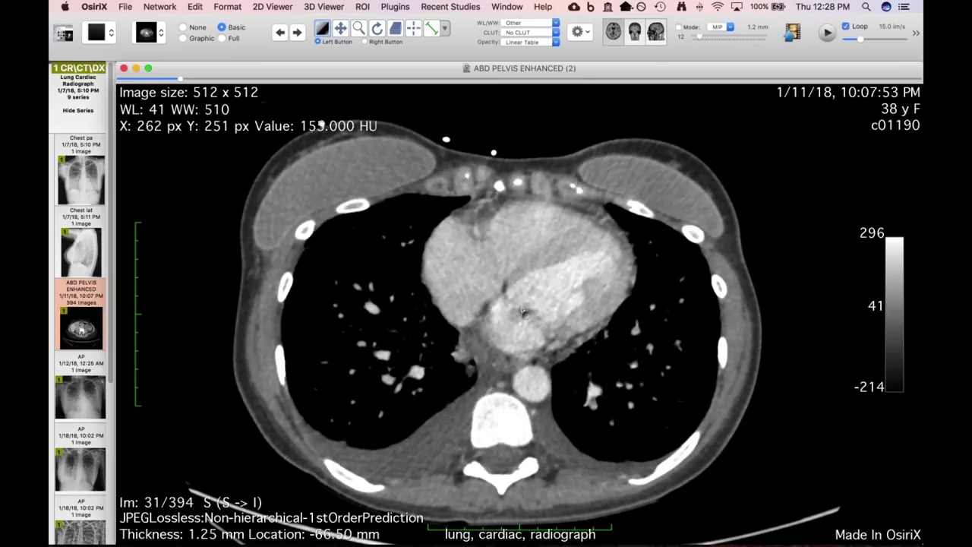
scroll(525, 324, up, 2)
scroll(530, 340, down, 2)
scroll(529, 341, down, 1)
scroll(529, 340, up, 2)
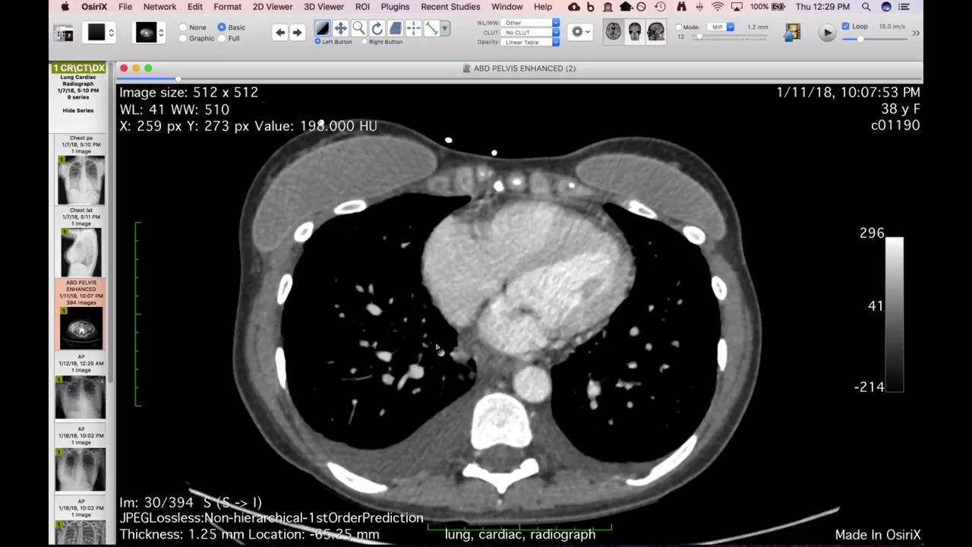
scroll(536, 327, up, 1)
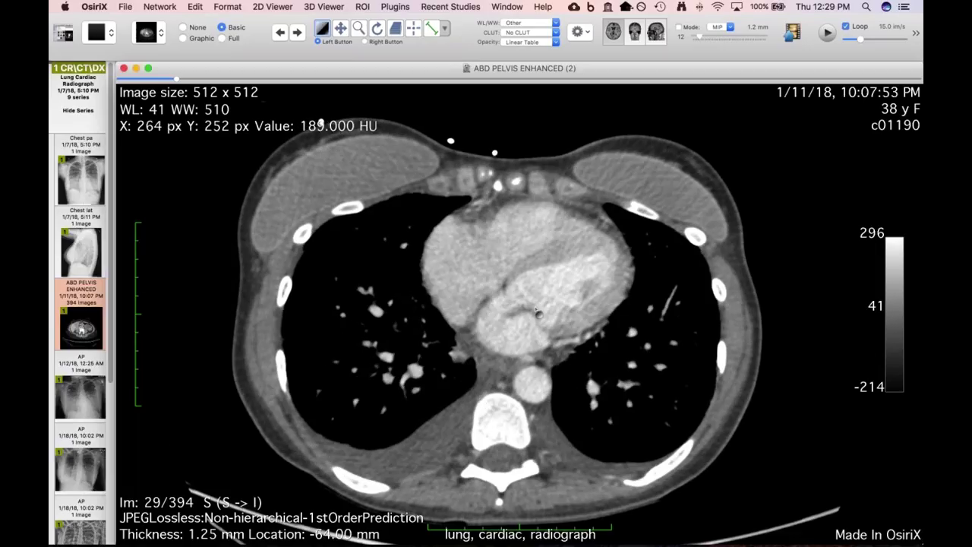
Compare the posterior heart on the CT across a wider range, from about image 25 to image 32.
scroll(537, 312, up, 3)
scroll(535, 306, down, 4)
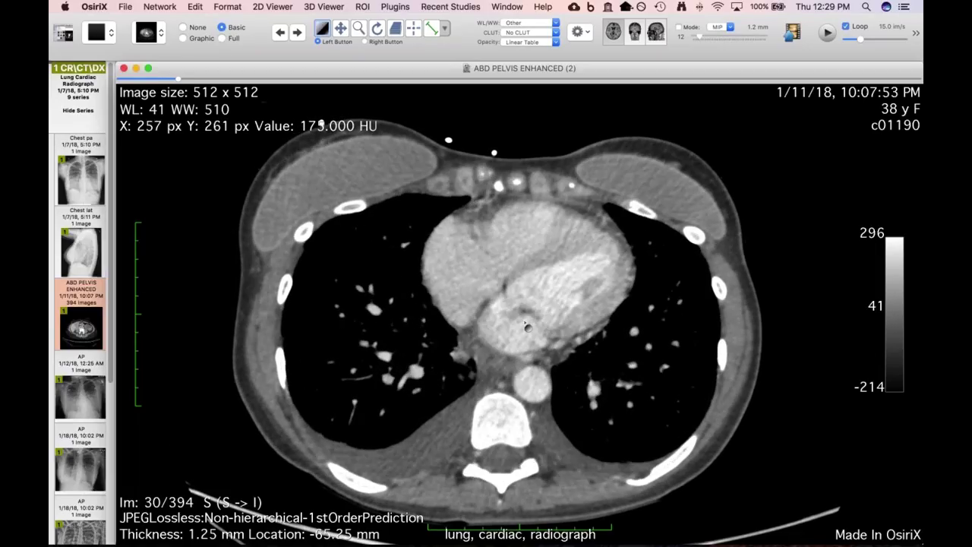
scroll(524, 346, up, 5)
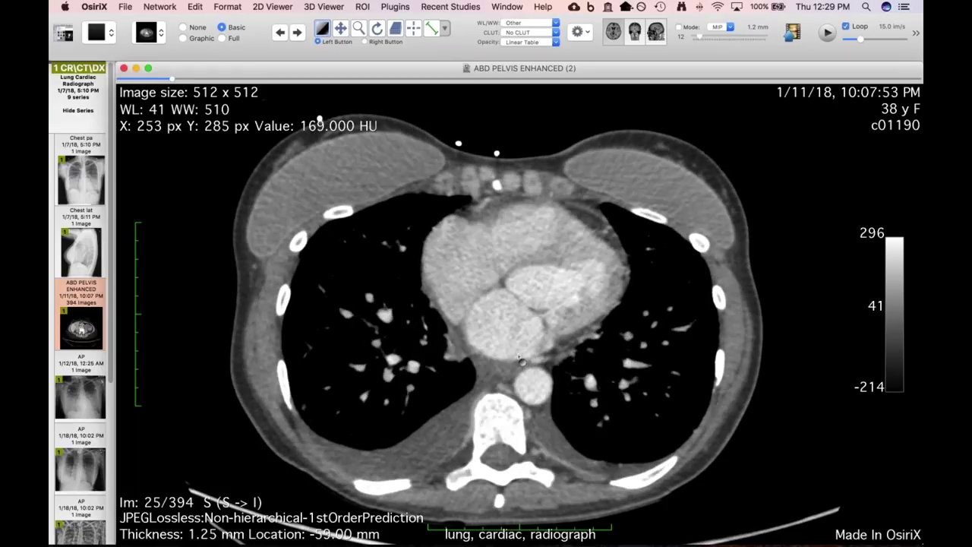
scroll(520, 350, up, 2)
scroll(519, 334, down, 5)
scroll(534, 328, down, 5)
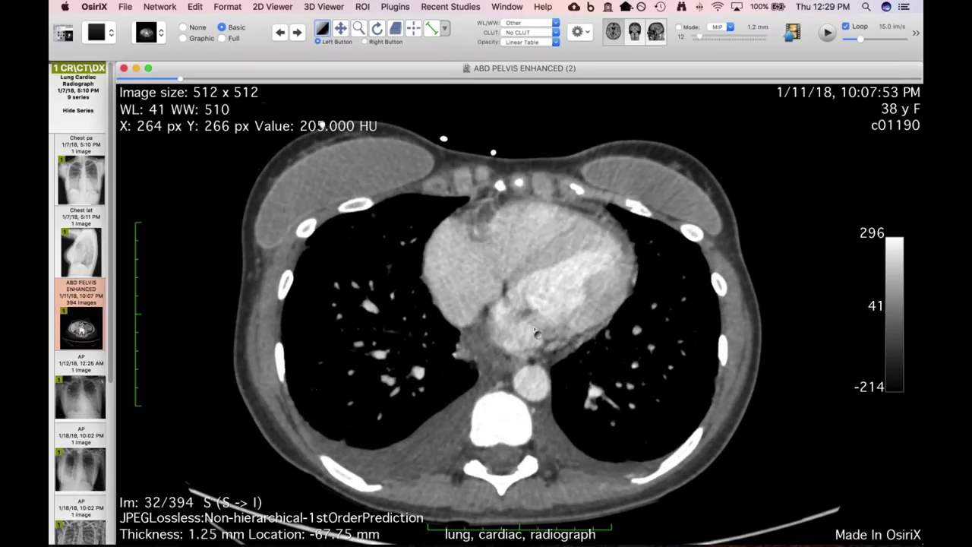
scroll(536, 332, up, 1)
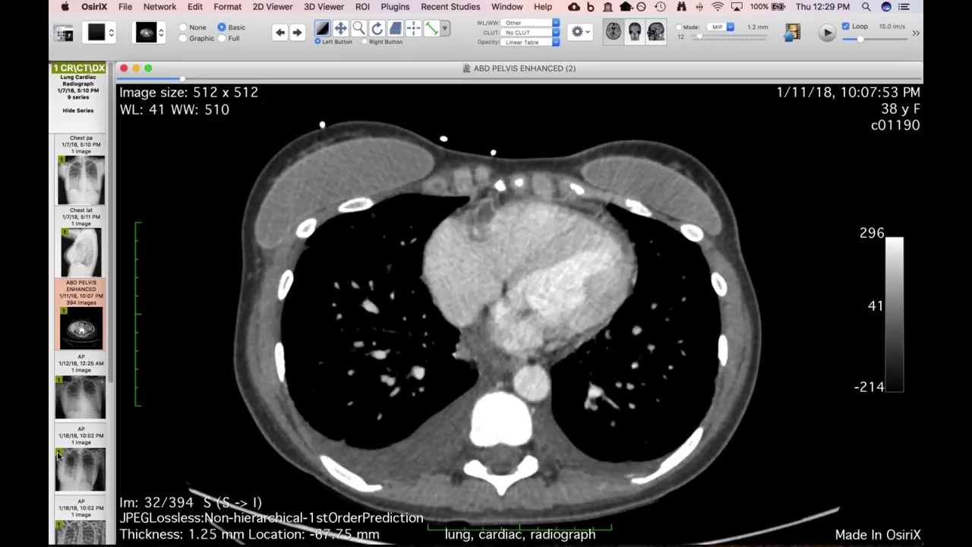
Place the third 1/18/18 AP radiograph beside the CT and review the heart around CT images 30 to 36.
scroll(56, 480, down, 4)
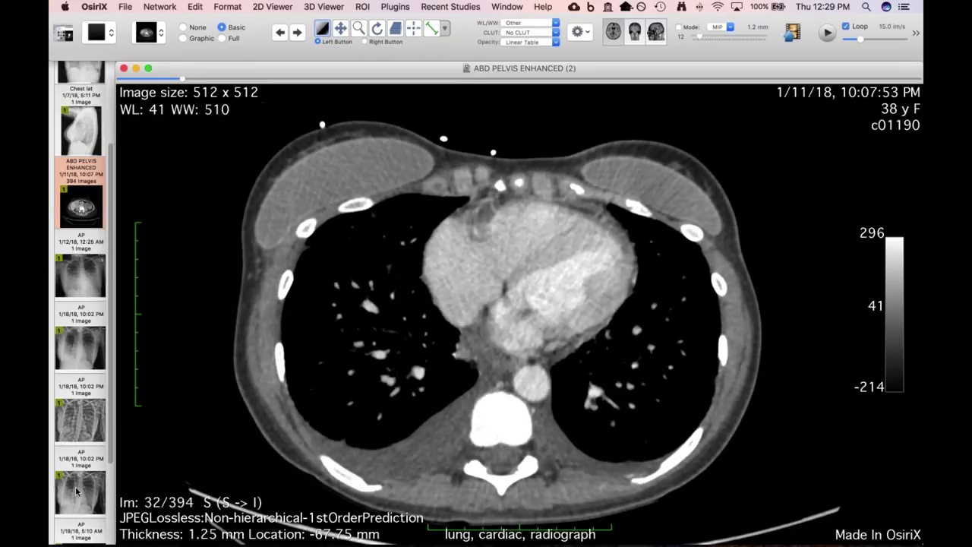
drag(76, 496, 657, 328)
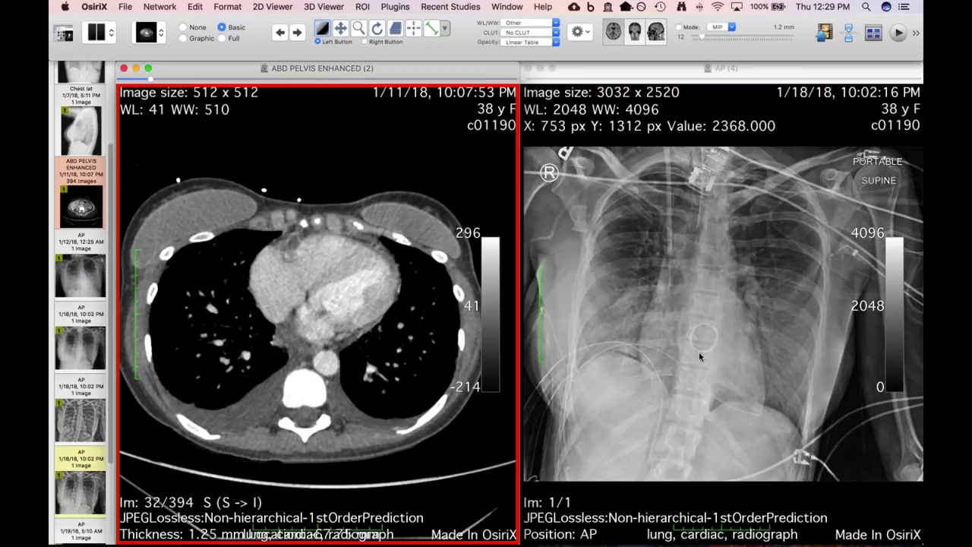
scroll(313, 378, down, 5)
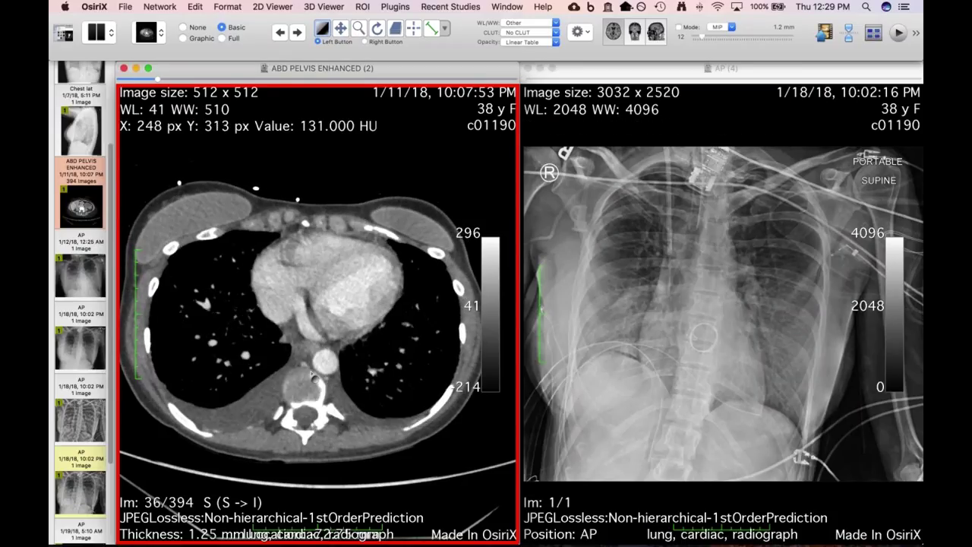
scroll(313, 377, up, 12)
scroll(315, 378, down, 5)
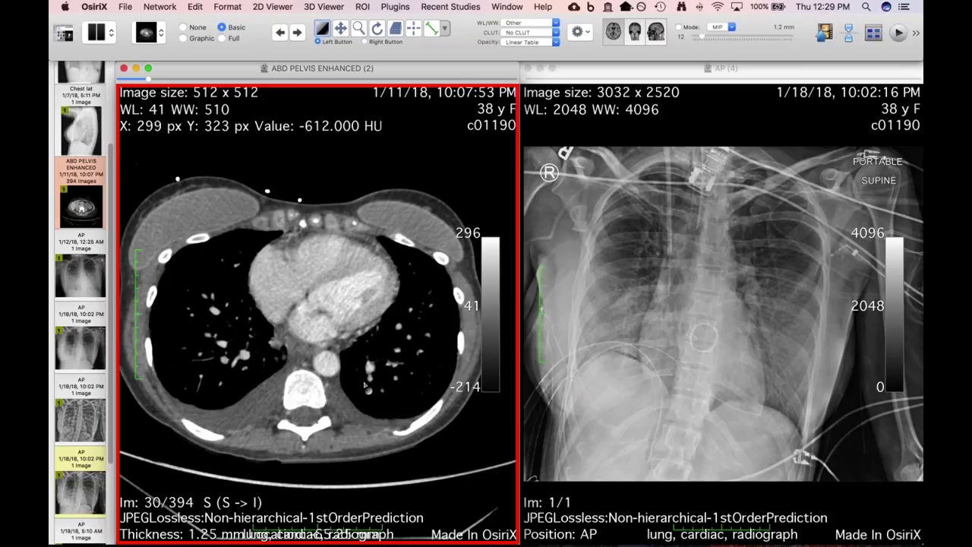
Apply the CT - Pulmonary window preset to the CT and review the lungs down to image 41.
key(8)
scroll(365, 387, down, 7)
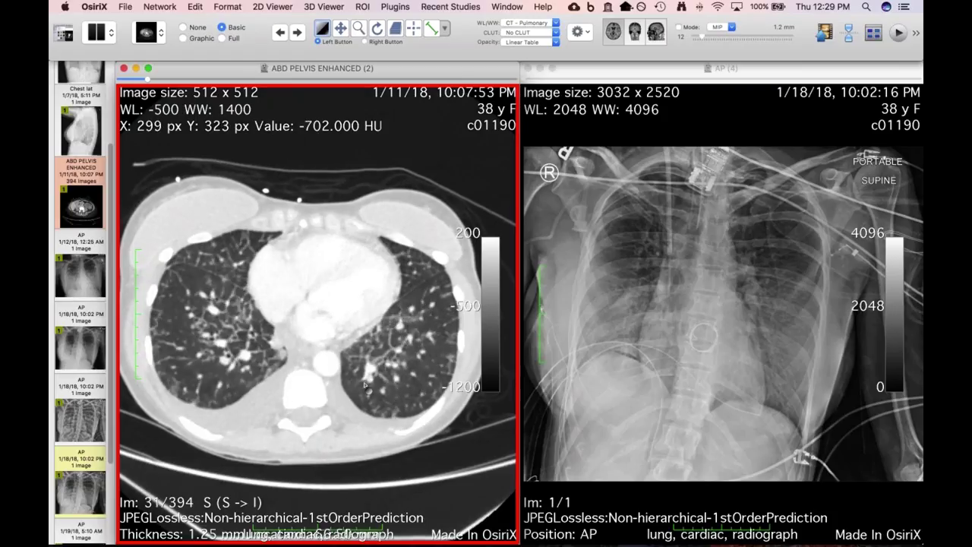
scroll(364, 385, down, 3)
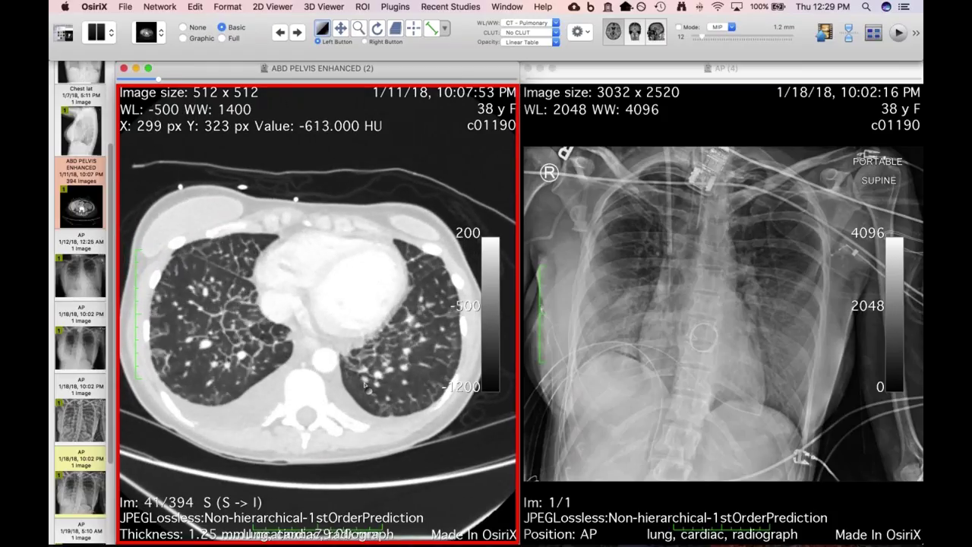
Display the 1/11/18 CT series alone and review the lungs and pleural spaces between images 40 and 45.
click(670, 332)
click(81, 207)
scroll(519, 377, down, 2)
scroll(404, 341, up, 1)
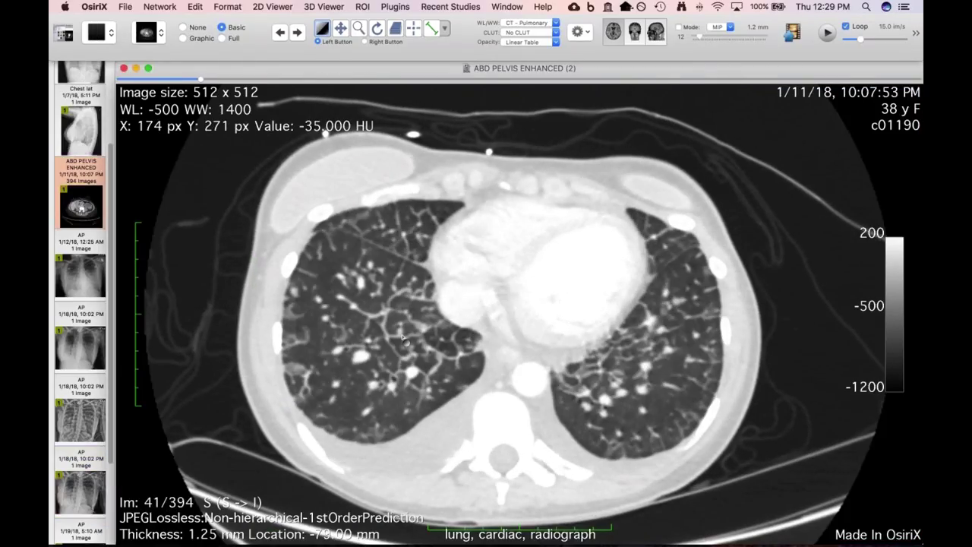
scroll(446, 448, up, 1)
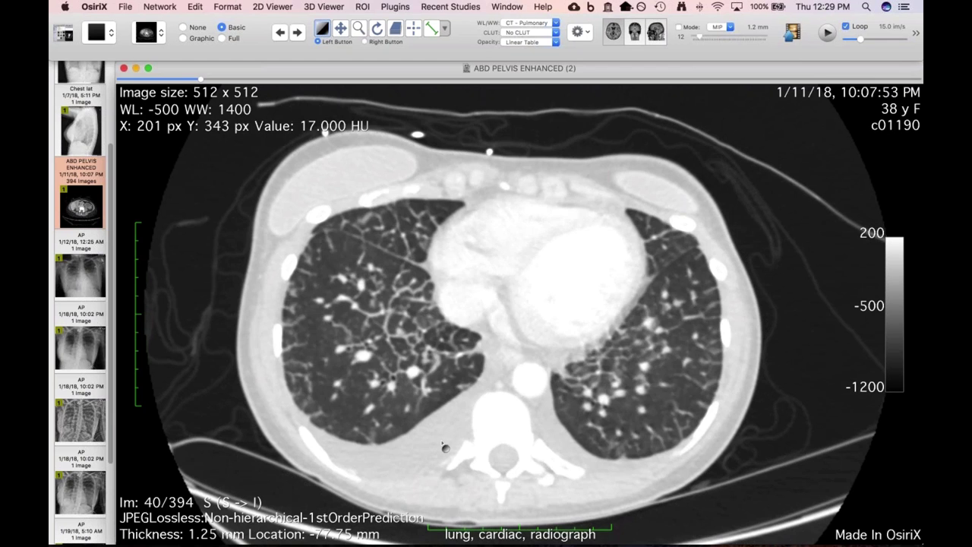
scroll(446, 448, up, 3)
scroll(446, 448, down, 13)
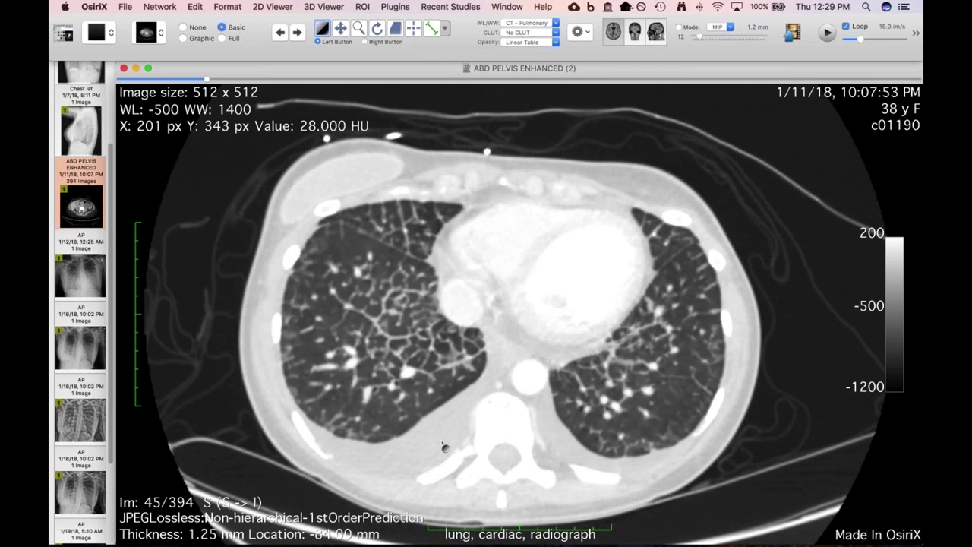
Examine the right lower lung closely, going back and forth between about CT images 37 and 43.
scroll(446, 448, down, 3)
scroll(446, 448, up, 13)
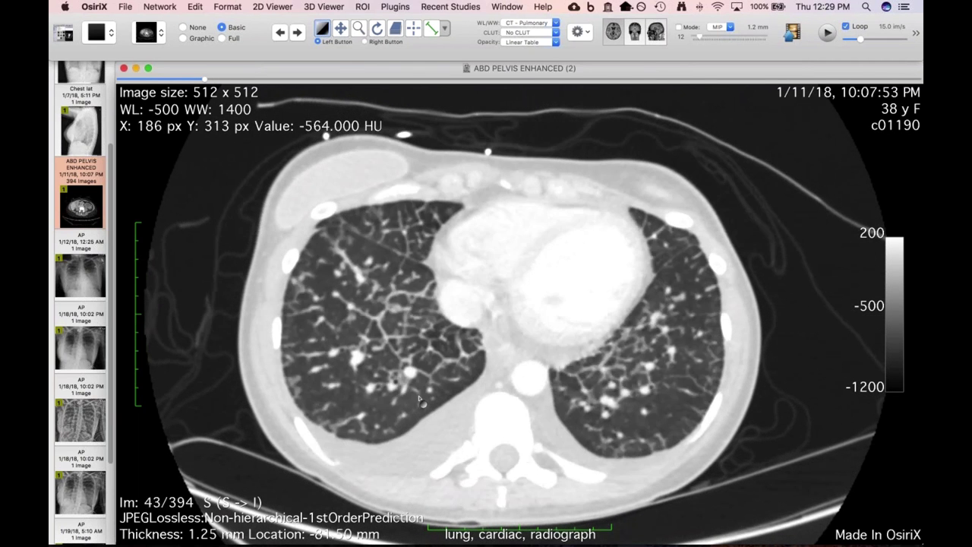
scroll(419, 398, down, 1)
scroll(395, 391, up, 4)
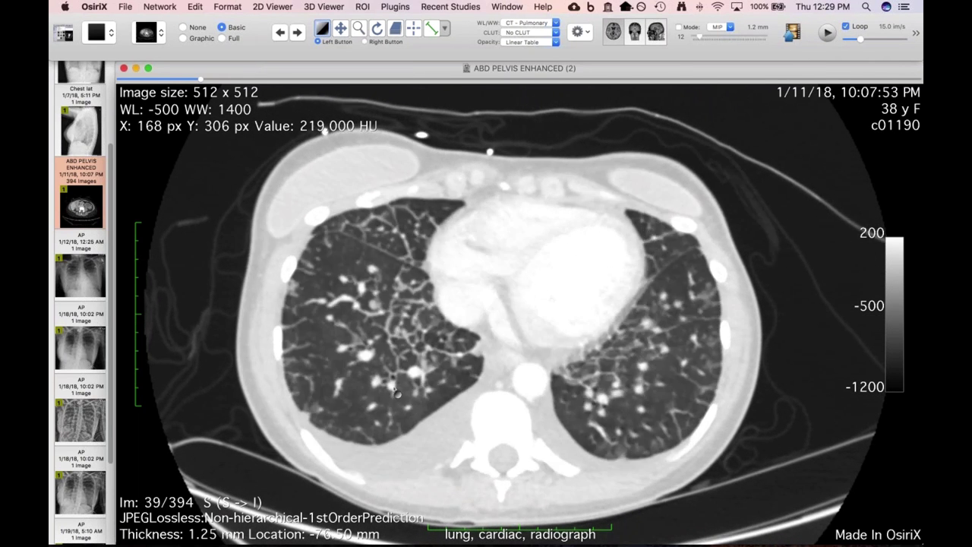
scroll(395, 391, up, 1)
scroll(395, 391, down, 1)
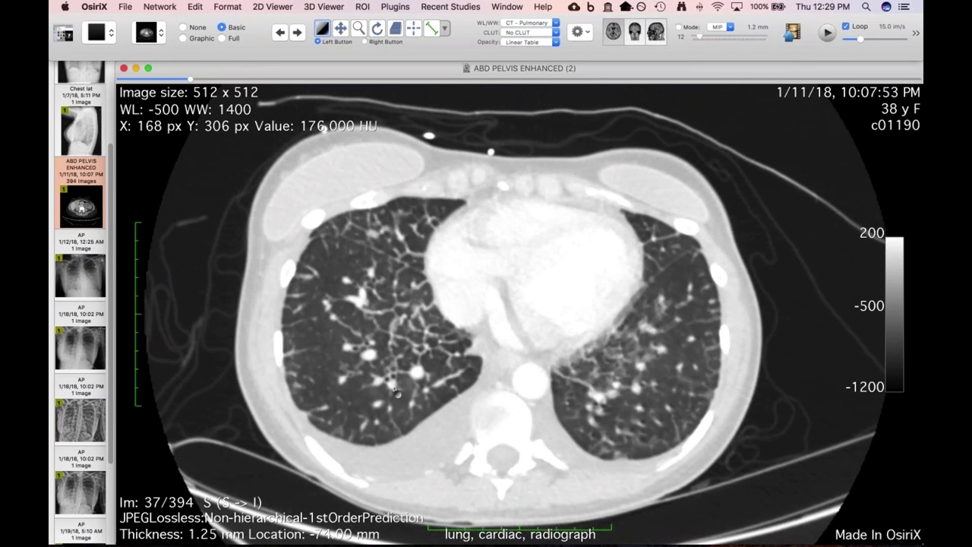
scroll(395, 391, down, 6)
scroll(399, 390, up, 1)
Apply the CT - Abdomen window preset to the CT and review the heart upward from image 42.
key(F2)
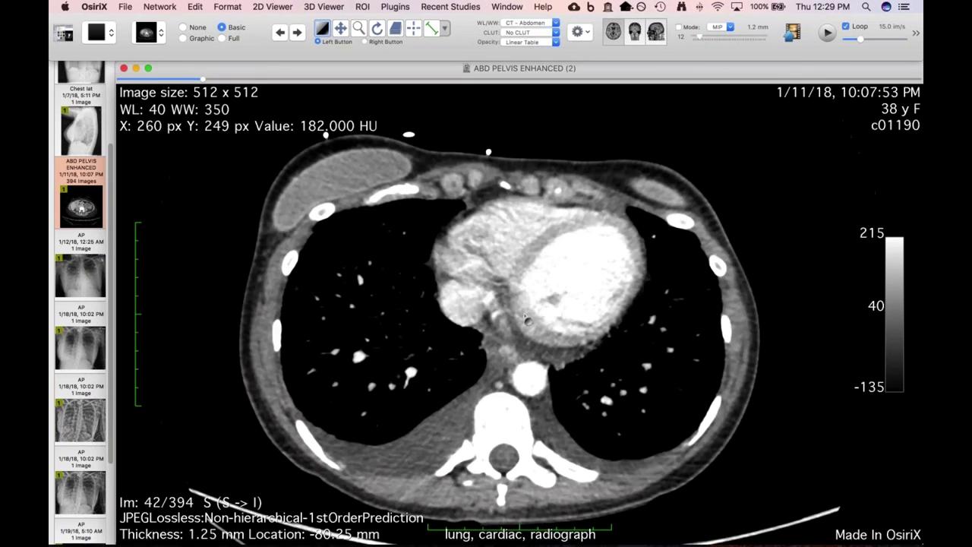
scroll(527, 320, up, 18)
scroll(546, 327, down, 2)
scroll(546, 327, down, 4)
Switch the CT back to the CT - Pulmonary window preset and review the lungs around images 38 to 41.
key(F3)
scroll(427, 418, down, 2)
scroll(426, 418, down, 11)
scroll(411, 380, up, 3)
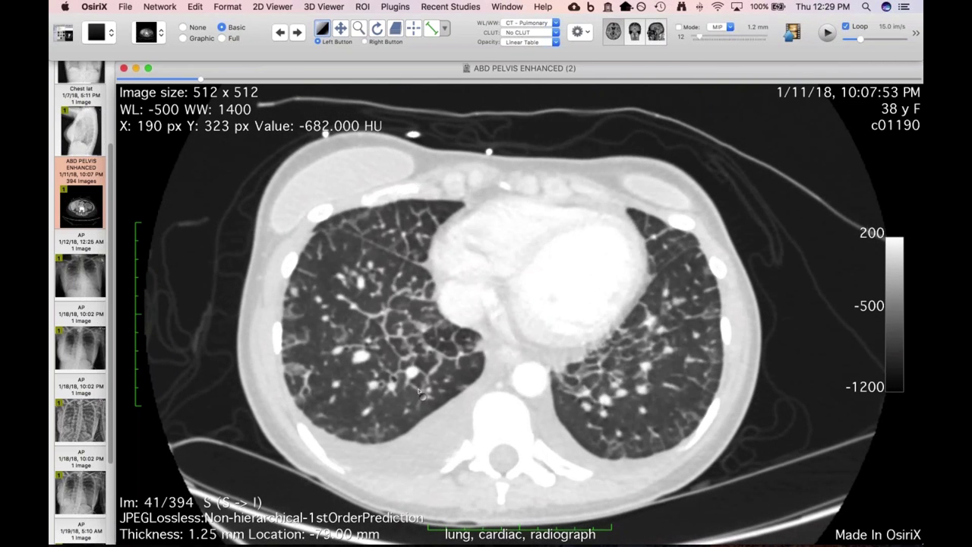
scroll(403, 366, up, 2)
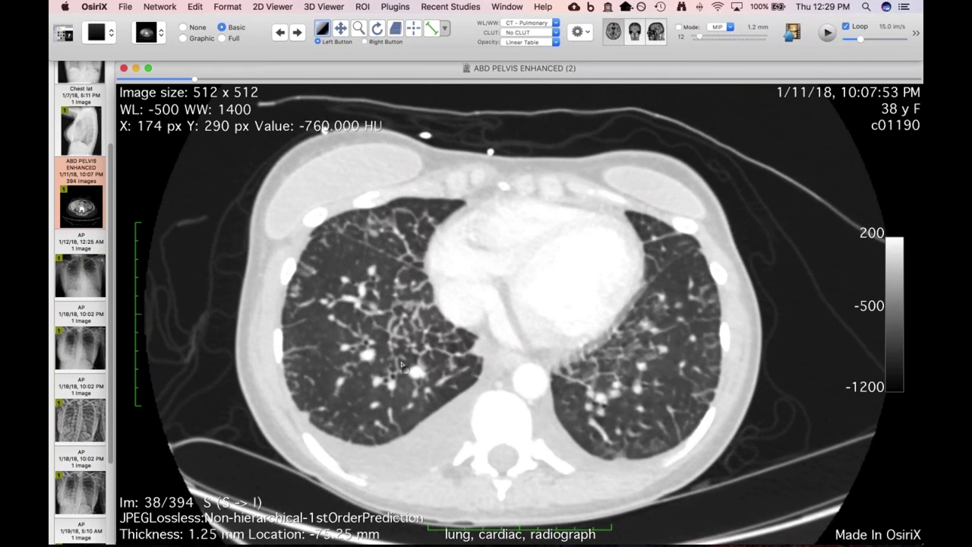
Review the lungs at a higher level, going back and forth between CT images 25 and 31.
scroll(402, 366, up, 4)
scroll(407, 375, up, 10)
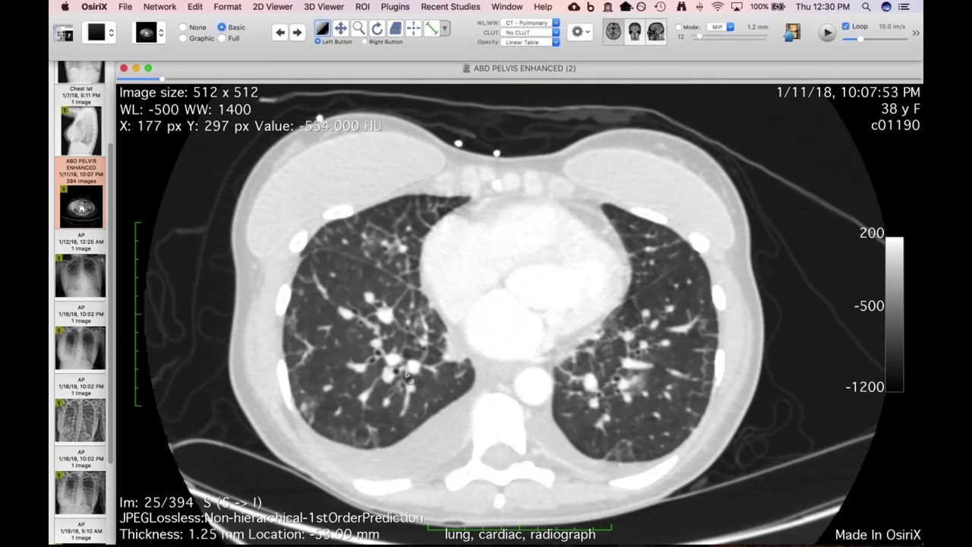
scroll(408, 375, down, 9)
scroll(408, 375, up, 2)
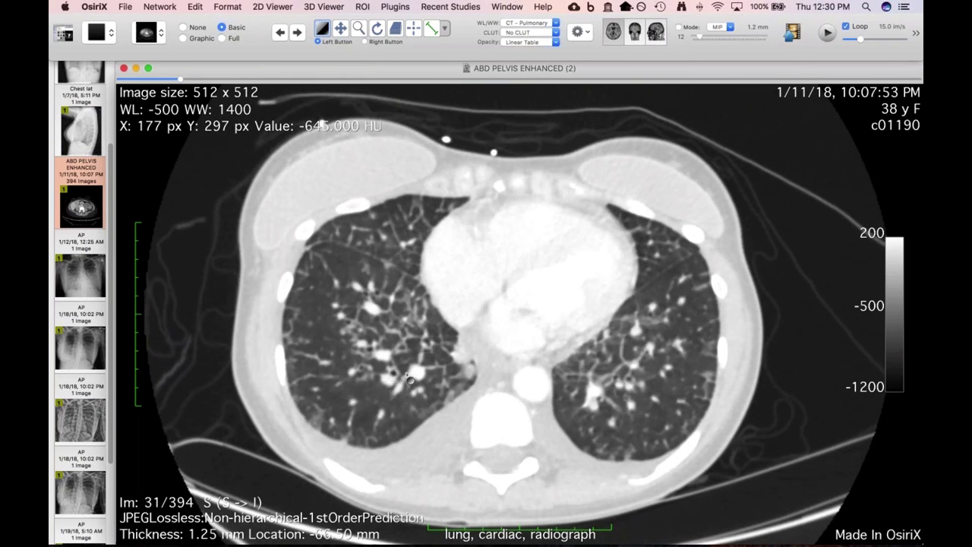
scroll(410, 377, up, 1)
scroll(403, 344, up, 5)
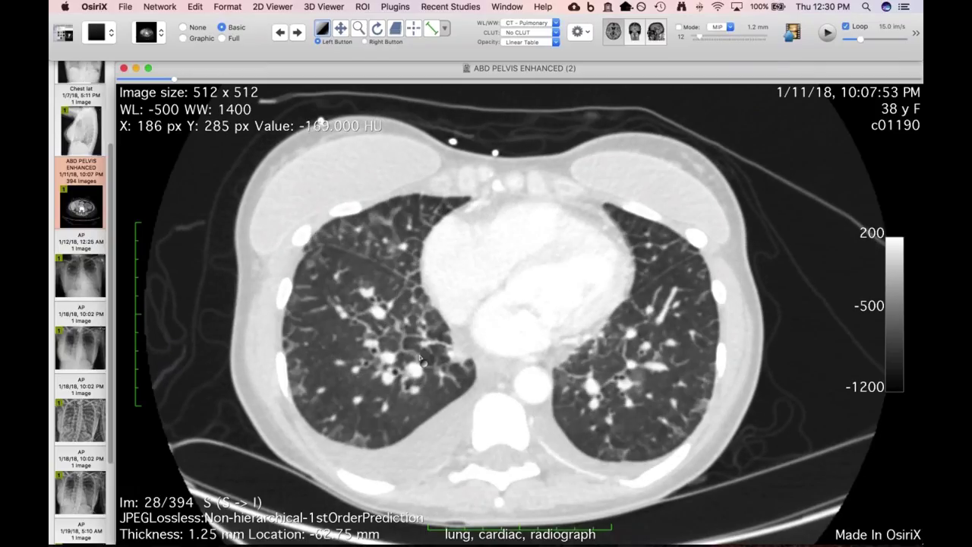
scroll(435, 433, down, 6)
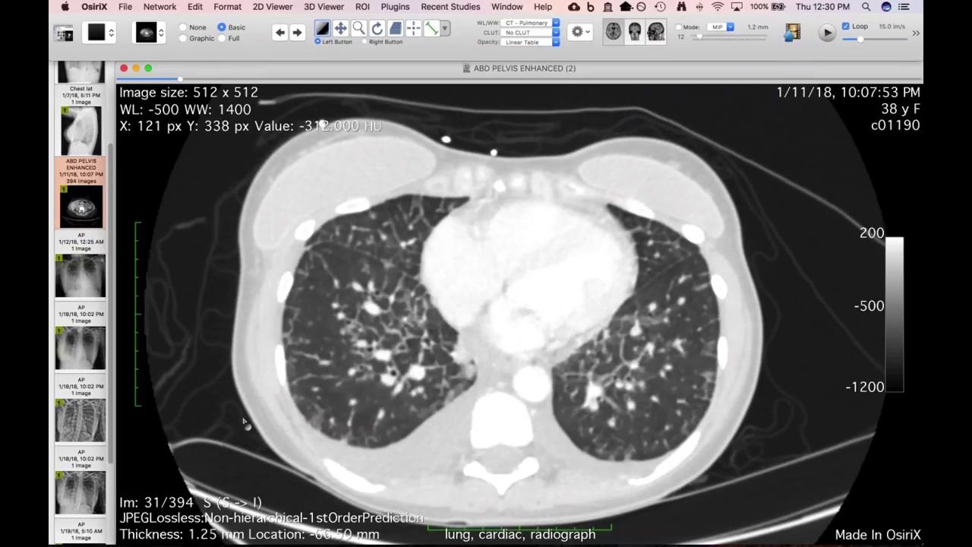
Open the 1/12/18 AP radiograph, zoom it out slightly, and compare it side by side with the 1/7/18 PA chest radiograph.
click(82, 274)
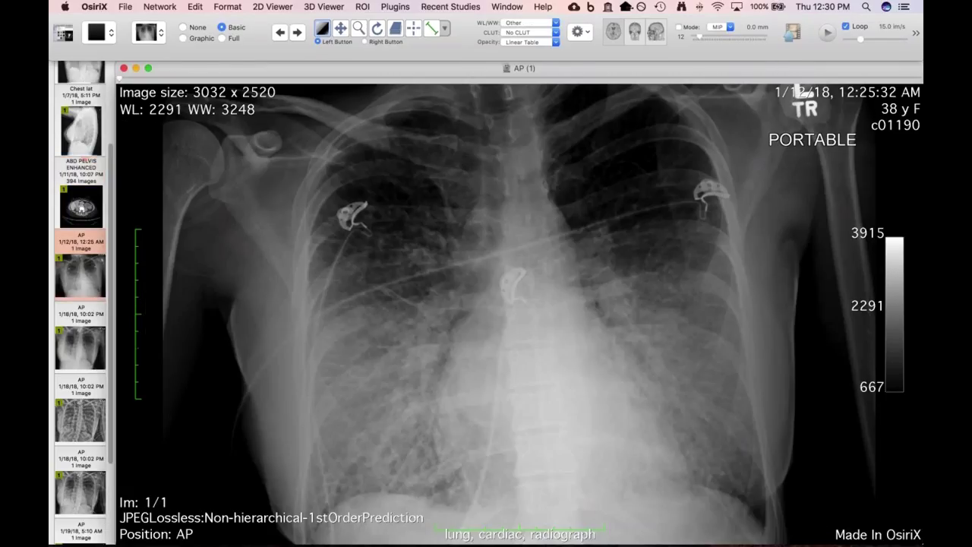
key(z)
drag(453, 397, 449, 418)
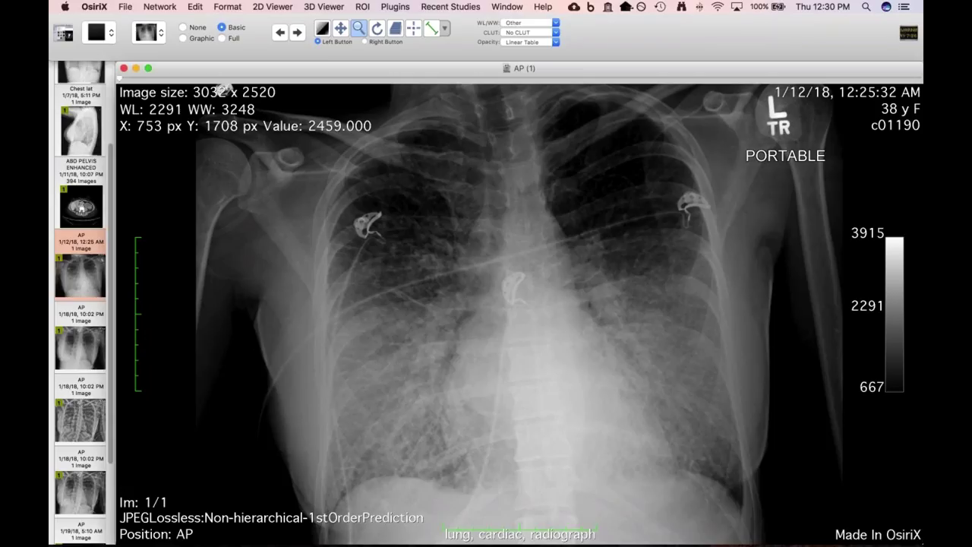
scroll(77, 145, up, 3)
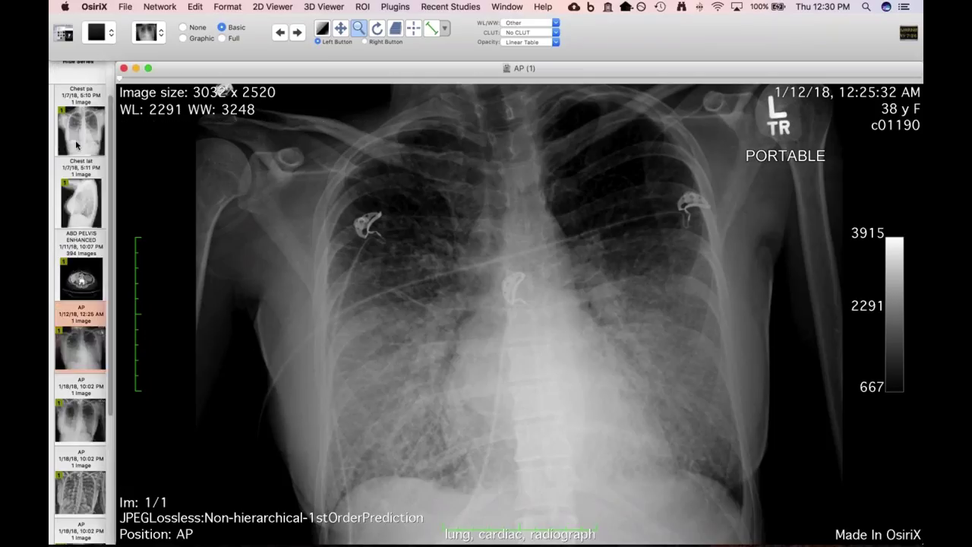
drag(74, 137, 243, 239)
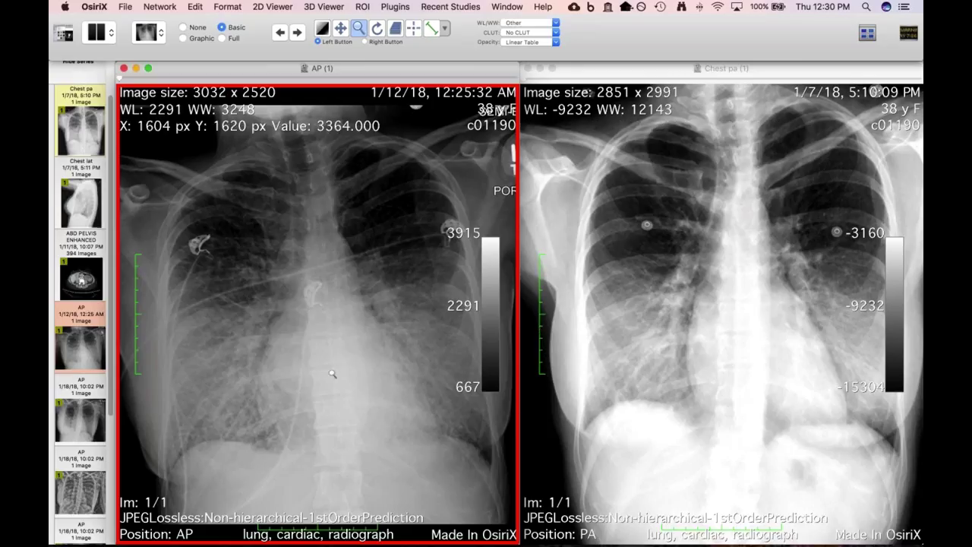
Close both viewers, reopen the 1/12/18 AP radiograph from the database, and place the 1/7/18 PA radiograph beside it again.
key(super+w)
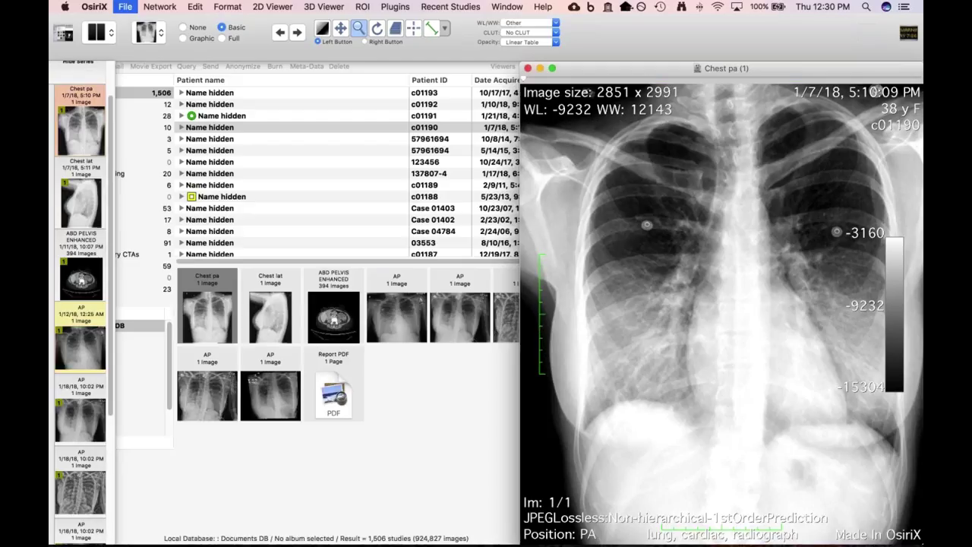
key(super+w)
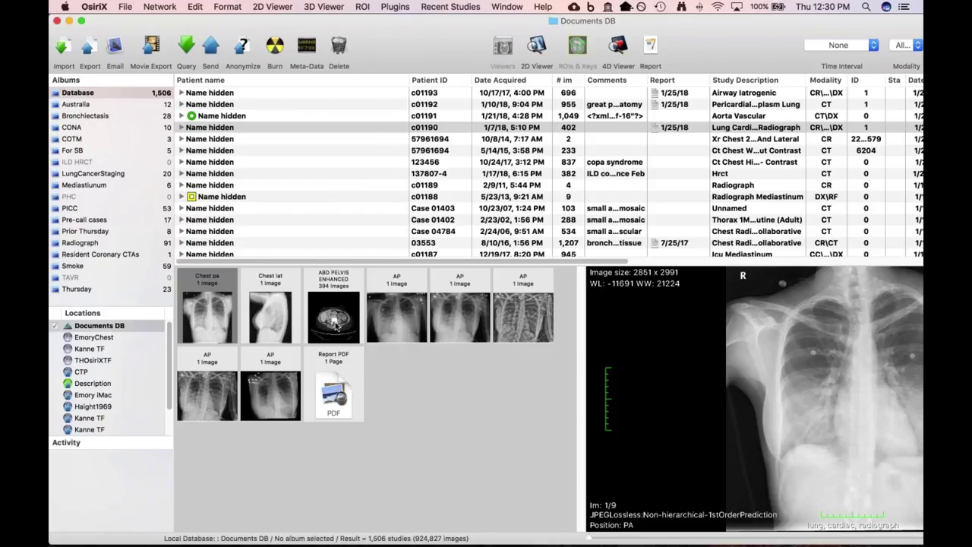
click(391, 329)
double_click(706, 288)
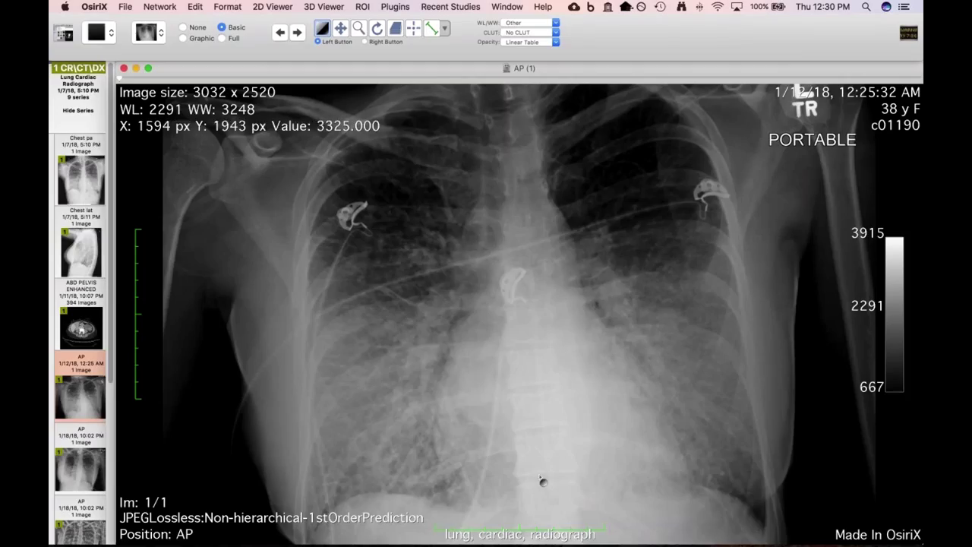
click(75, 179)
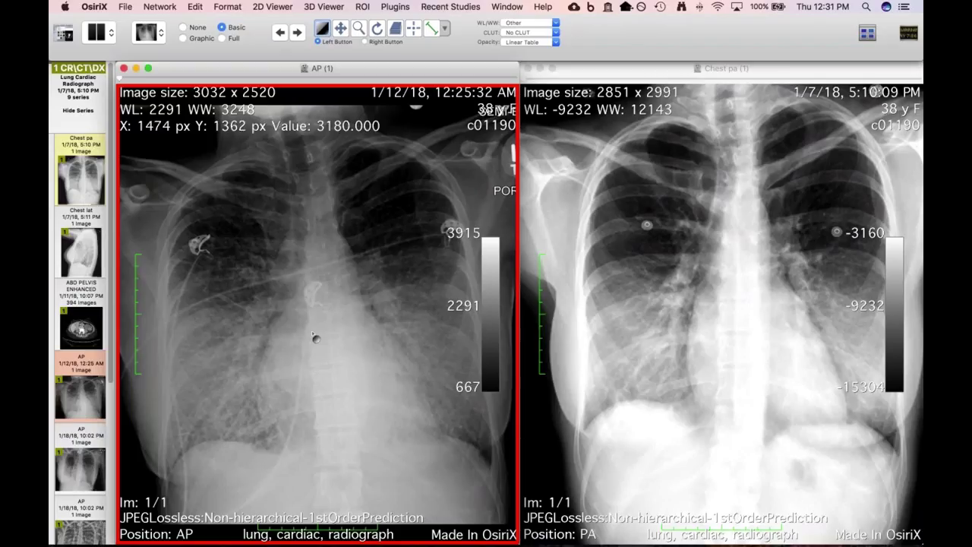
Close the comparison and open the 12/19/17 AP radiograph of the Icu Mediastinum study in the Thursday album.
key(super+w)
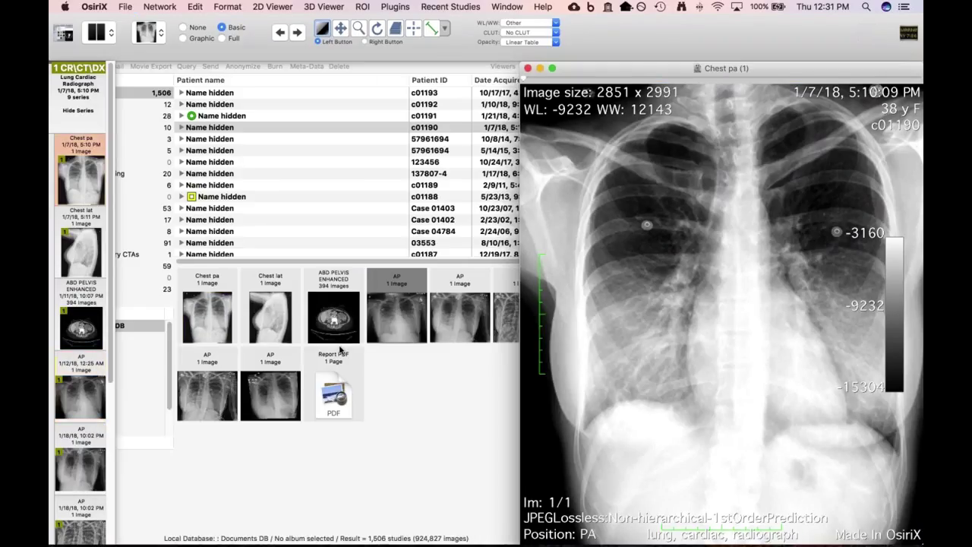
key(super+w)
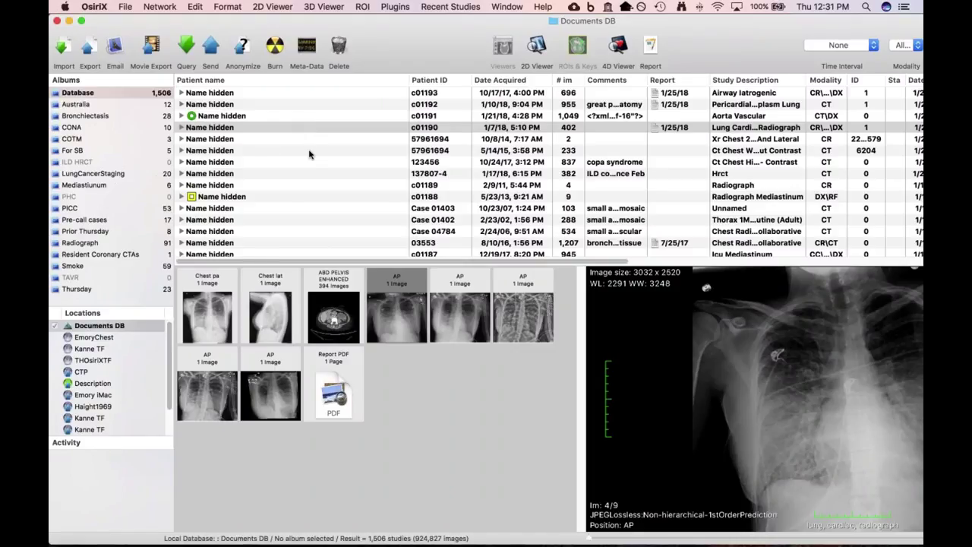
scroll(314, 174, down, 2)
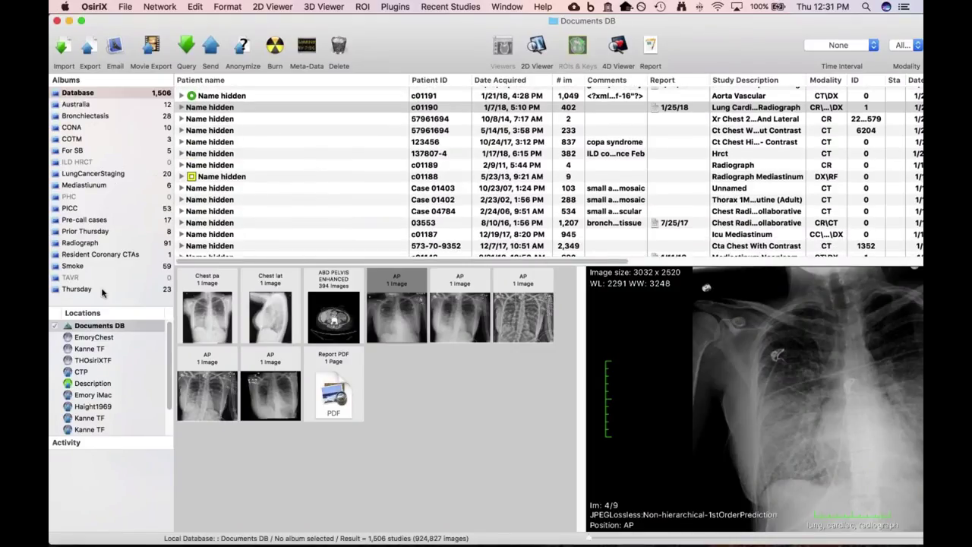
click(80, 290)
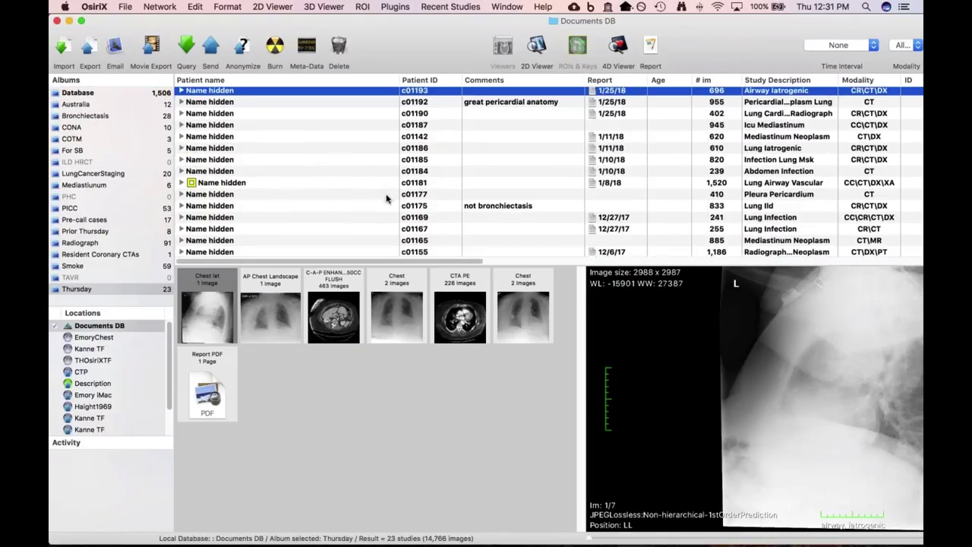
click(348, 123)
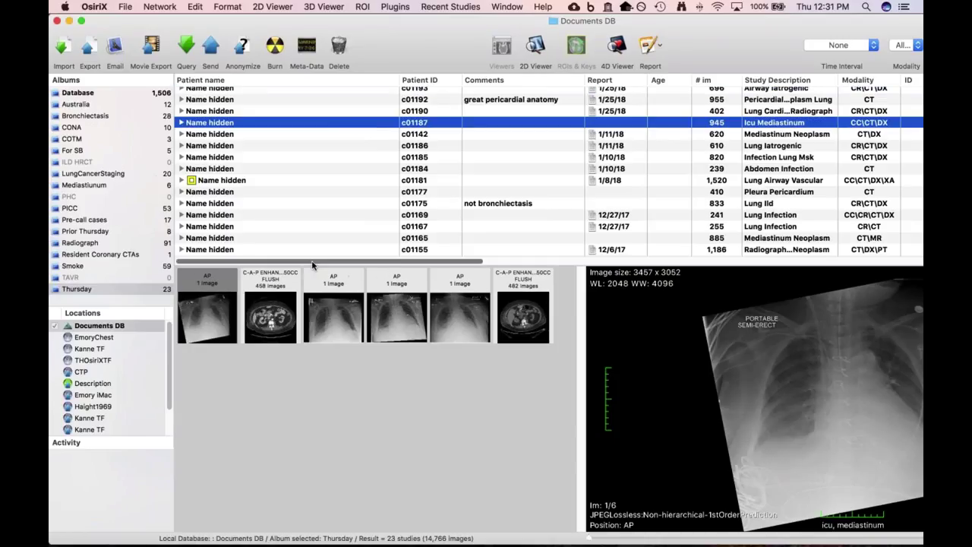
double_click(206, 315)
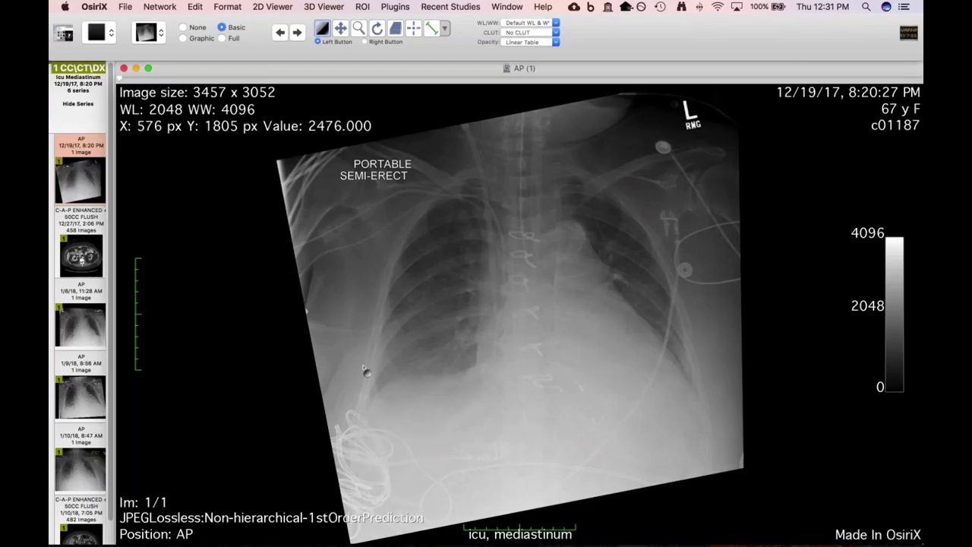
Window the 12/19/17 radiograph to WL 2176, WW 2514, and compare it and the 1/8/18 AP radiograph with the 1/9/18 one.
scroll(80, 334, down, 1)
drag(333, 395, 320, 398)
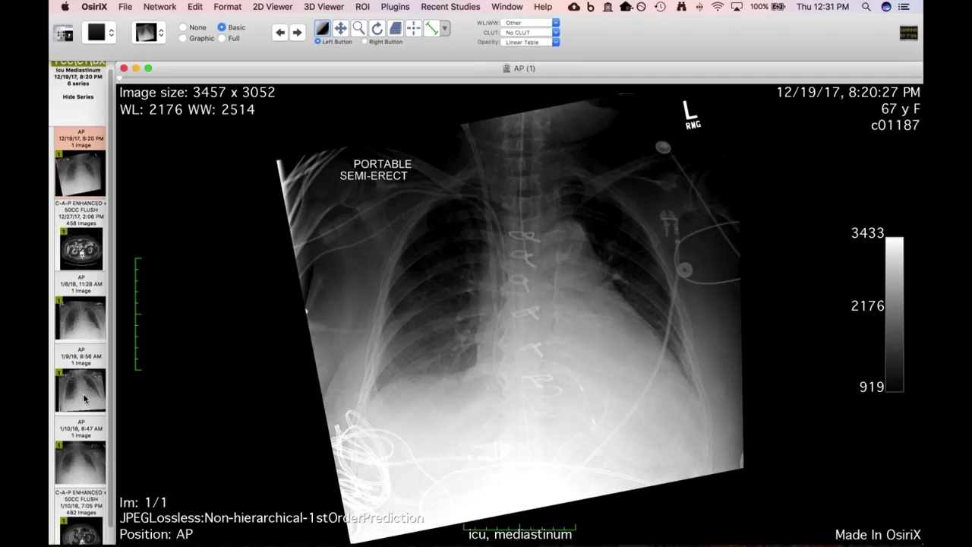
drag(76, 378, 679, 376)
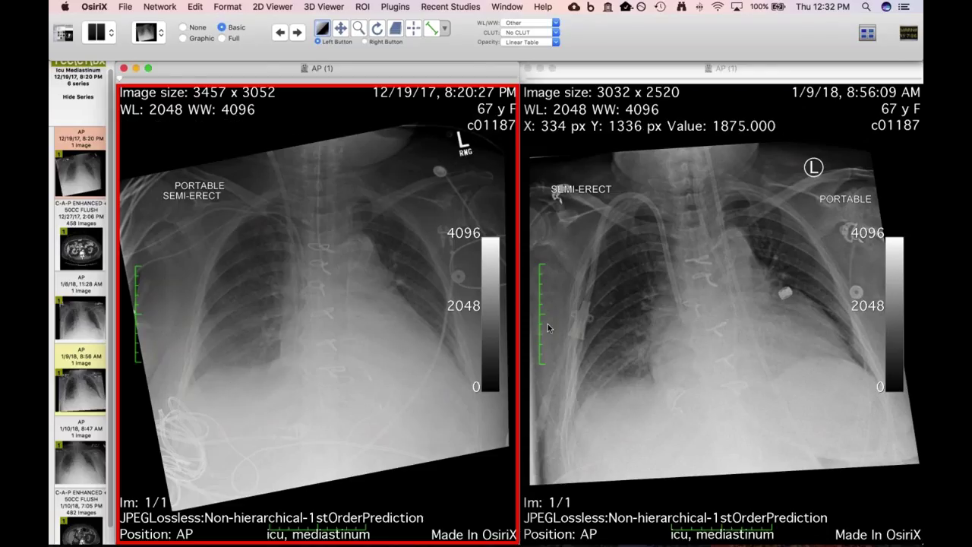
click(80, 326)
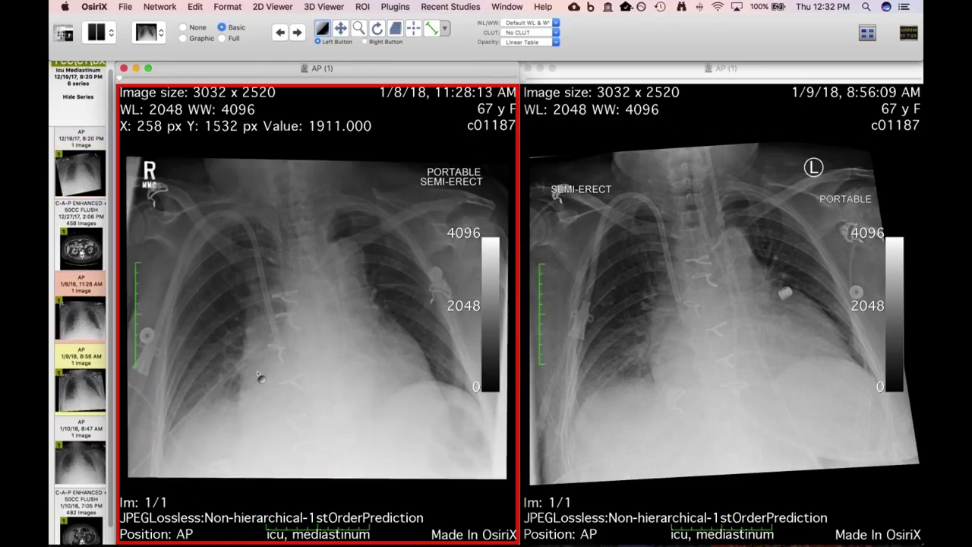
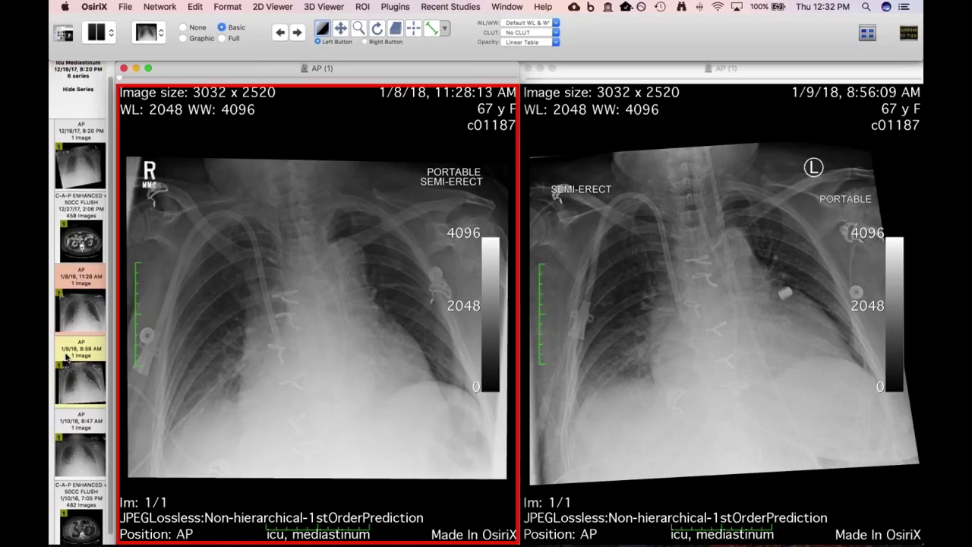
Load the 12/27/17 C-A-P ENHANCED + 50CC FLUSH CT beside the 1/9/18 radiograph and reformat it in the coronal plane.
click(67, 238)
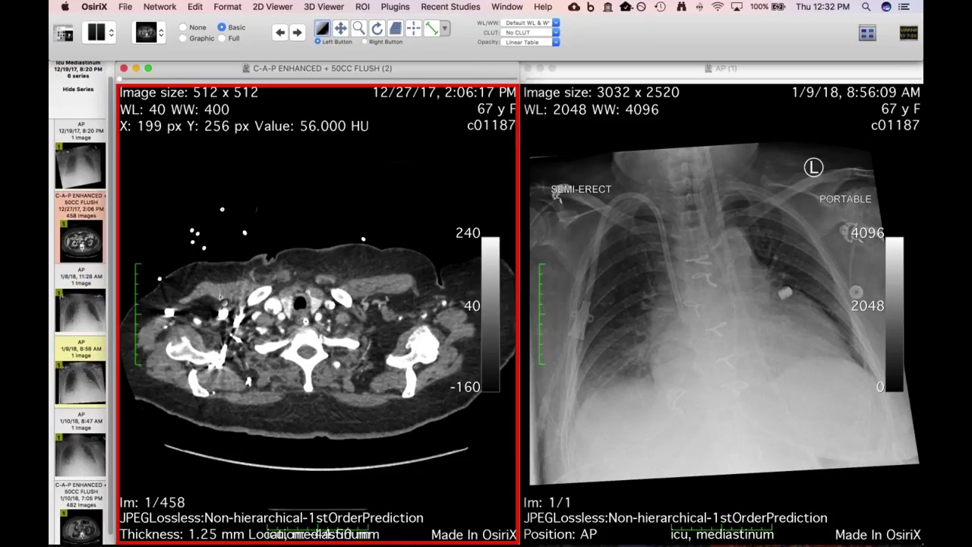
drag(356, 212, 357, 214)
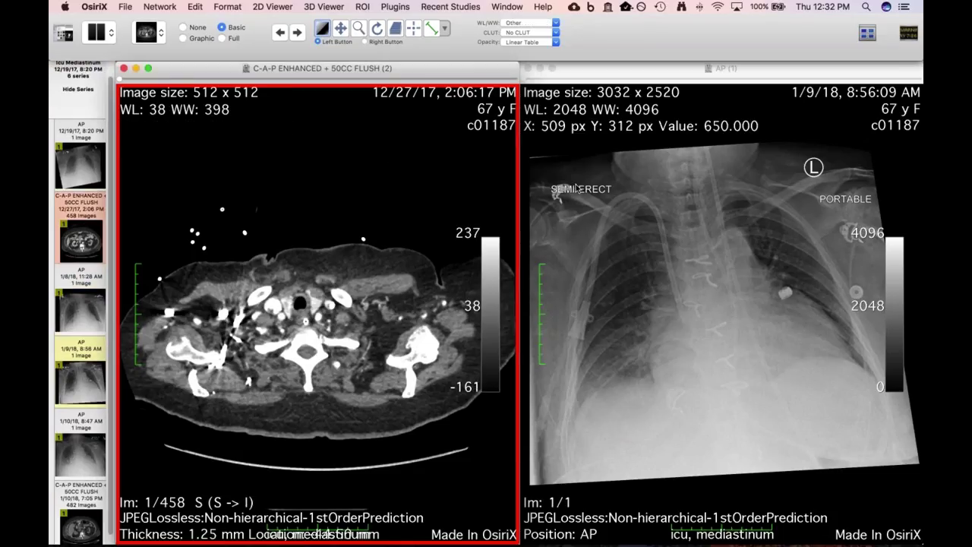
click(634, 32)
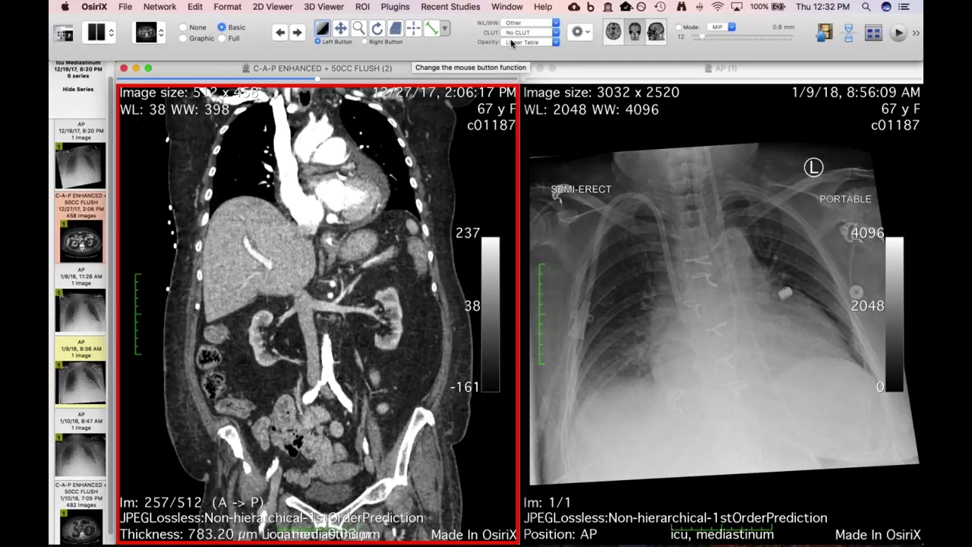
Enable a 29.8 mm MIP slab on the coronal CT, apply the CT - Bone window preset, and review forward to images 247-284.
click(678, 28)
drag(700, 36, 721, 35)
key(2)
key(3)
scroll(281, 245, up, 15)
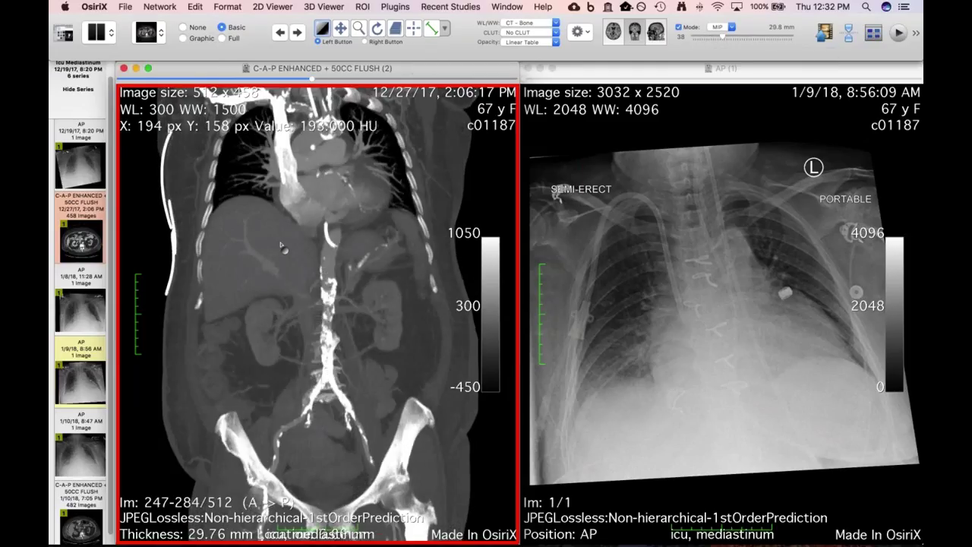
Window the 12/27/17 coronal MIP to WL 389, WW 3337 at images 165-202 and shift the image down in its view.
scroll(281, 245, up, 8)
drag(281, 245, 367, 243)
scroll(310, 139, up, 3)
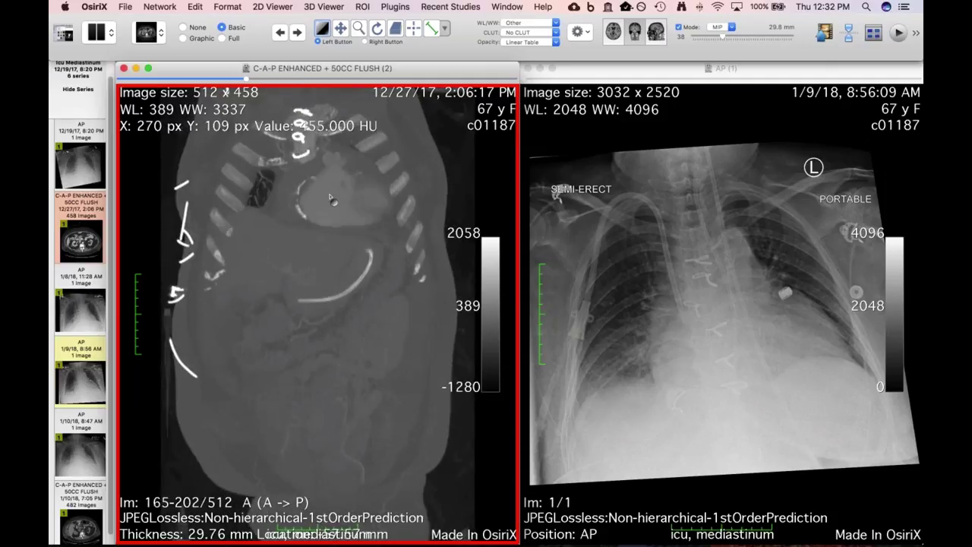
drag(328, 200, 321, 278)
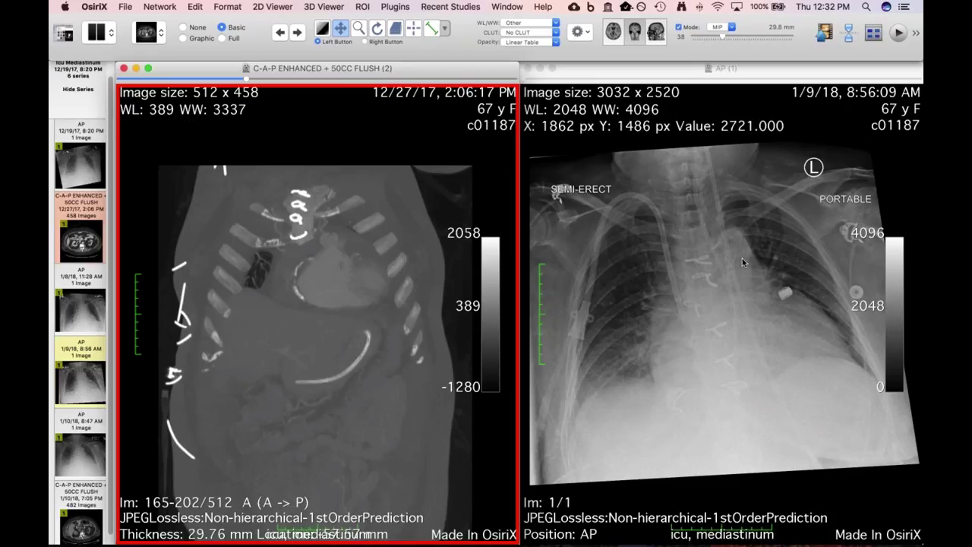
Replace the 12/27/17 CT with the 1/10/18 C-A-P ENHANCED + 50CC FLUSH series and reformat it as a coronal MIP.
scroll(74, 503, down, 2)
drag(74, 503, 343, 292)
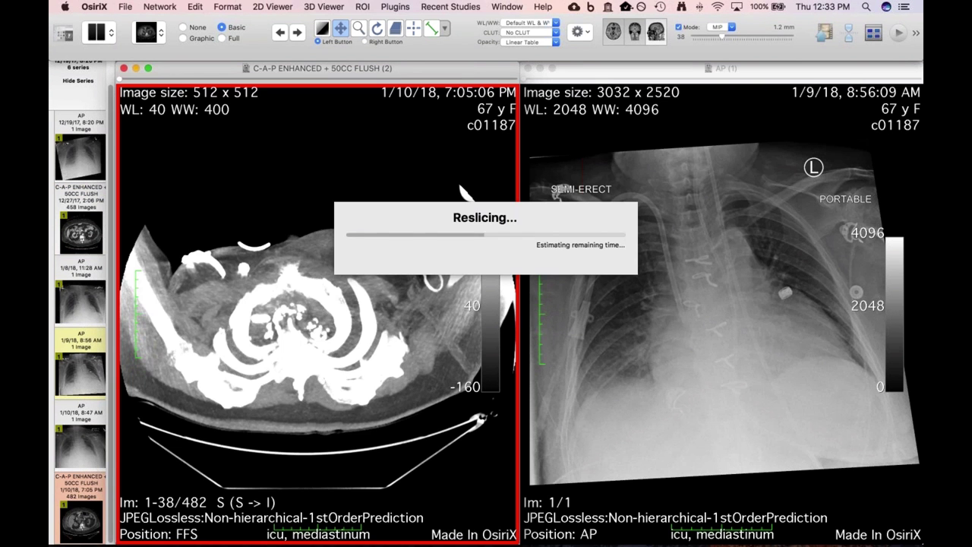
scroll(338, 294, up, 7)
scroll(338, 294, up, 10)
Enlarge and recentre the 1/10/18 coronal MIP on the sternum and window it to WL 463, WW 2733.
key(w)
drag(338, 294, 439, 457)
key(z)
key(m)
scroll(319, 450, down, 3)
scroll(320, 441, up, 8)
key(w)
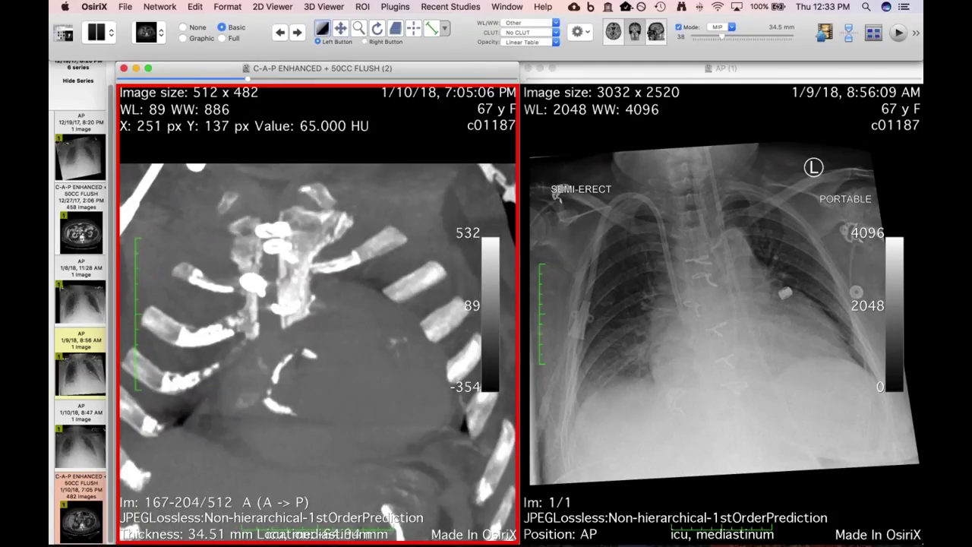
drag(319, 440, 434, 424)
scroll(434, 424, up, 6)
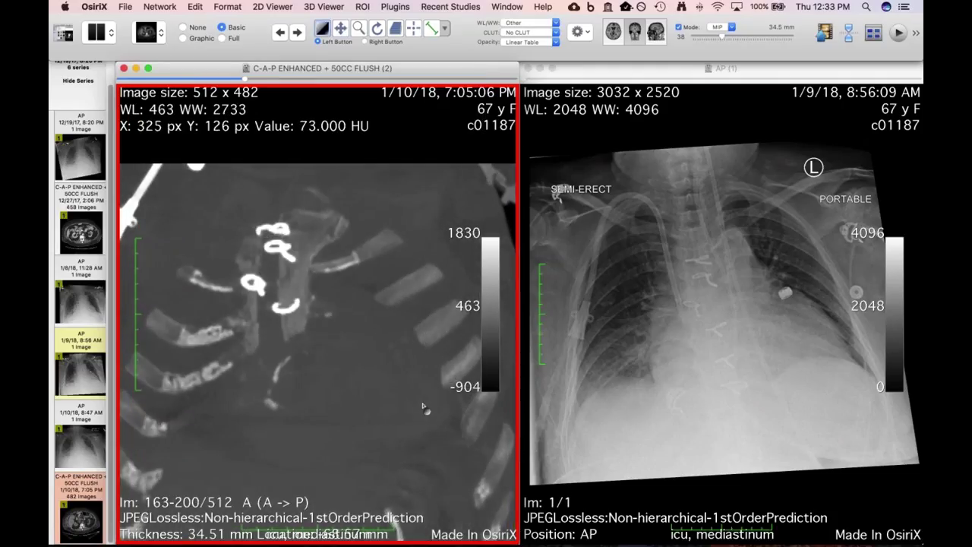
Thicken the coronal MIP slab to 66.3 mm and review the sternal wires and line forward to images 132-204.
drag(722, 36, 749, 37)
scroll(306, 378, down, 1)
scroll(306, 377, up, 5)
scroll(307, 378, down, 4)
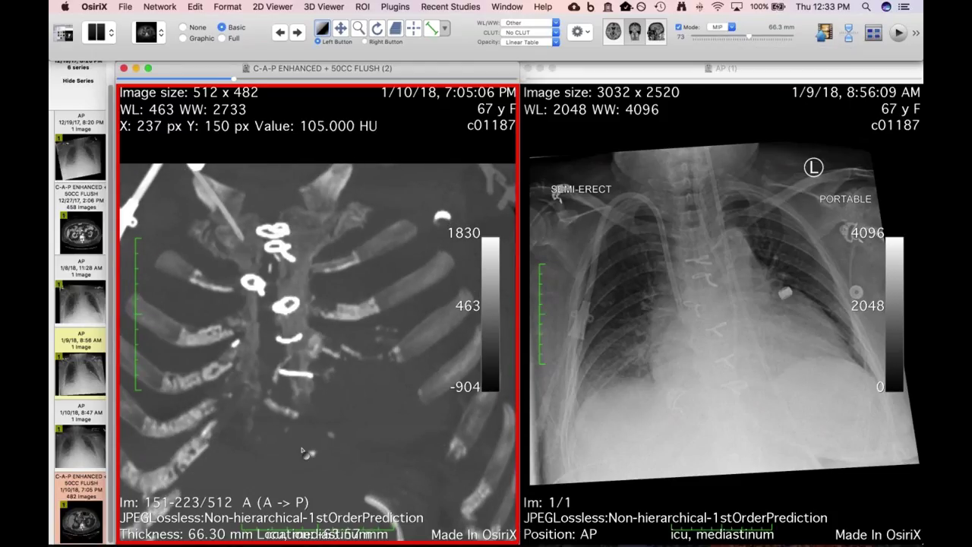
scroll(302, 452, up, 5)
scroll(303, 453, up, 4)
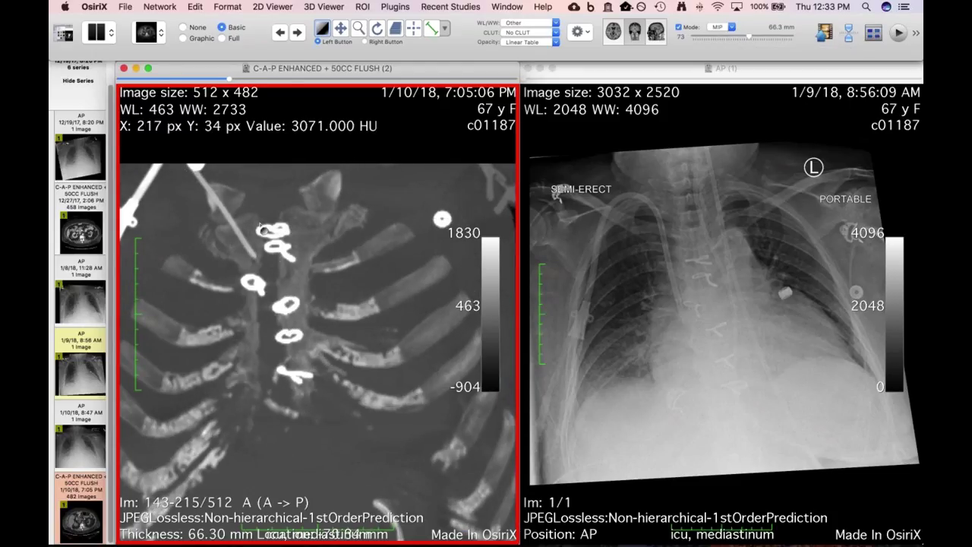
scroll(298, 411, down, 2)
scroll(298, 411, up, 5)
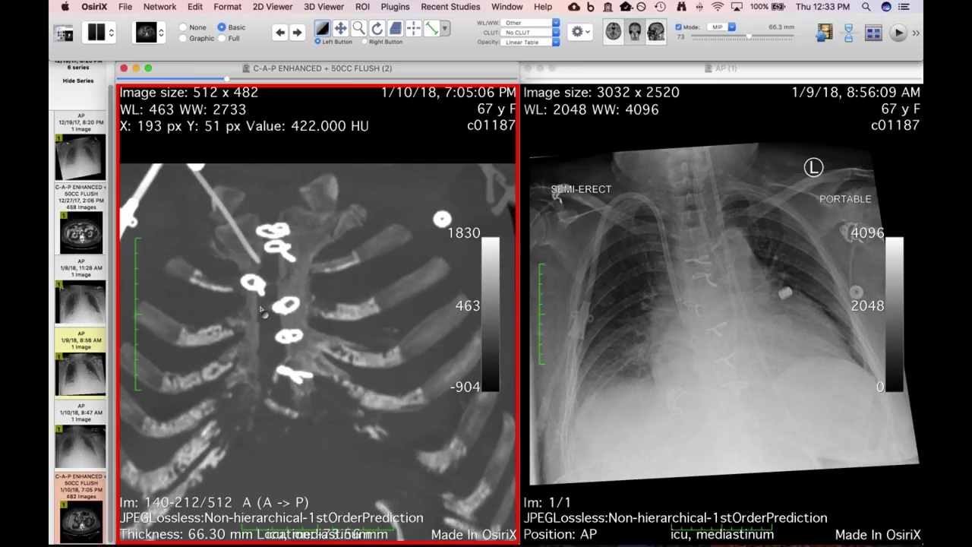
scroll(303, 344, up, 6)
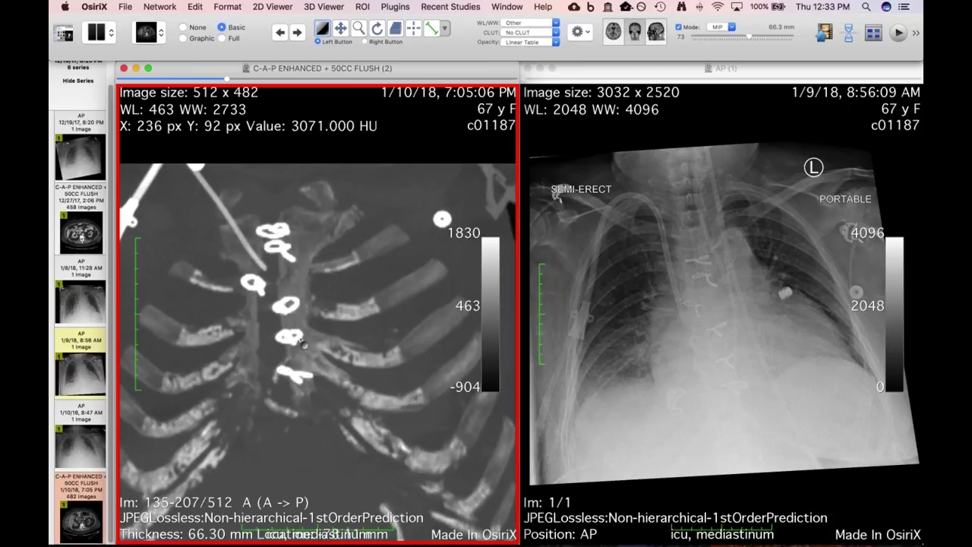
scroll(303, 343, up, 2)
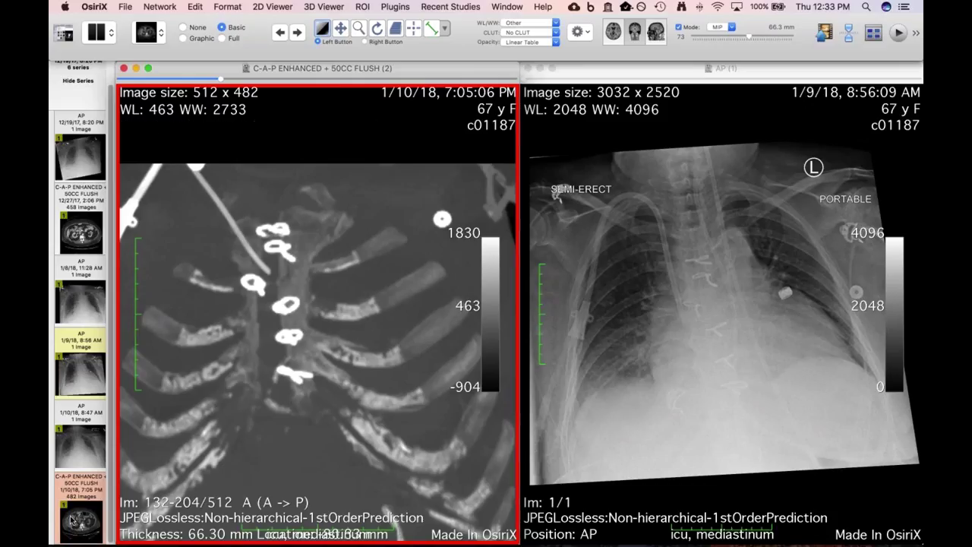
Replace the 1/9/18 radiograph with the 1/8/18 AP radiograph for comparison with the coronal CT.
click(658, 320)
drag(657, 320, 645, 327)
drag(76, 433, 61, 400)
drag(80, 301, 646, 336)
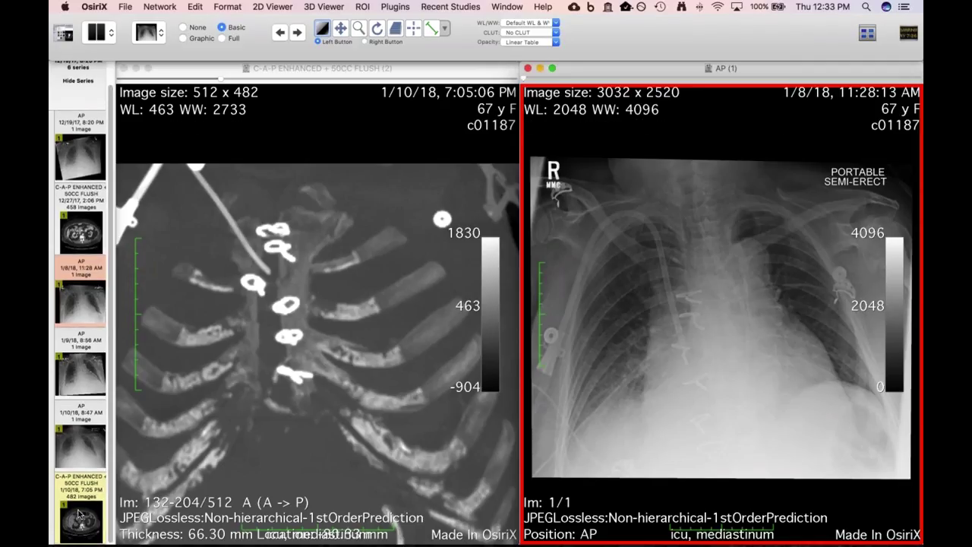
Close the 1/8/18 radiograph and show the 1/10/18 CT alone in the axial plane.
click(332, 227)
click(664, 225)
key(super+w)
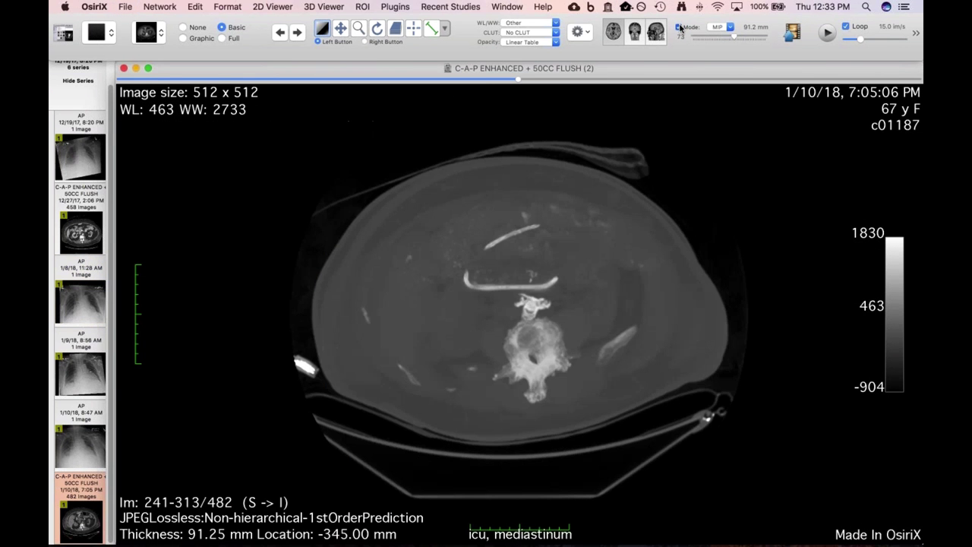
Turn off the MIP slab on the axial CT, apply the CT - Abdomen preset, and go to the heart level near image 122.
click(678, 26)
key(2)
scroll(560, 228, up, 20)
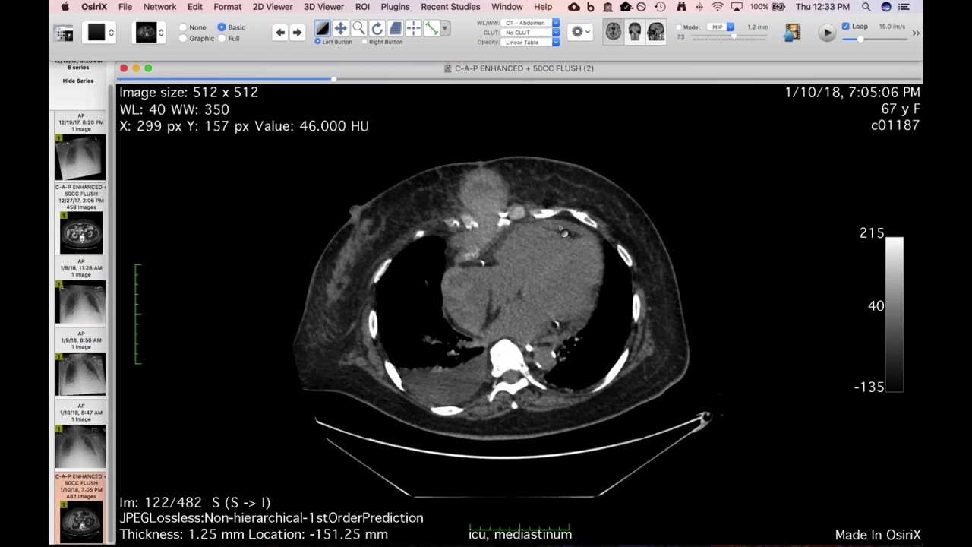
Examine the collection around the lower sternum and heart on the axial 1/10/18 CT, from image 116 down past image 151.
scroll(486, 200, down, 3)
scroll(494, 226, up, 4)
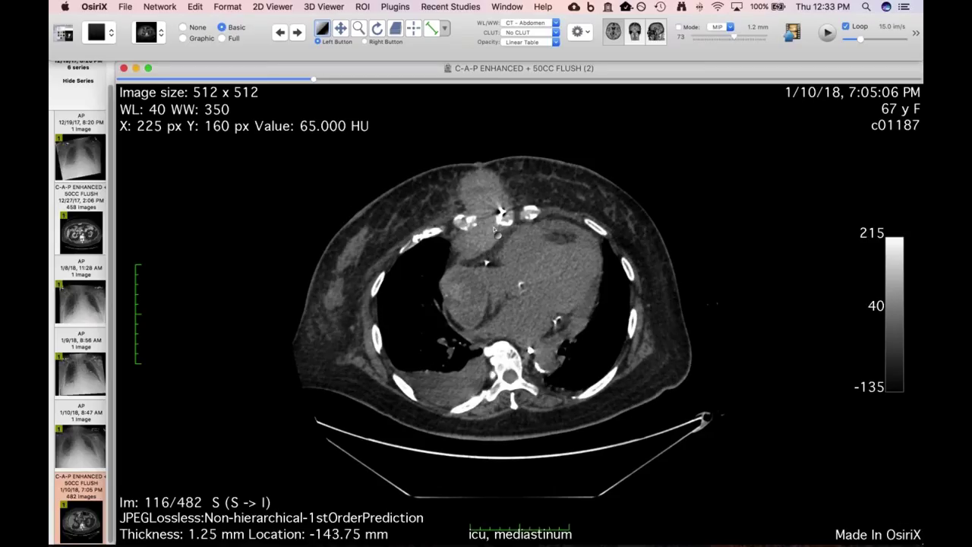
scroll(474, 191, down, 1)
scroll(480, 253, down, 20)
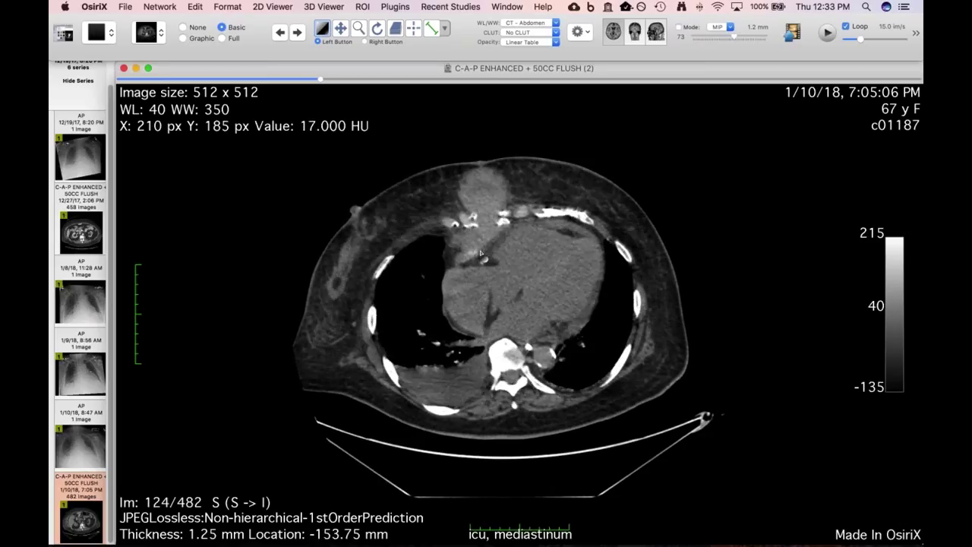
scroll(481, 255, down, 8)
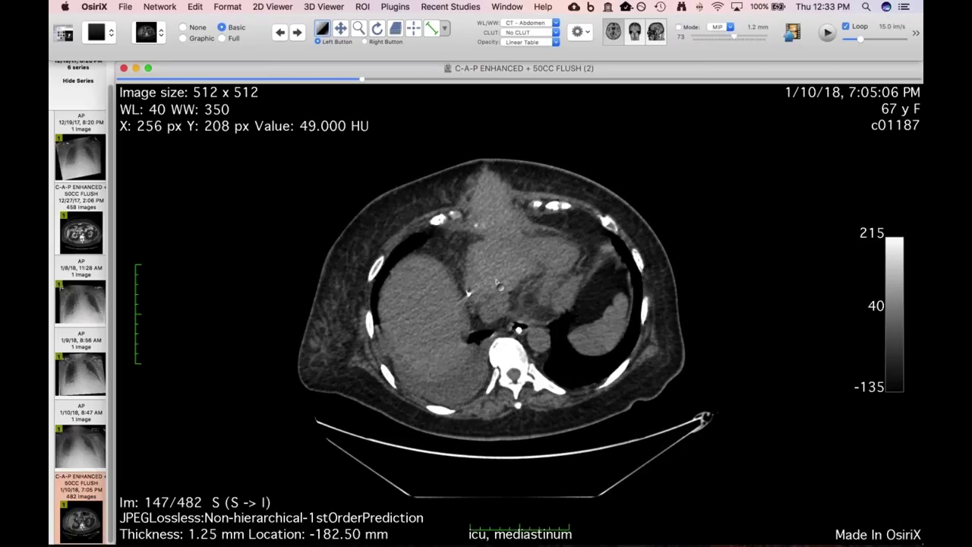
scroll(515, 239, up, 1)
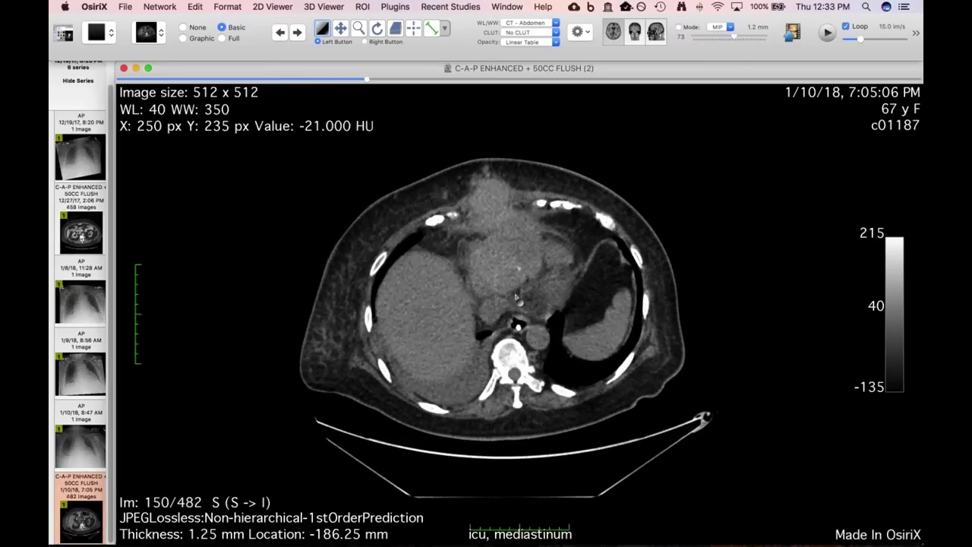
scroll(509, 283, down, 5)
Trace the retrosternal mediastinum upward on the axial CT to image 56 and back down to image 82.
scroll(508, 290, up, 17)
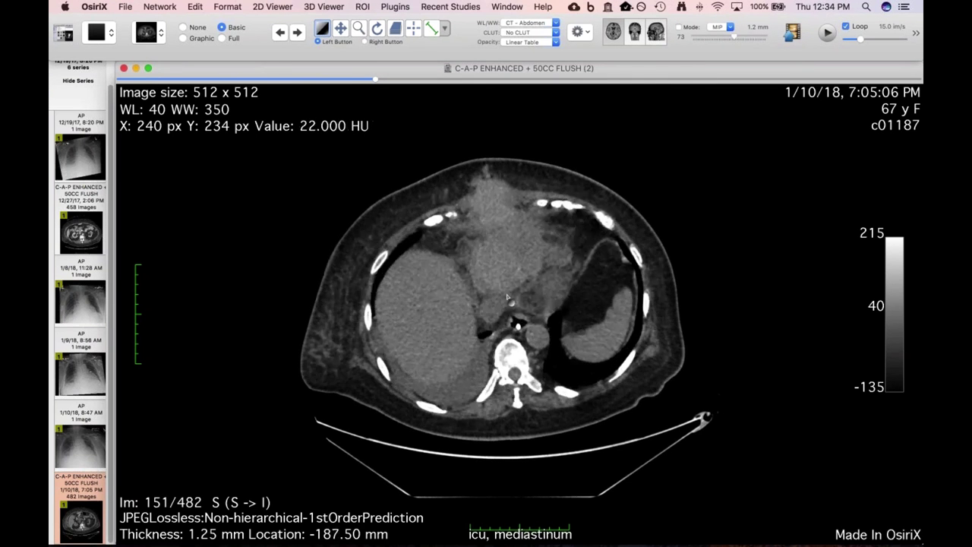
scroll(507, 297, up, 11)
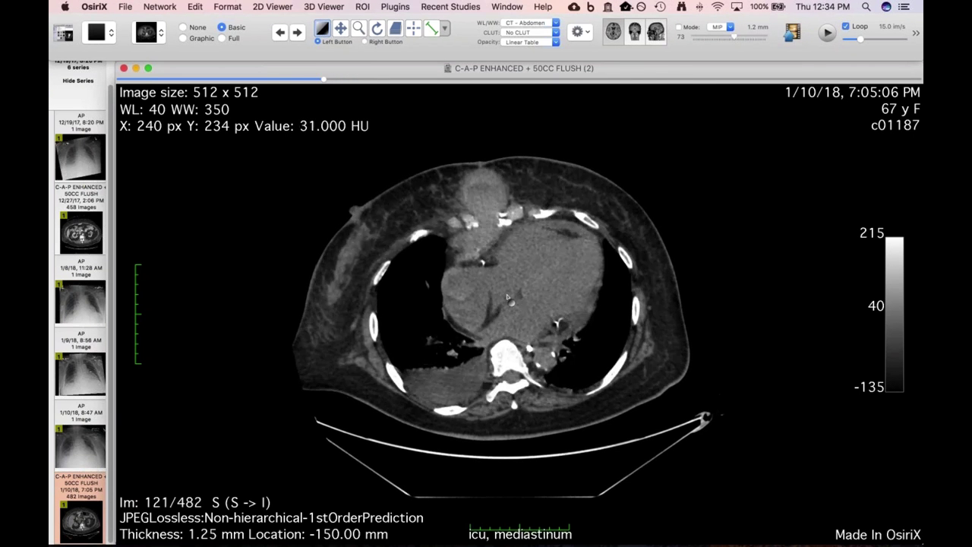
scroll(508, 297, up, 20)
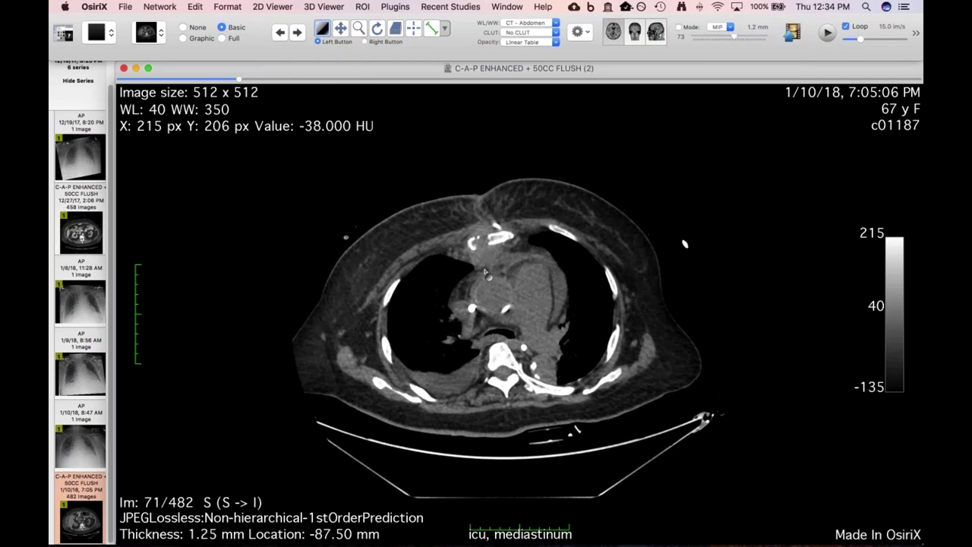
scroll(485, 272, up, 11)
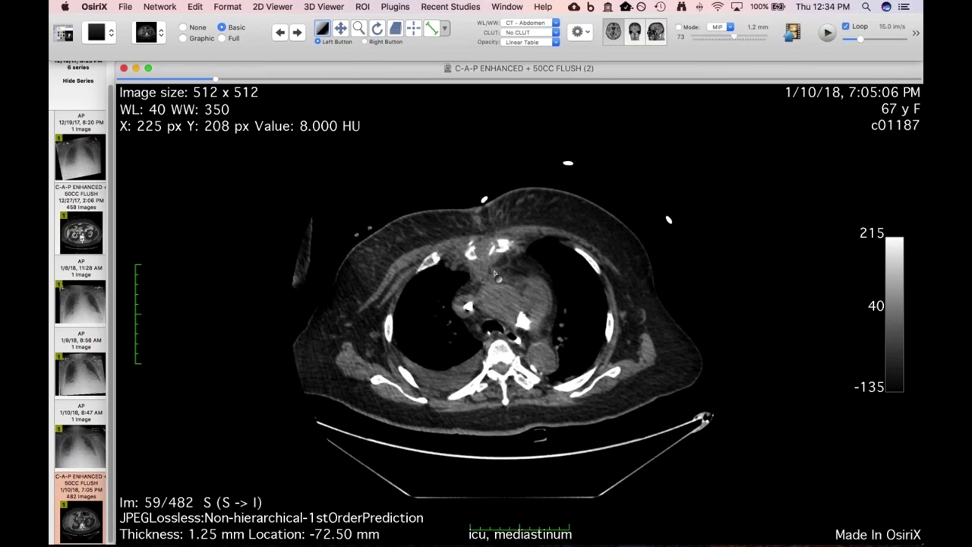
scroll(495, 274, up, 4)
scroll(494, 275, down, 15)
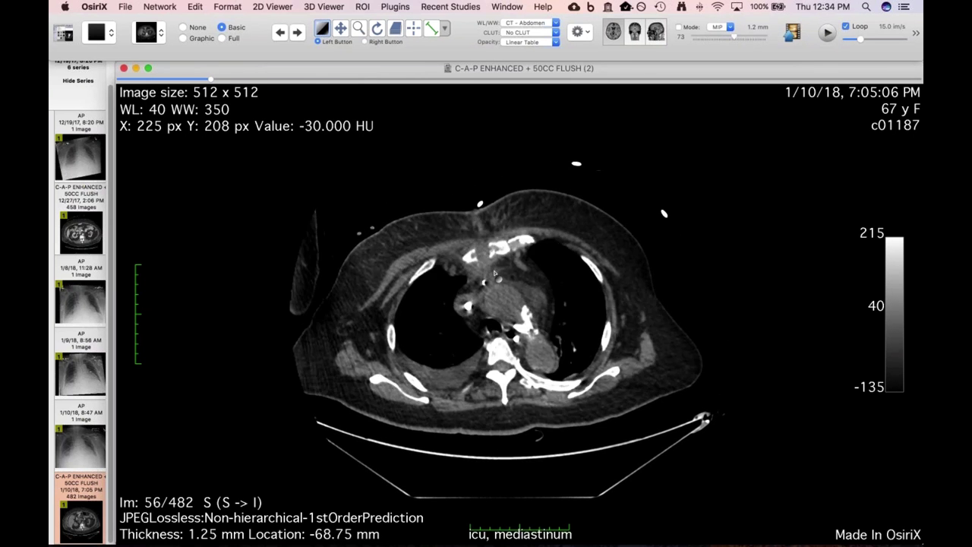
scroll(494, 275, down, 16)
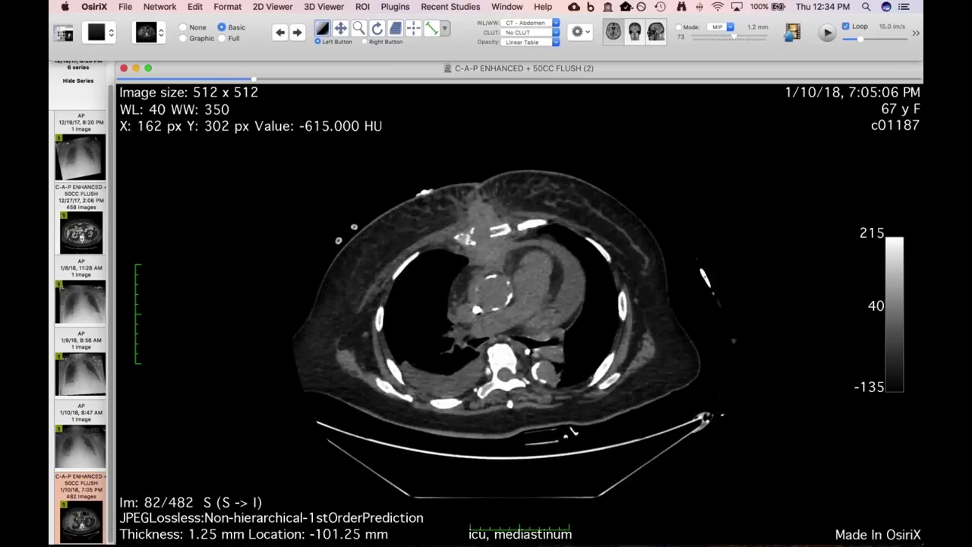
Revisit the 1/9/18 AP radiograph and the 12/27/17 CT, and return to the 1/10/18 CT.
click(74, 365)
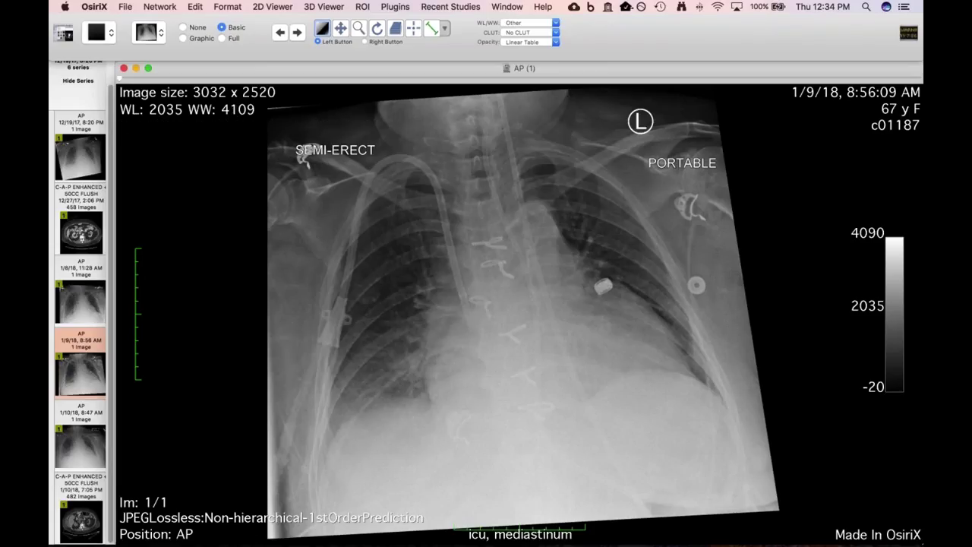
click(72, 230)
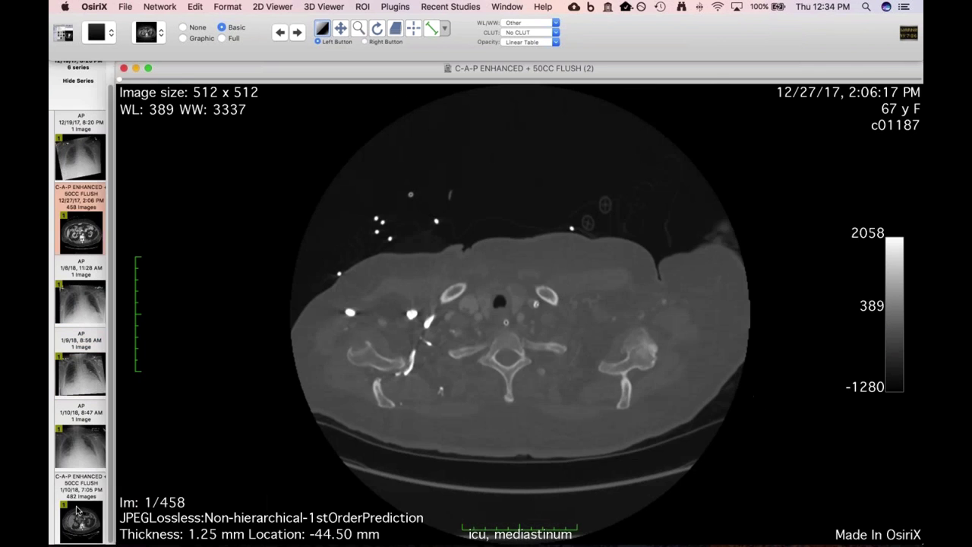
click(76, 509)
Examine the enlarged axial 1/10/18 CT from the thoracic inlet down to the heart at image 98, following the sternum and mediastinum.
scroll(528, 334, up, 15)
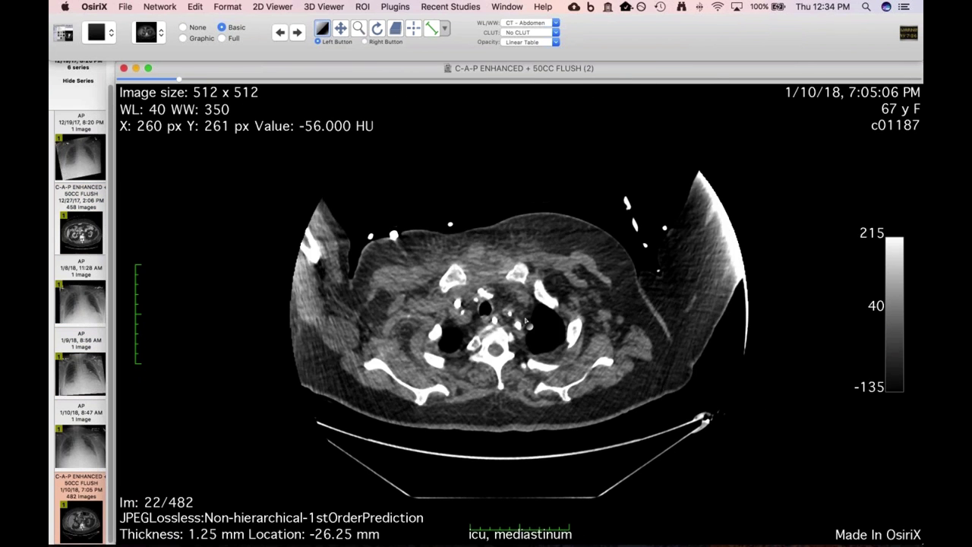
scroll(526, 322, down, 5)
scroll(525, 320, down, 14)
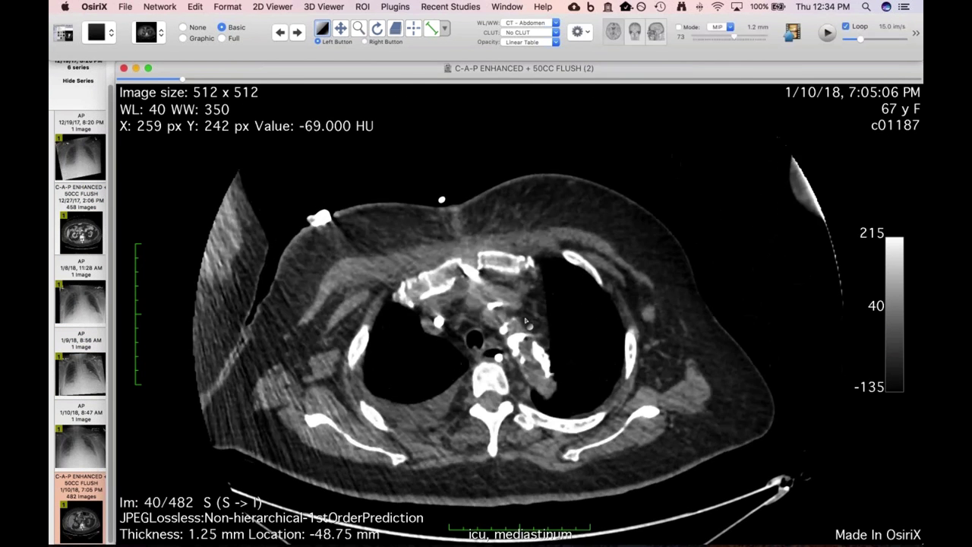
scroll(526, 320, down, 5)
scroll(502, 288, up, 2)
scroll(474, 248, down, 20)
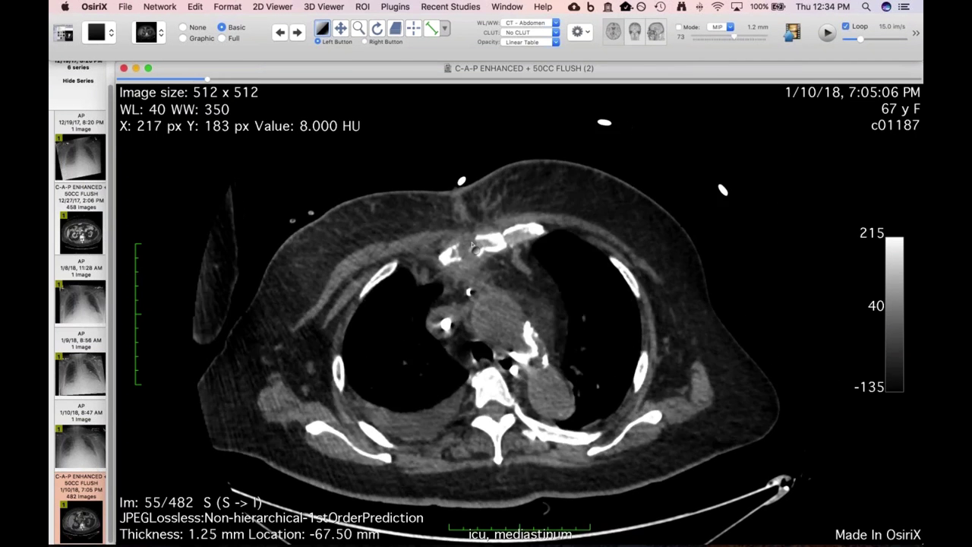
scroll(475, 248, down, 11)
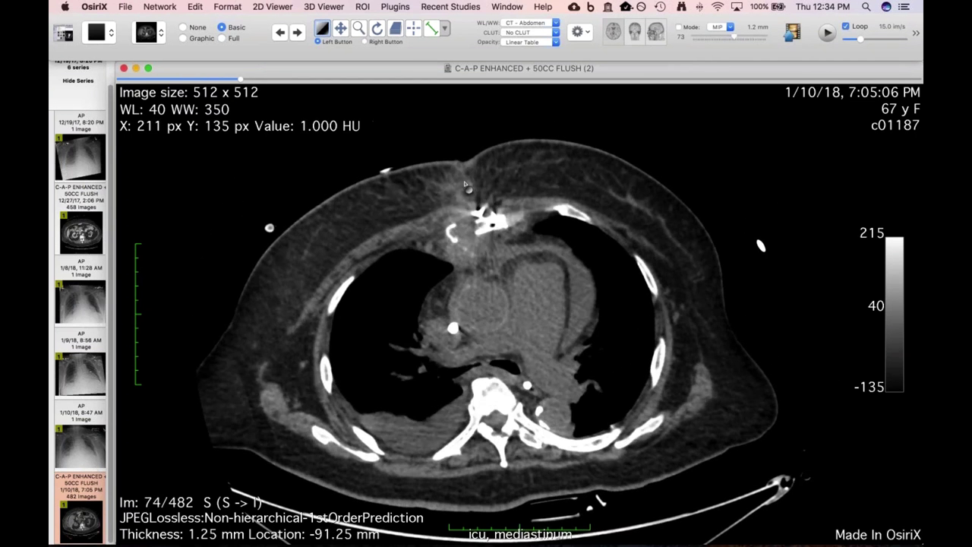
scroll(466, 184, down, 7)
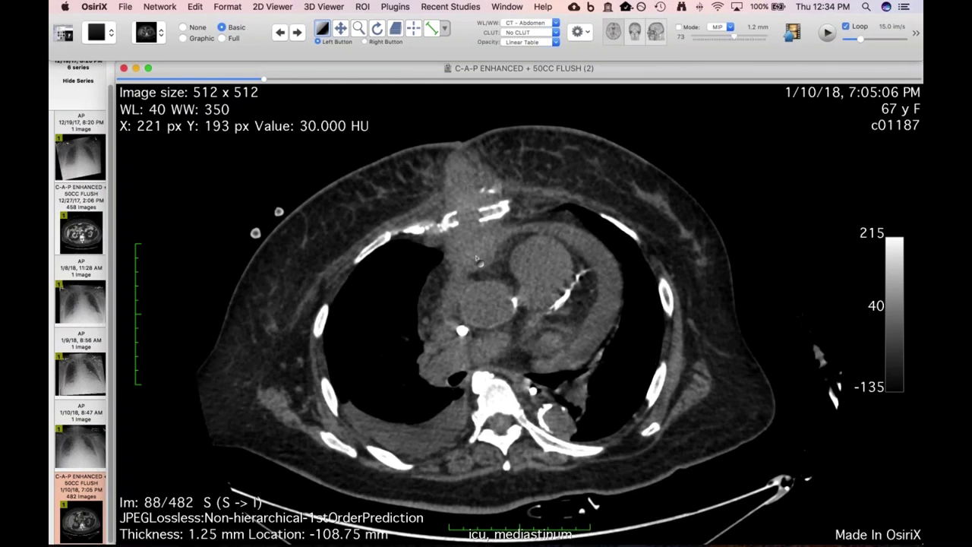
scroll(477, 258, down, 11)
scroll(461, 266, up, 1)
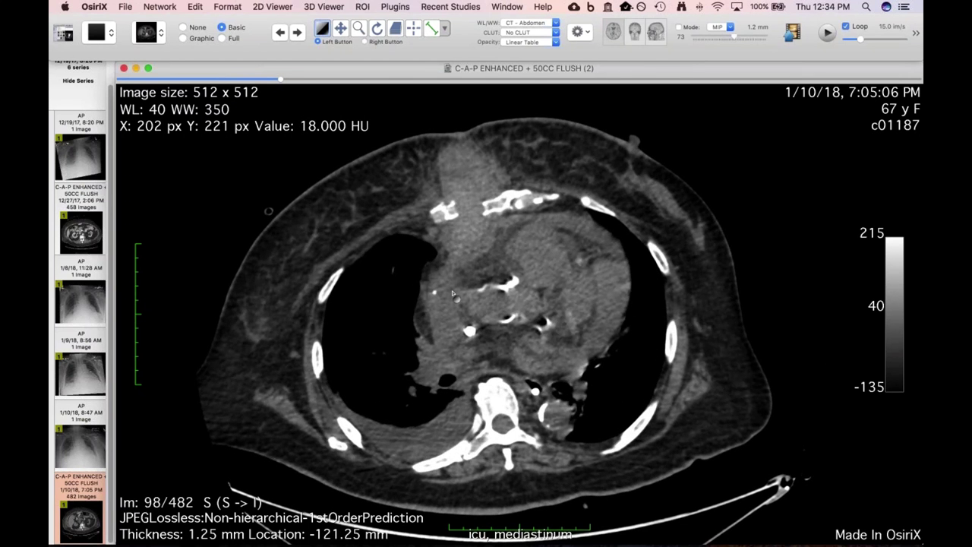
Recheck the sternal gap and retrosternal tissue on the axial CT back up to image 63, ending at image 69.
scroll(453, 293, up, 14)
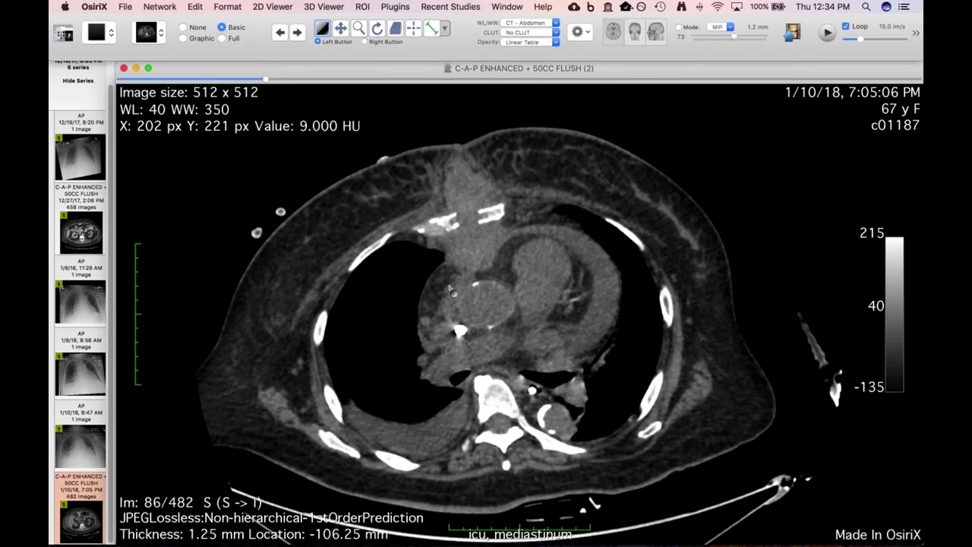
scroll(471, 244, up, 18)
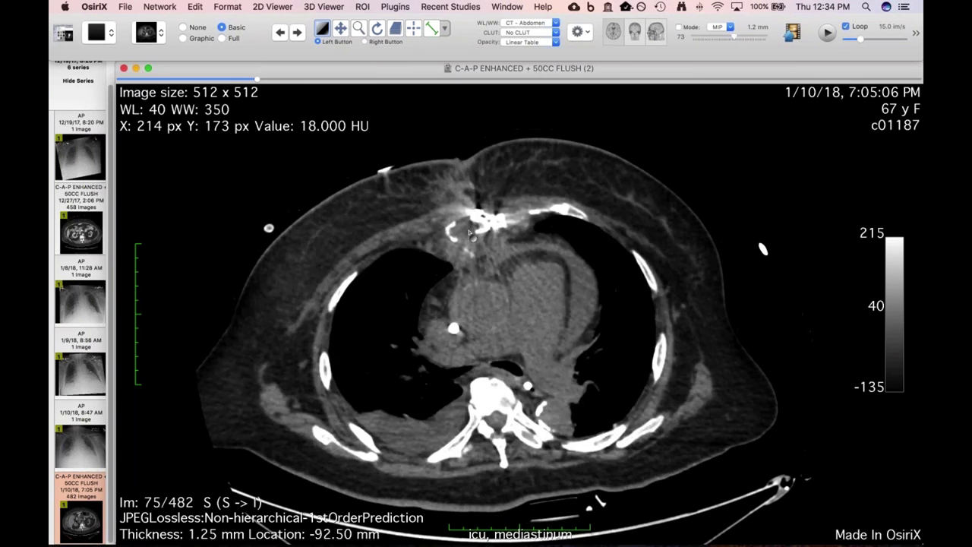
scroll(477, 260, up, 4)
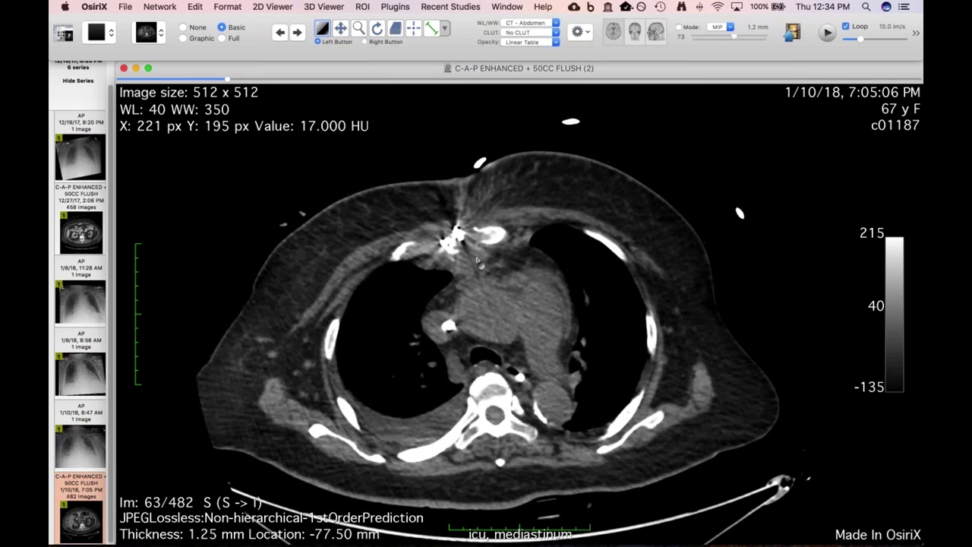
scroll(478, 274, down, 7)
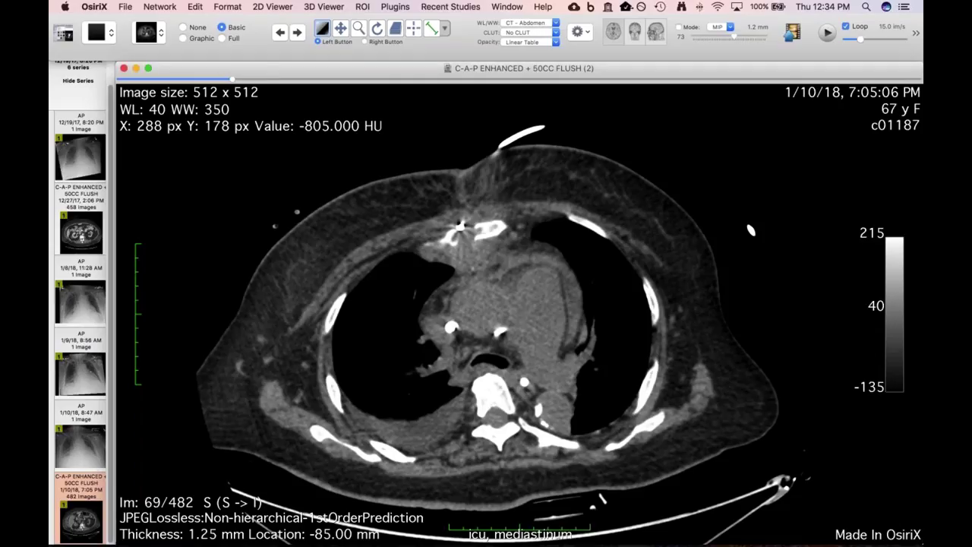
key(super+Tab)
key(super+Tab)
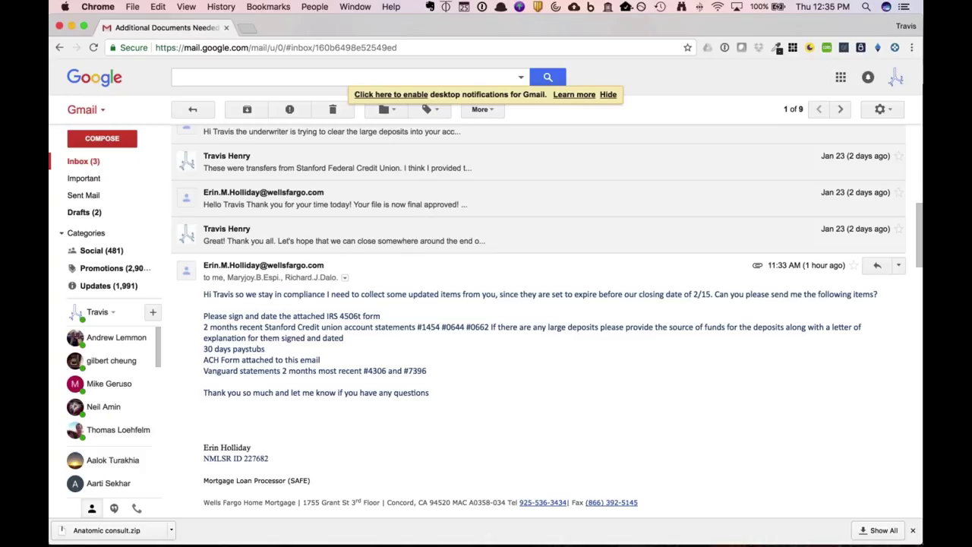
key(super+Tab)
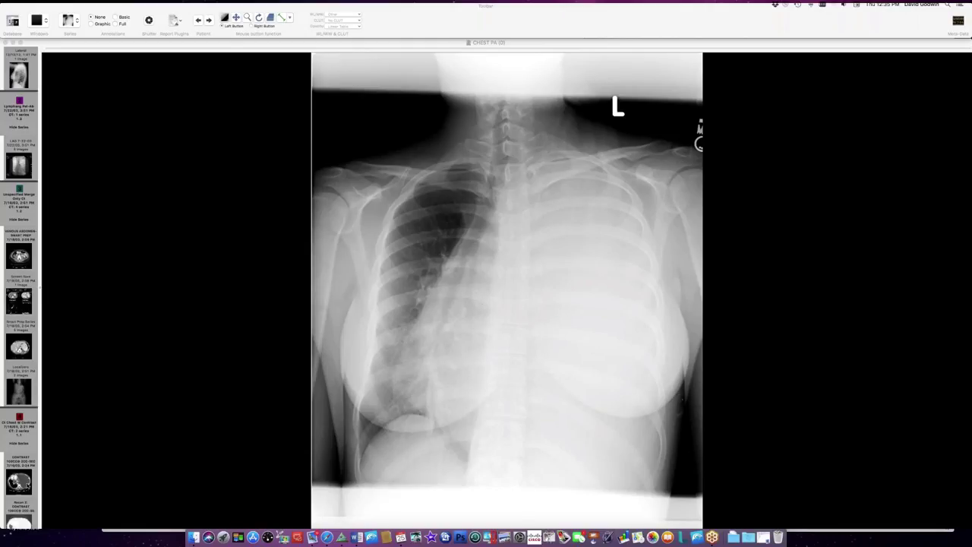
Open the CONTRAST 100CC@ 2CC-SEC chest CT series and examine the large left chest collection and displaced mediastinum down to the heart.
click(19, 481)
scroll(508, 266, down, 10)
scroll(507, 265, down, 3)
scroll(508, 266, up, 5)
scroll(507, 266, down, 3)
scroll(507, 266, up, 1)
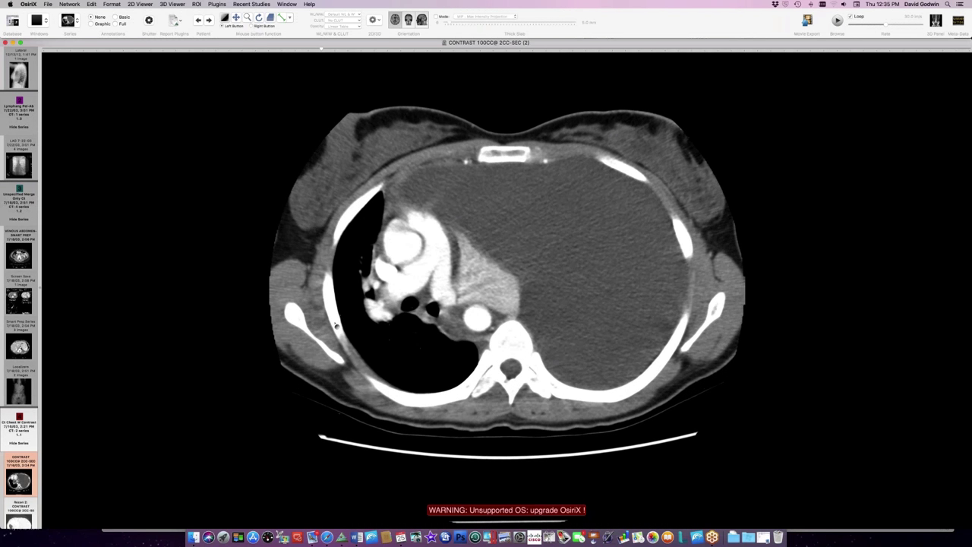
scroll(507, 269, down, 3)
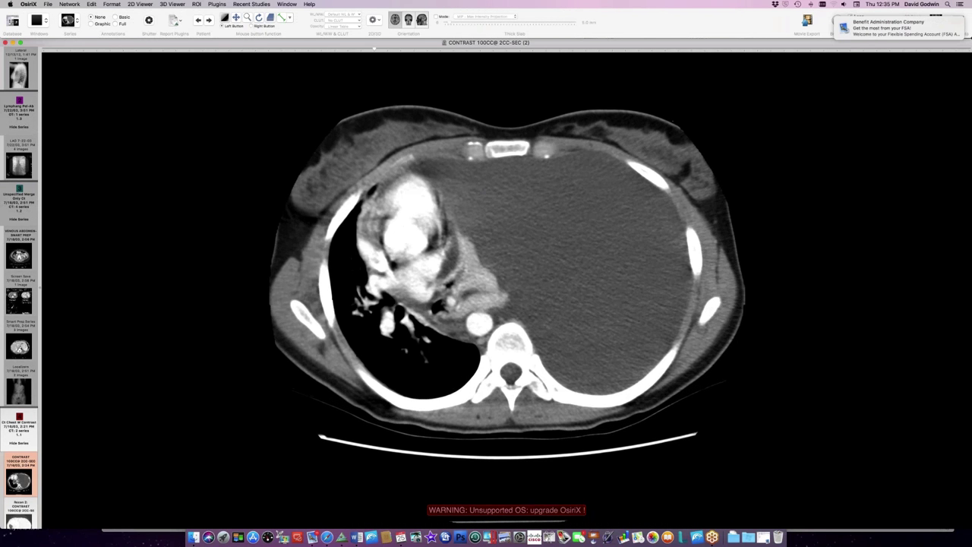
scroll(508, 268, down, 4)
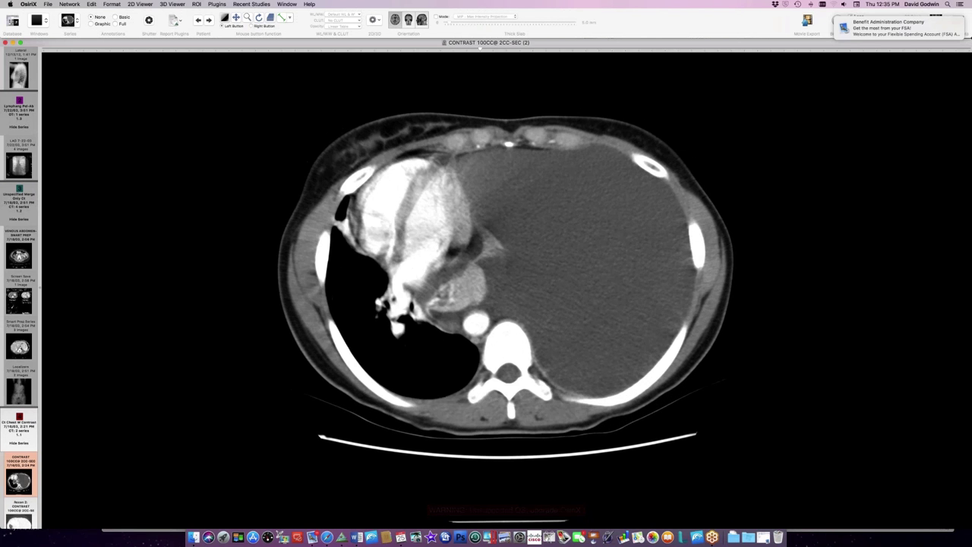
Follow the contrast CT from the liver dome down to the kidneys, examining the left collection and the tissue beside the aorta.
scroll(508, 269, down, 6)
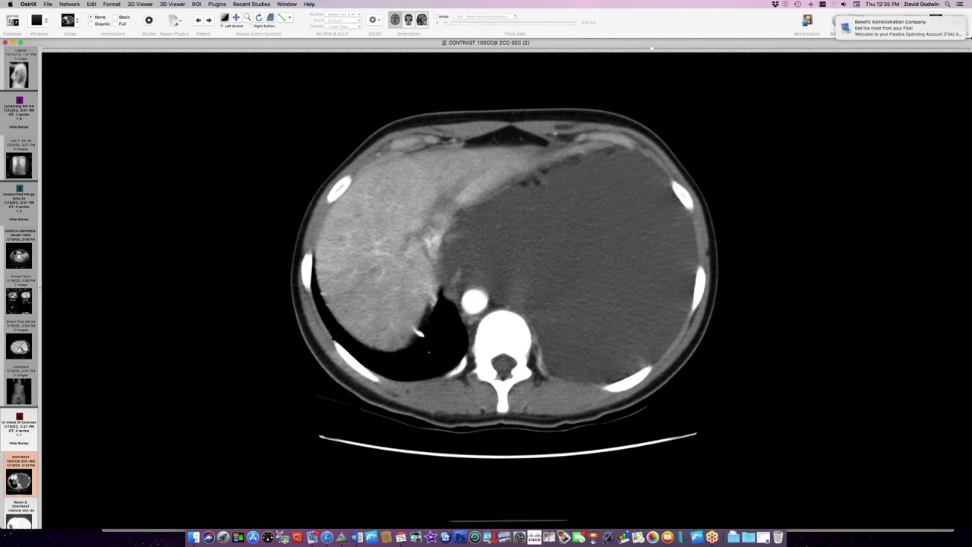
scroll(507, 269, down, 5)
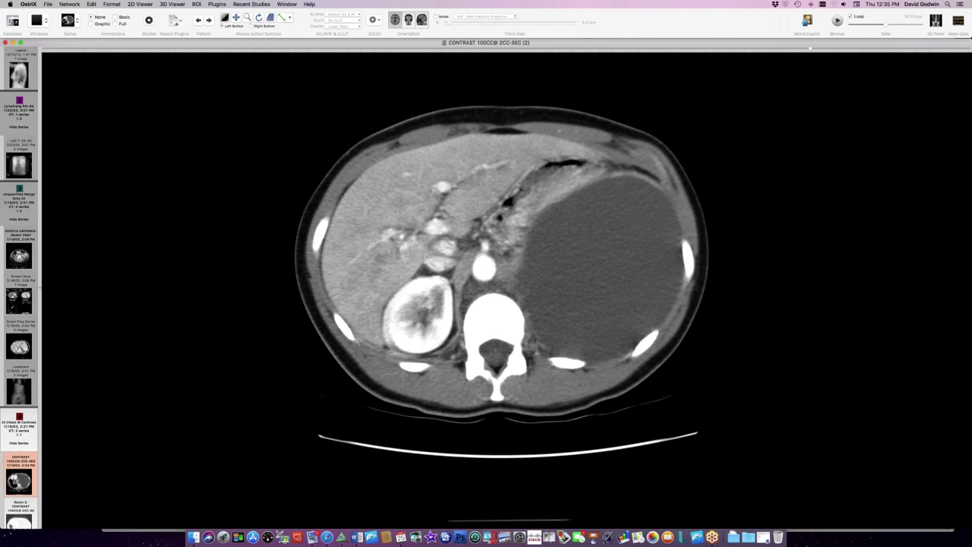
scroll(360, 338, down, 5)
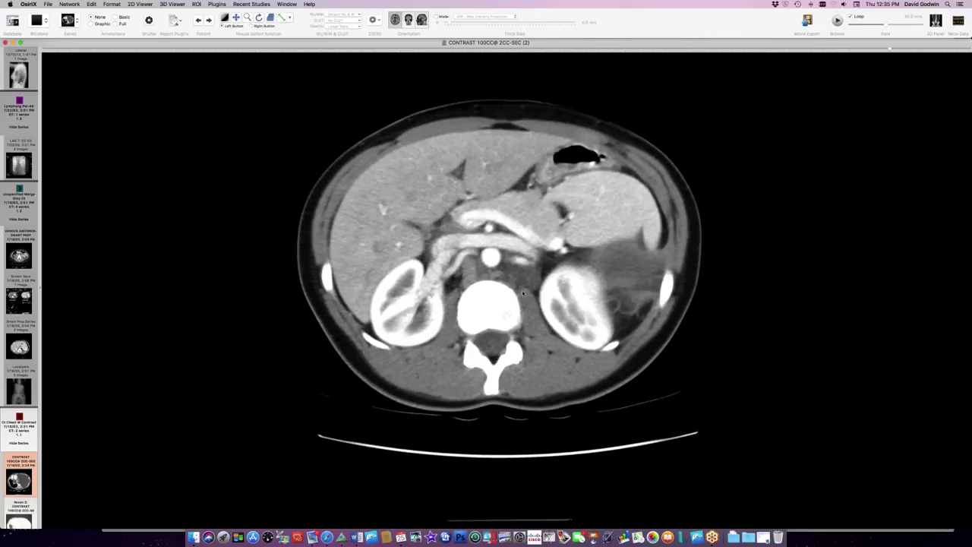
scroll(523, 291, down, 4)
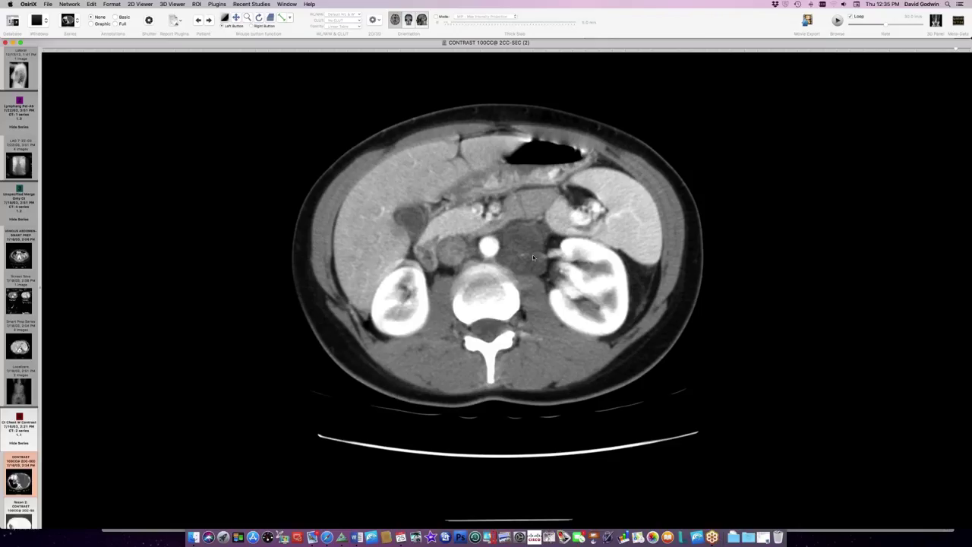
scroll(535, 253, up, 2)
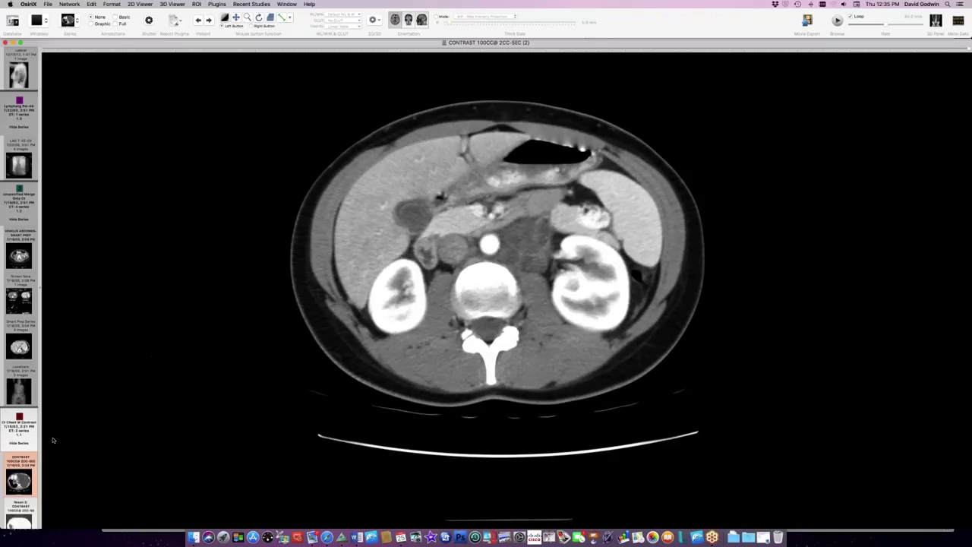
Examine the right lung on the Recon 2 contrast series from the upper chest to the base, and bring up the lateral chest radiograph.
click(21, 514)
scroll(498, 267, down, 5)
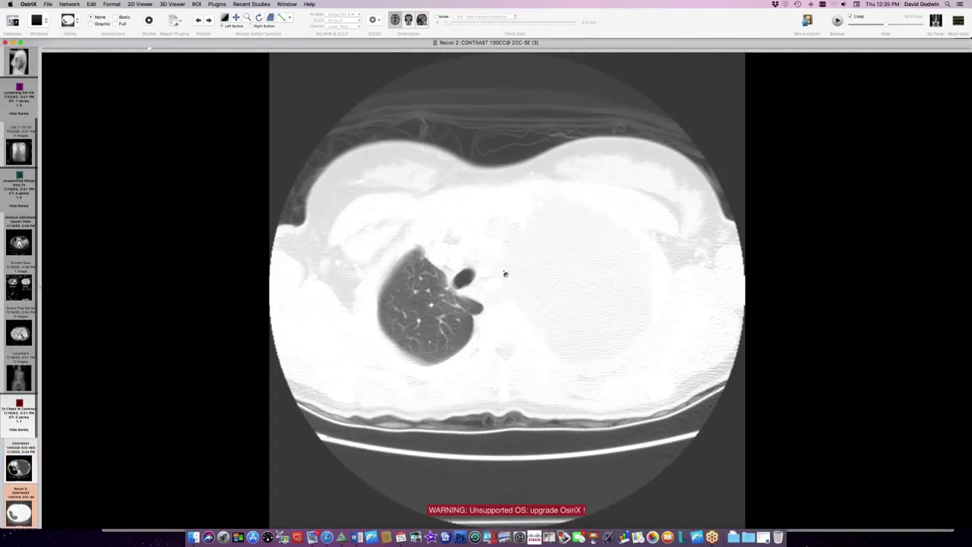
scroll(506, 274, down, 4)
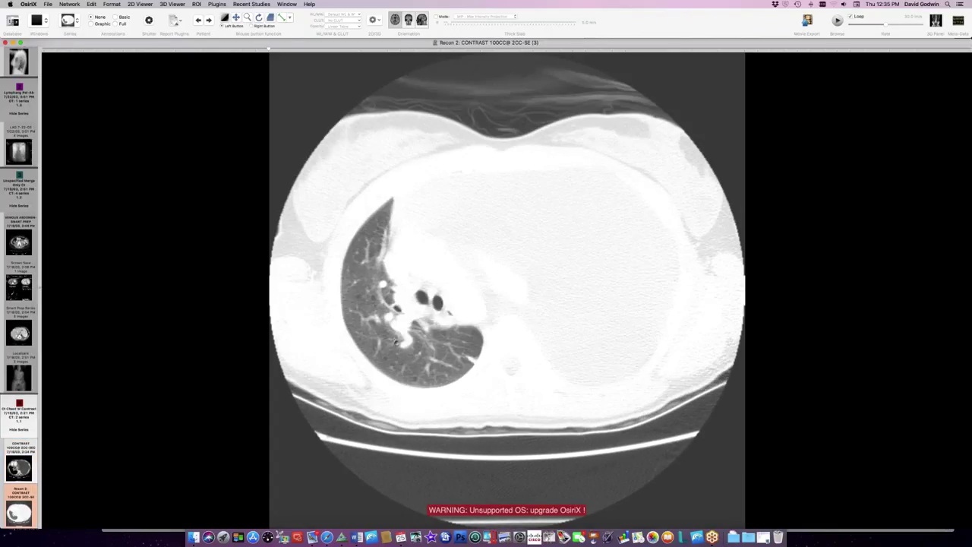
scroll(403, 347, down, 5)
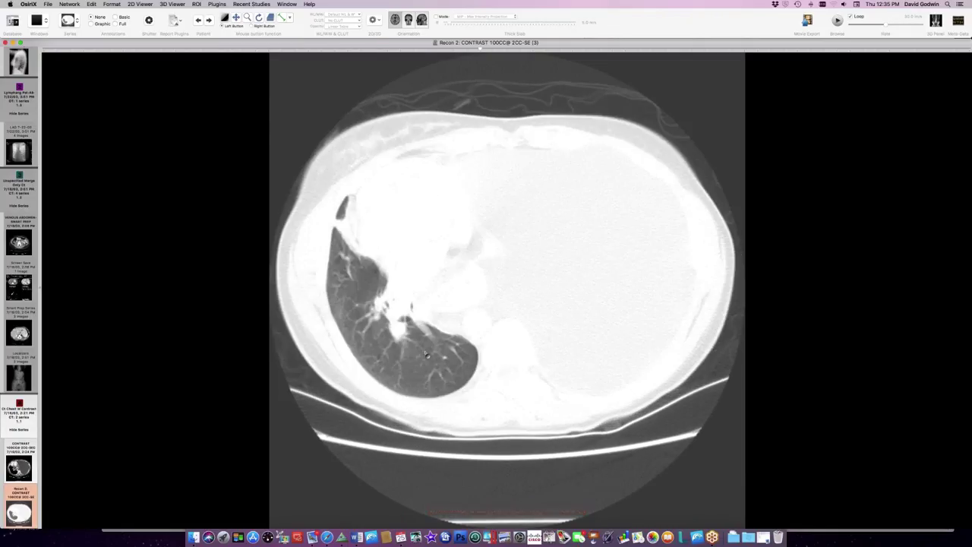
scroll(425, 354, down, 4)
scroll(426, 354, up, 4)
scroll(426, 354, up, 5)
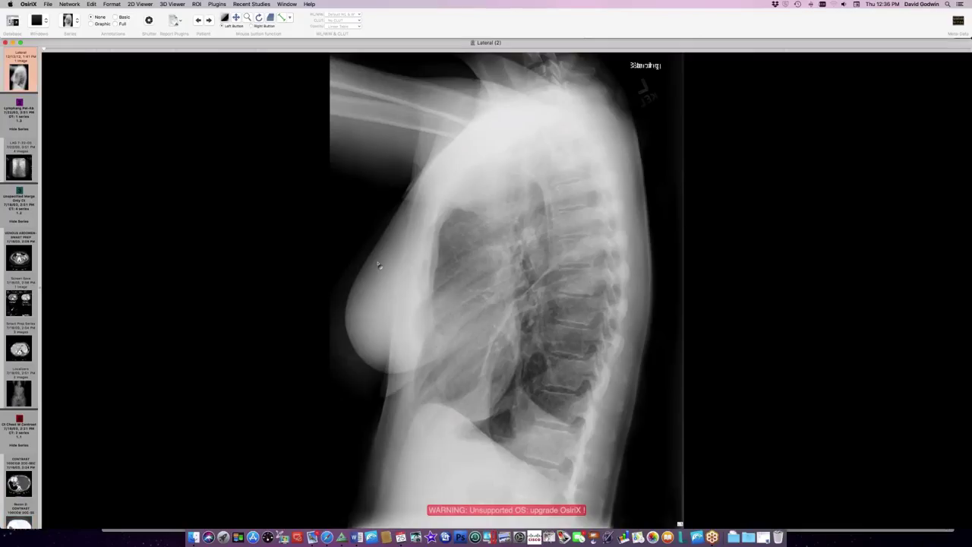
Examine both lungs on the LUNG ALG chest CT series from the thoracic inlet down to the hila.
scroll(380, 265, down, 1)
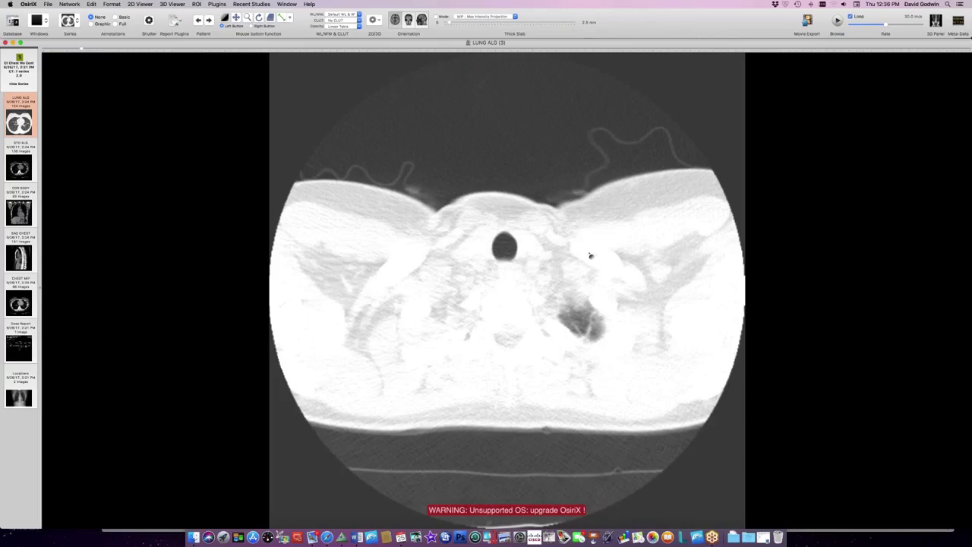
scroll(591, 256, down, 10)
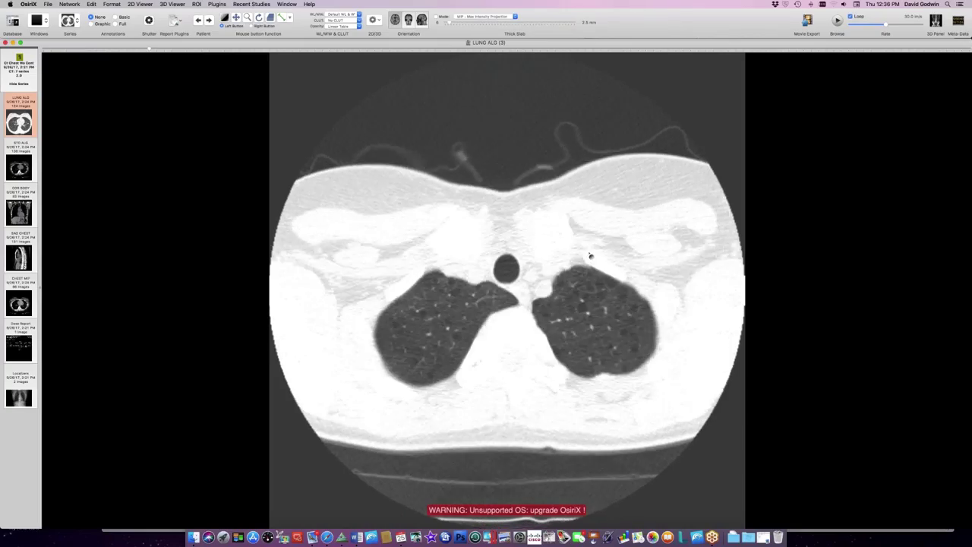
scroll(677, 227, down, 8)
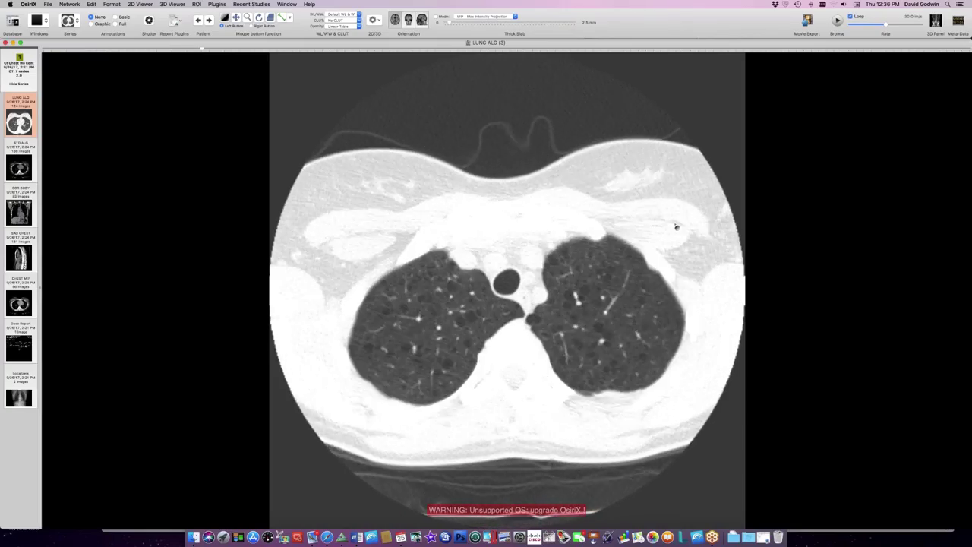
scroll(677, 226, down, 2)
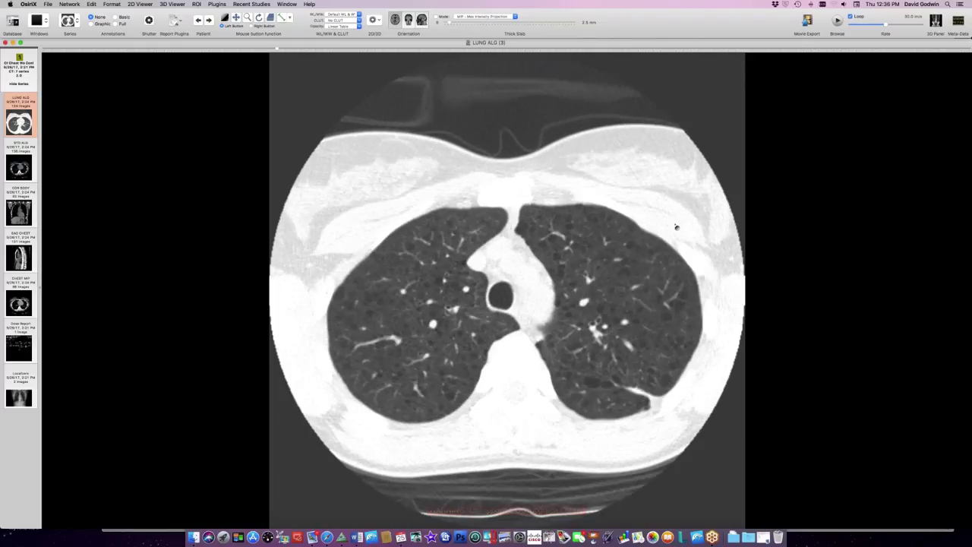
scroll(676, 226, down, 8)
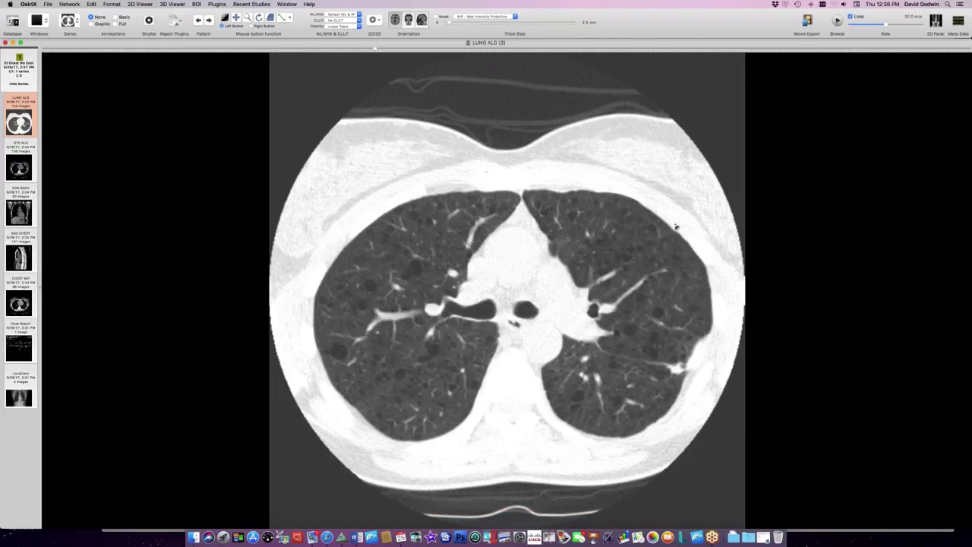
scroll(677, 227, down, 8)
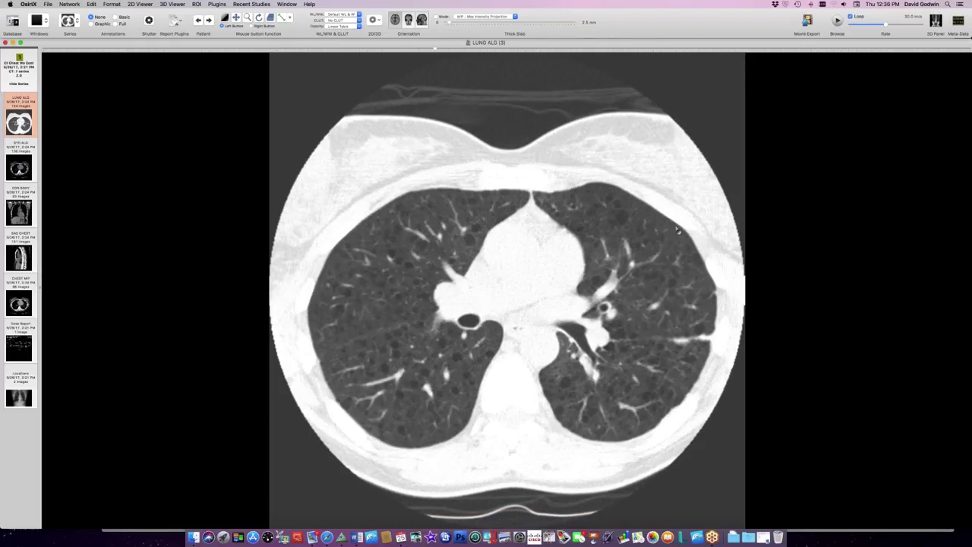
Examine the lungs on the LUNG ALG series from the hilar level down to the lung bases, following the left lateral opacities.
scroll(677, 227, up, 4)
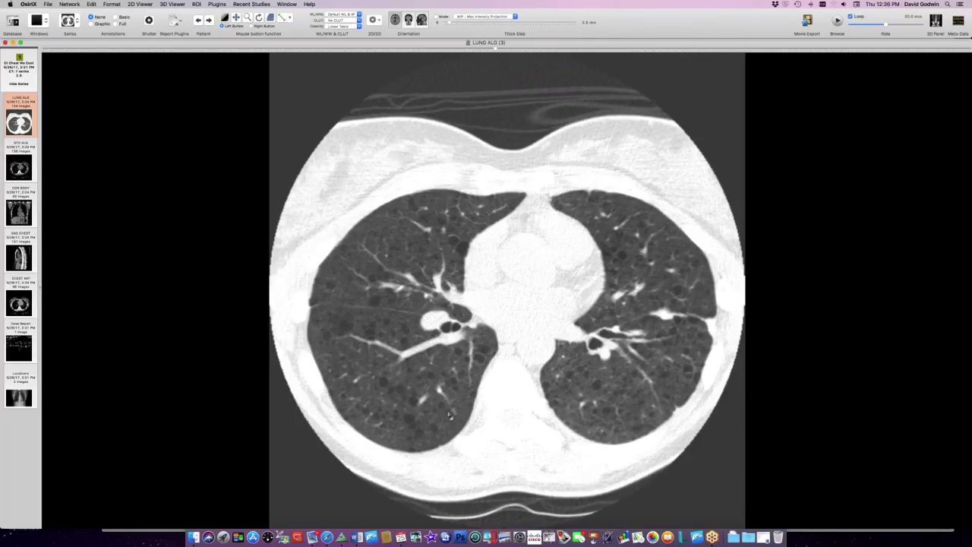
scroll(464, 403, down, 3)
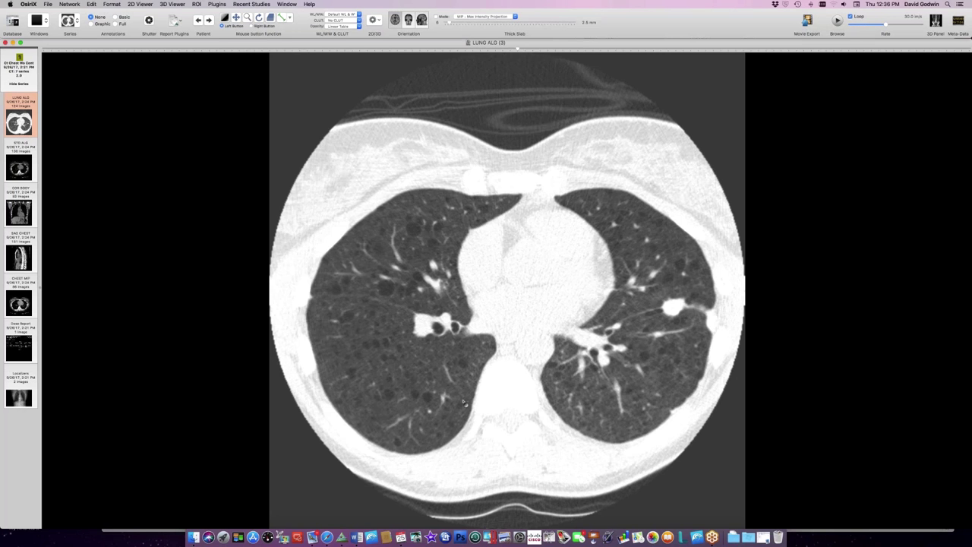
scroll(463, 403, down, 5)
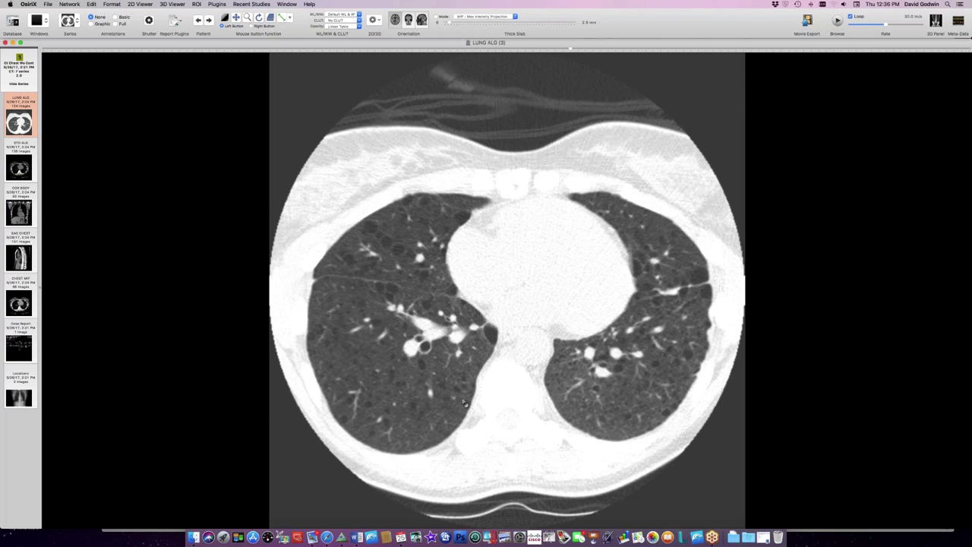
scroll(464, 403, down, 6)
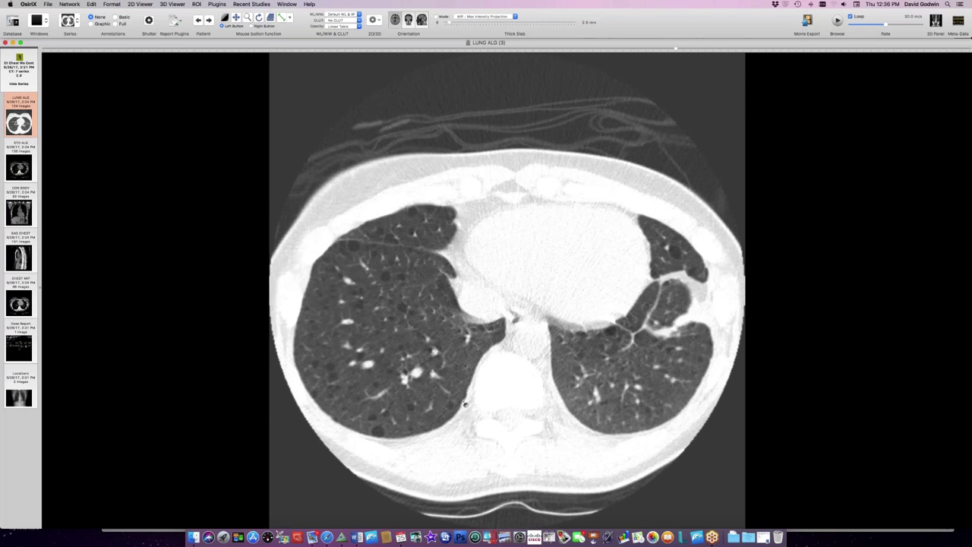
scroll(465, 404, down, 6)
Recheck the lower lungs on the LUNG ALG series from the bases back up past the heart level.
scroll(465, 404, up, 3)
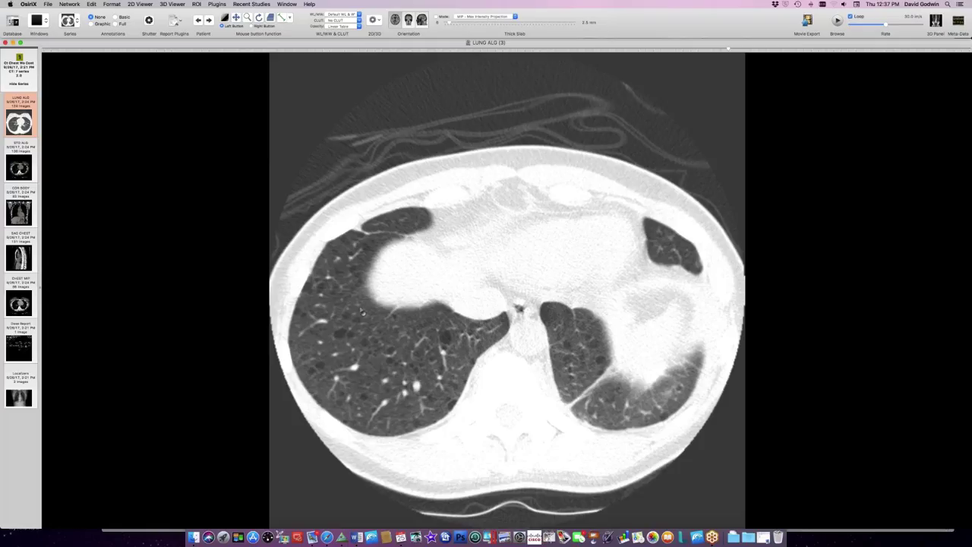
scroll(379, 360, up, 15)
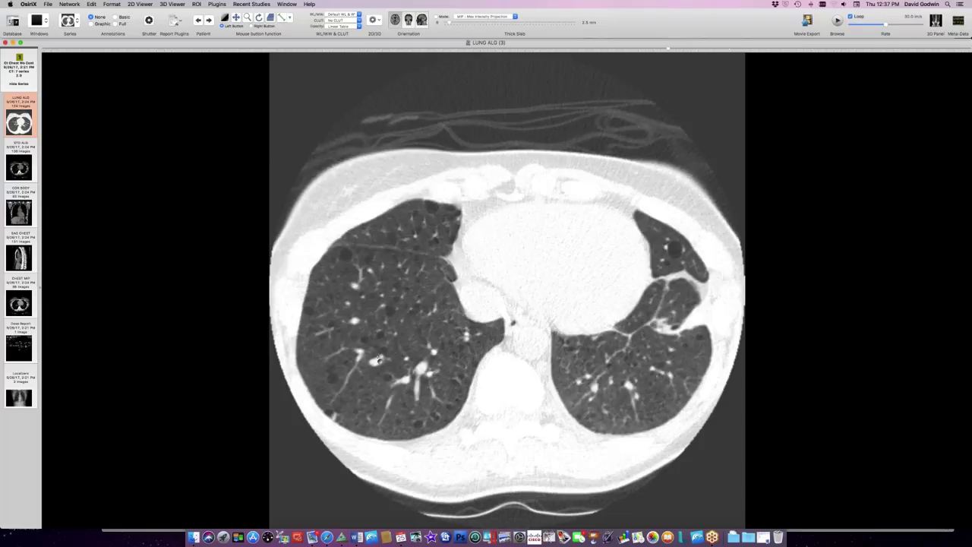
scroll(379, 361, up, 6)
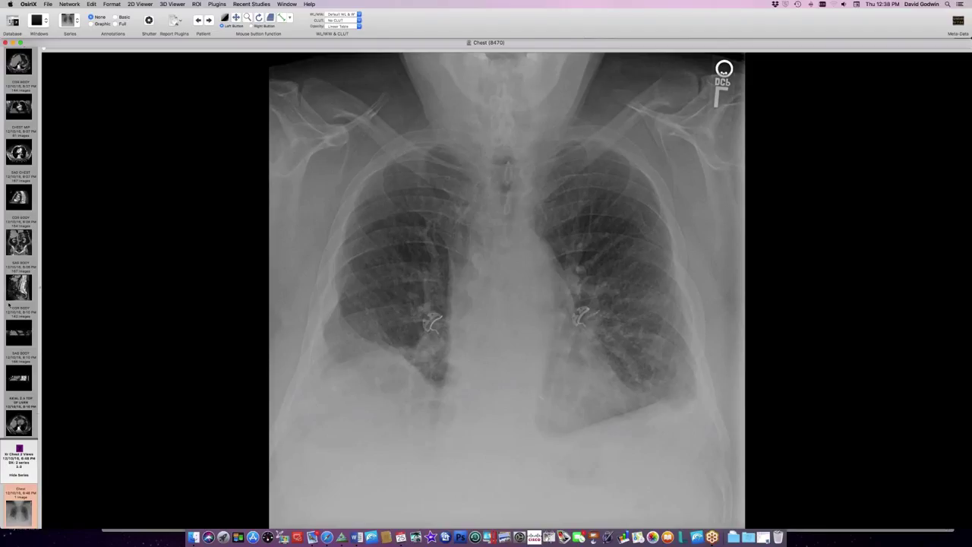
Open the STD ALG CT series in the case with the two-view chest radiograph and look through its slices around the liver.
click(18, 67)
scroll(201, 158, down, 10)
scroll(202, 158, down, 5)
scroll(201, 158, up, 8)
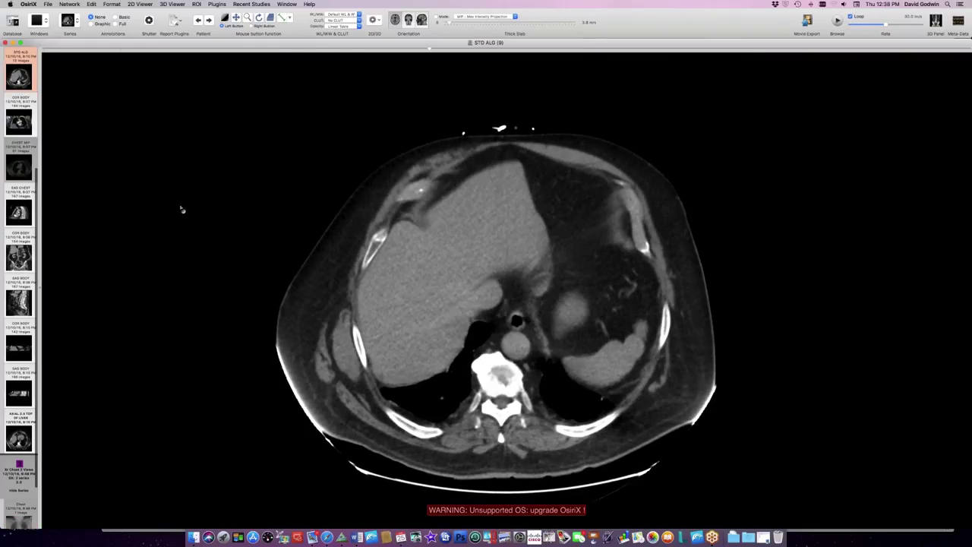
Open the CHEST MIP series, apply the CT pulmonary window preset, and examine the lungs around the hilar level.
key(Down)
key(Down)
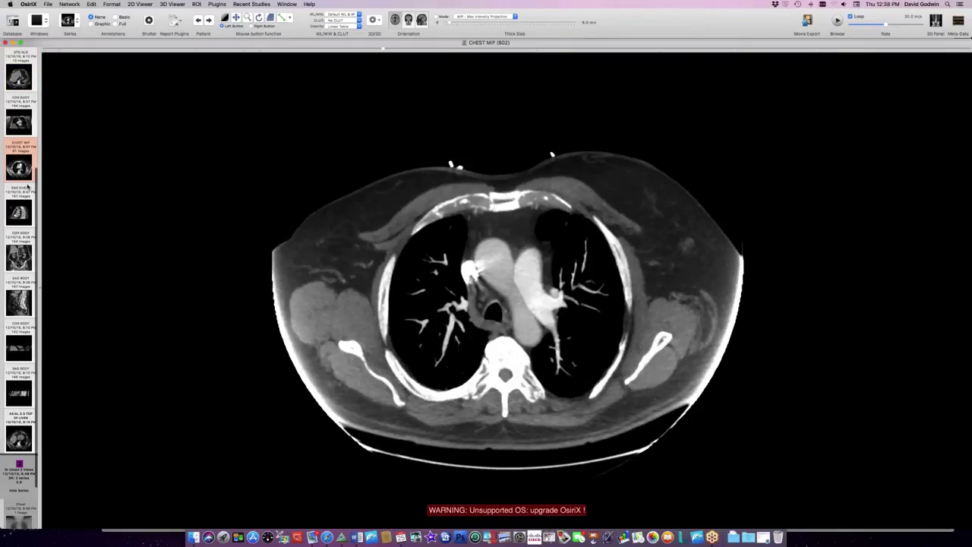
scroll(28, 186, up, 3)
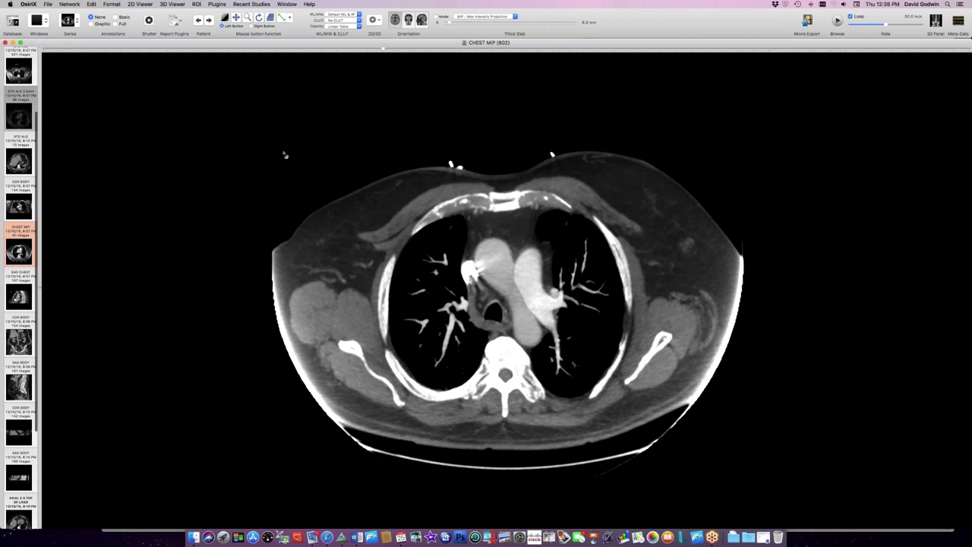
scroll(285, 155, down, 5)
key(4)
scroll(282, 151, up, 5)
scroll(282, 152, down, 3)
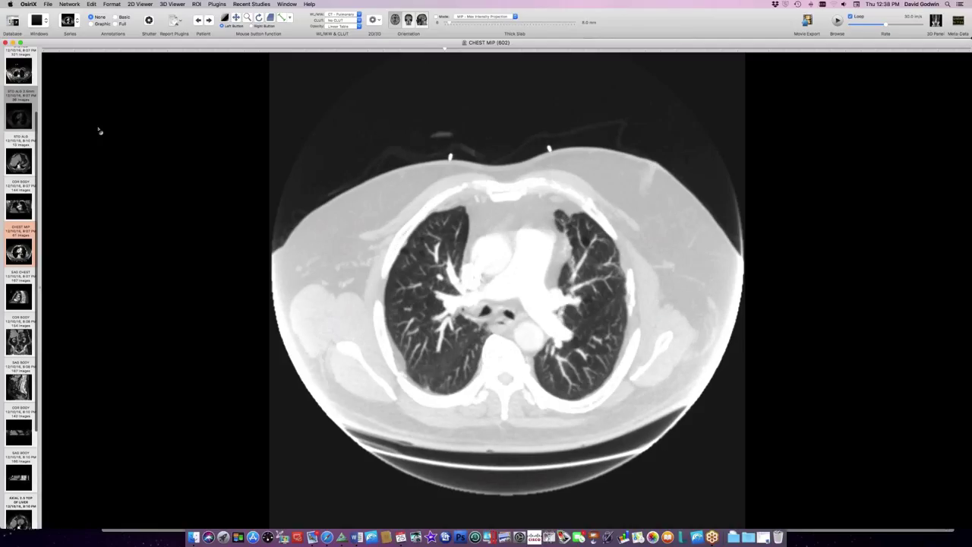
Return to the LUNG ALG series and examine the lungs from the bases up to the aortic arch level.
click(19, 114)
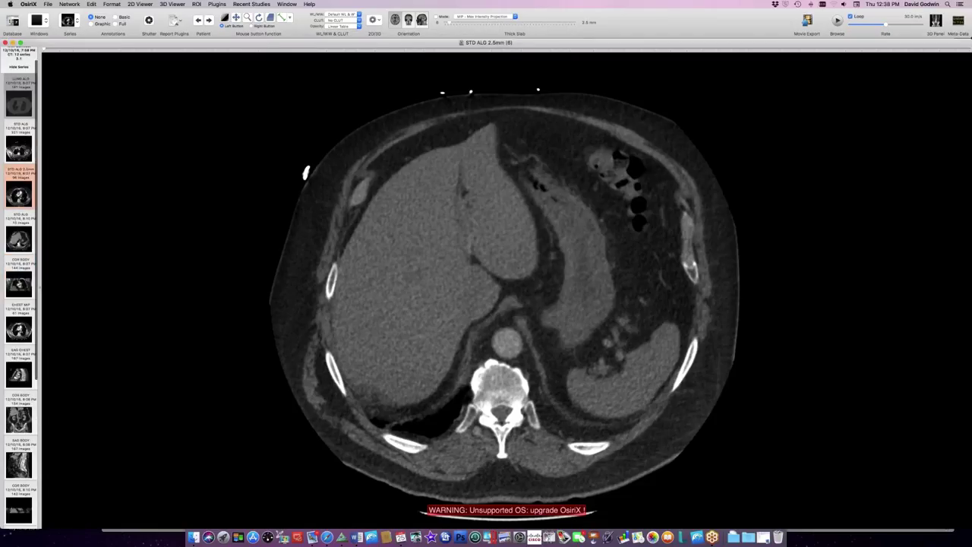
key(Up)
key(Up)
scroll(366, 221, up, 5)
scroll(366, 237, up, 8)
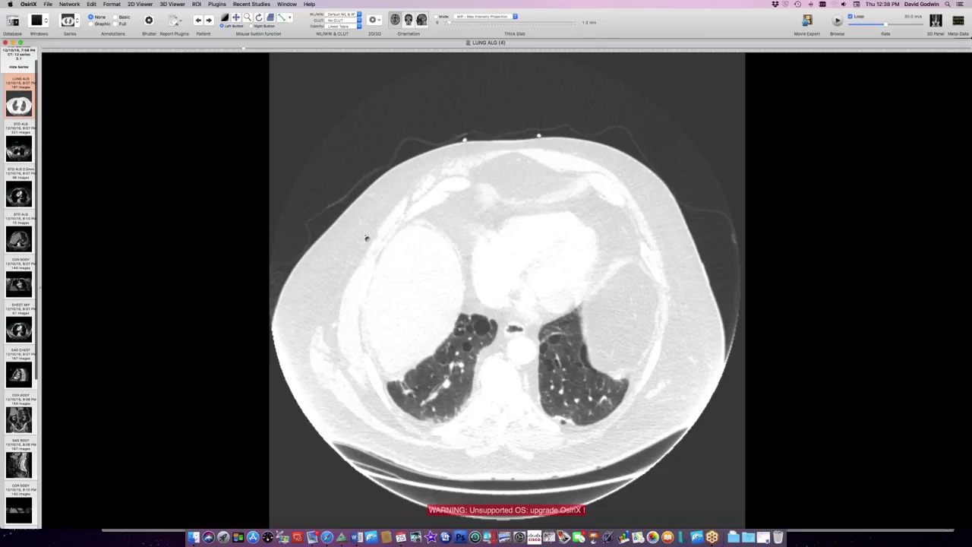
scroll(366, 240, up, 6)
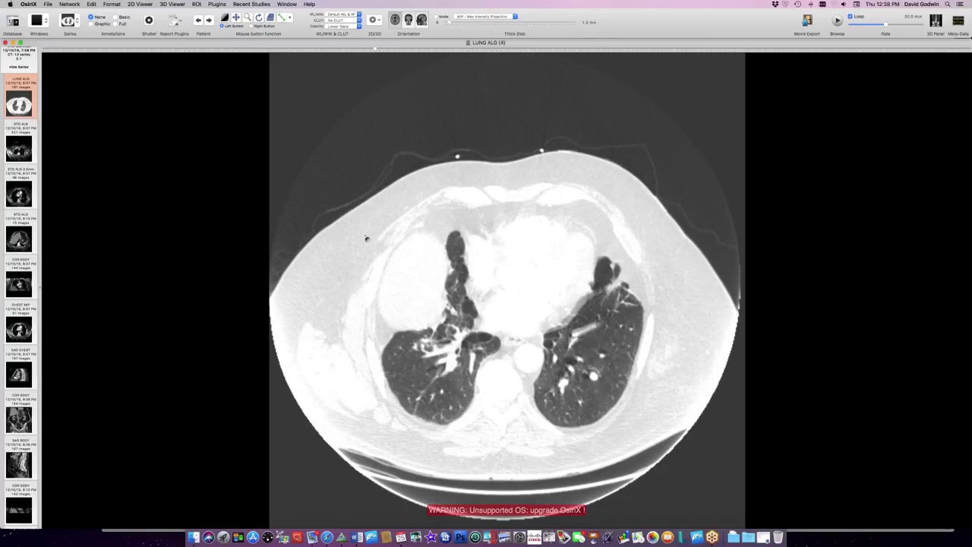
scroll(366, 243, up, 8)
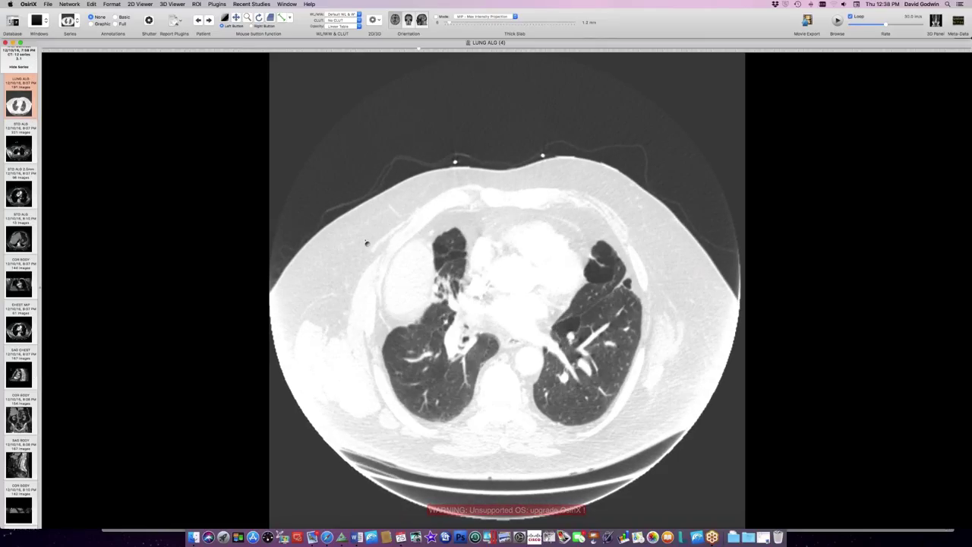
scroll(366, 243, up, 8)
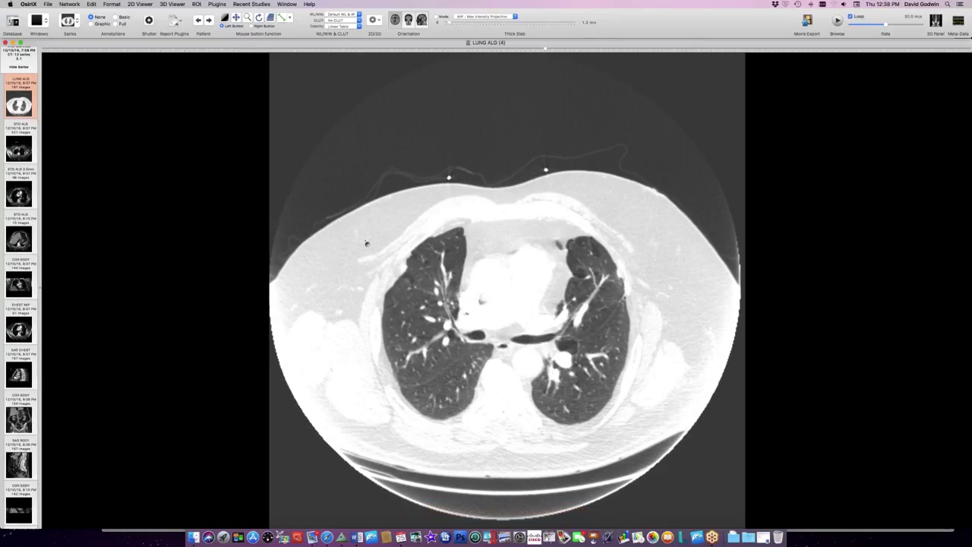
scroll(366, 244, up, 8)
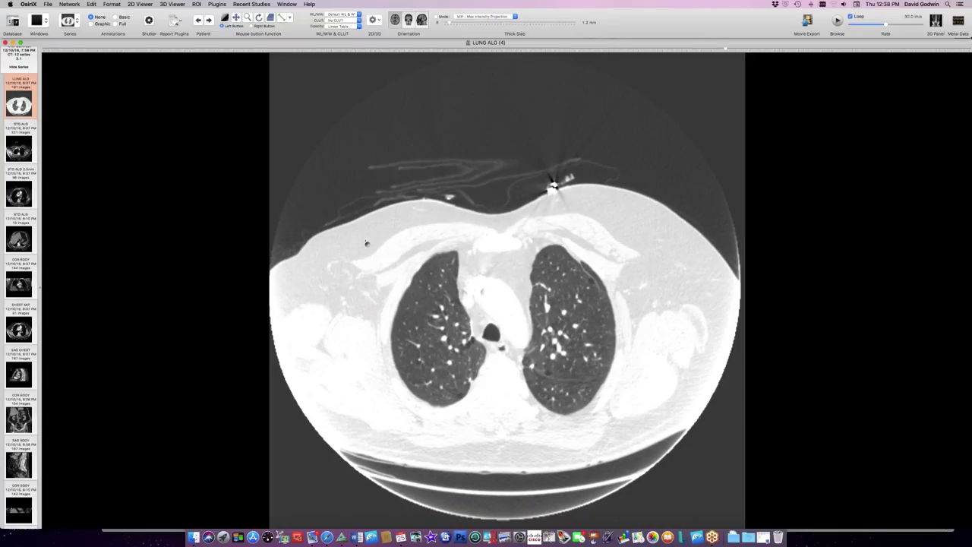
Recheck the lungs on the LUNG ALG series between the hilar level and the upper lobes.
scroll(367, 243, down, 8)
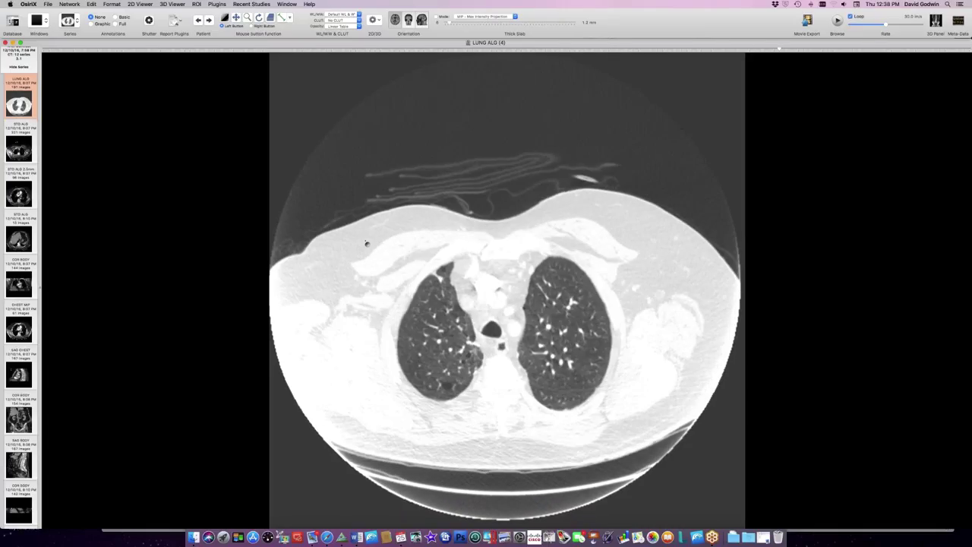
scroll(366, 243, down, 3)
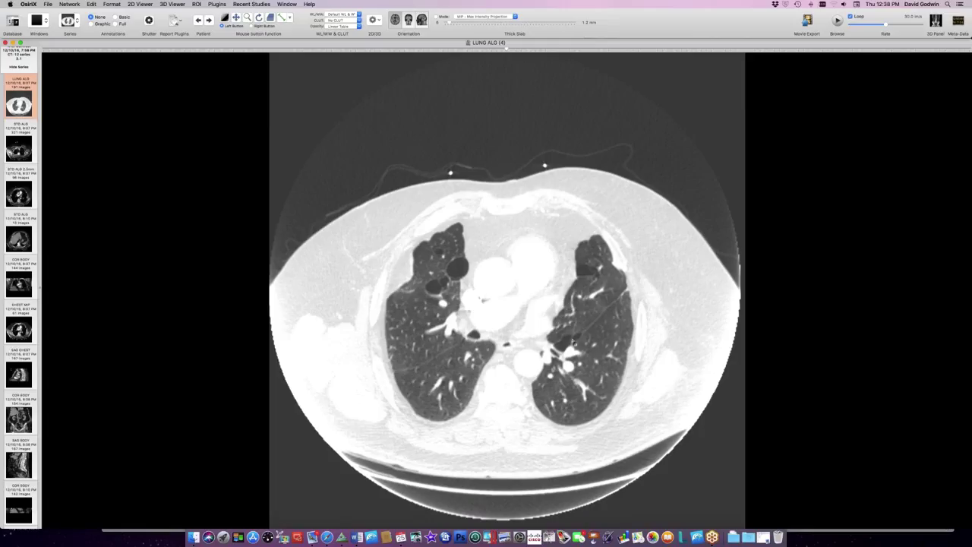
scroll(581, 342, down, 3)
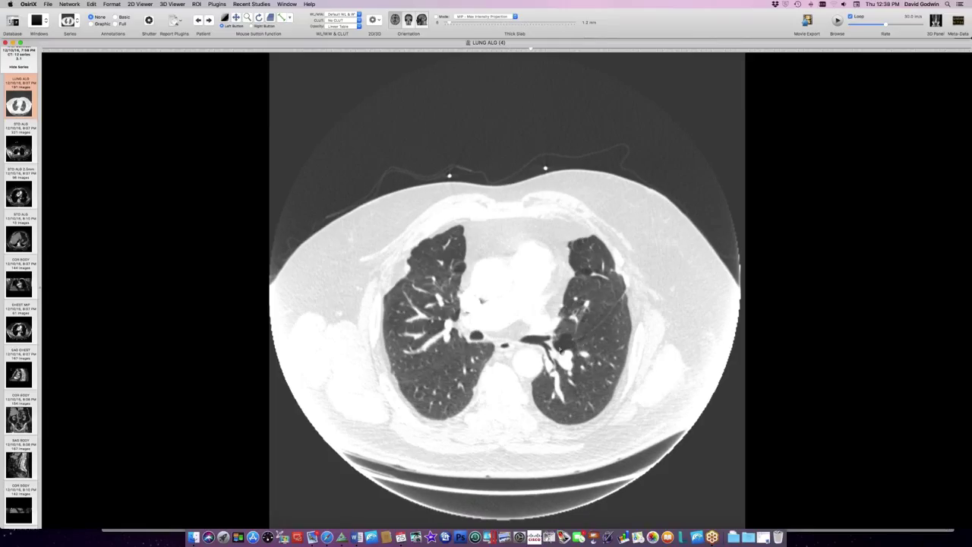
scroll(554, 370, up, 4)
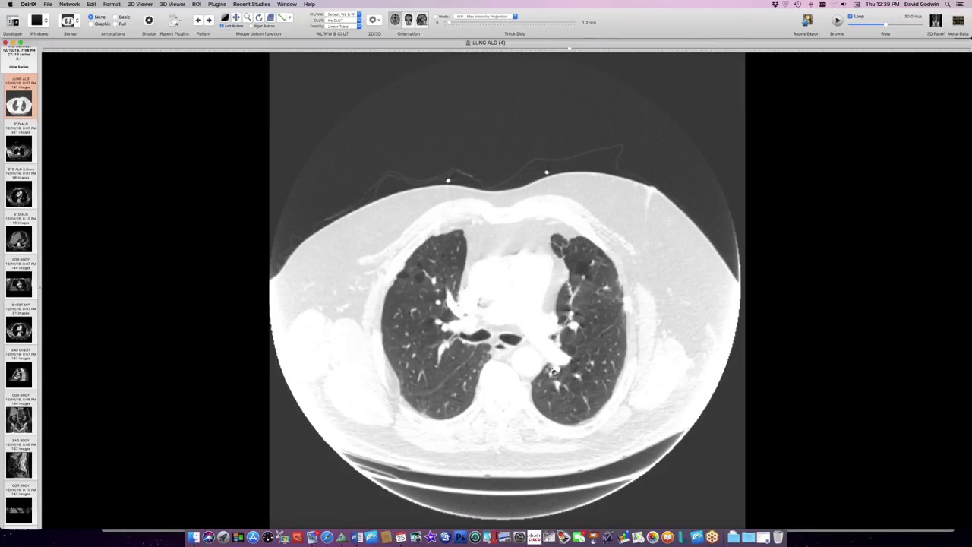
scroll(554, 370, up, 5)
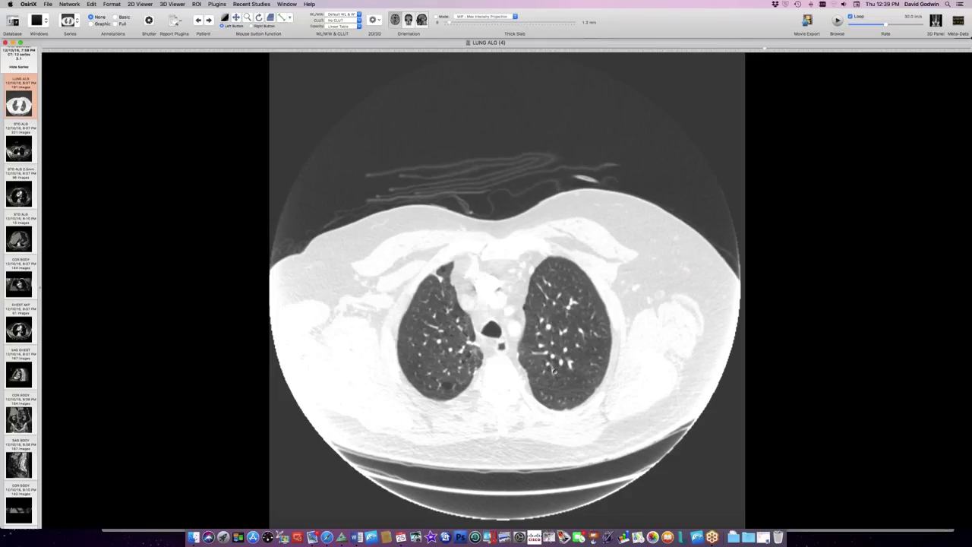
scroll(554, 370, up, 4)
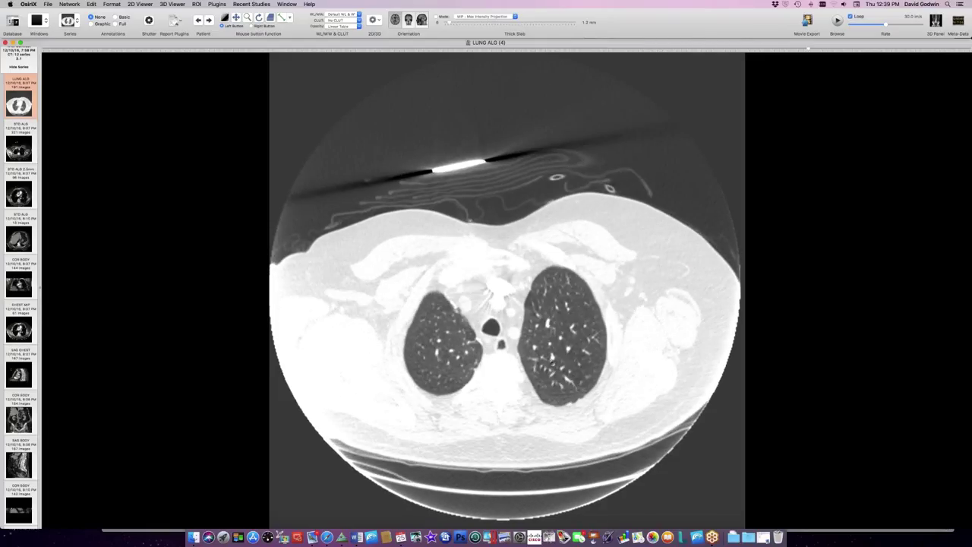
scroll(552, 364, down, 4)
scroll(552, 364, down, 5)
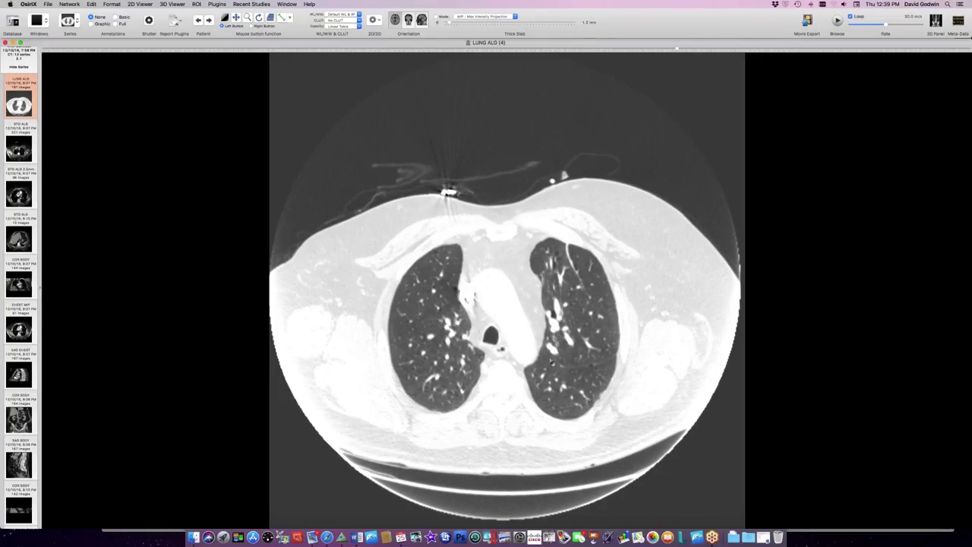
scroll(550, 362, up, 5)
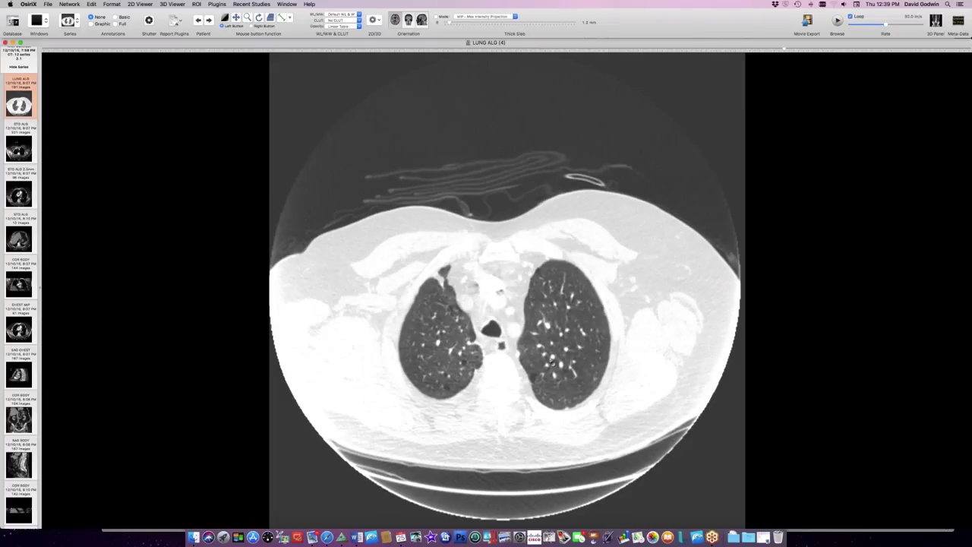
scroll(552, 361, down, 3)
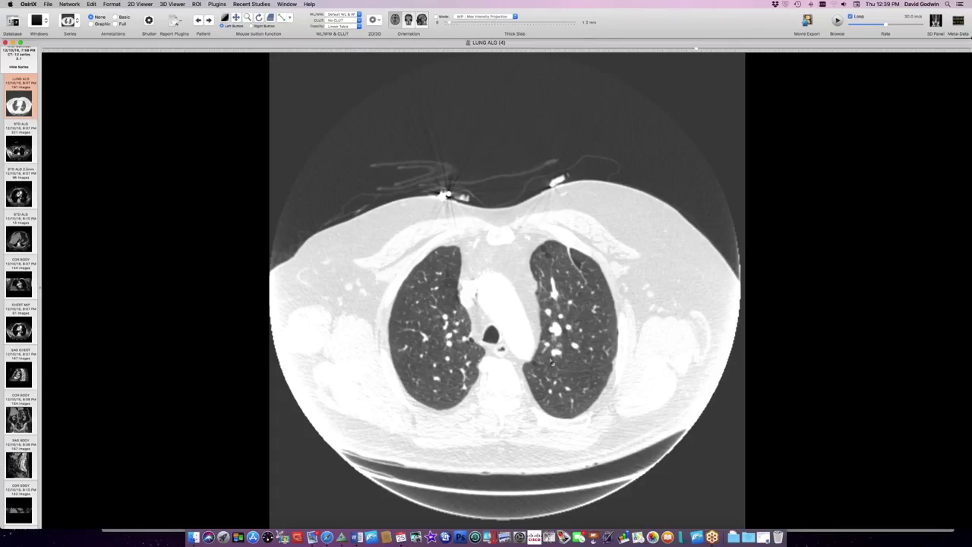
scroll(552, 362, down, 1)
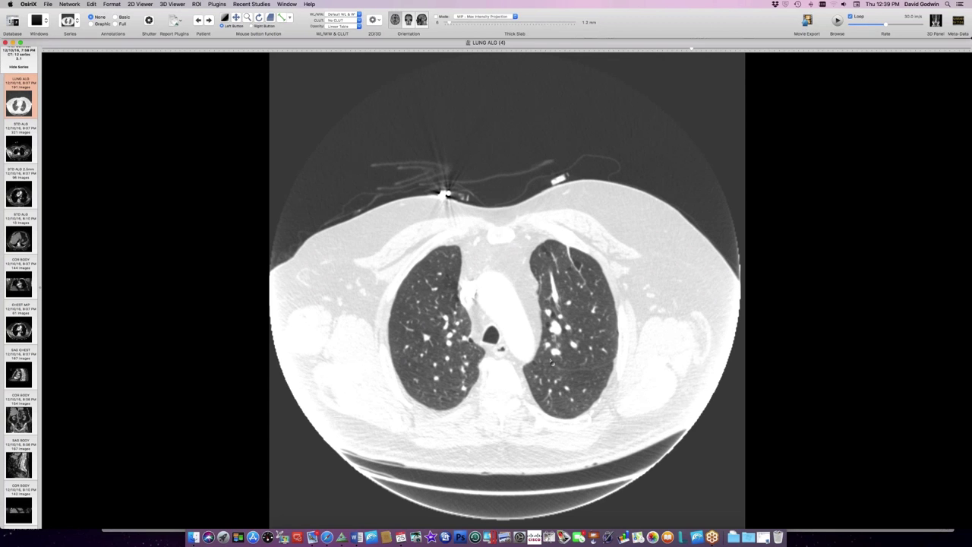
Open the COR BODY abdominal series and examine the kidneys and nearby vessels on its coronal slices.
click(31, 420)
scroll(413, 384, down, 5)
scroll(413, 383, down, 10)
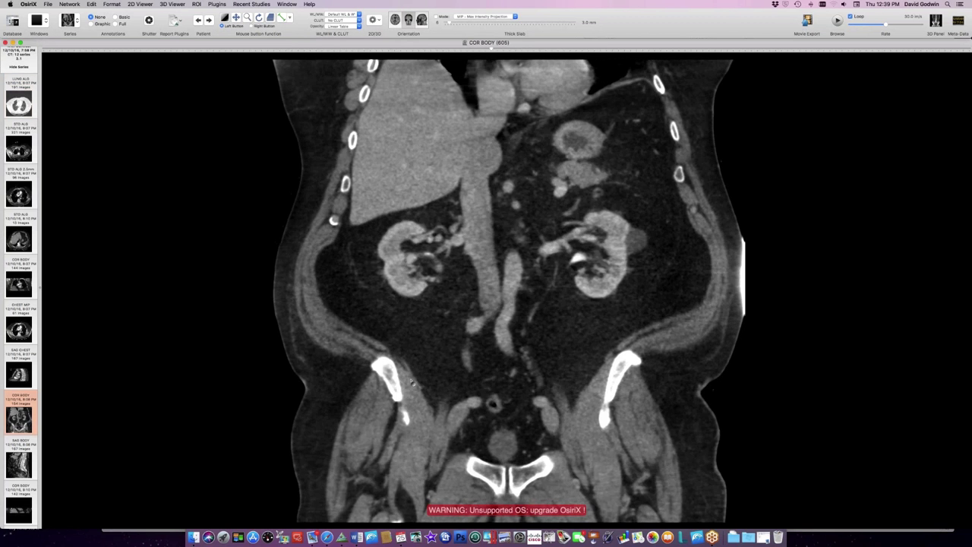
scroll(412, 383, up, 5)
scroll(412, 383, down, 6)
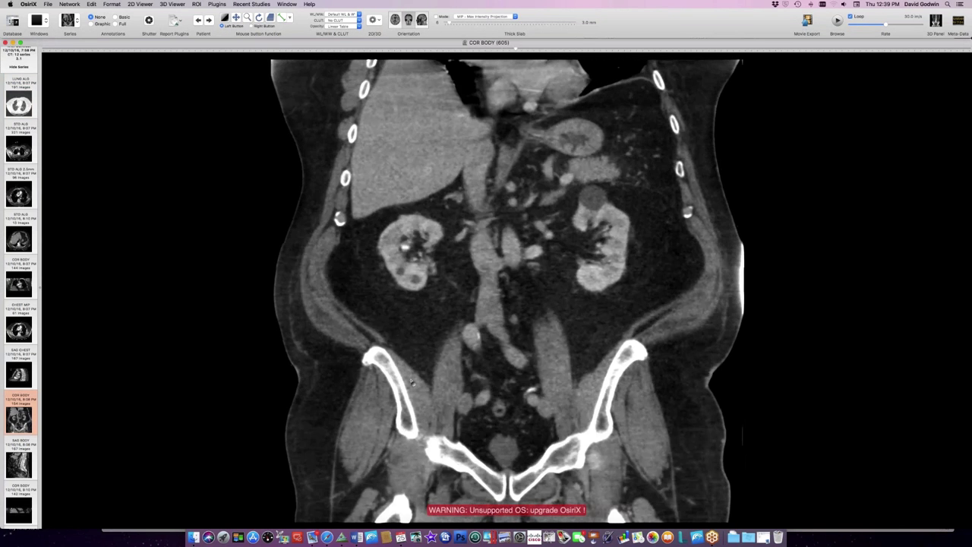
scroll(412, 384, up, 3)
scroll(413, 384, up, 4)
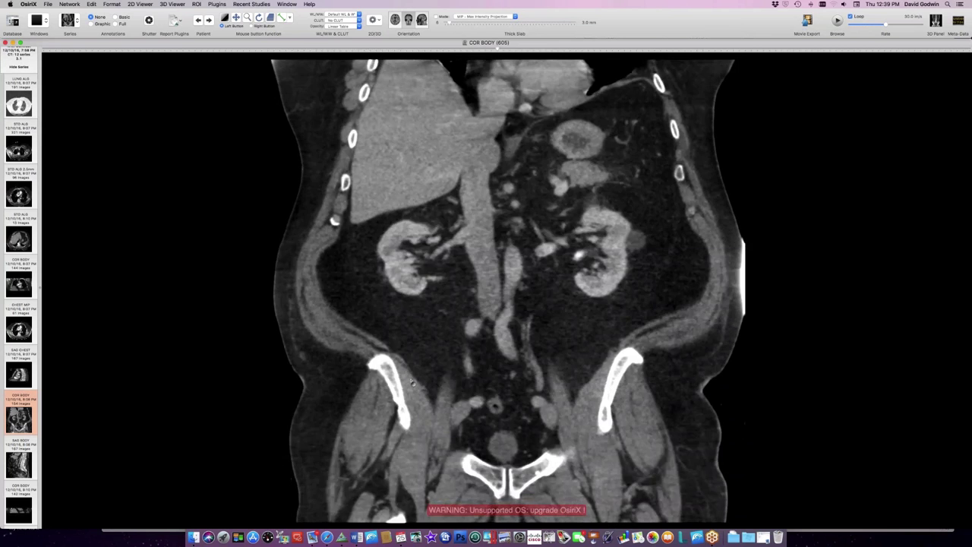
scroll(412, 384, down, 4)
scroll(413, 384, down, 4)
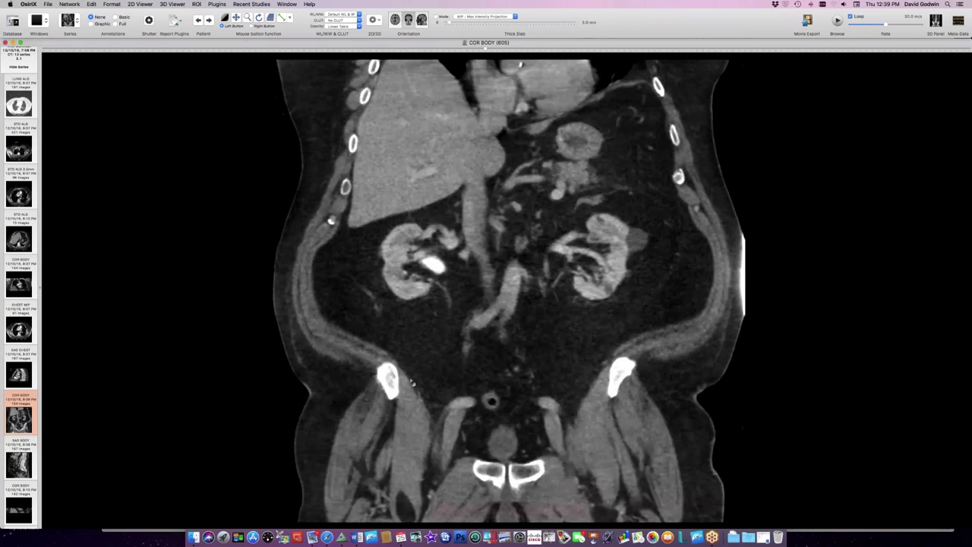
scroll(412, 384, up, 2)
scroll(412, 384, down, 2)
scroll(413, 383, up, 3)
scroll(413, 384, down, 3)
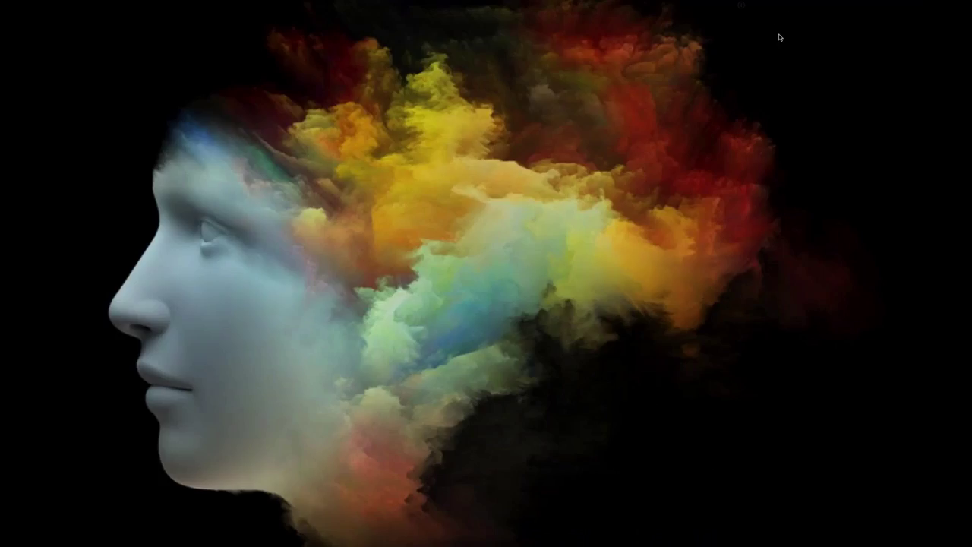
Switch to the OsiriX MD study database and select the case commented "diaphragm".
mouse_move(470, 539)
click(406, 534)
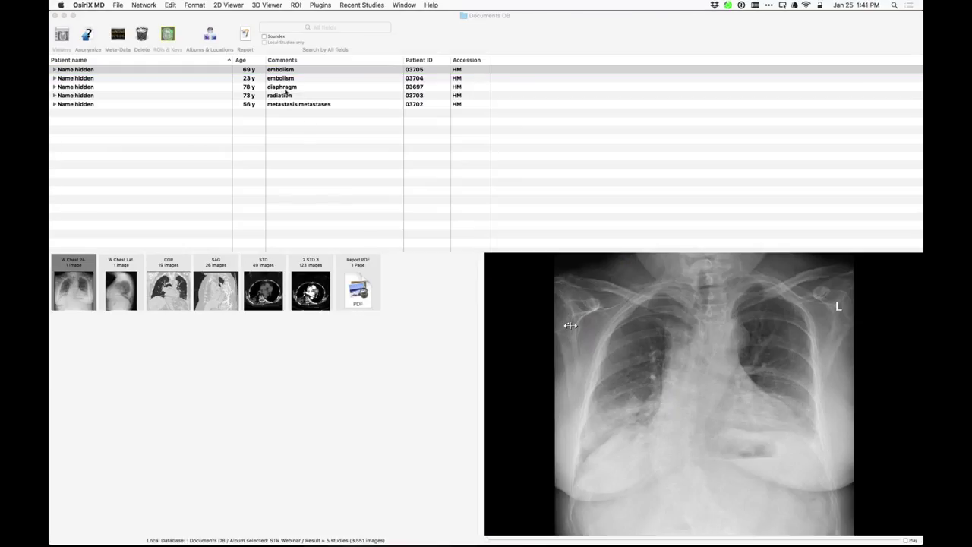
click(286, 90)
click(286, 90)
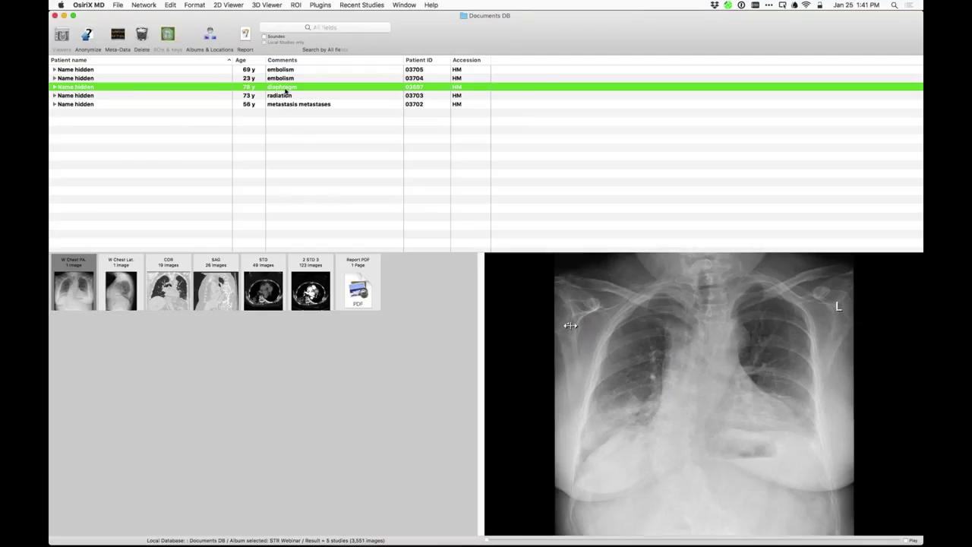
double_click(285, 90)
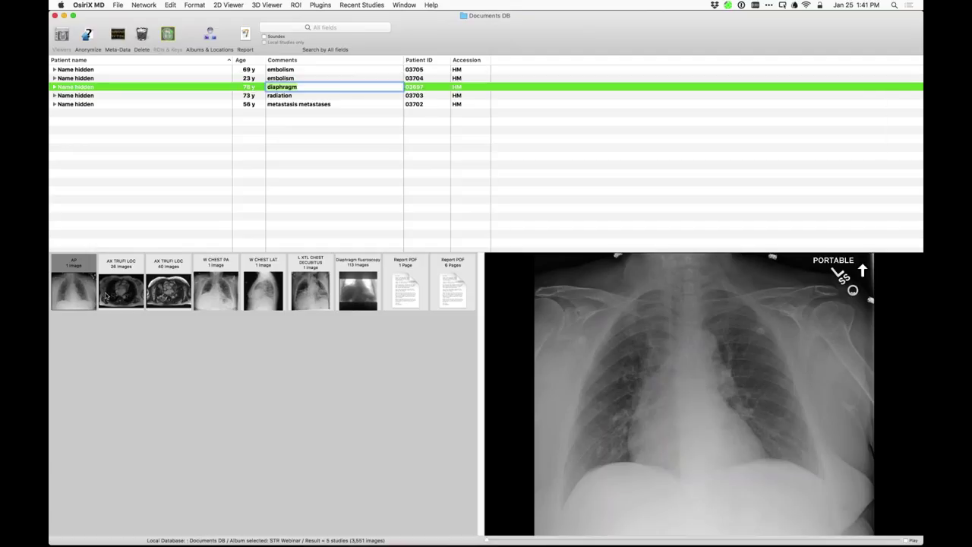
Open the diaphragm case's AP chest radiograph and display the W CHEST PA radiograph beside it for comparison.
click(74, 289)
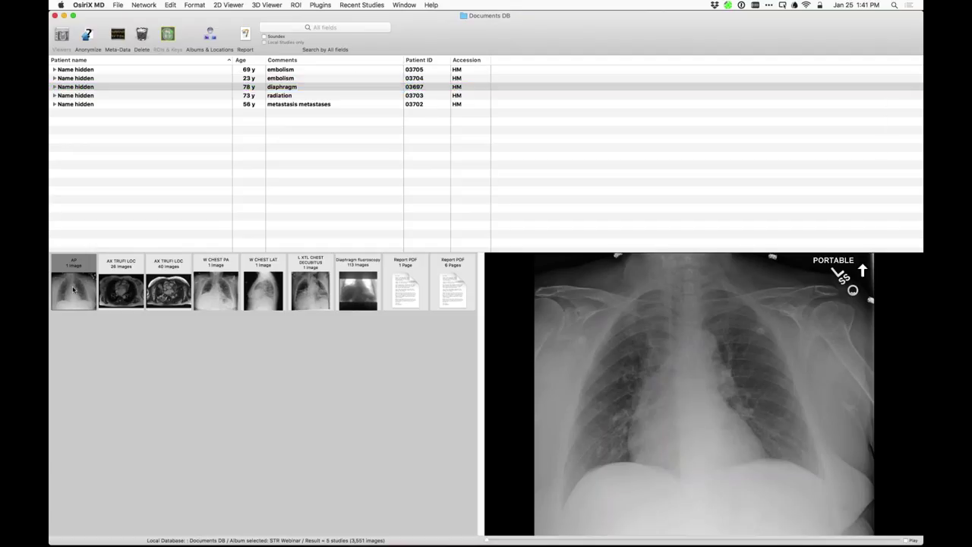
double_click(74, 288)
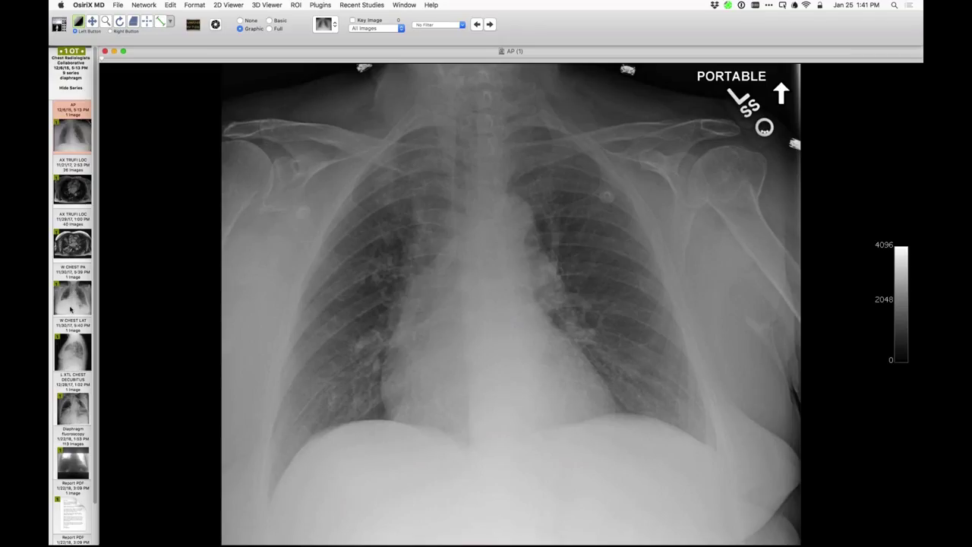
drag(71, 308, 213, 320)
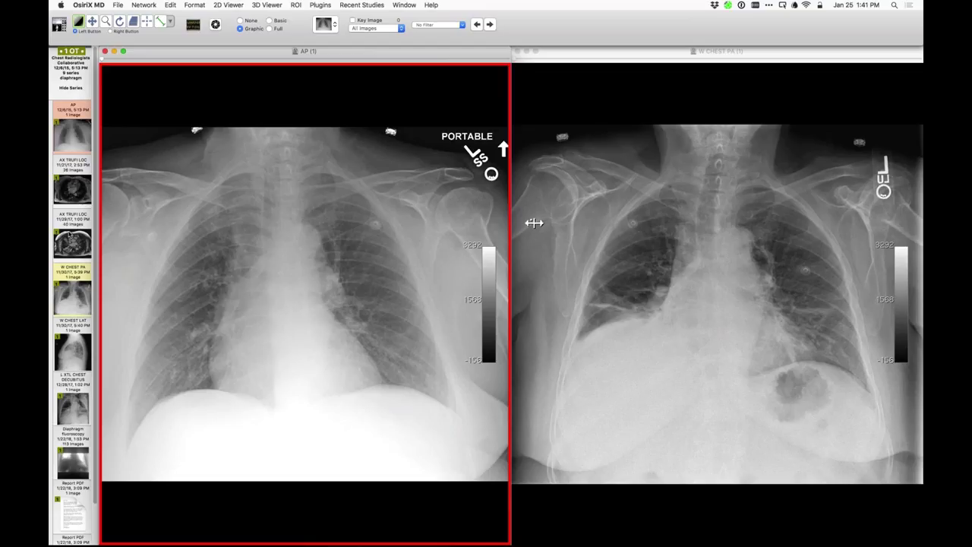
Replace the two radiographs with the two AX TRUFI LOC series side by side and adjust their window level.
drag(68, 237, 672, 264)
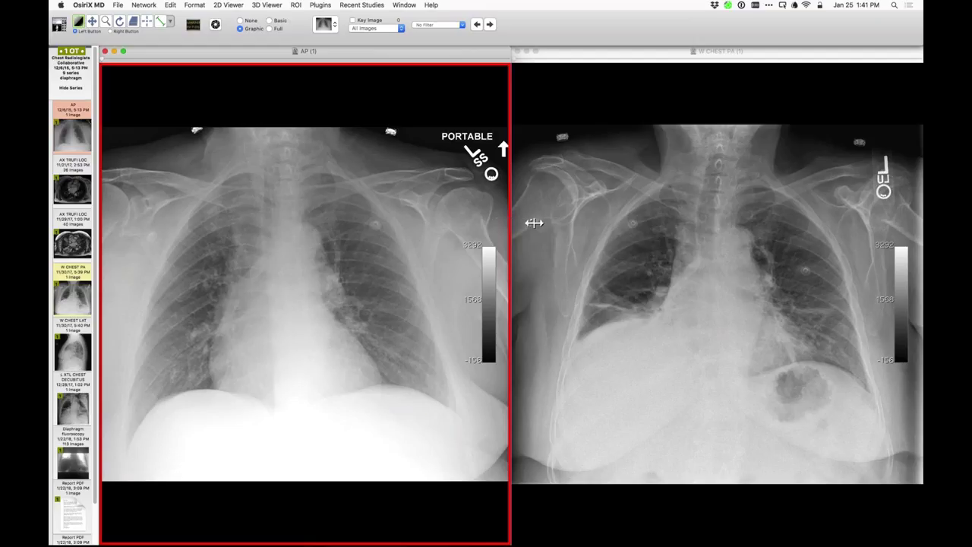
drag(73, 189, 274, 258)
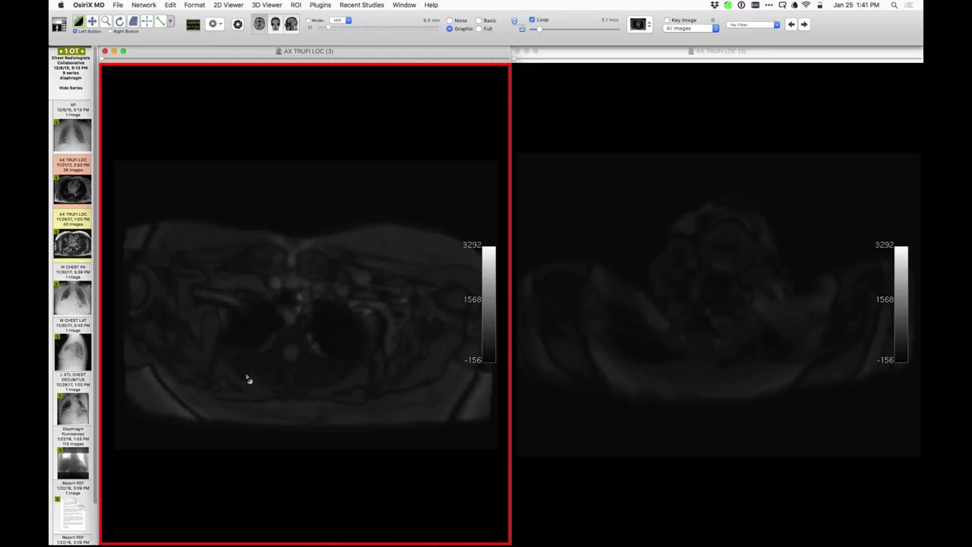
scroll(247, 378, down, 10)
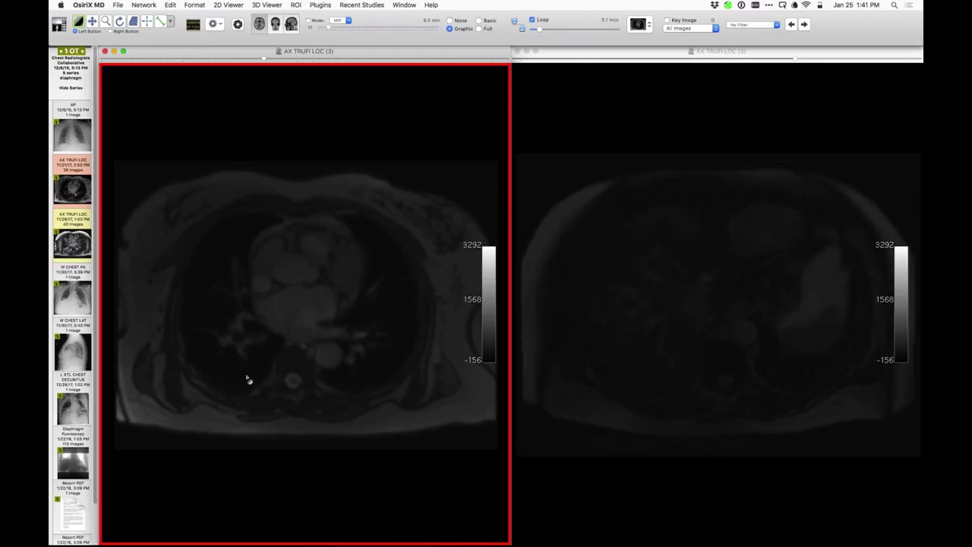
mouse_move(578, 374)
mouse_down()
mouse_move(599, 393)
mouse_move(573, 378)
mouse_move(584, 382)
mouse_up()
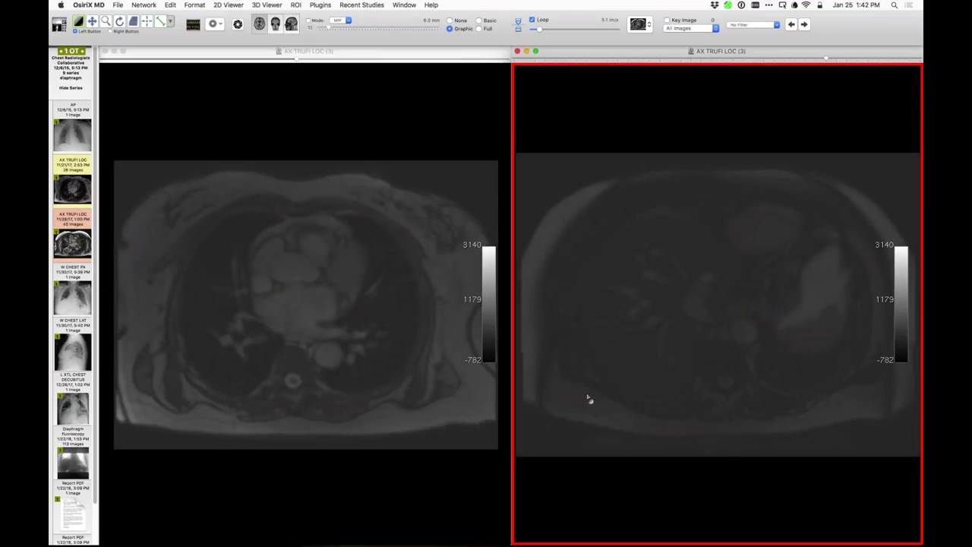
Compare the heart, lungs and diaphragm region across matching slices of the two AX TRUFI LOC series.
scroll(587, 399, up, 10)
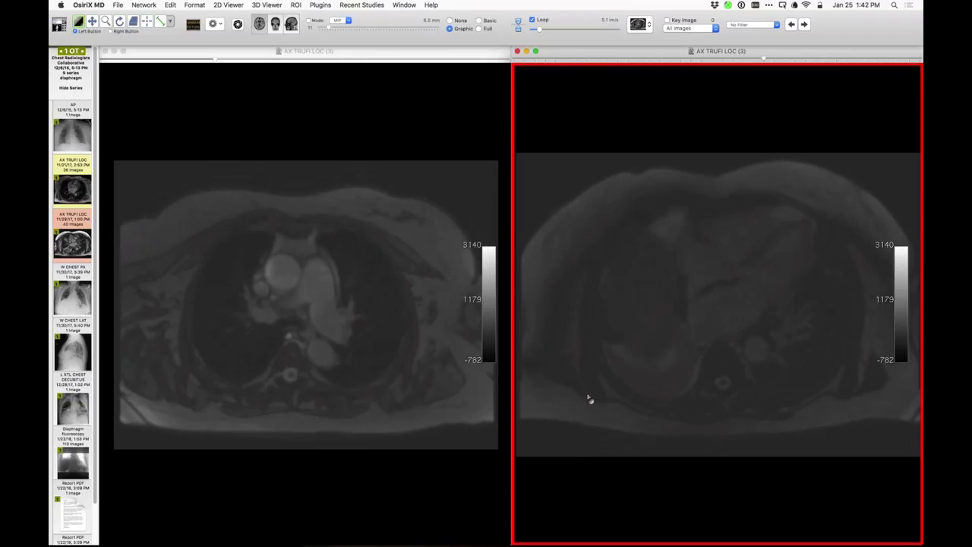
scroll(590, 401, up, 5)
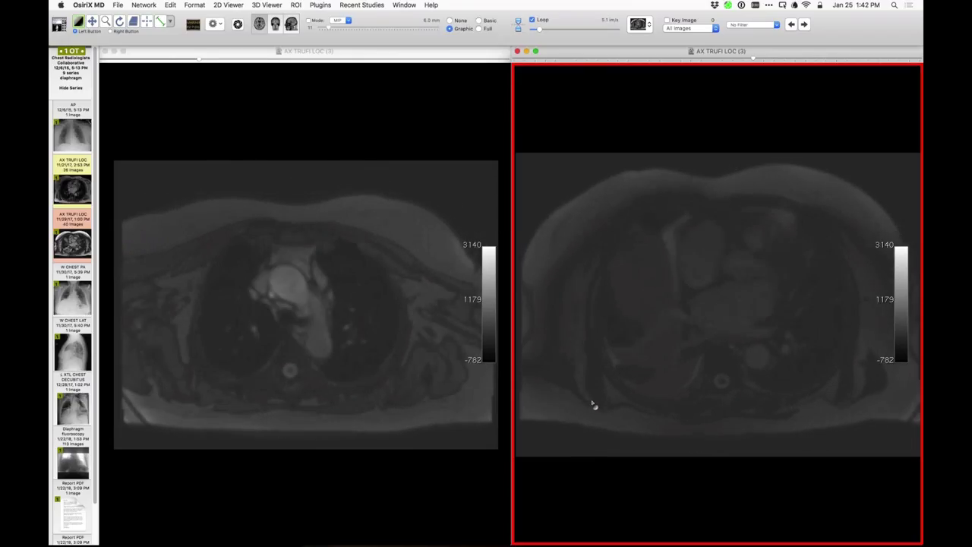
scroll(594, 405, up, 4)
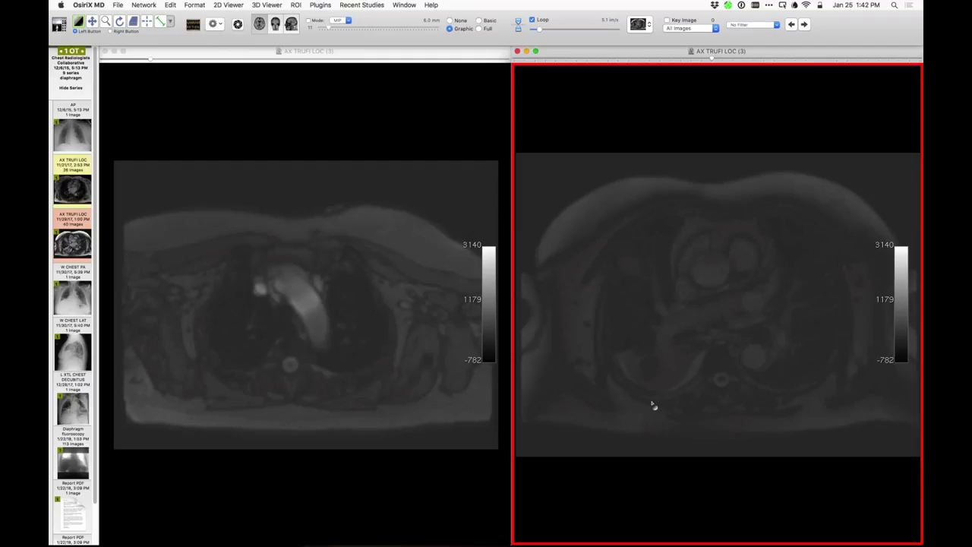
scroll(652, 405, up, 2)
scroll(652, 406, down, 5)
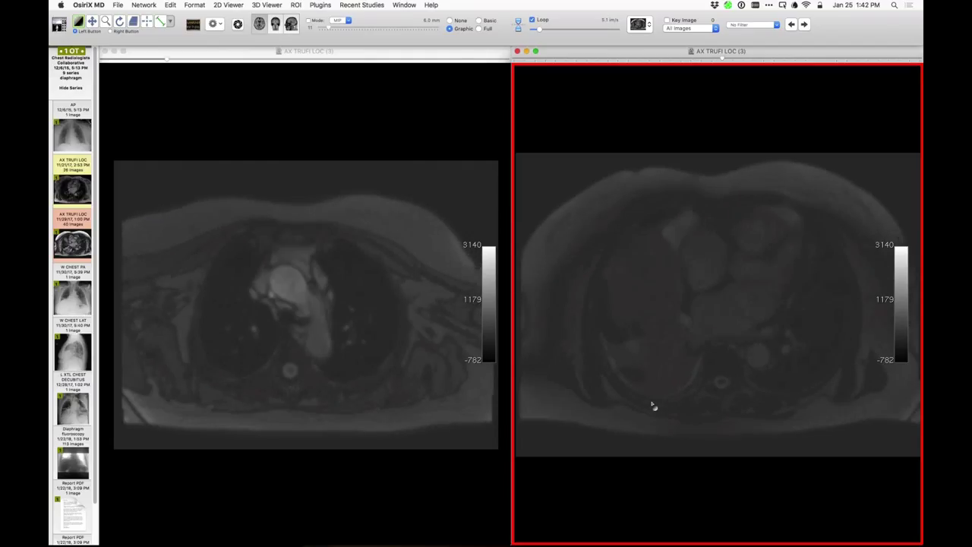
scroll(653, 406, down, 4)
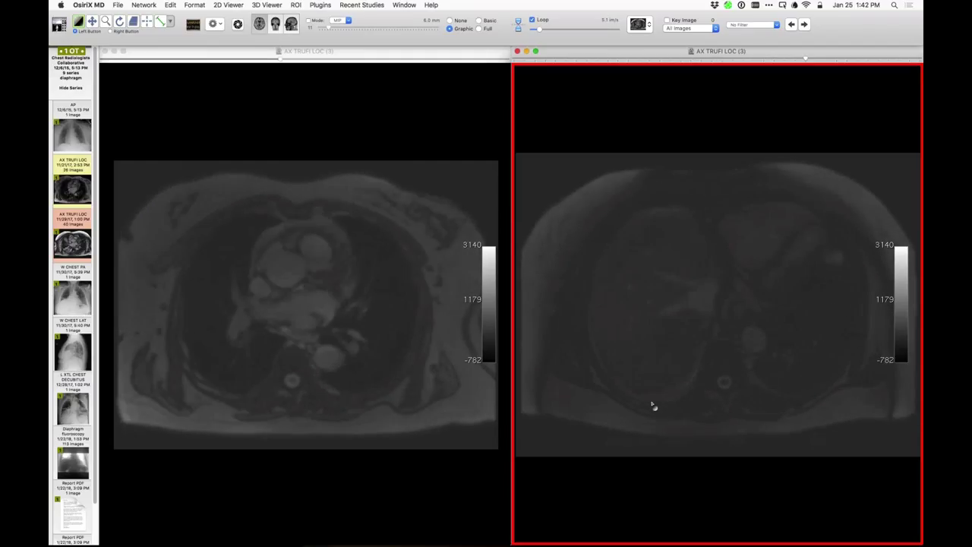
scroll(653, 406, up, 4)
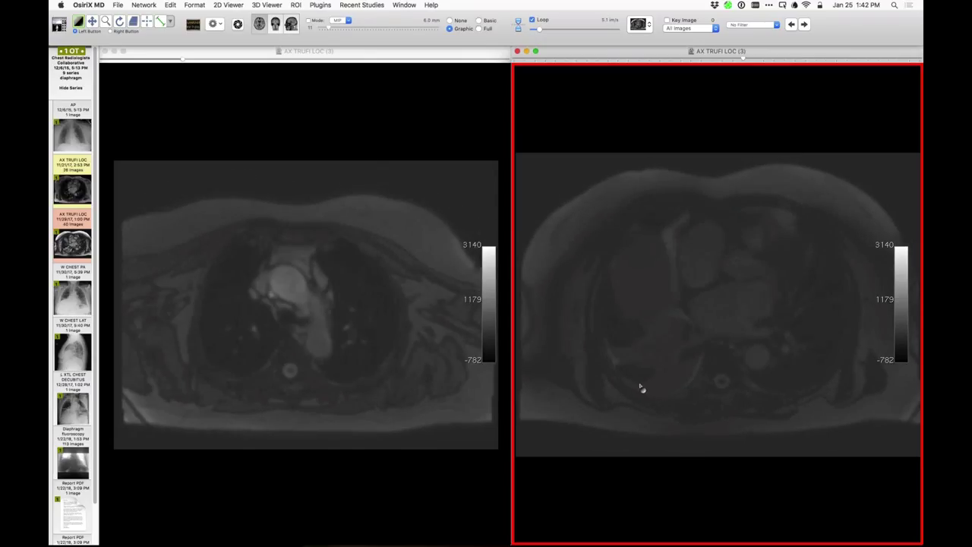
scroll(642, 388, down, 10)
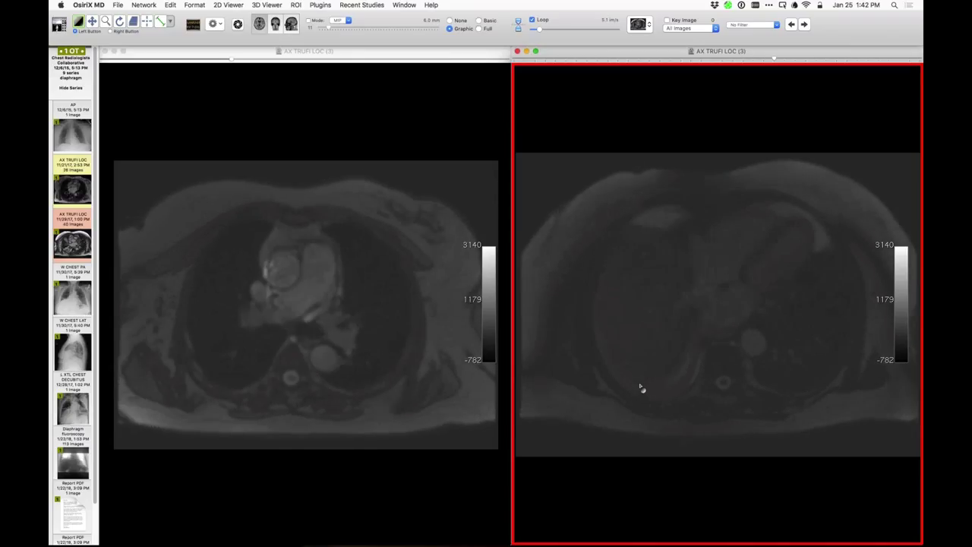
scroll(641, 389, down, 5)
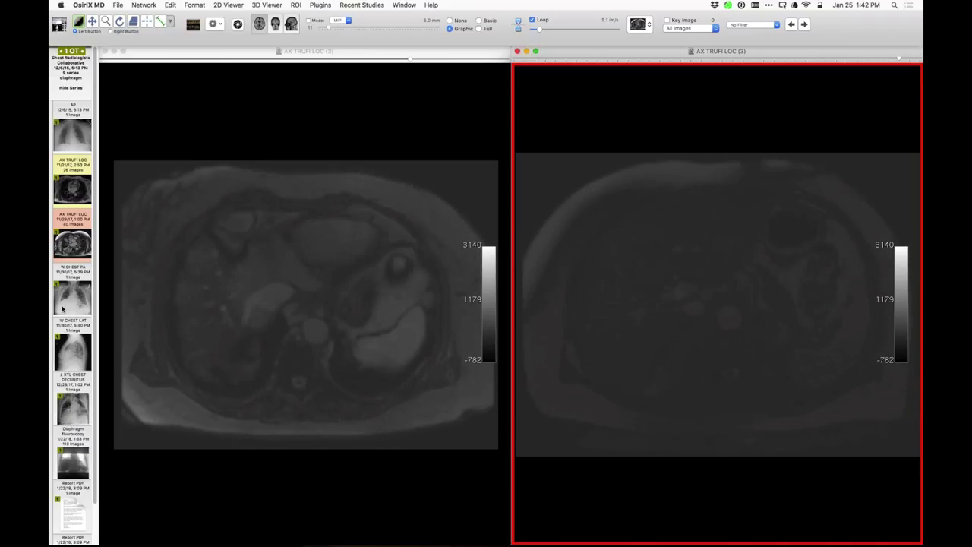
View the W CHEST PA radiograph beside the case summary report, and replace the radiograph with the journal article in the second Report PDF.
drag(63, 308, 245, 289)
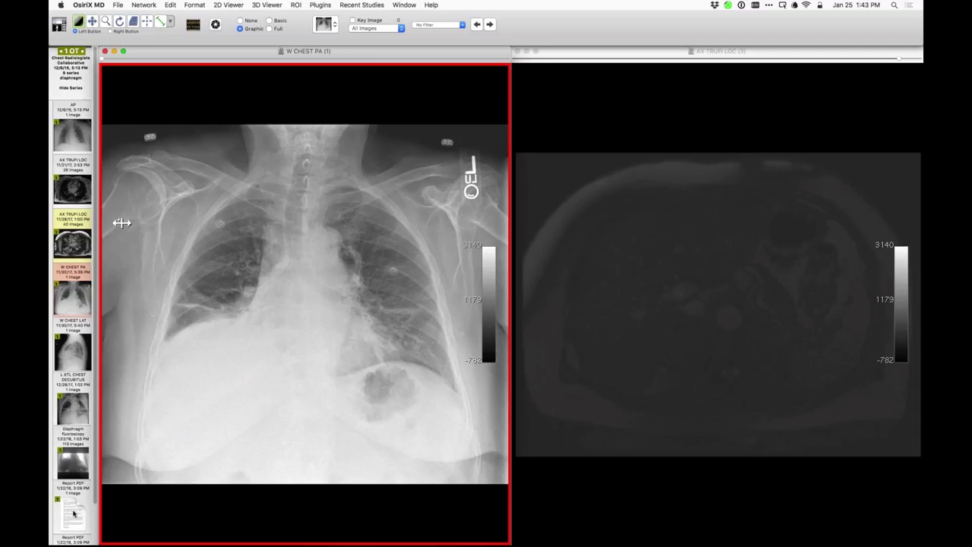
drag(74, 514, 594, 315)
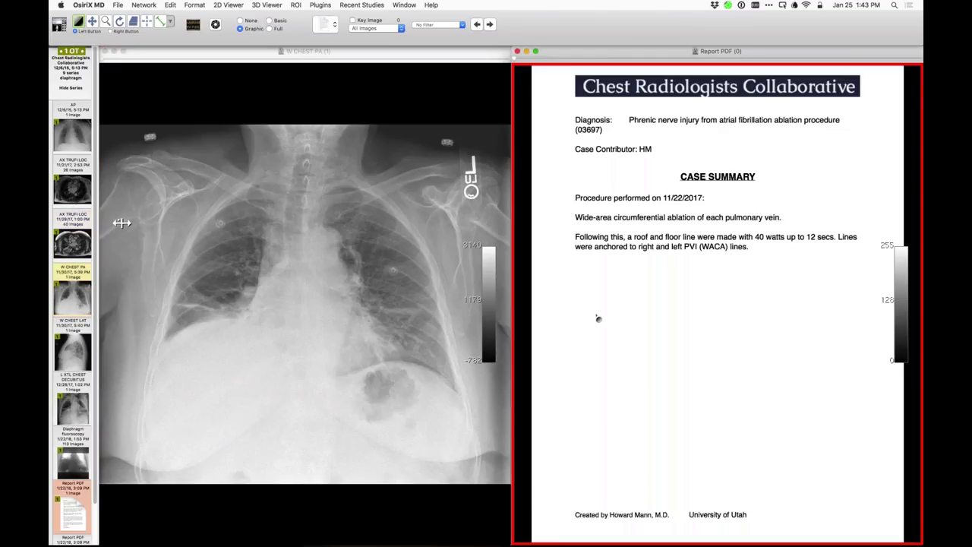
scroll(79, 445, down, 3)
scroll(80, 445, down, 2)
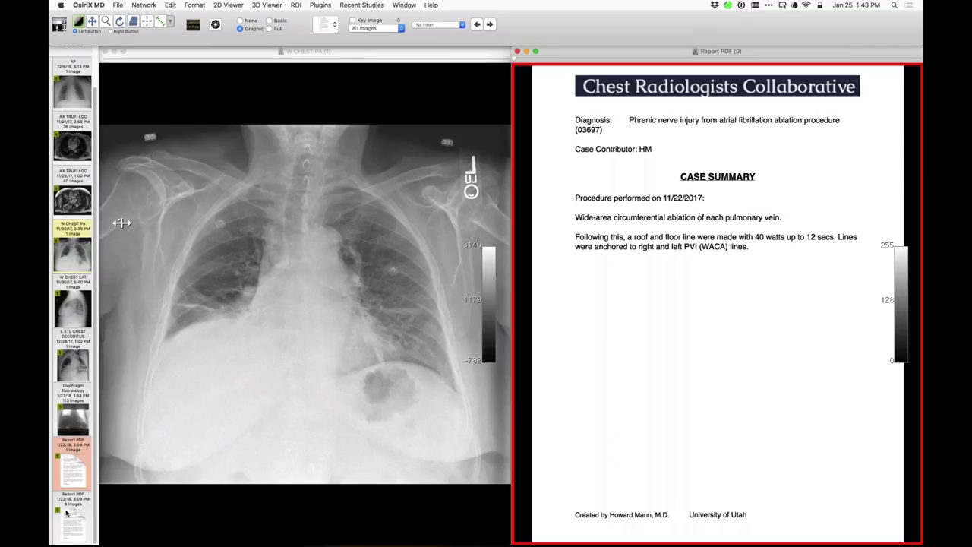
drag(65, 517, 254, 280)
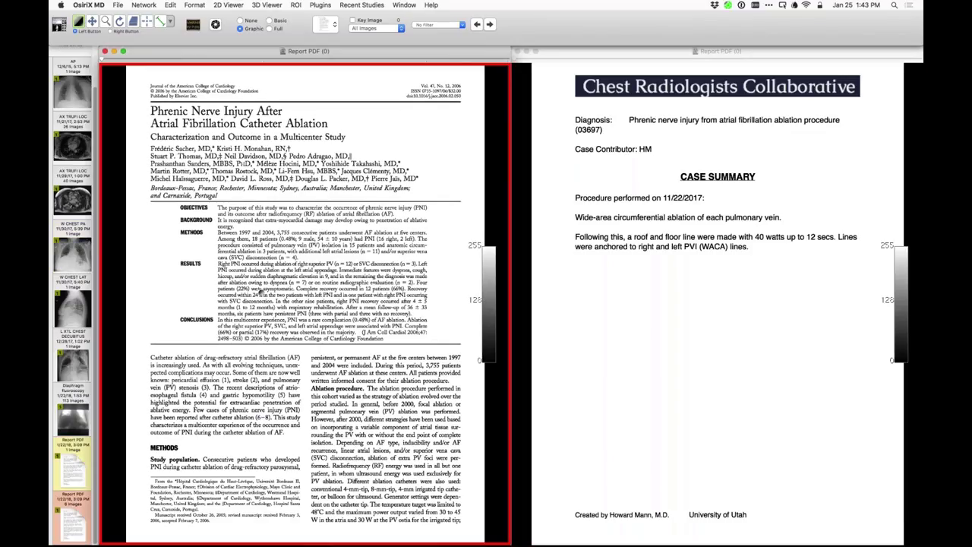
Enlarge the phrenic nerve injury article to read its abstract, and display the W CHEST PA radiograph in place of the case summary.
double_click(261, 291)
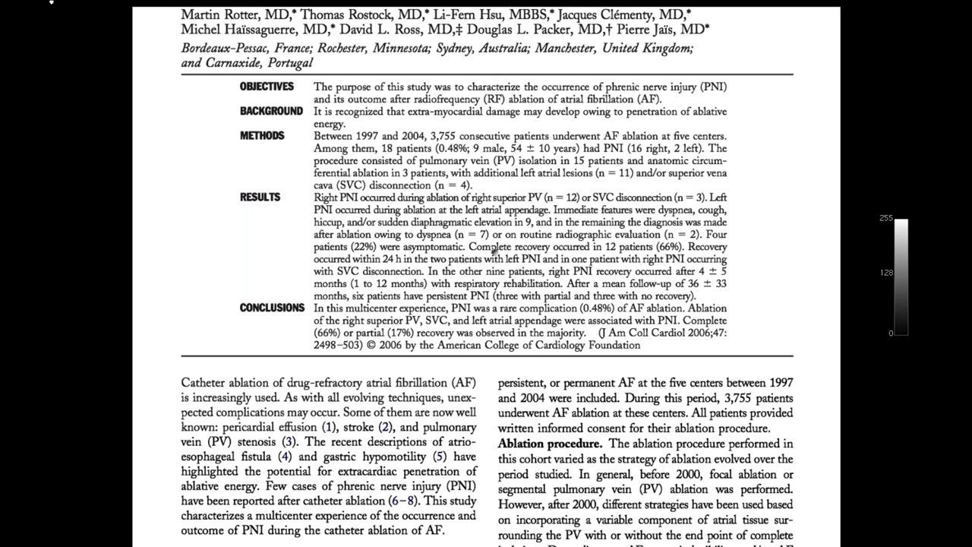
scroll(491, 255, down, 1)
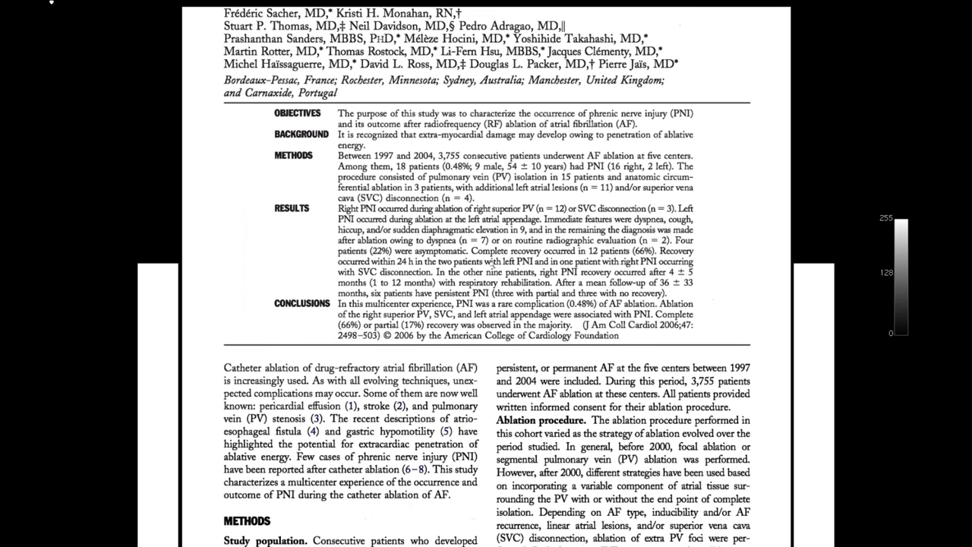
scroll(490, 259, down, 1)
scroll(516, 281, down, 1)
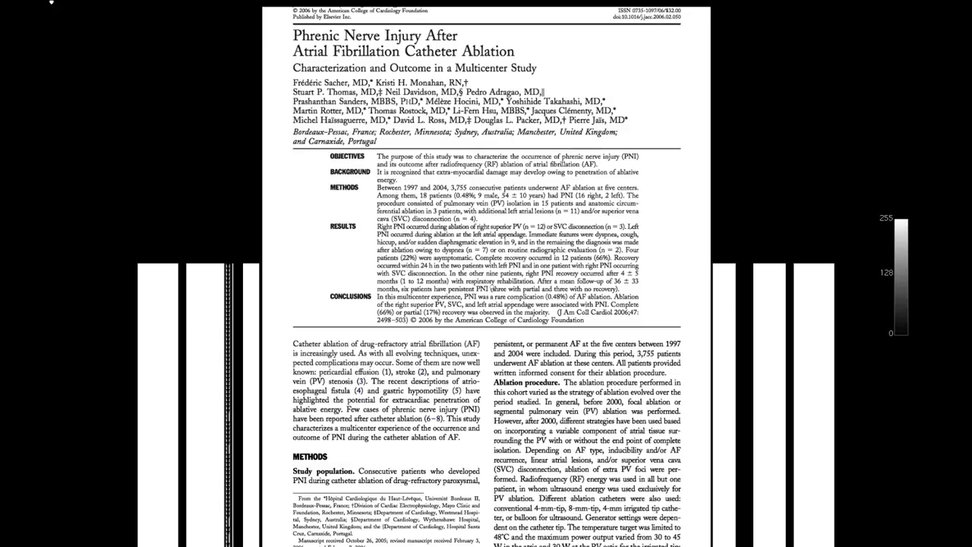
scroll(495, 295, down, 1)
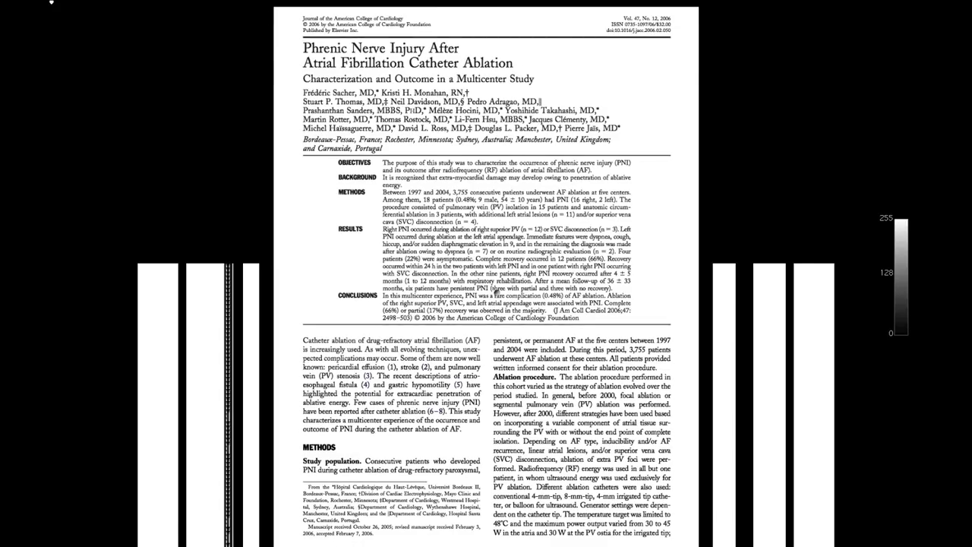
key(Escape)
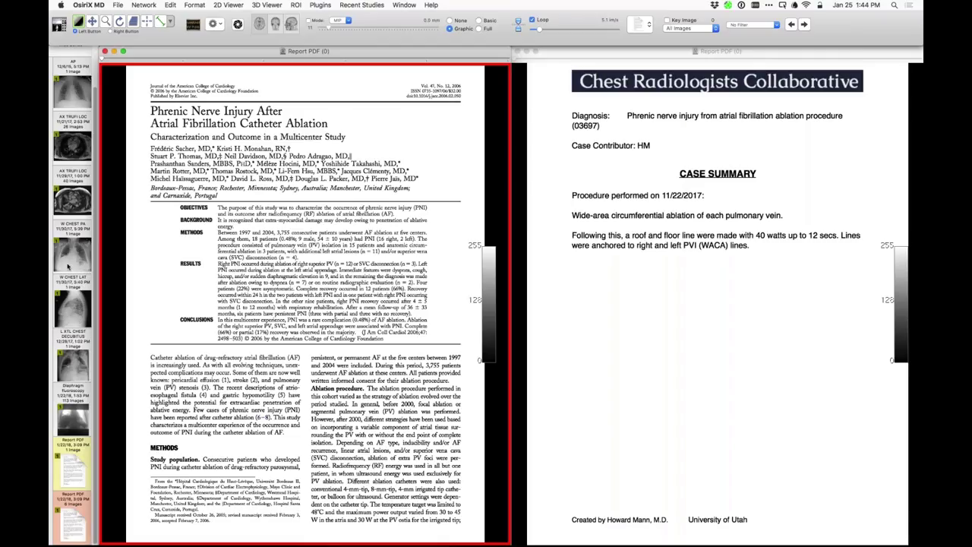
drag(68, 265, 584, 293)
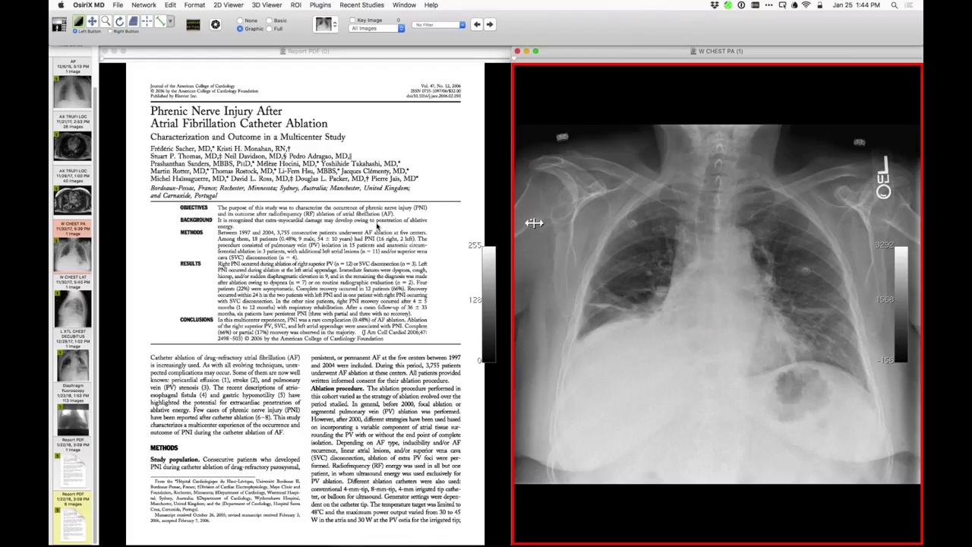
From the study database, open the second embolism case's lung-window CT ANGIO CHEST W-WO series with CT CHEST W-O CONTRAS beside it.
click(58, 28)
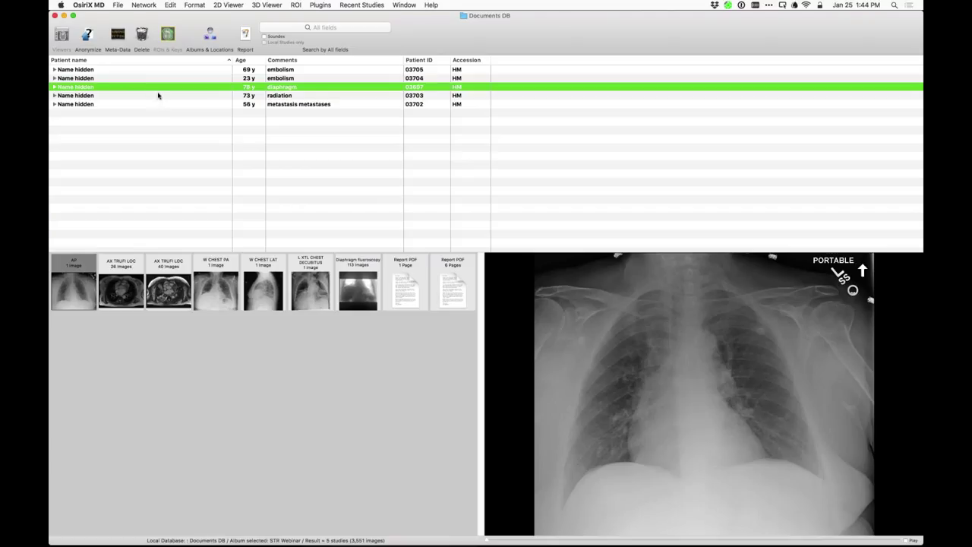
click(158, 79)
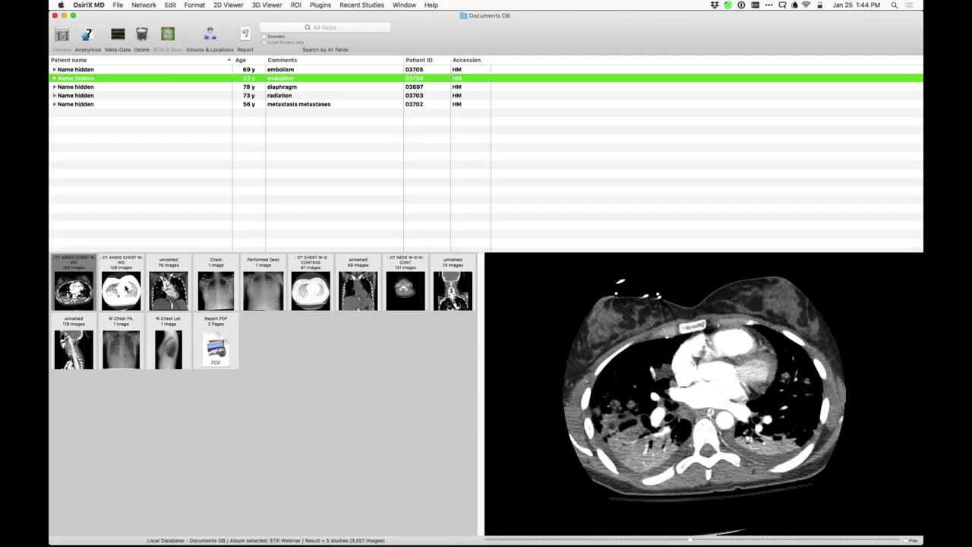
click(126, 288)
double_click(126, 288)
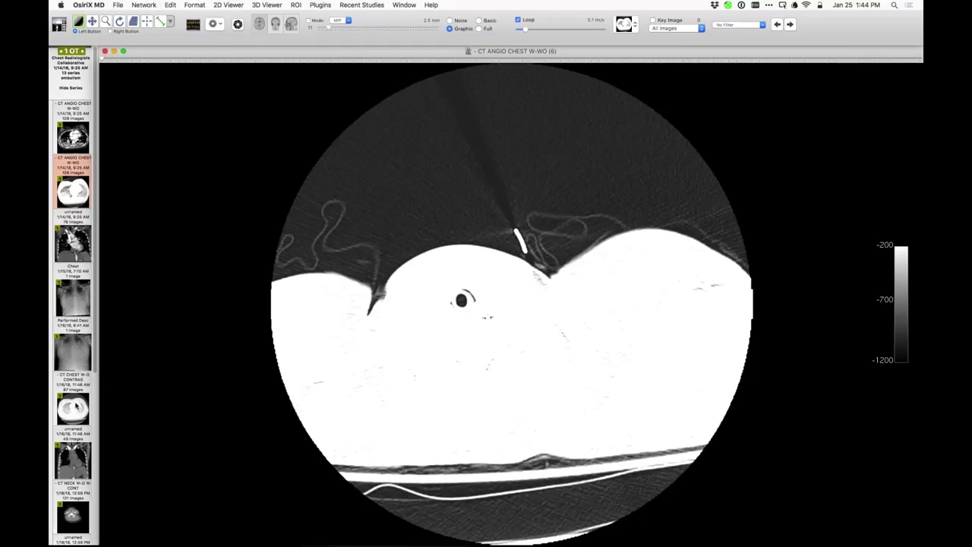
drag(76, 406, 601, 335)
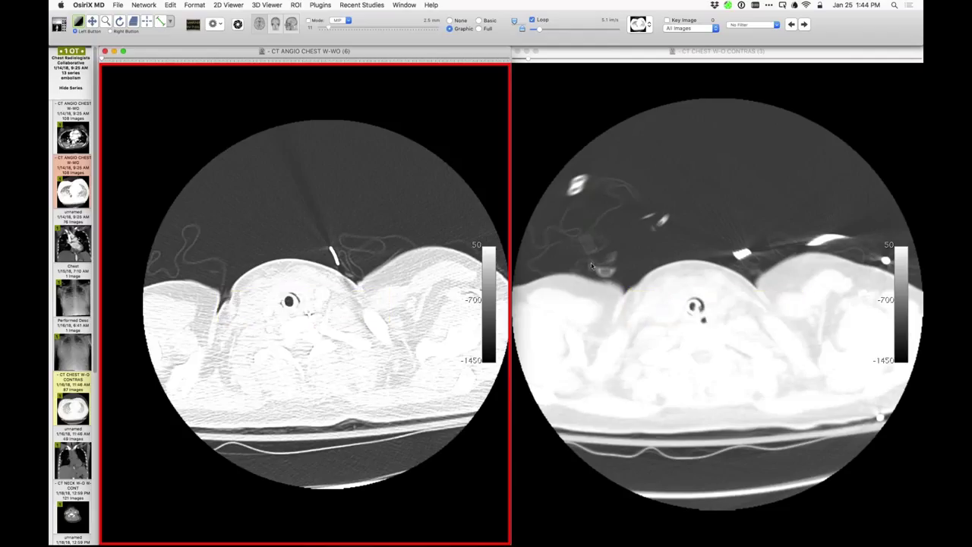
Compare the lungs on the two CT series from the neck and apices down past the carina, checking the upper and mid-lung opacities.
scroll(374, 313, down, 10)
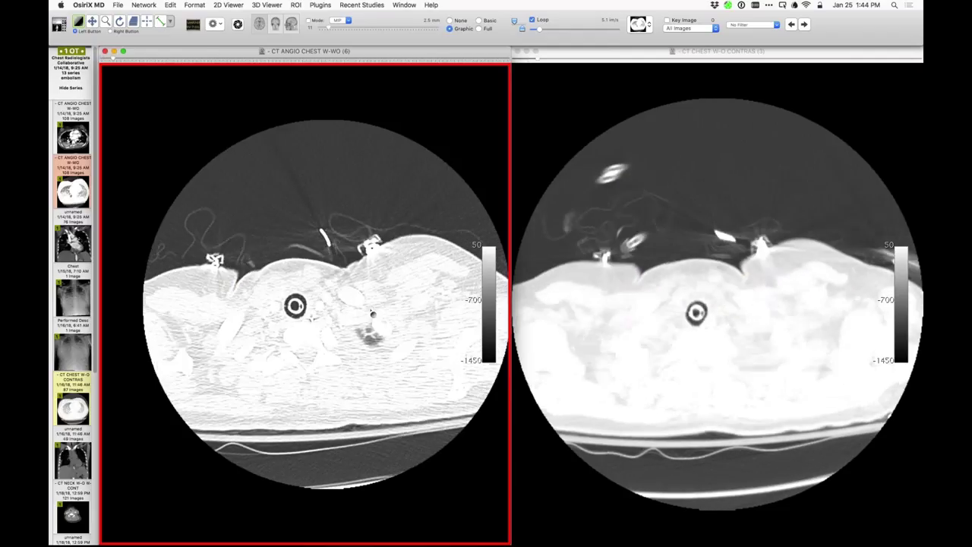
scroll(374, 313, down, 10)
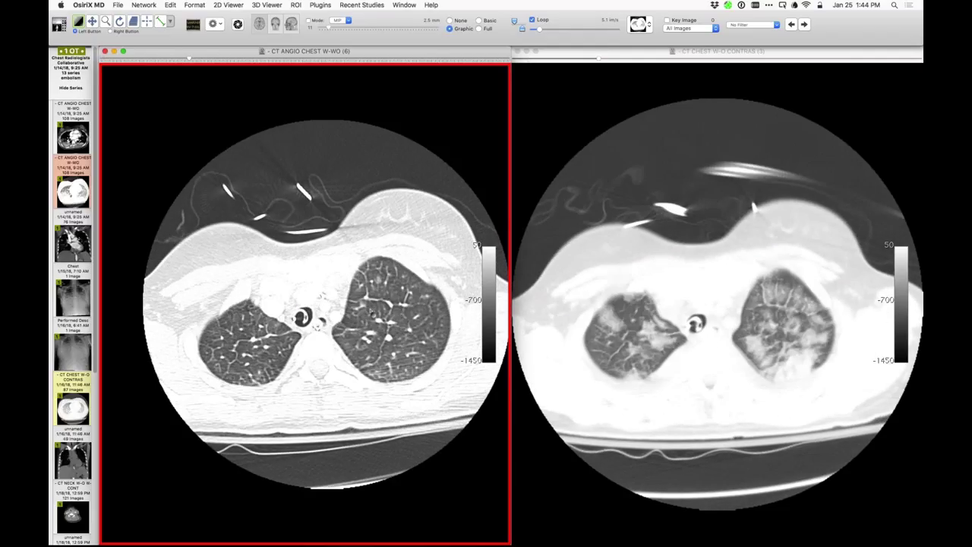
scroll(372, 310, down, 8)
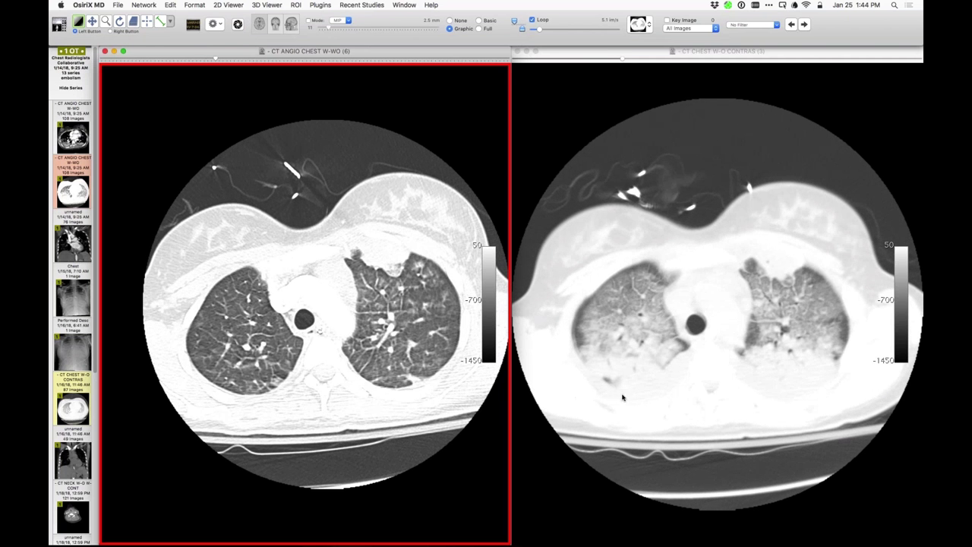
click(629, 374)
scroll(629, 374, down, 12)
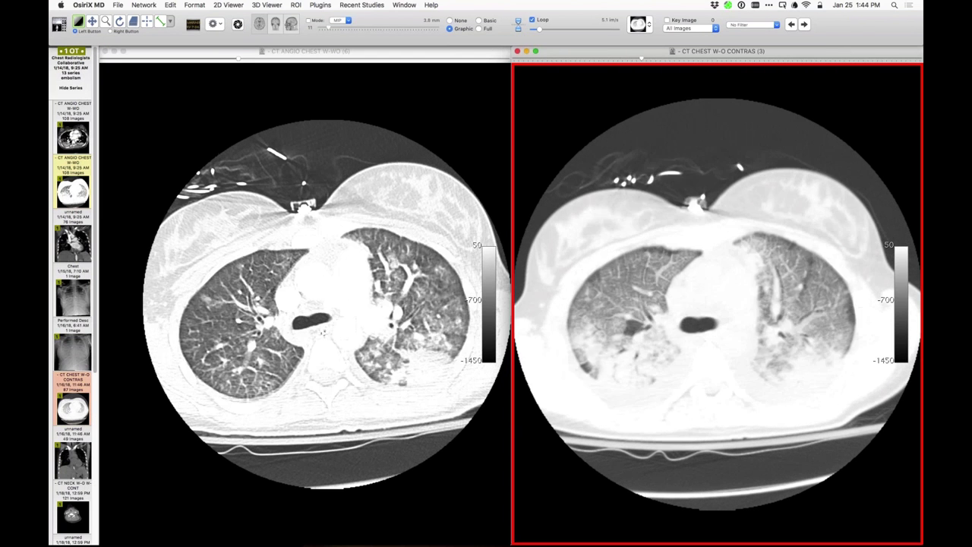
scroll(629, 375, up, 10)
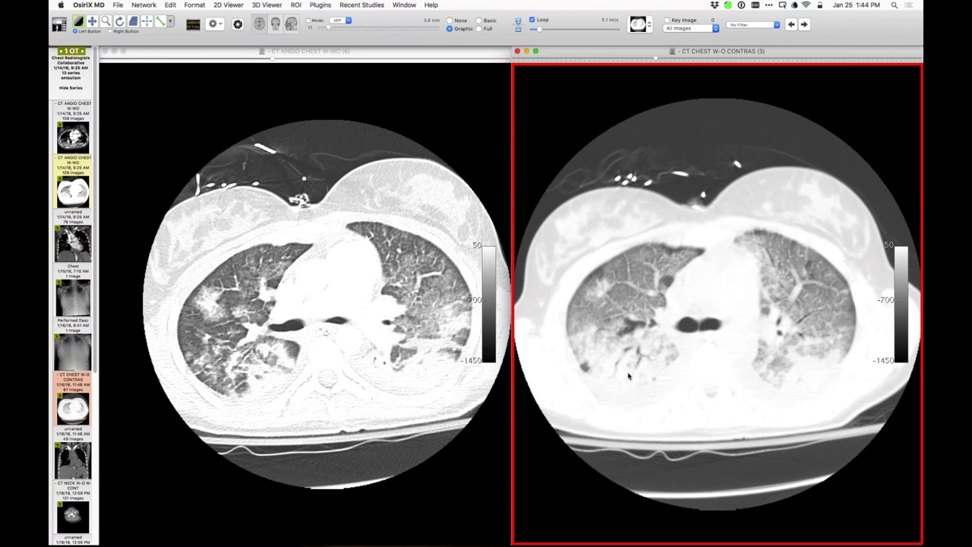
scroll(622, 398, up, 6)
scroll(622, 397, down, 6)
scroll(622, 397, down, 3)
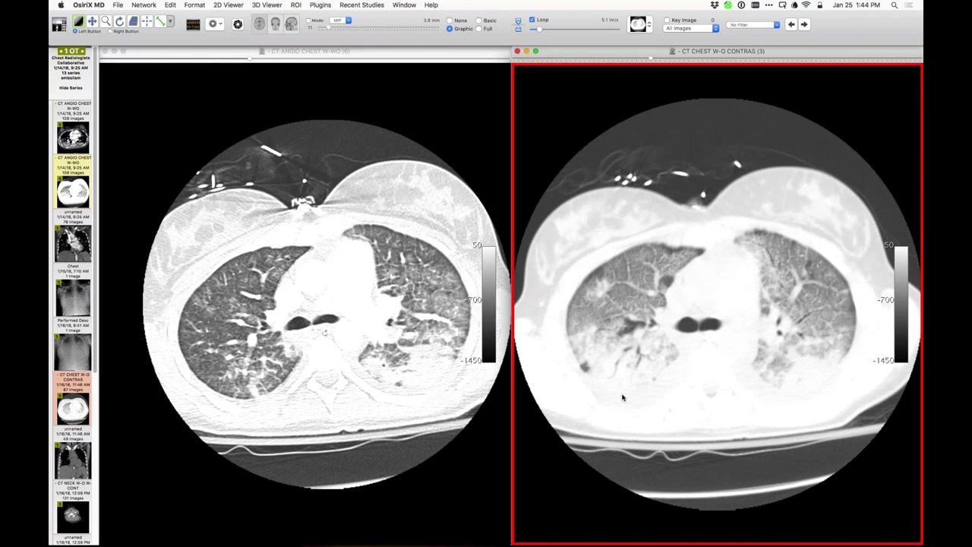
scroll(622, 397, down, 6)
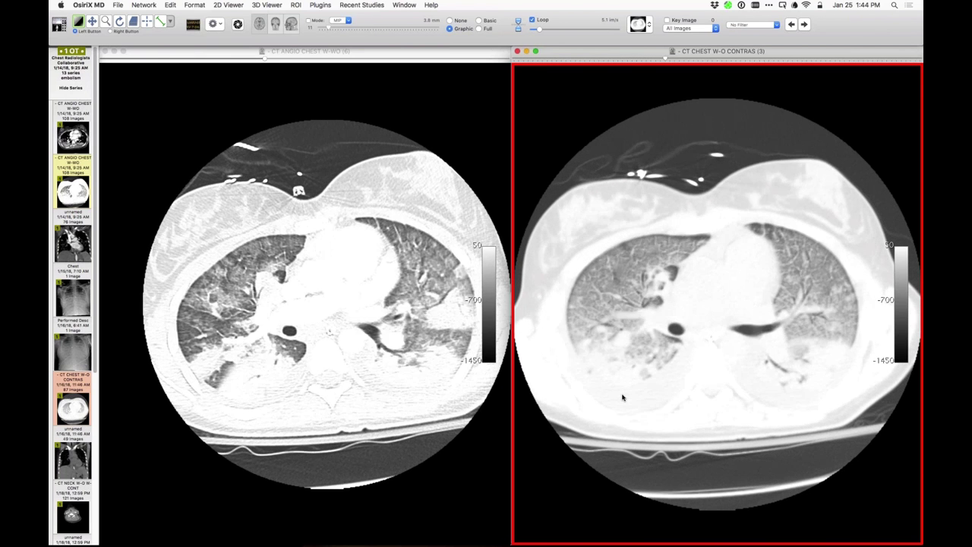
scroll(622, 398, up, 6)
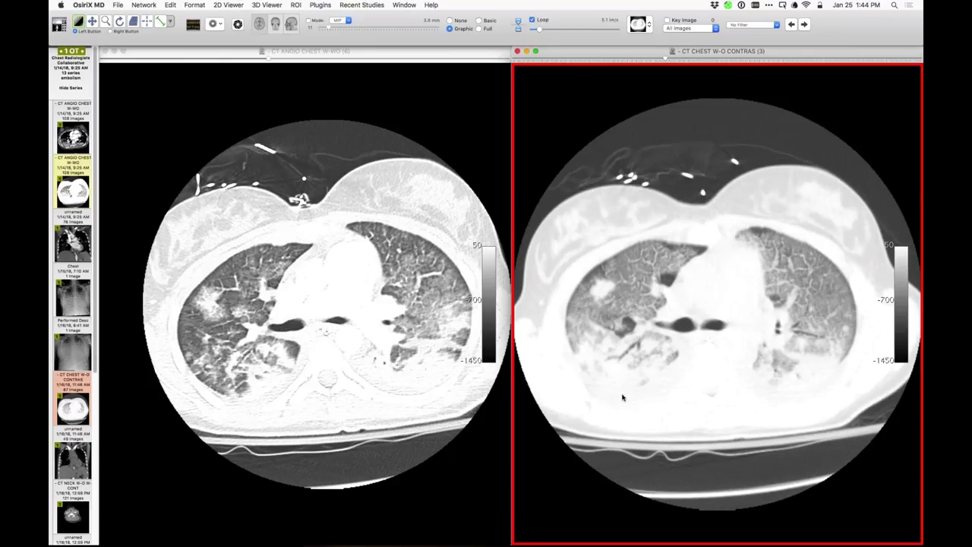
scroll(622, 398, up, 3)
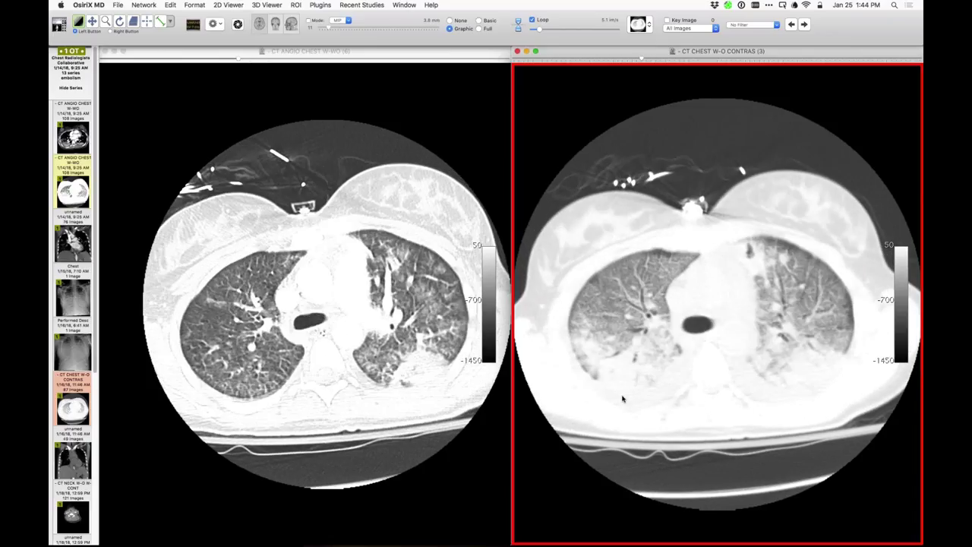
scroll(622, 397, up, 4)
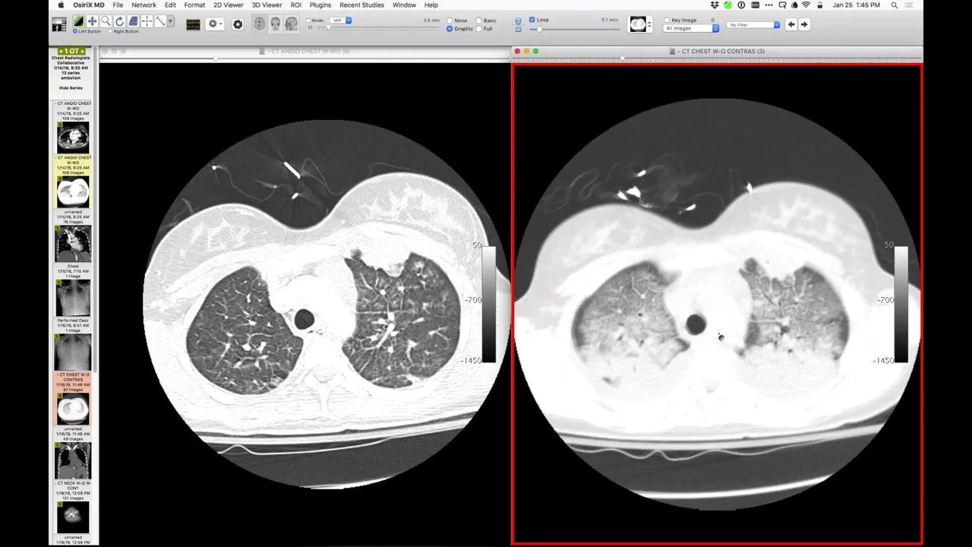
Set the window of both CT series to the -1250 to 250 range and compare the mid-lung slices.
key(2)
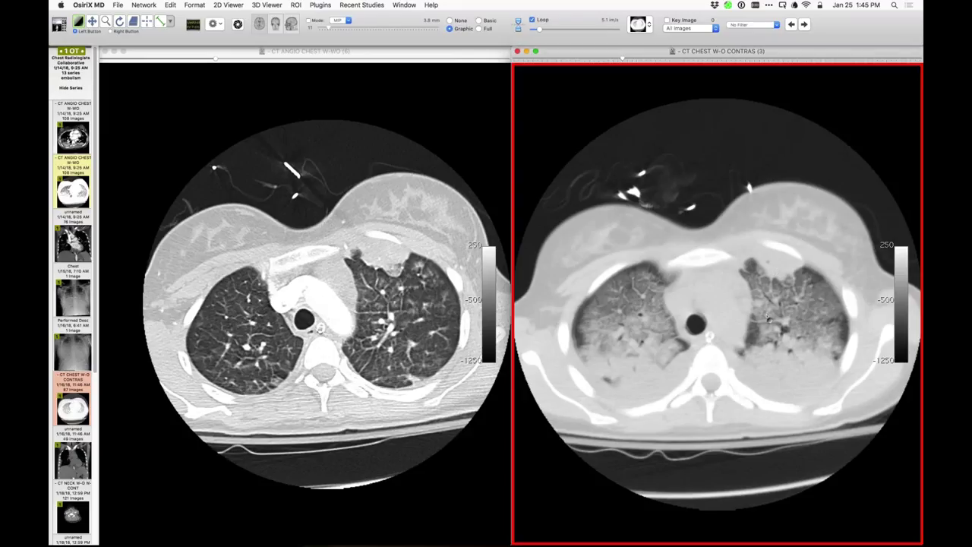
scroll(769, 318, down, 2)
scroll(769, 319, down, 5)
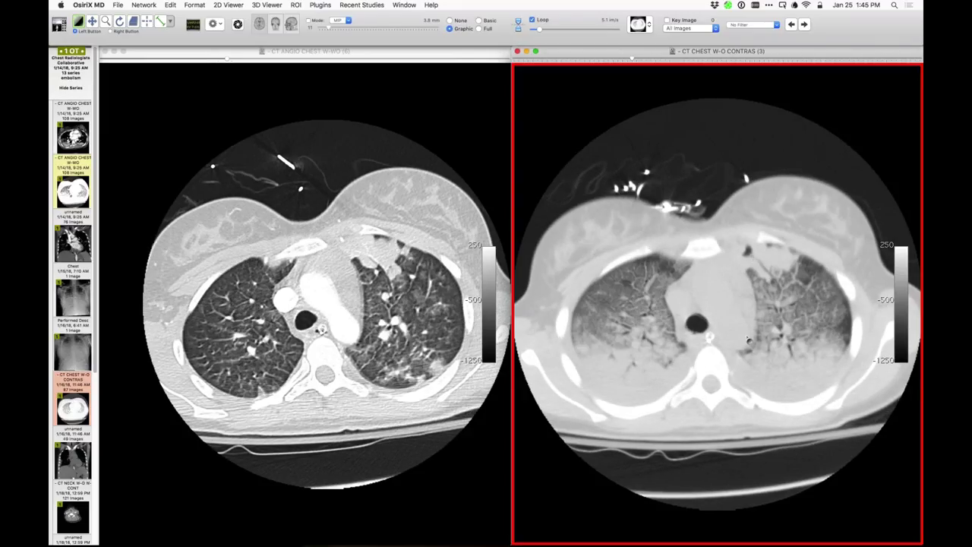
scroll(746, 352, down, 2)
scroll(745, 352, down, 5)
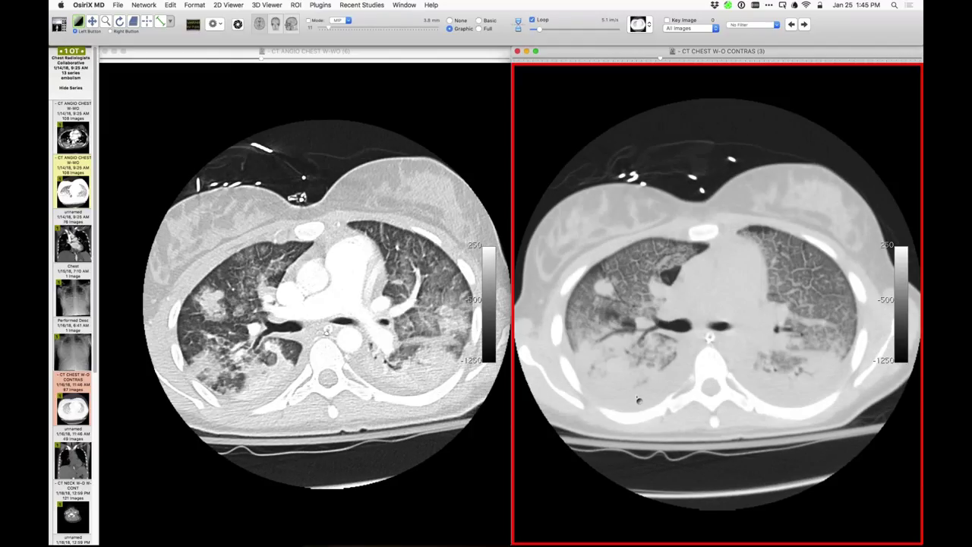
Display the CT NECK W-O W-CONT series in place of the CT angiogram and the case report PDF in place of the non-contrast chest CT.
scroll(638, 400, down, 4)
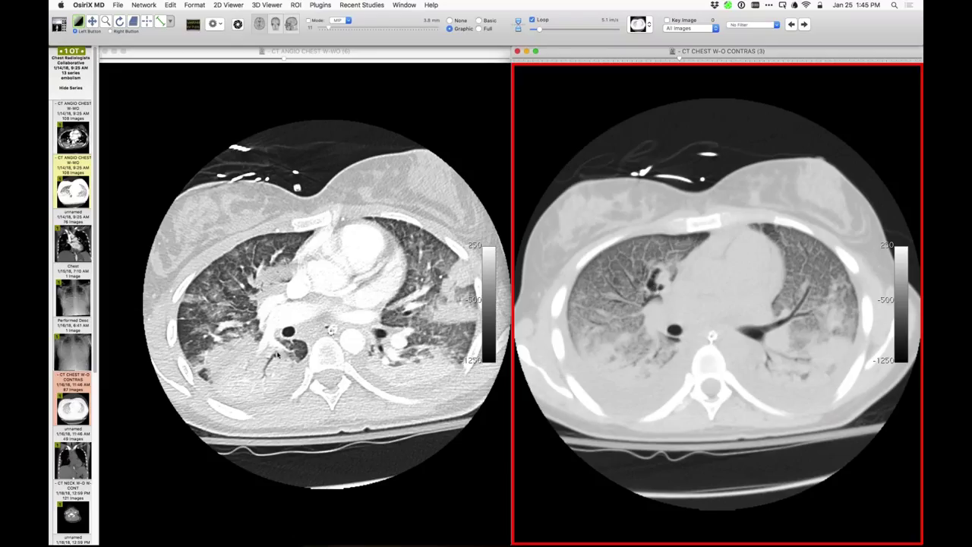
scroll(68, 458, down, 5)
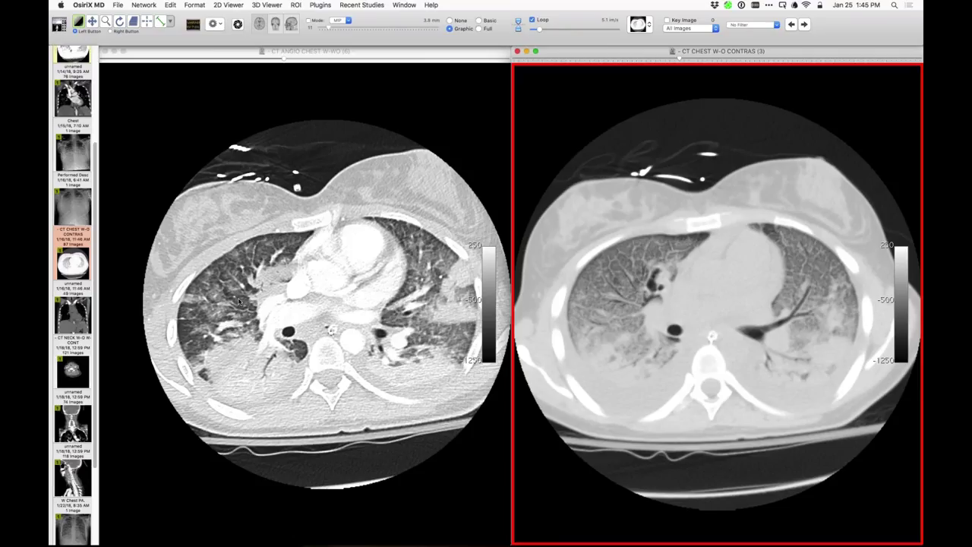
click(186, 351)
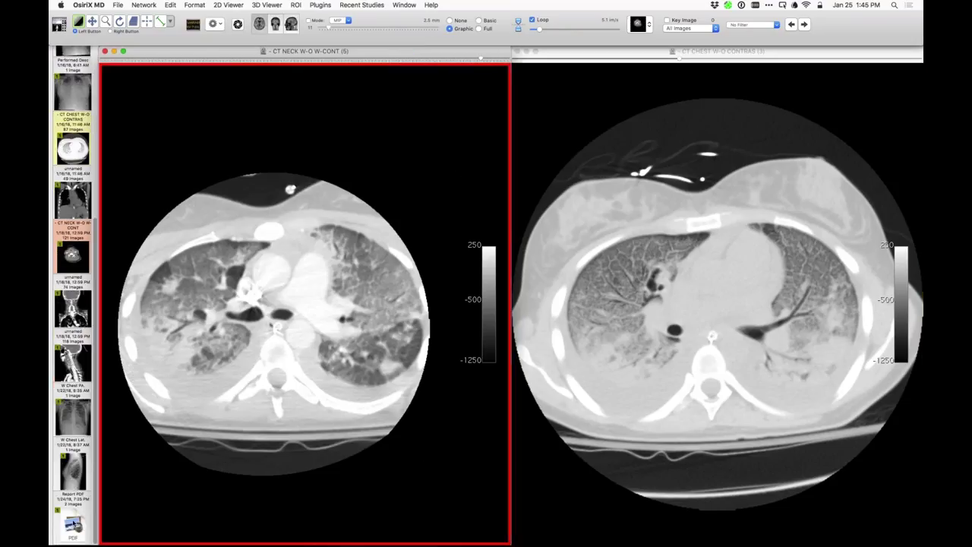
drag(532, 311, 591, 318)
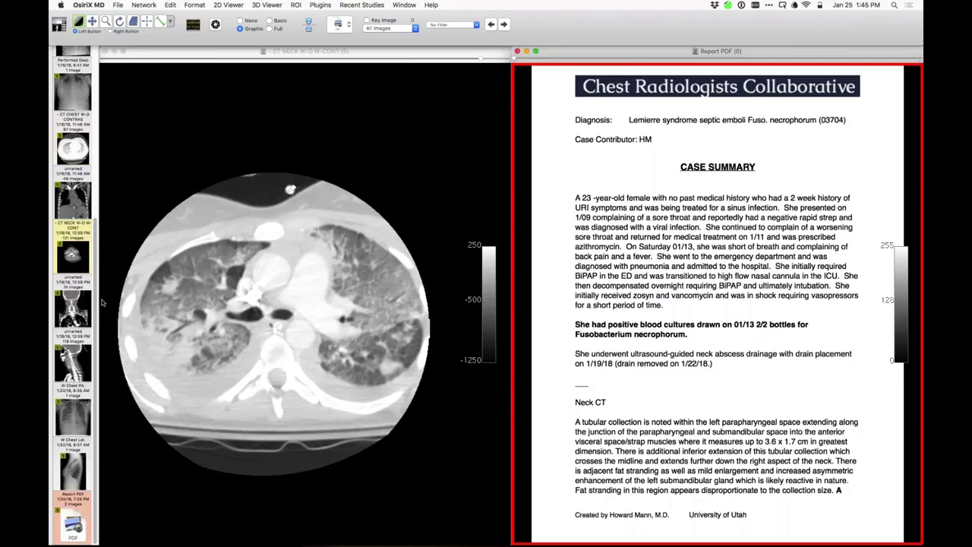
Set the neck CT to the -160 to 240 soft-tissue window and bring up the slices at the level of the mandible.
click(161, 305)
scroll(162, 304, up, 10)
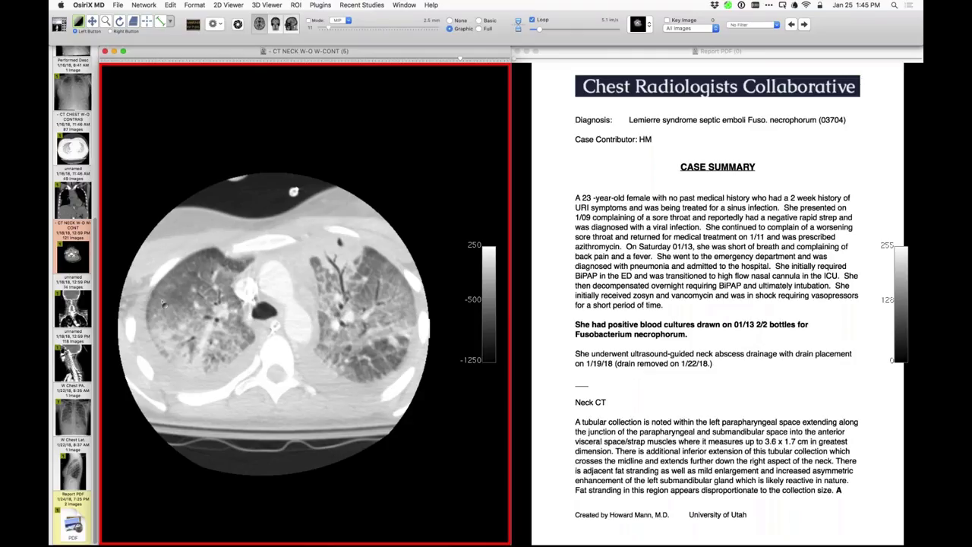
scroll(162, 304, up, 3)
key(2)
scroll(144, 382, up, 3)
scroll(144, 382, up, 4)
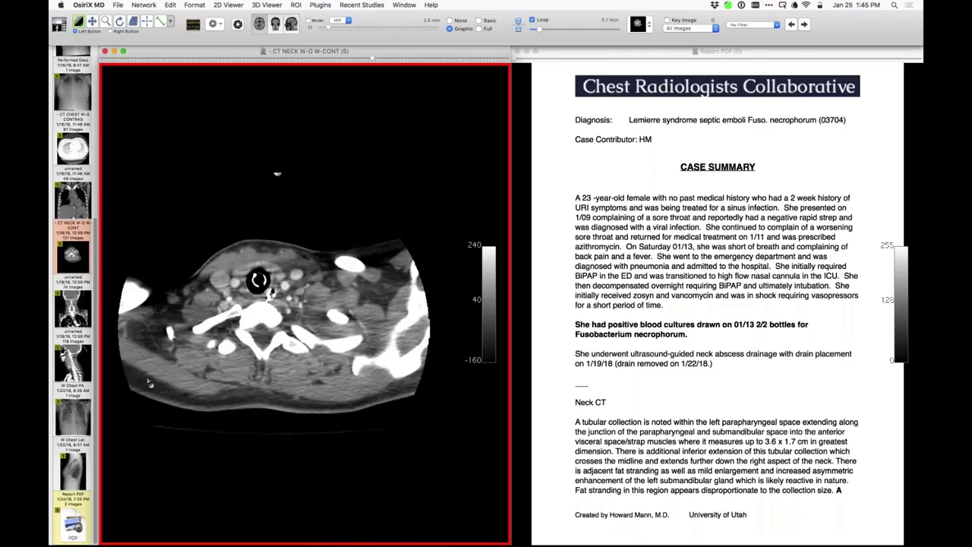
scroll(167, 370, up, 5)
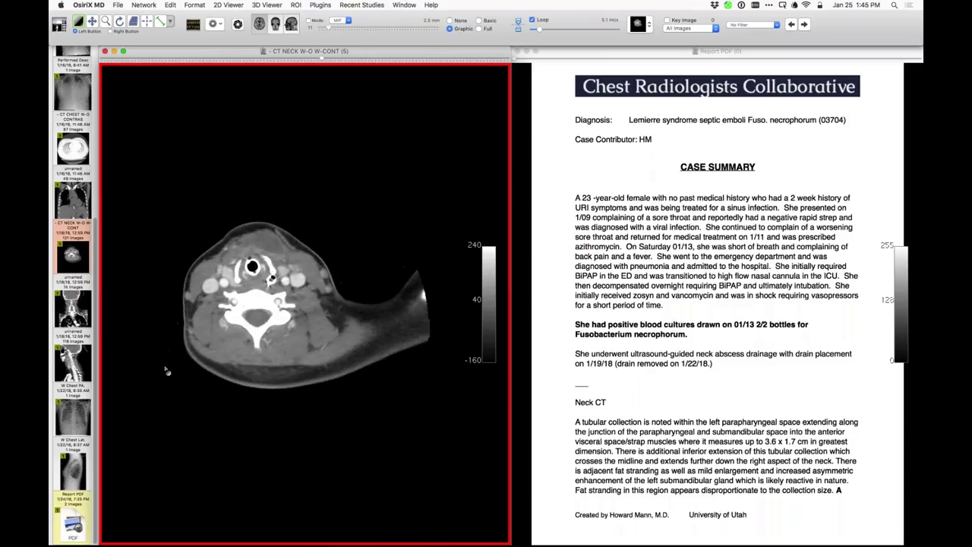
scroll(166, 370, up, 6)
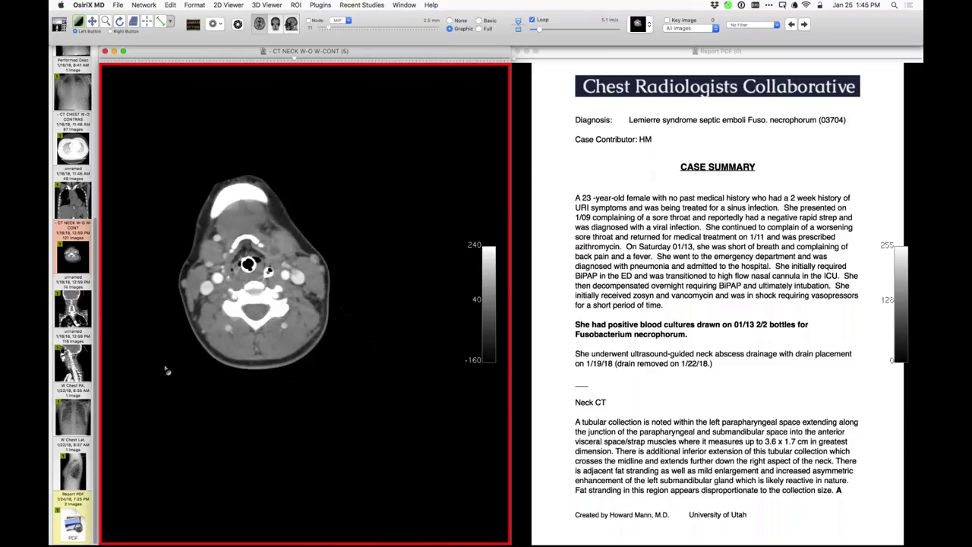
scroll(167, 370, down, 2)
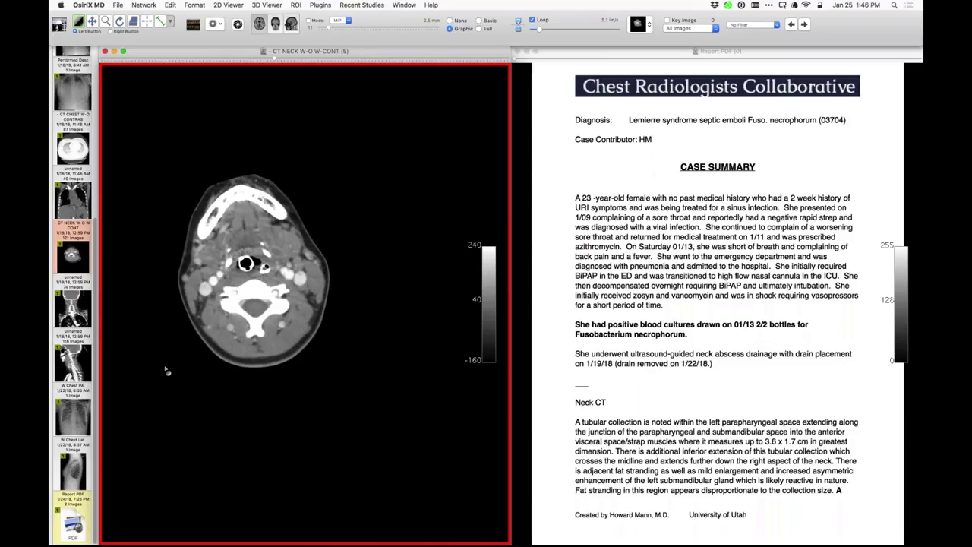
Examine the neck CT full screen, tracing the anterior neck collection between the mandible and the lower neck, and return to the side-by-side view.
double_click(275, 338)
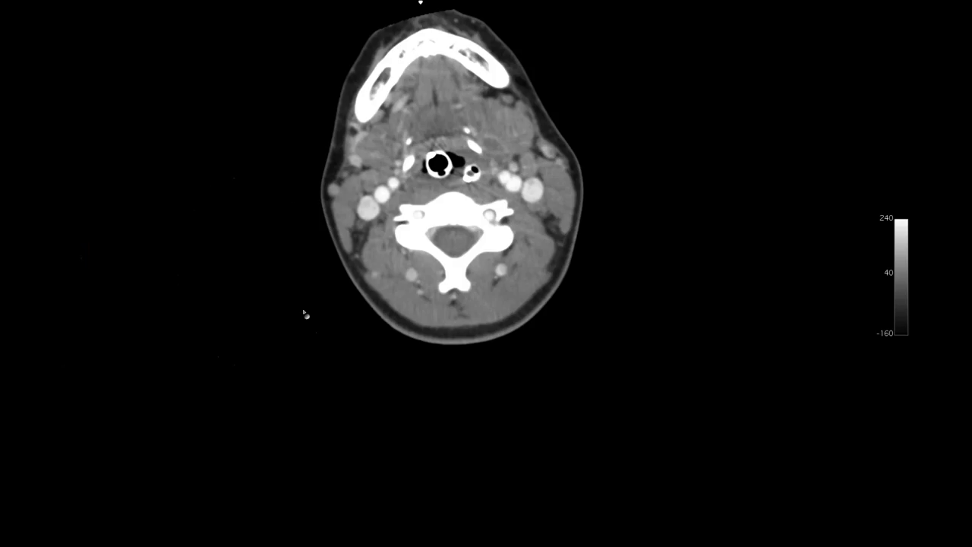
scroll(501, 149, up, 3)
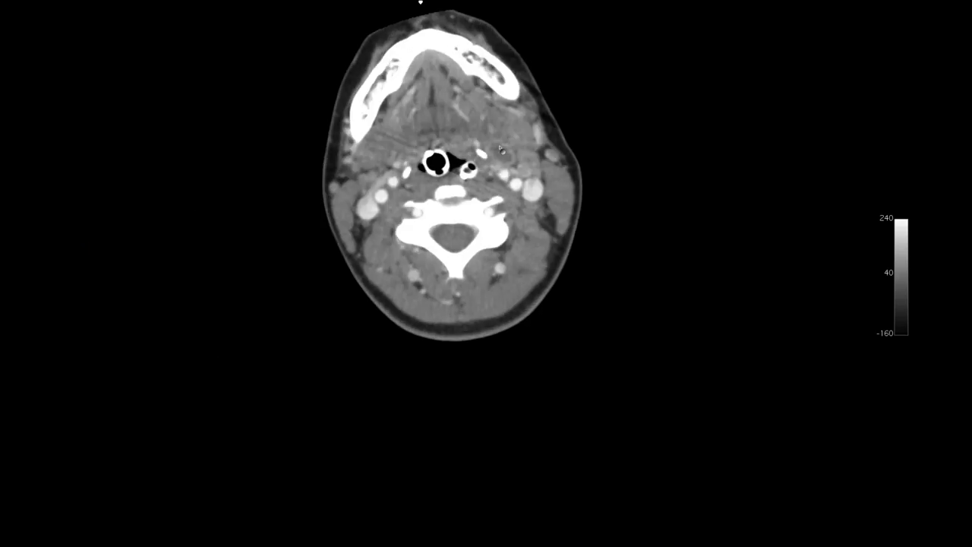
scroll(501, 159, down, 1)
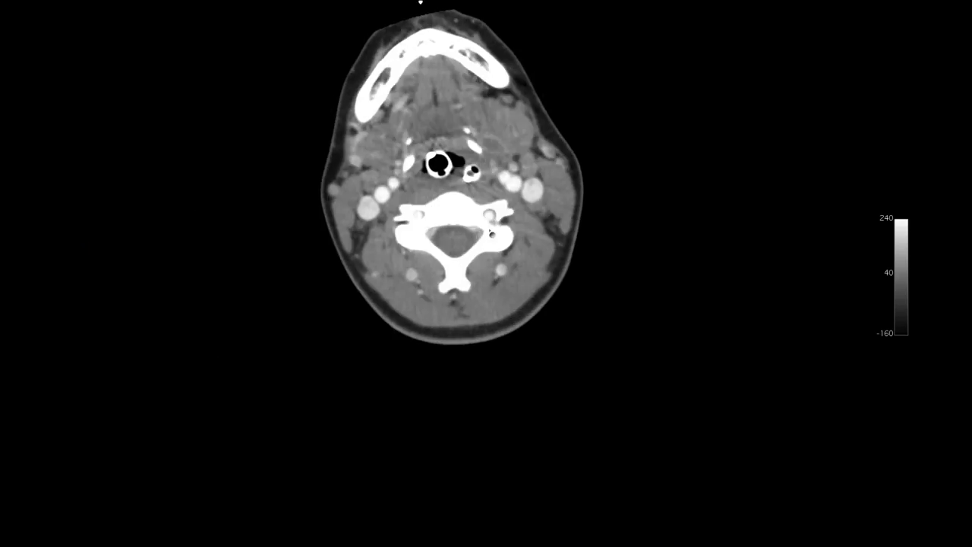
scroll(492, 234, down, 2)
scroll(492, 234, down, 5)
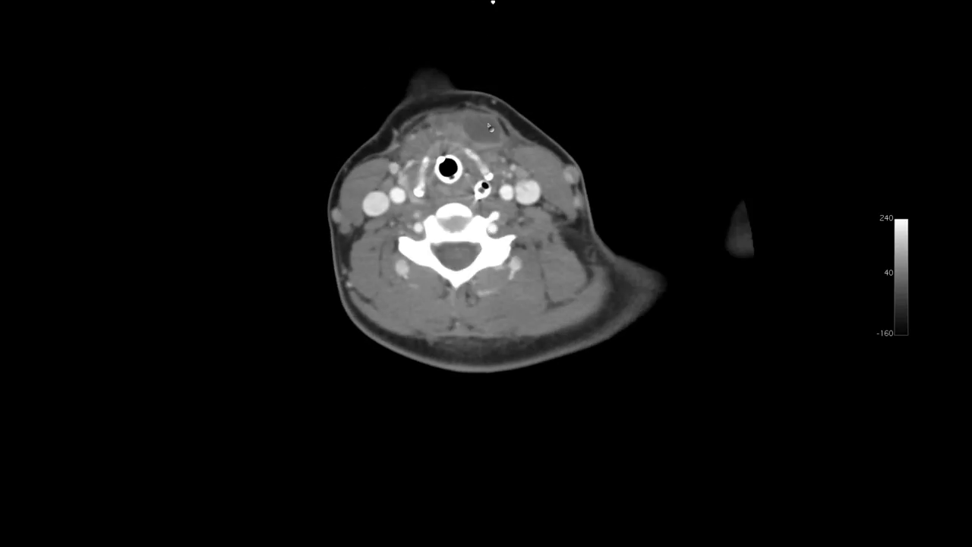
scroll(488, 127, down, 10)
scroll(467, 147, down, 3)
scroll(466, 148, up, 8)
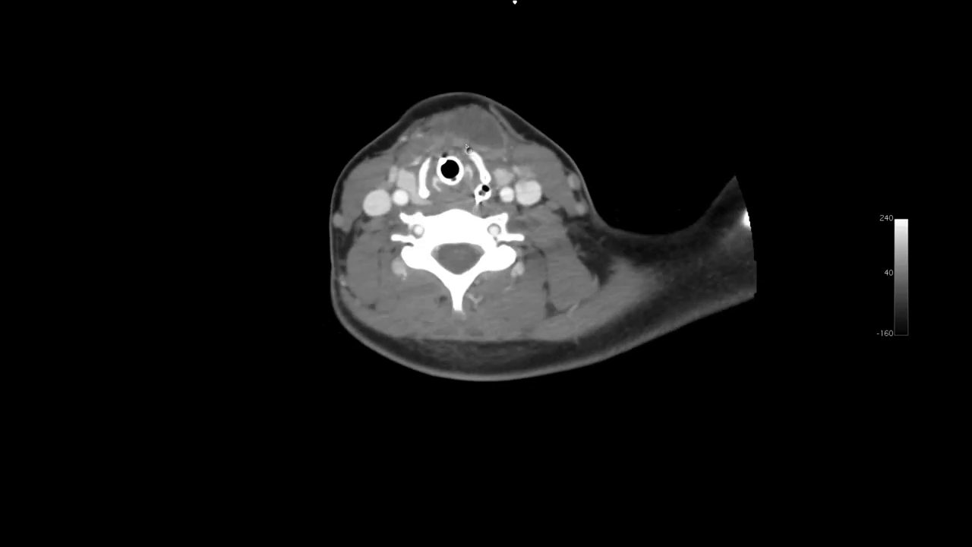
scroll(467, 147, up, 2)
scroll(557, 204, up, 2)
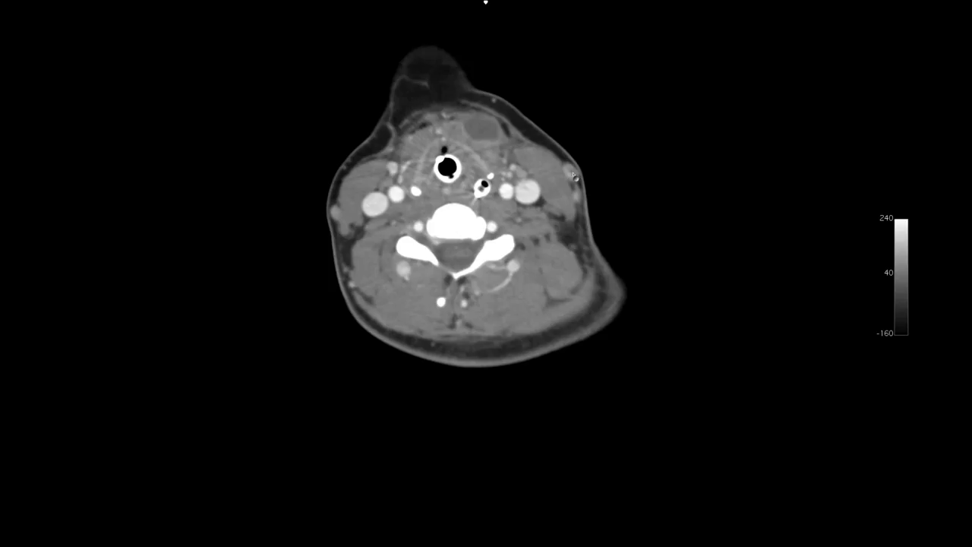
scroll(571, 174, up, 2)
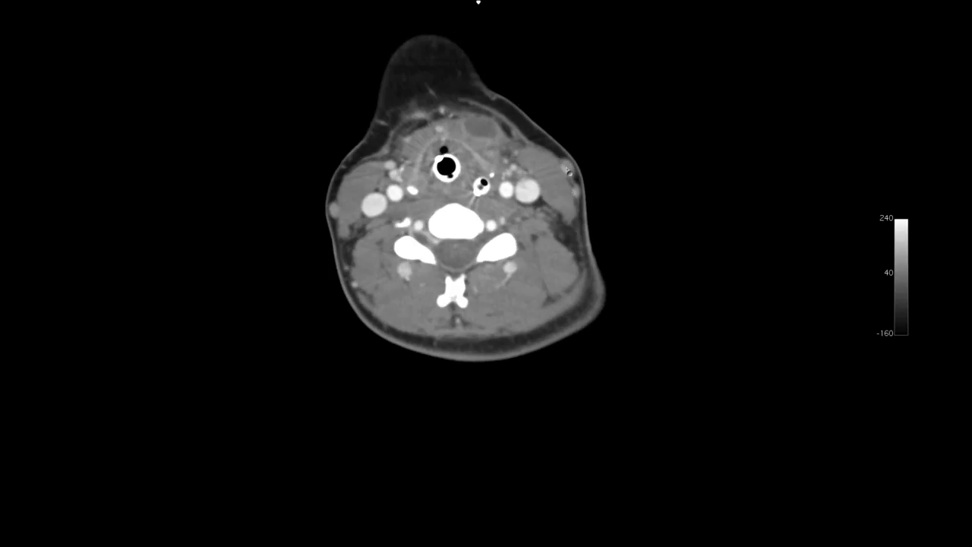
scroll(570, 174, down, 3)
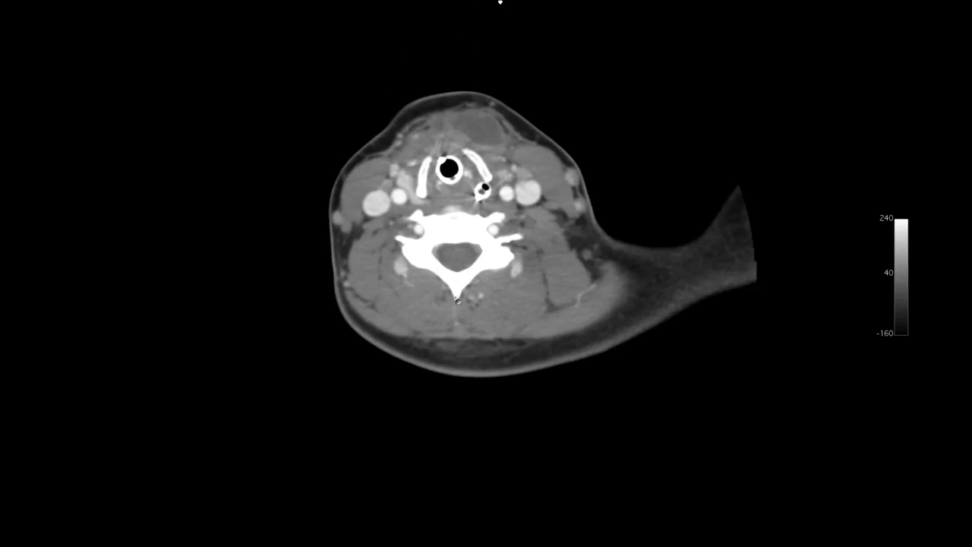
key(Escape)
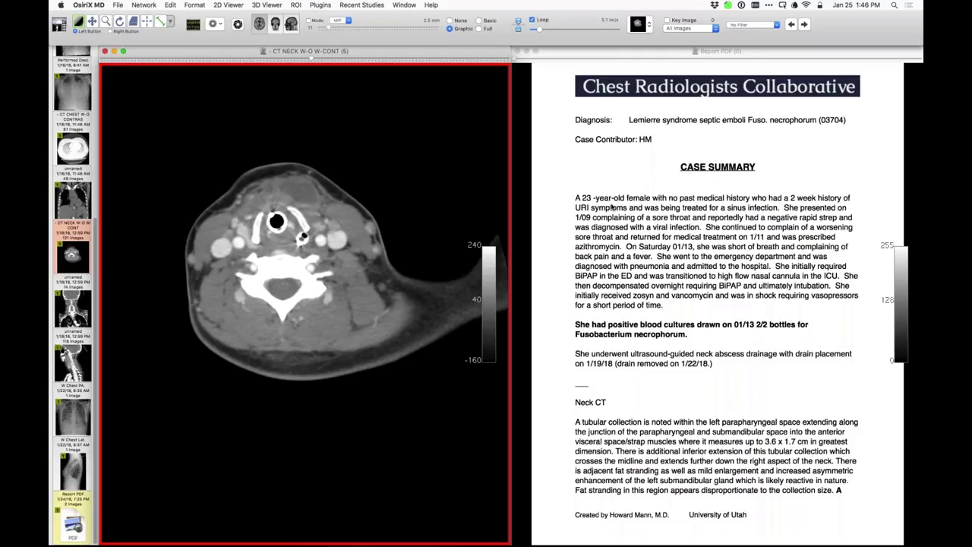
Check the neck CT from the lower neck down through the chest to the heart and back up to the lung apices in the soft-tissue window.
scroll(264, 332, down, 5)
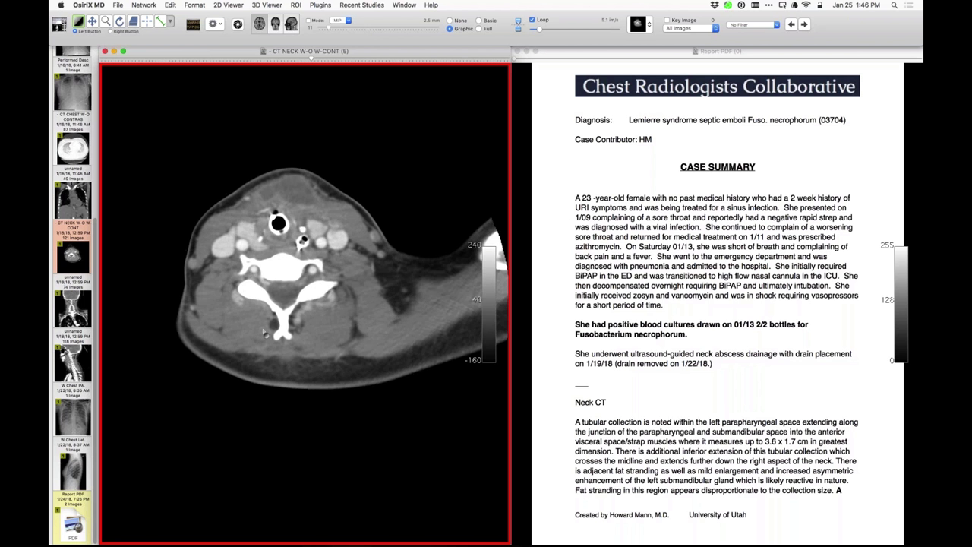
scroll(264, 332, down, 10)
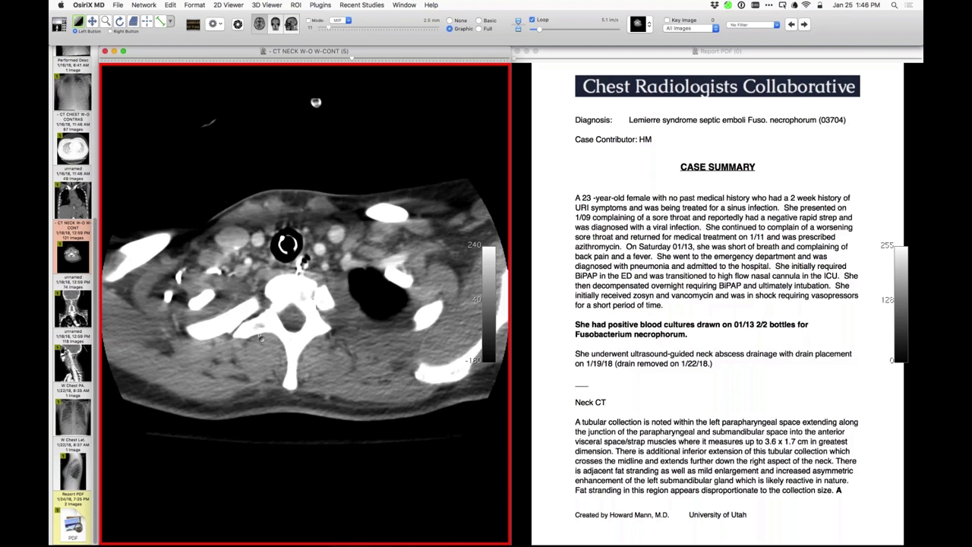
scroll(263, 354, down, 5)
scroll(264, 352, down, 8)
scroll(264, 351, down, 6)
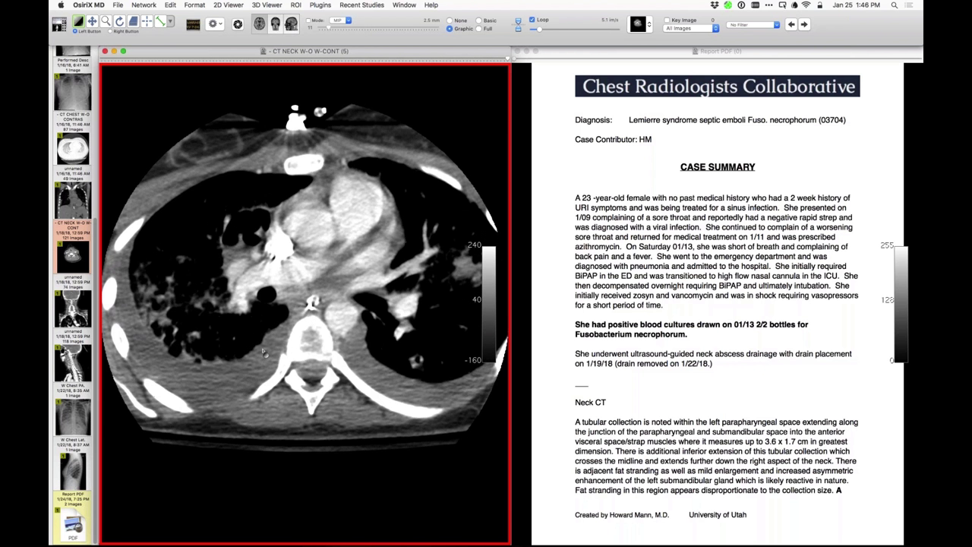
scroll(264, 351, up, 6)
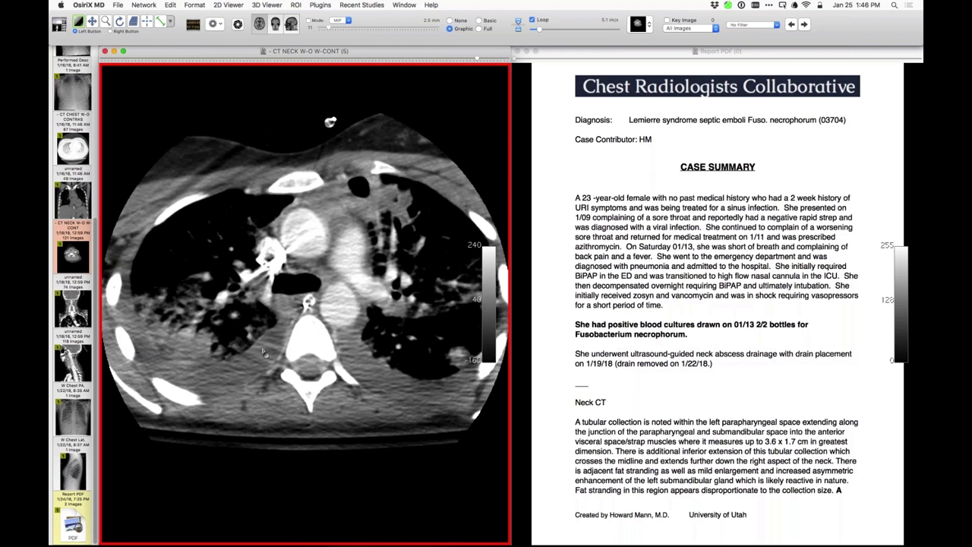
scroll(263, 351, up, 8)
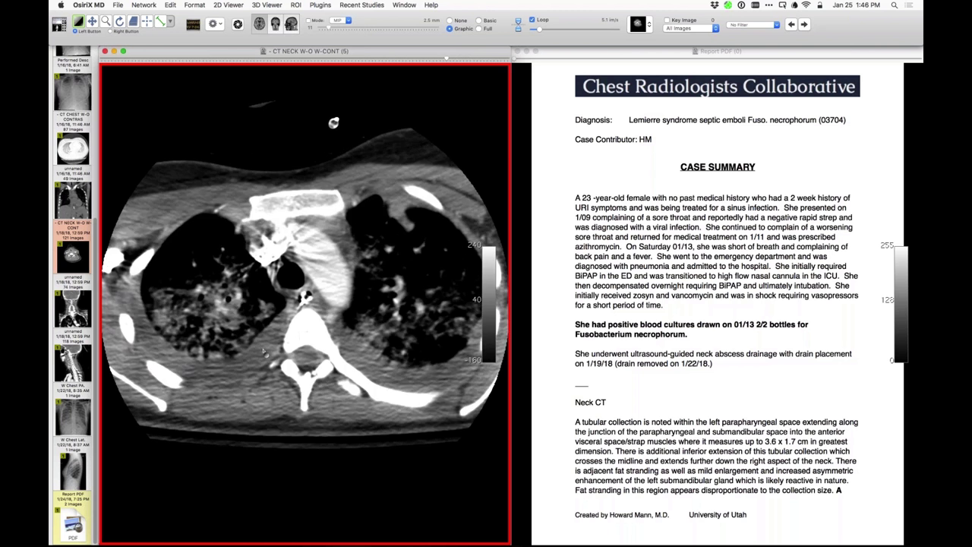
scroll(264, 351, up, 2)
scroll(263, 351, down, 8)
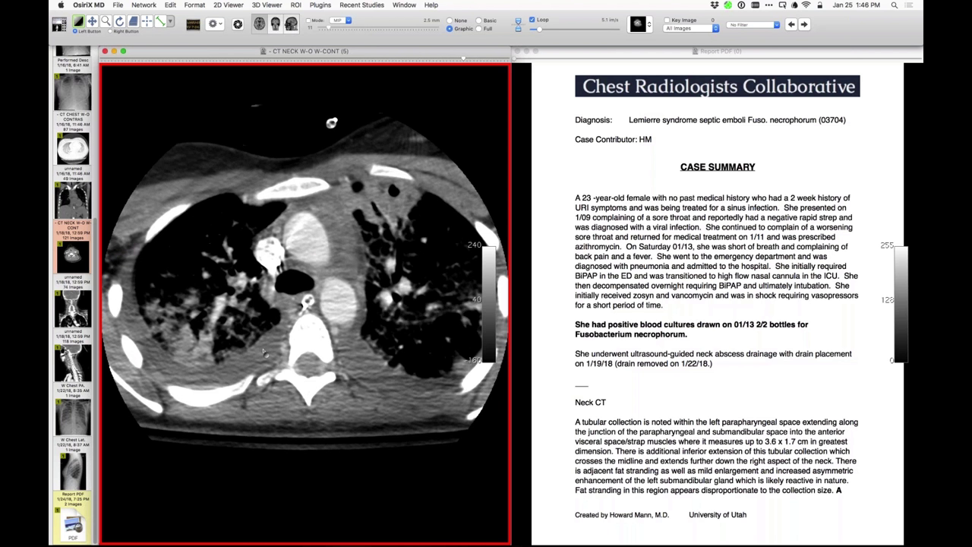
scroll(263, 351, up, 6)
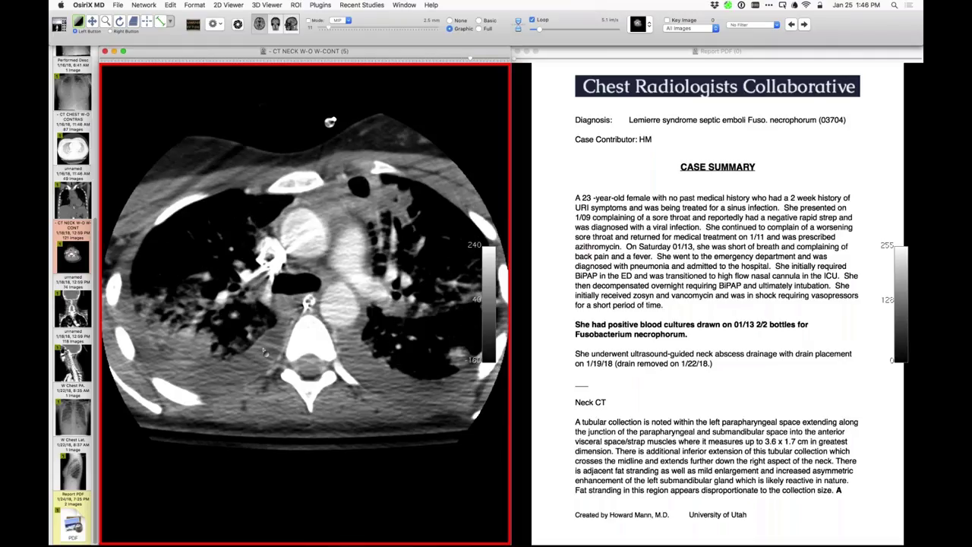
scroll(263, 351, up, 5)
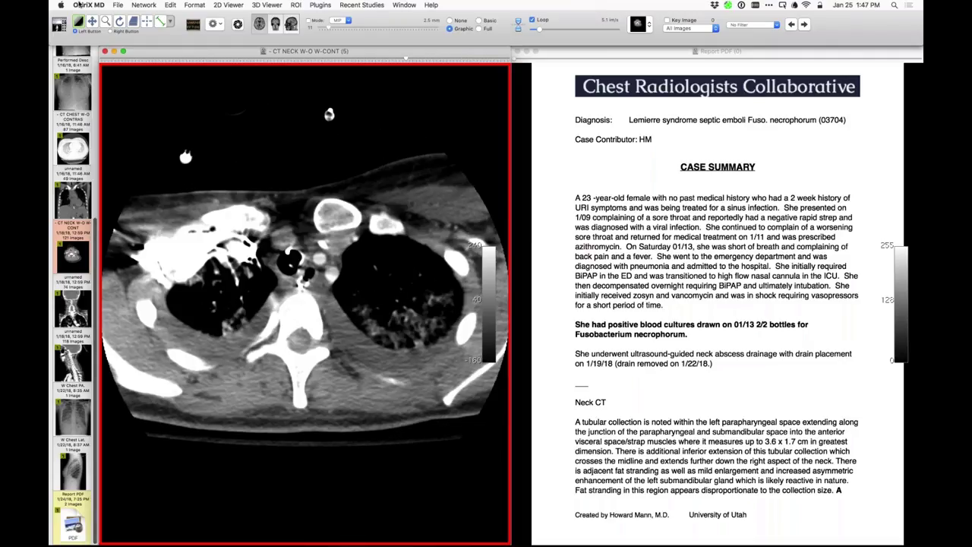
Return to the study database and open the radiation case's first LUNG series.
click(59, 28)
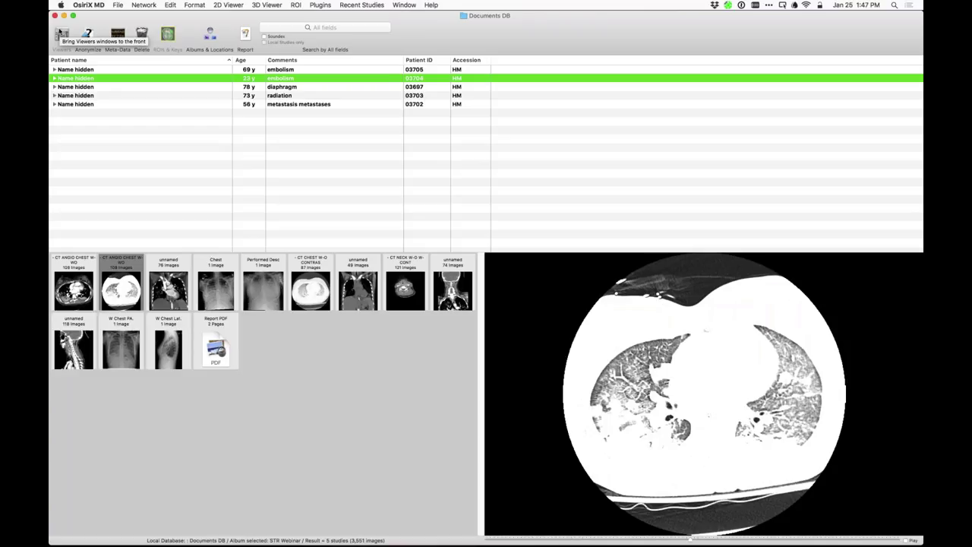
click(144, 96)
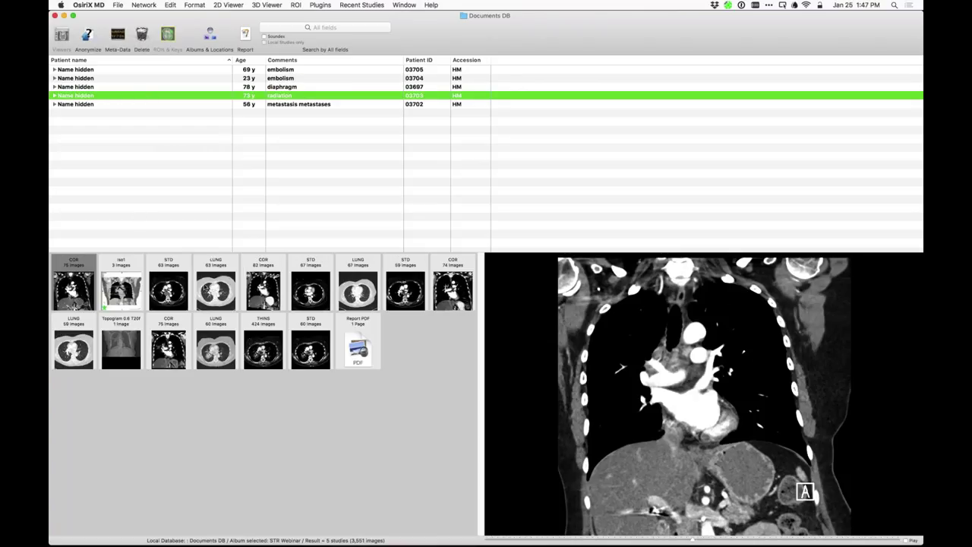
click(216, 289)
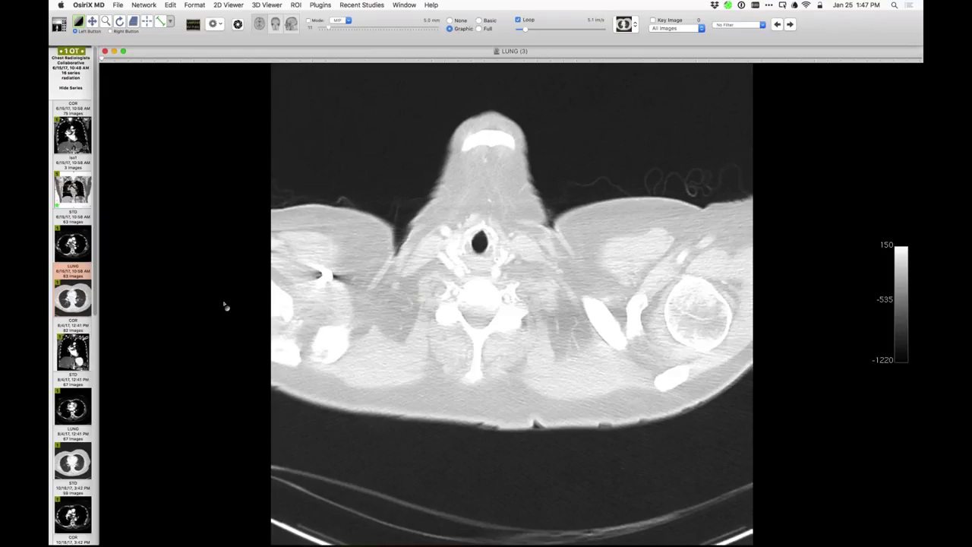
Examine the radiation case's lungs from the neck to the bases, focusing on the medial lower-lung opacity beside the spine.
scroll(350, 213, down, 10)
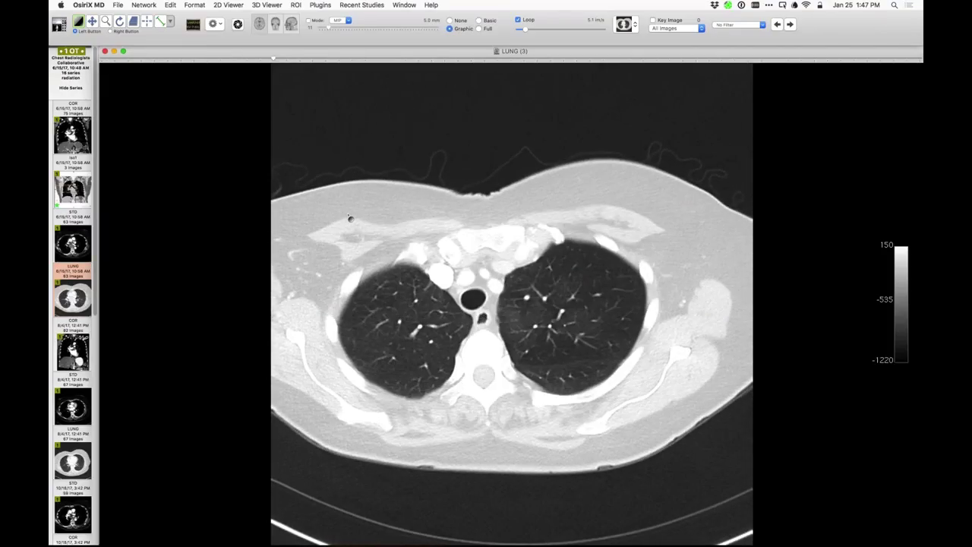
scroll(350, 219, down, 10)
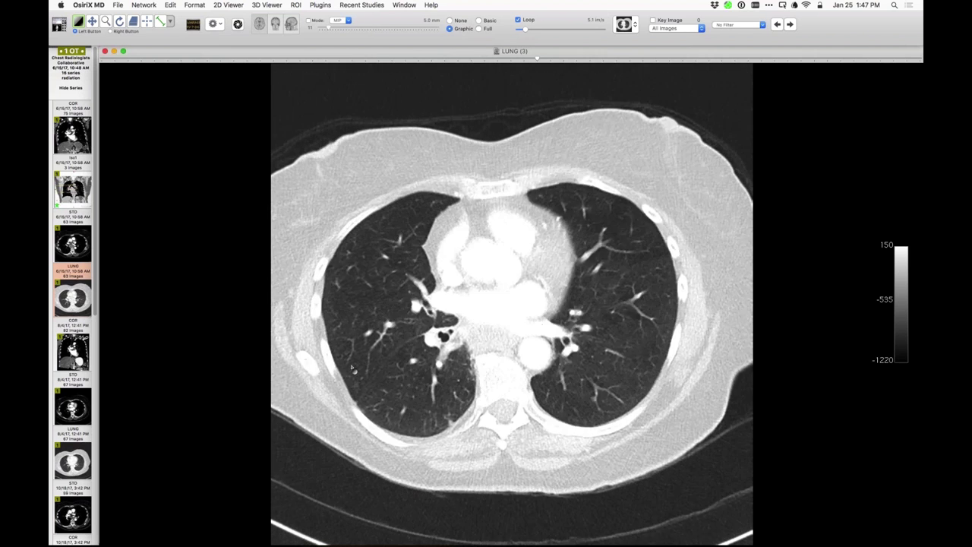
scroll(354, 367, down, 10)
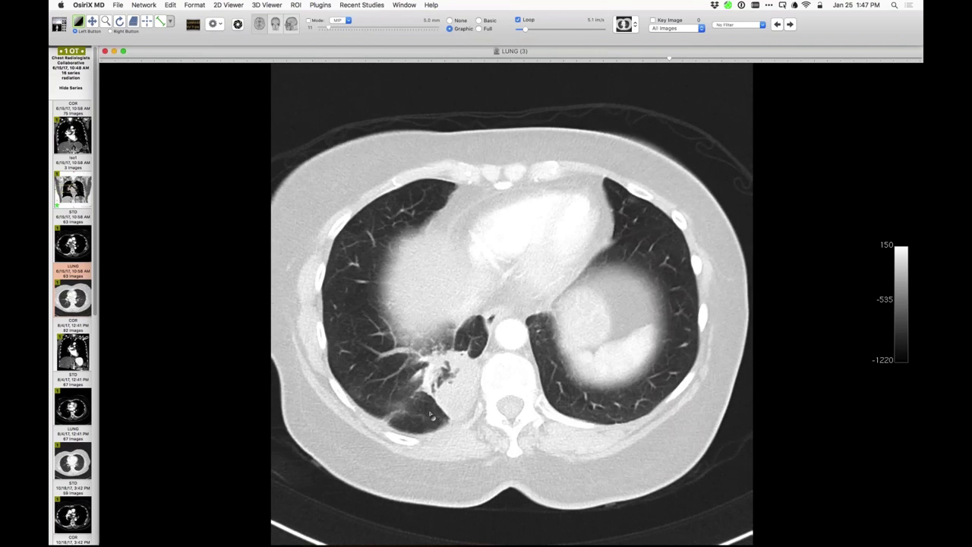
scroll(432, 416, down, 3)
scroll(432, 416, up, 10)
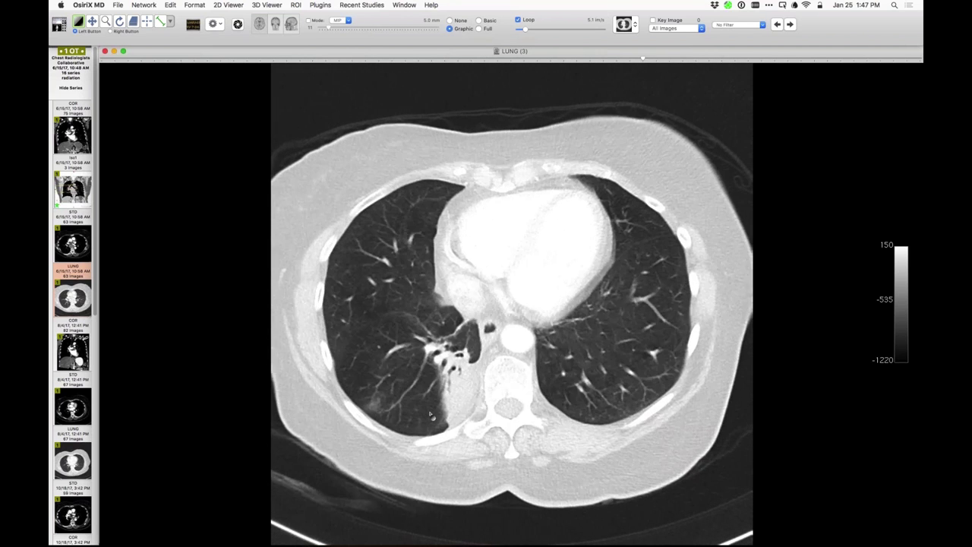
scroll(431, 415, down, 5)
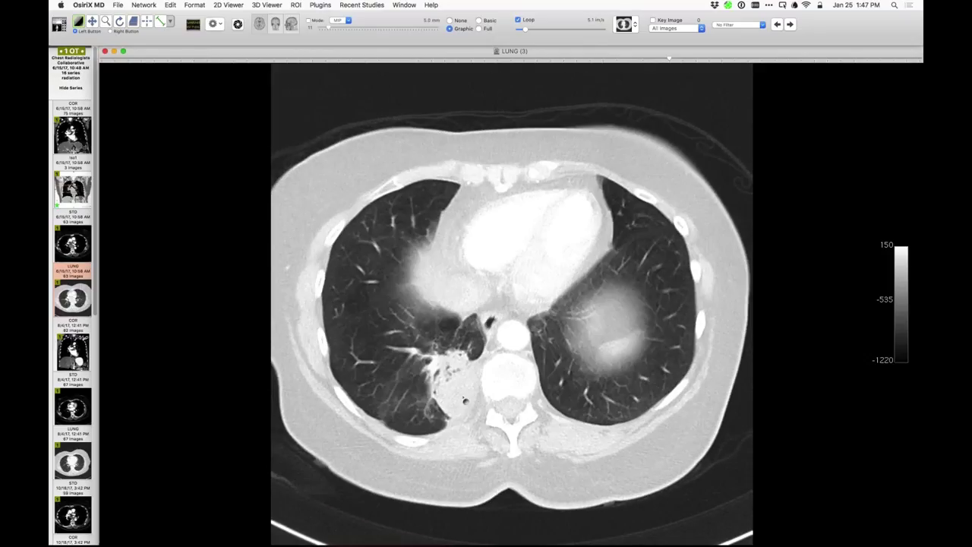
scroll(422, 388, up, 3)
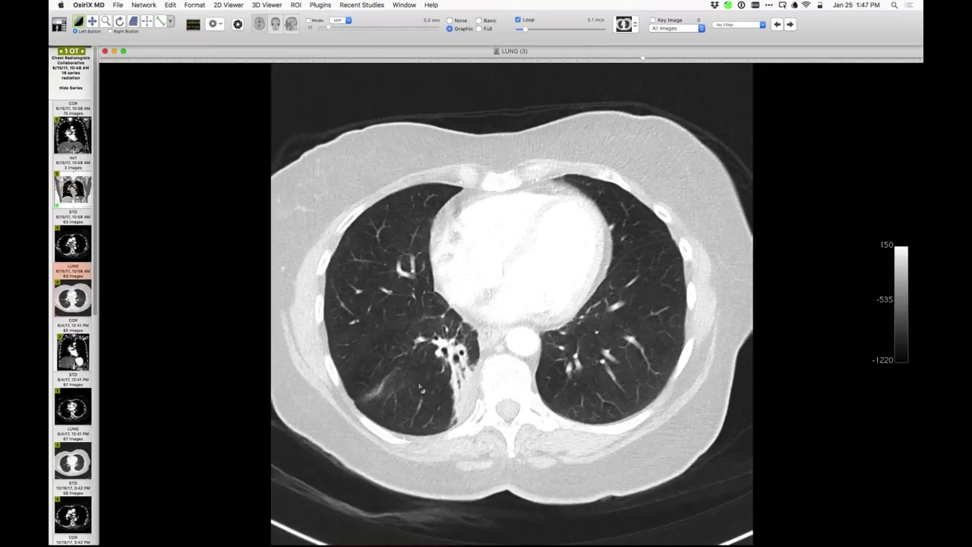
Return to the left atrial level and load the 6/15/17 STD series to examine the subcarinal region in the soft-tissue window.
scroll(420, 388, up, 5)
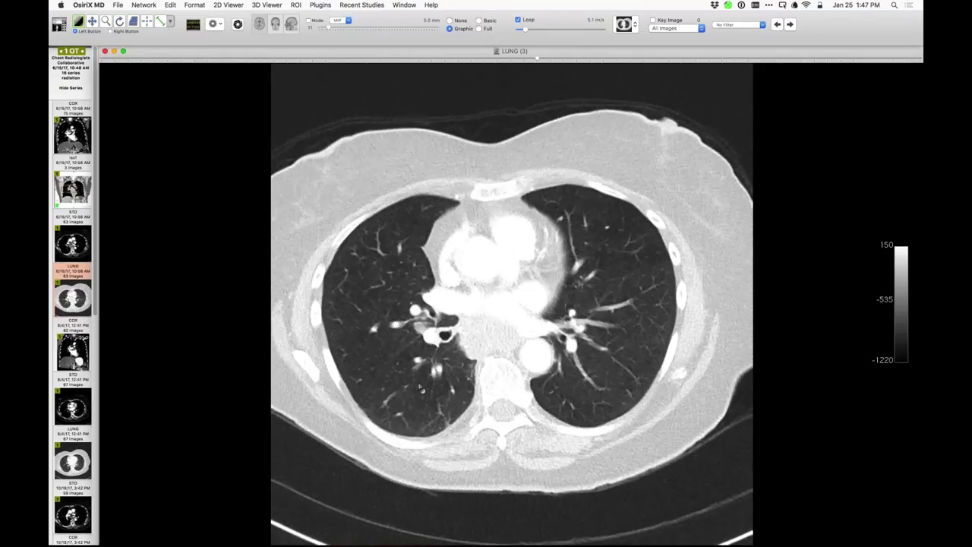
scroll(421, 388, up, 3)
drag(86, 237, 407, 323)
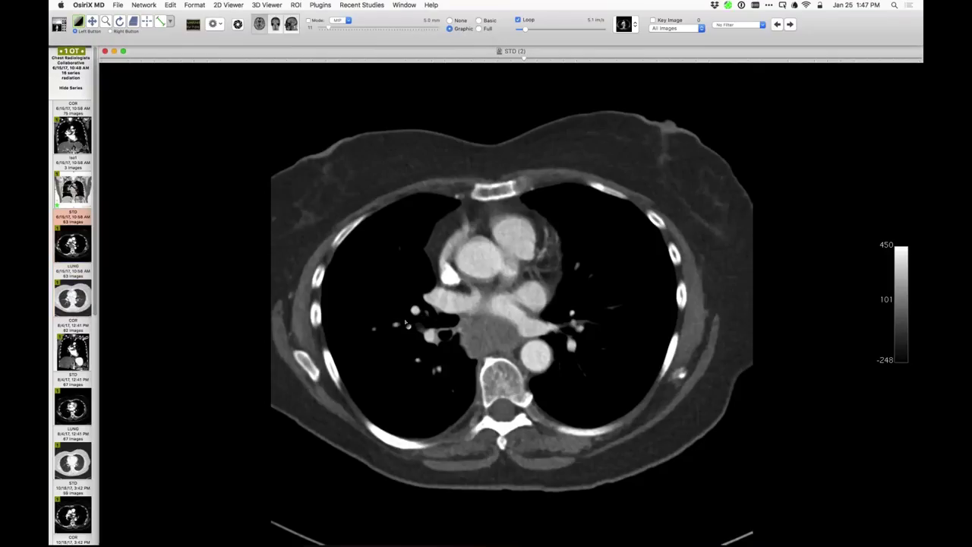
scroll(406, 324, up, 3)
scroll(406, 324, down, 3)
Place the 10/18/17 LUNG series beside the 6/15/17 STD series and bring it down to the carina level.
scroll(82, 438, down, 4)
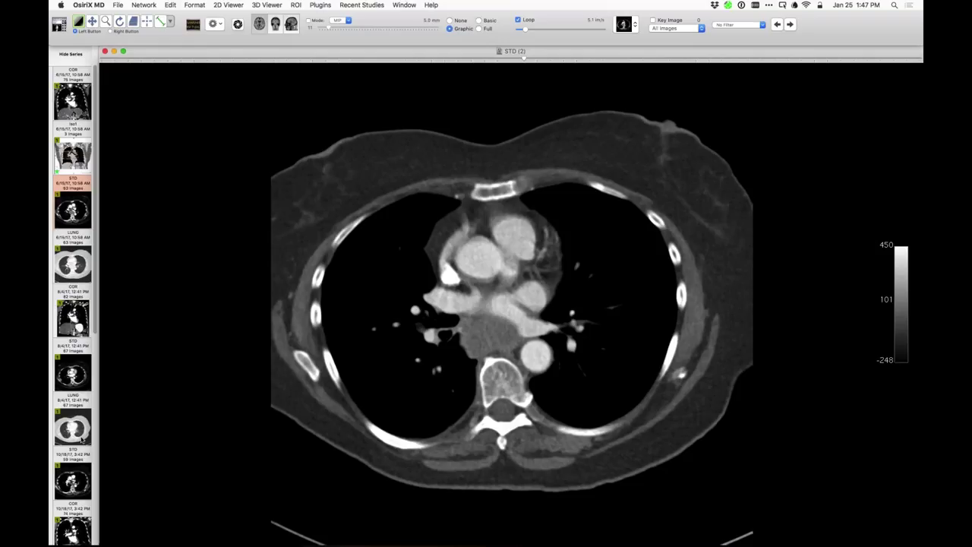
scroll(82, 438, down, 3)
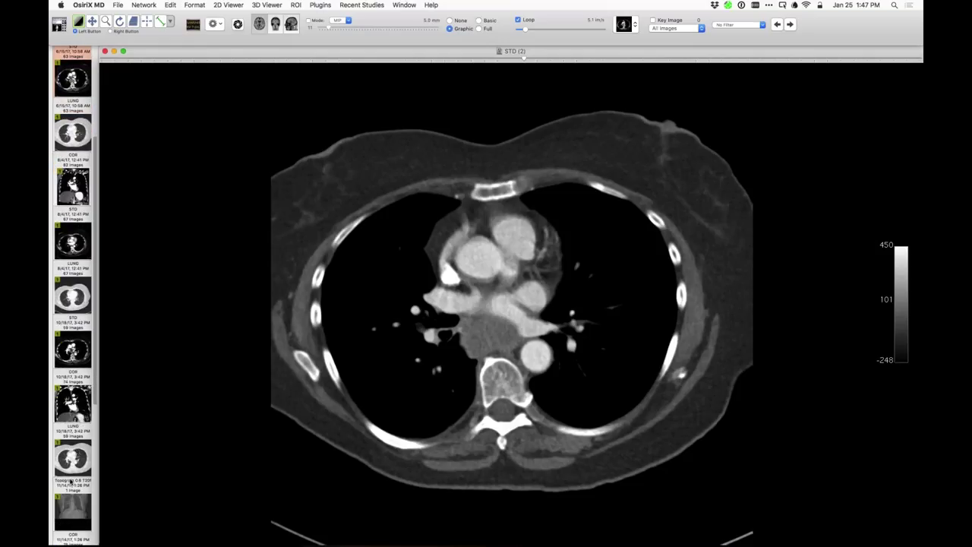
drag(72, 459, 612, 300)
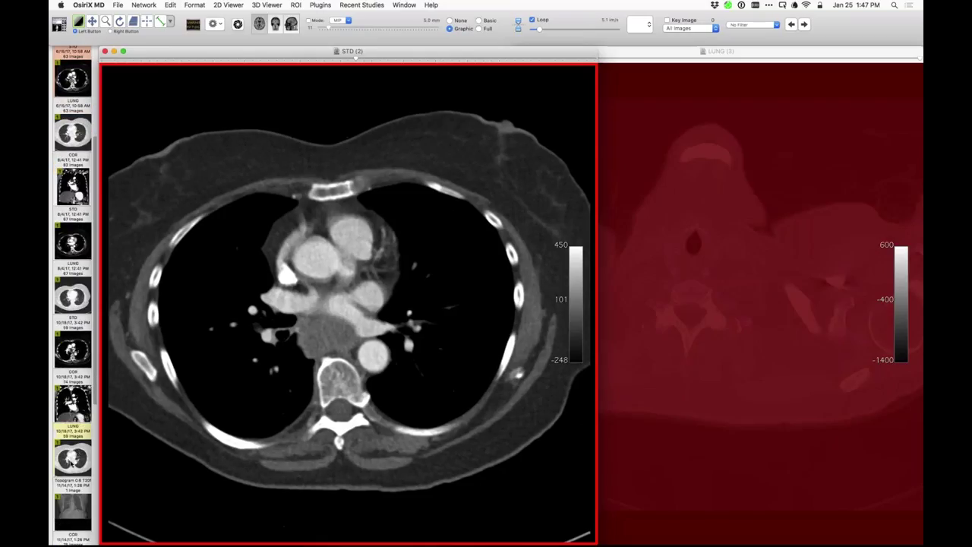
click(634, 291)
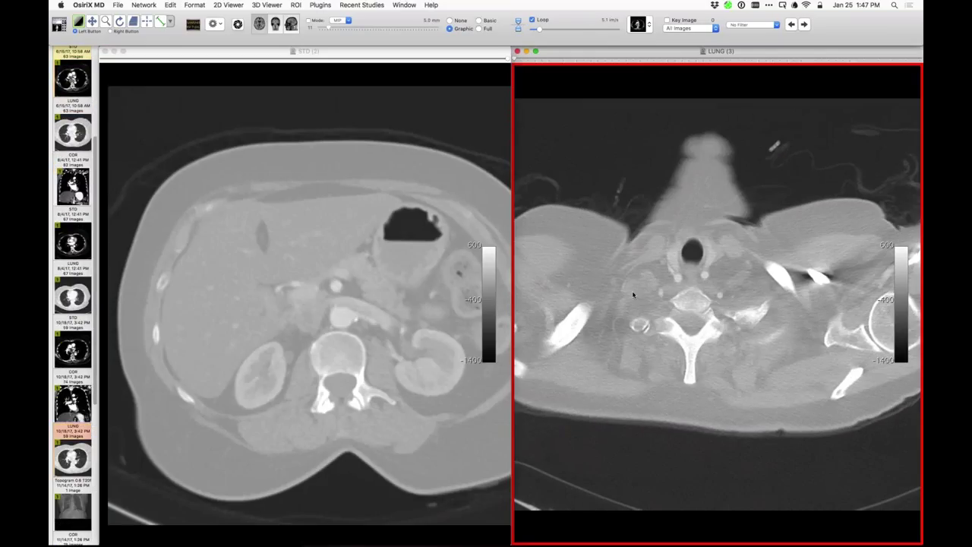
scroll(631, 297, down, 10)
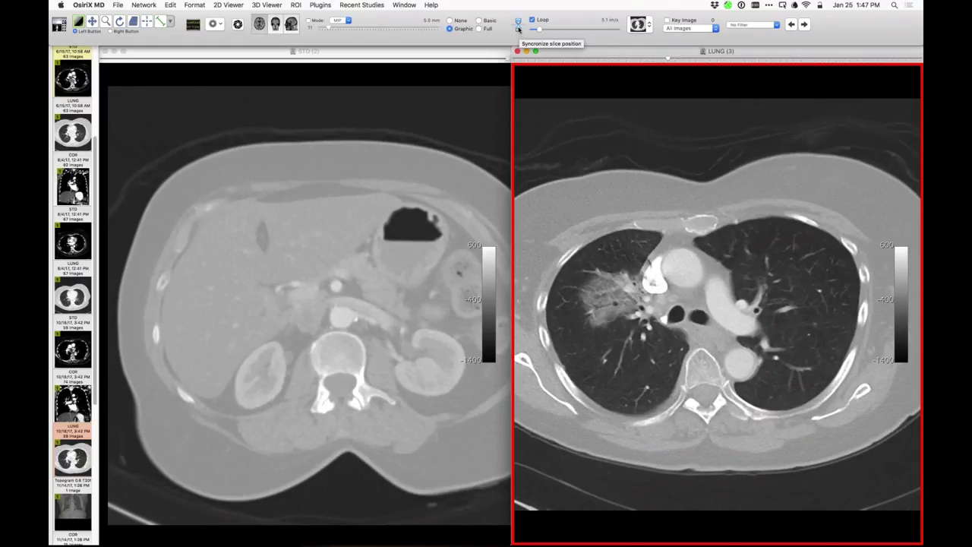
Turn off slice-position synchronization, bring the 6/15/17 series to the carina level, and compare the right lung with the 10/18/17 series.
click(286, 307)
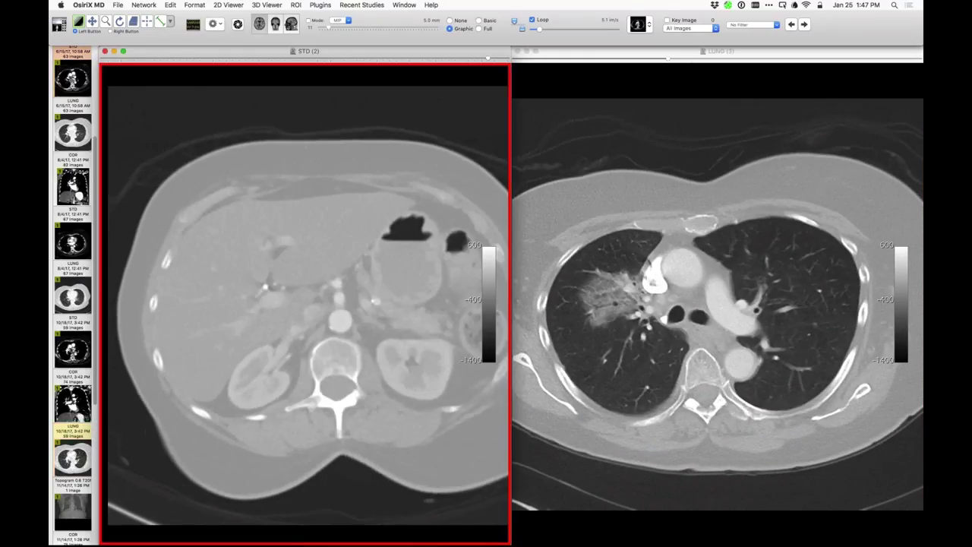
scroll(286, 307, up, 15)
scroll(288, 309, down, 3)
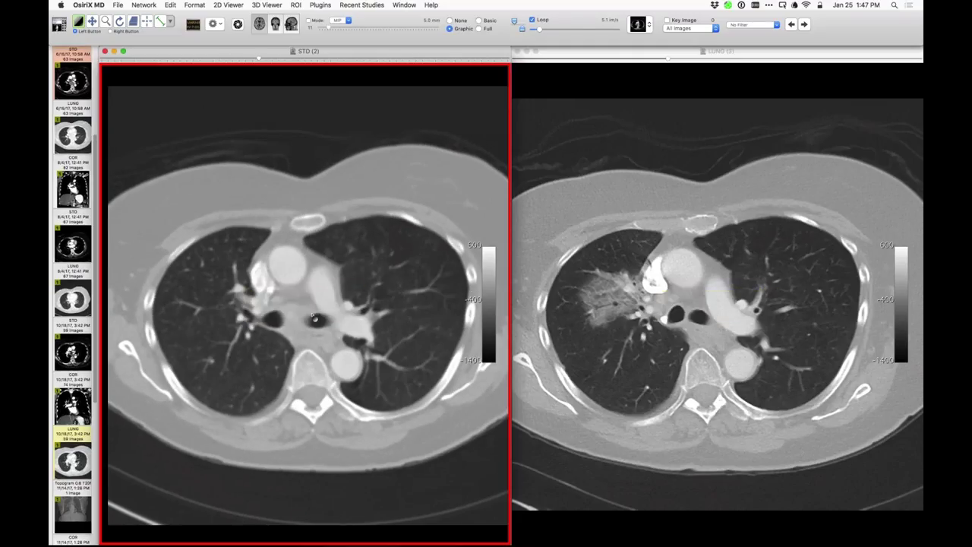
click(599, 337)
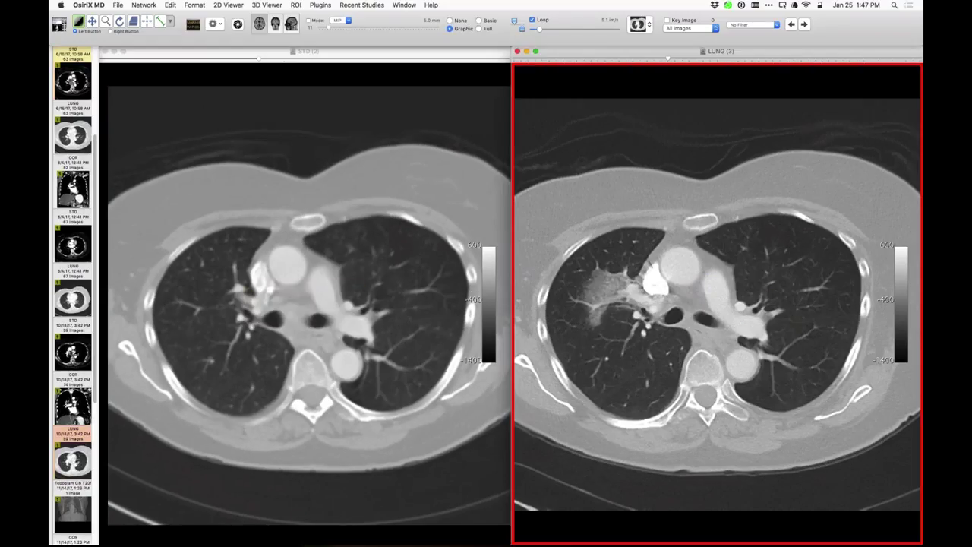
scroll(90, 461, down, 8)
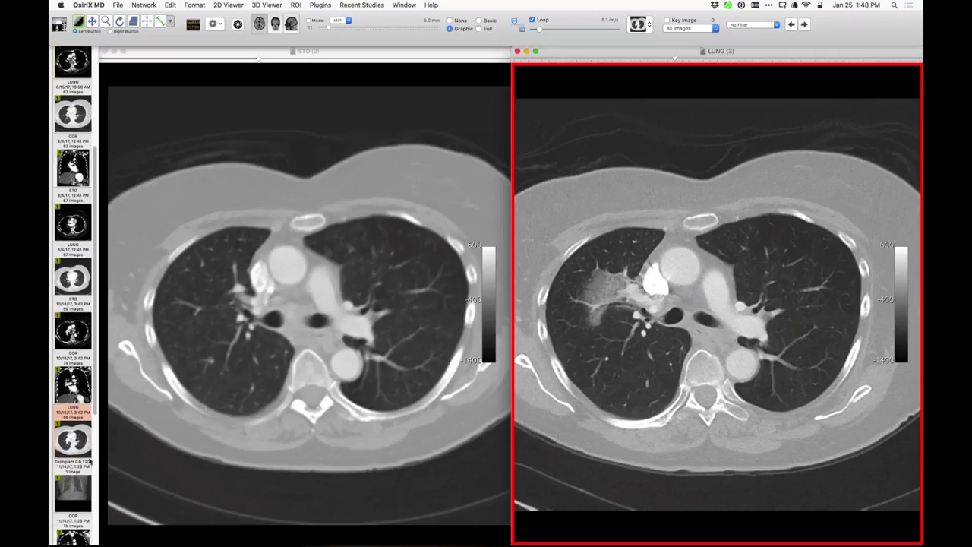
Replace the 10/18/17 series with the 11/14/17 LUNG series and bring it down to the carina level.
scroll(69, 365, up, 3)
click(225, 296)
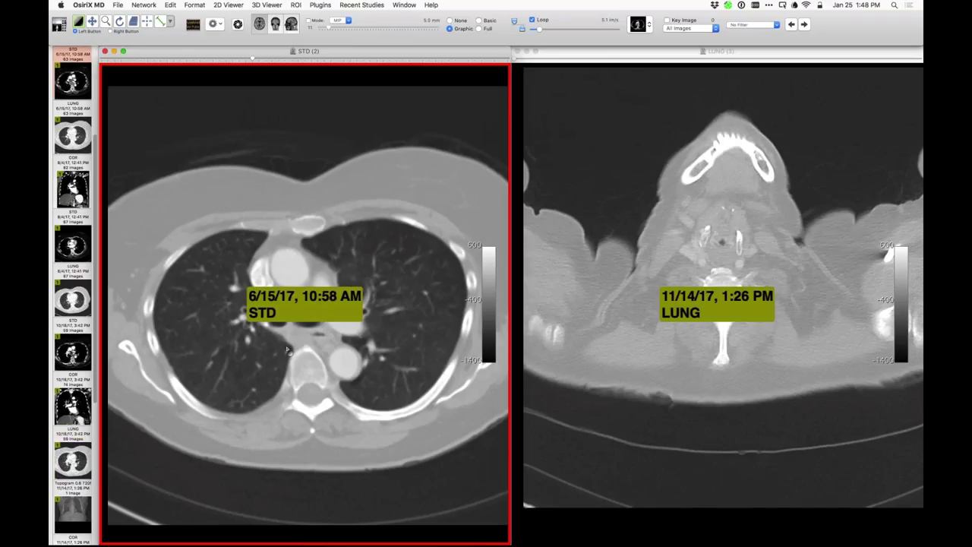
click(633, 299)
scroll(631, 304, down, 10)
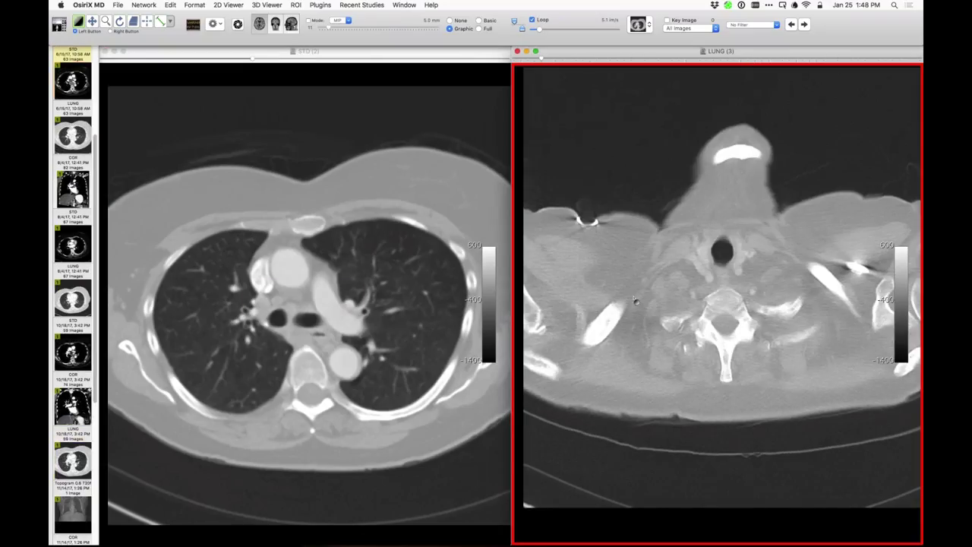
scroll(626, 318, down, 8)
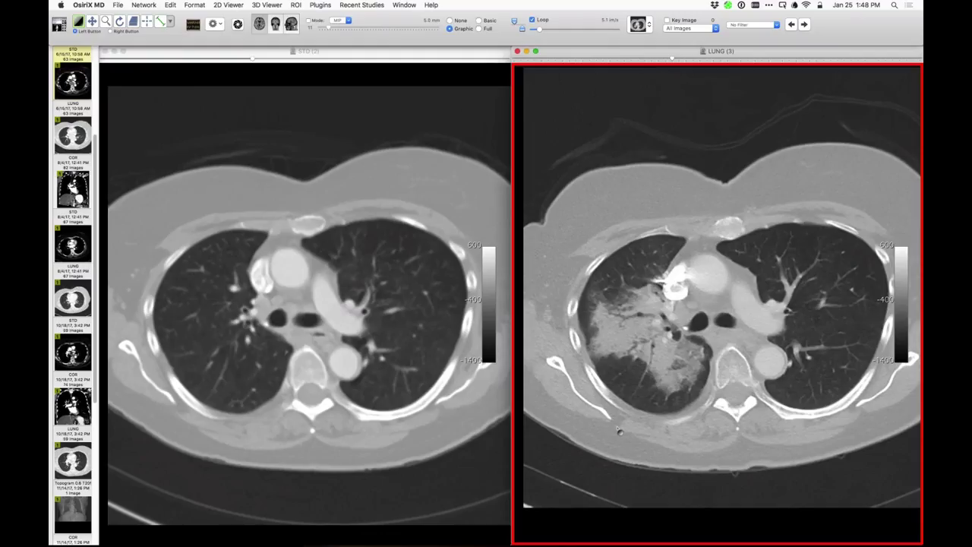
Examine the right-lung consolidation on the 11/14/17 LUNG series from just above the carina down to the heart.
scroll(620, 432, up, 5)
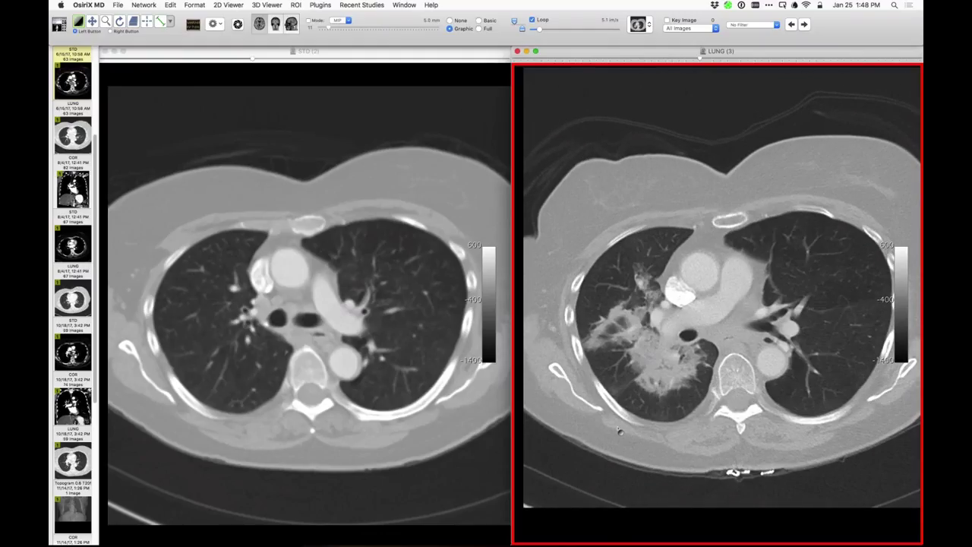
scroll(620, 431, down, 3)
scroll(620, 432, up, 4)
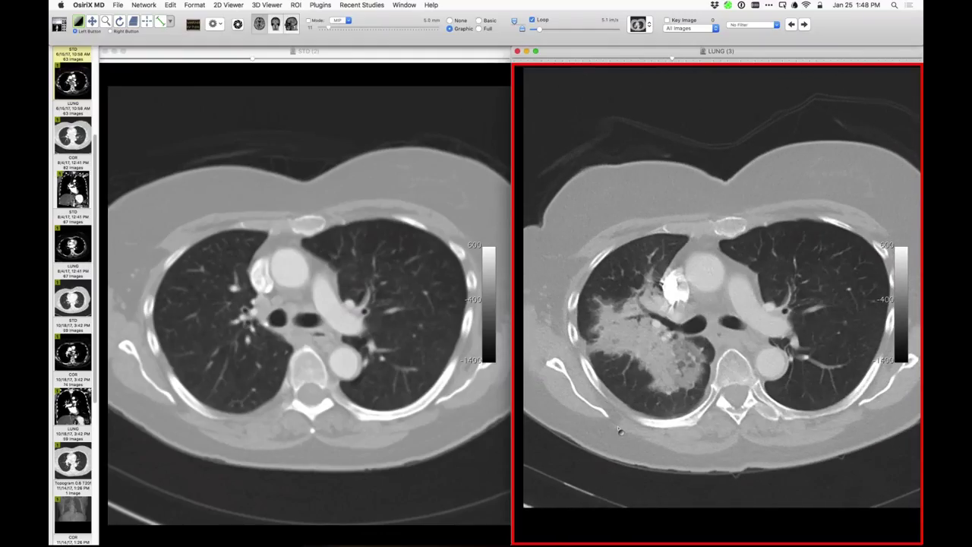
scroll(630, 415, up, 1)
scroll(630, 414, down, 2)
scroll(631, 410, up, 1)
scroll(636, 376, down, 1)
scroll(636, 375, down, 1)
scroll(652, 366, up, 2)
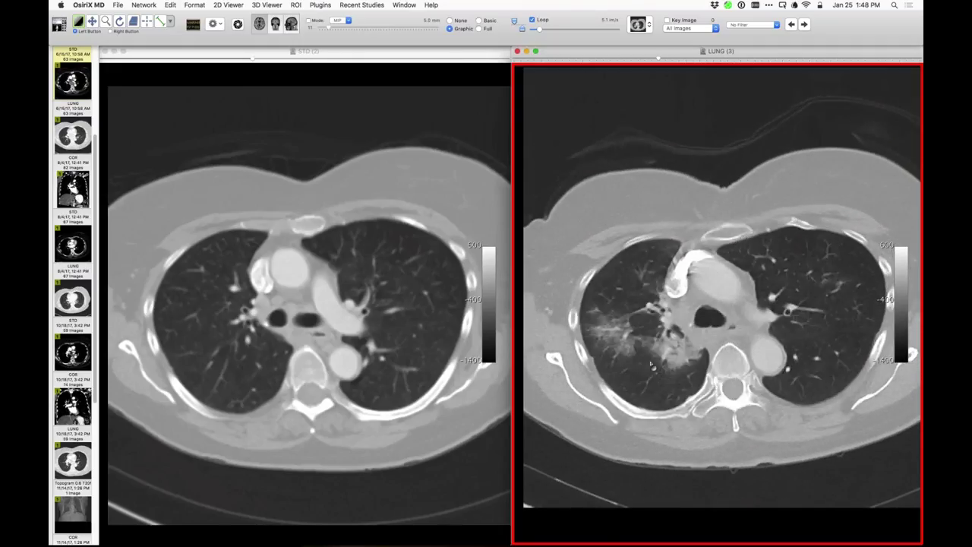
scroll(652, 366, down, 2)
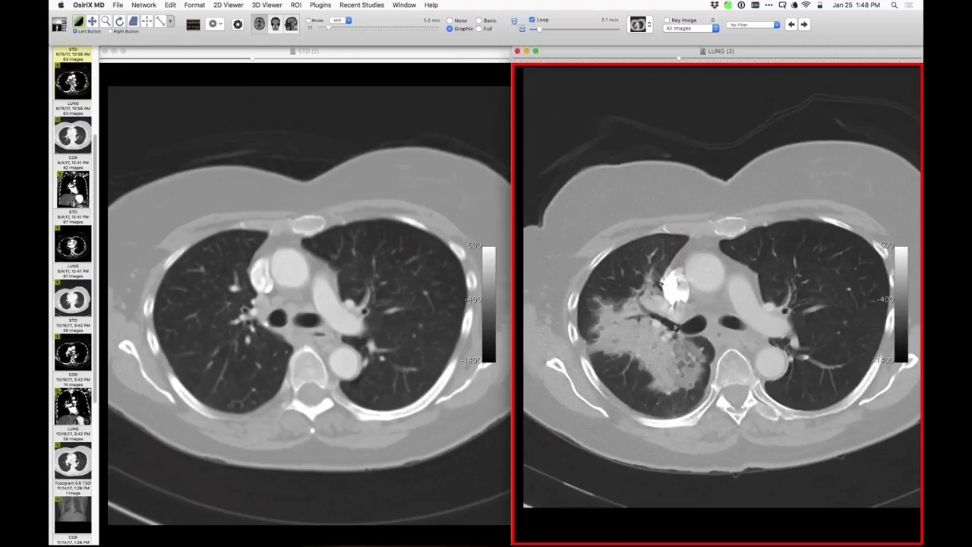
scroll(673, 353, down, 4)
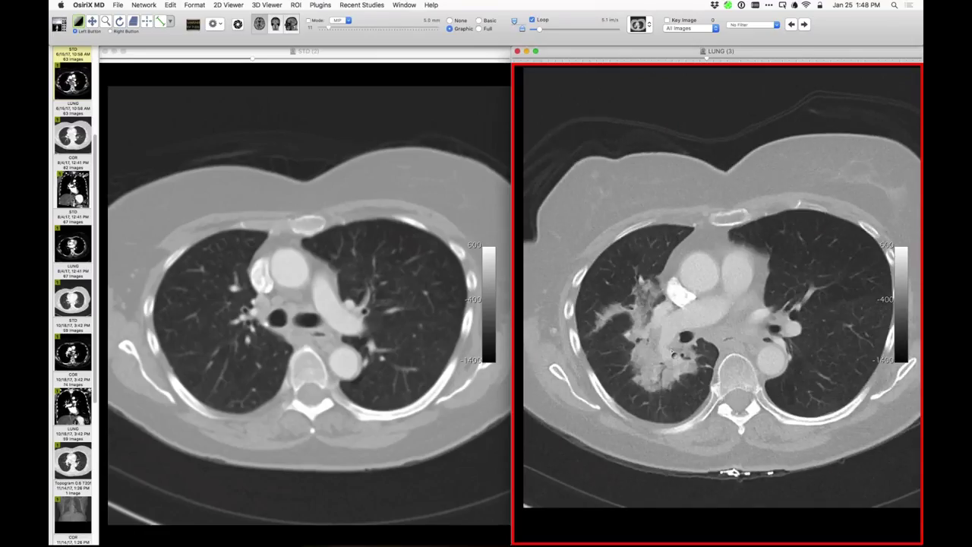
scroll(674, 353, down, 3)
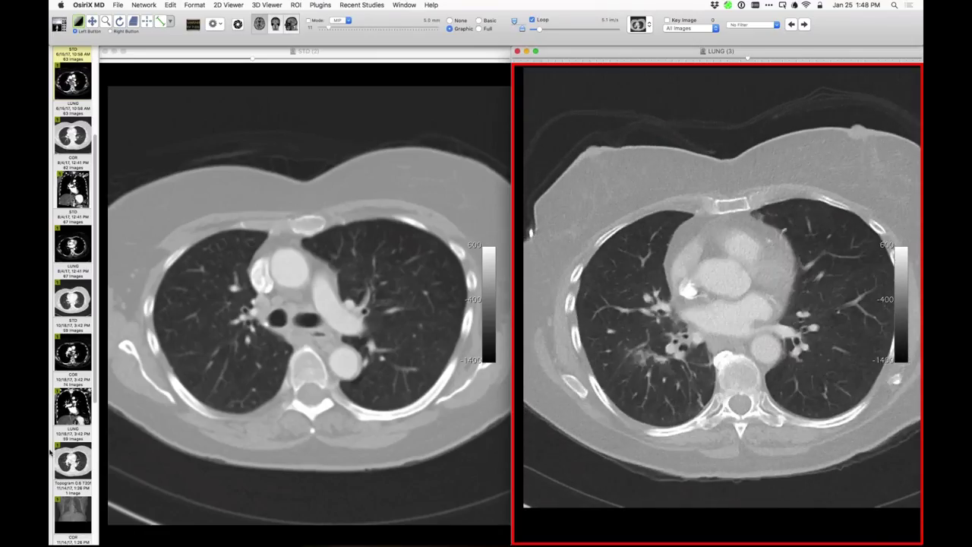
Show the case's Report PDF beside the 11/14/17 LUNG series and review the right-lung opacity around the carina against it.
scroll(67, 450, down, 3)
scroll(66, 450, down, 5)
drag(58, 519, 249, 310)
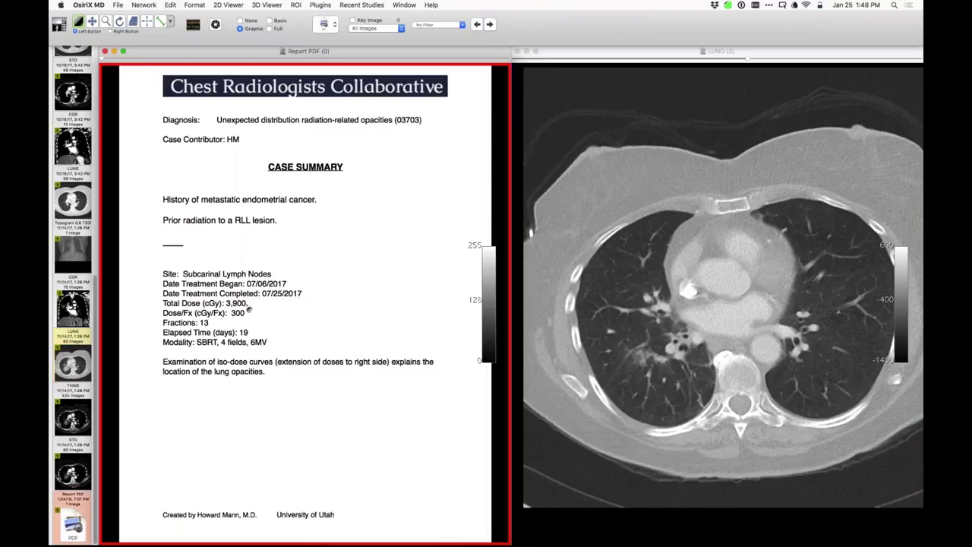
click(604, 333)
scroll(604, 335, down, 10)
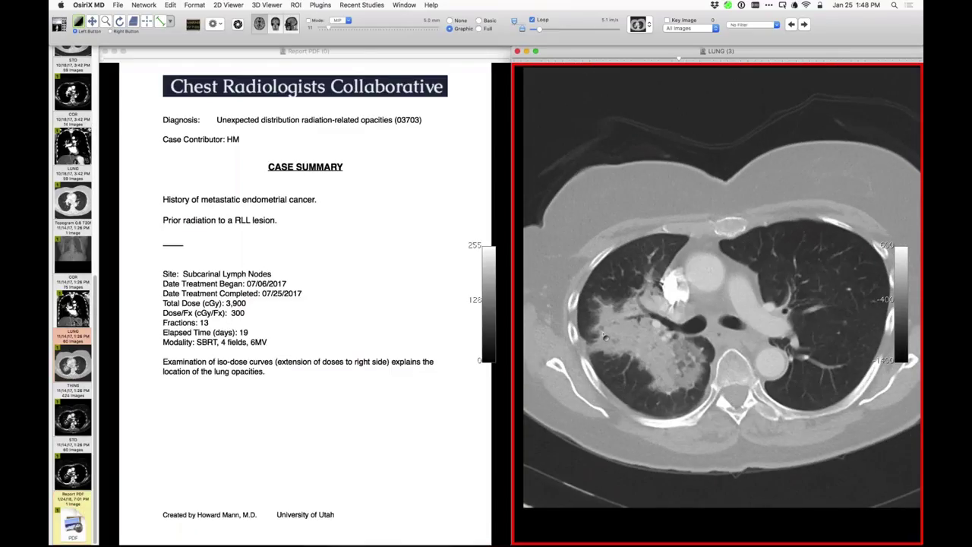
scroll(605, 336, up, 10)
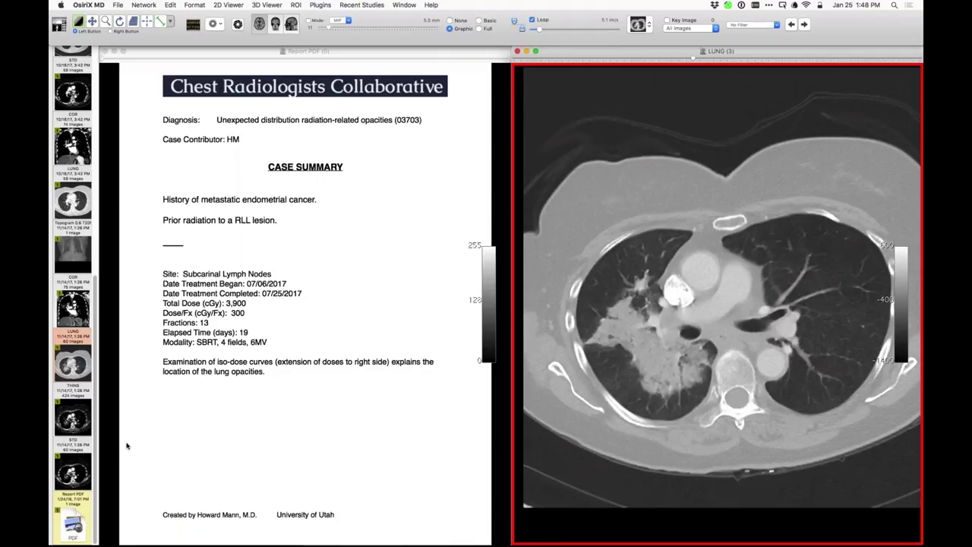
Replace the report with the Iso1 radiation plan series and advance to its coronal isodose image.
scroll(73, 357, up, 10)
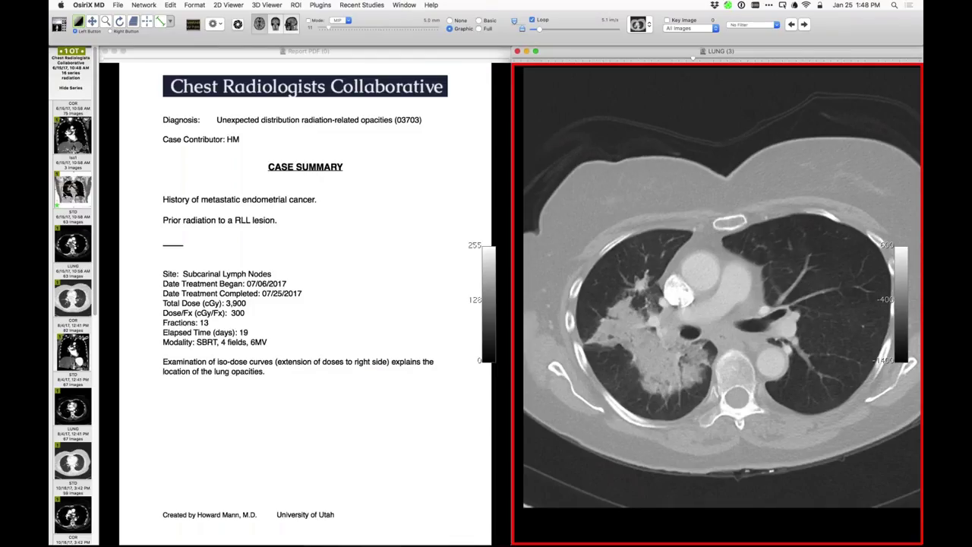
drag(73, 186, 205, 199)
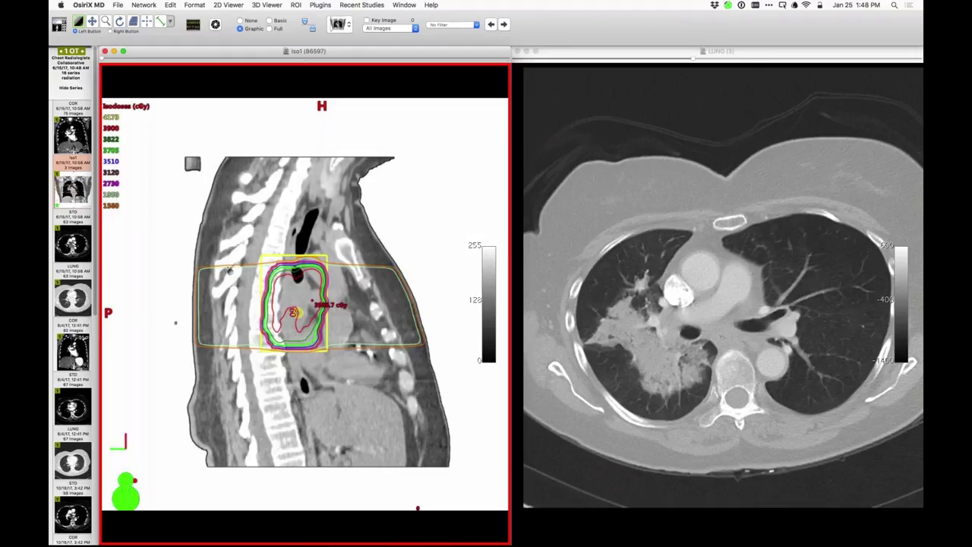
scroll(190, 143, down, 1)
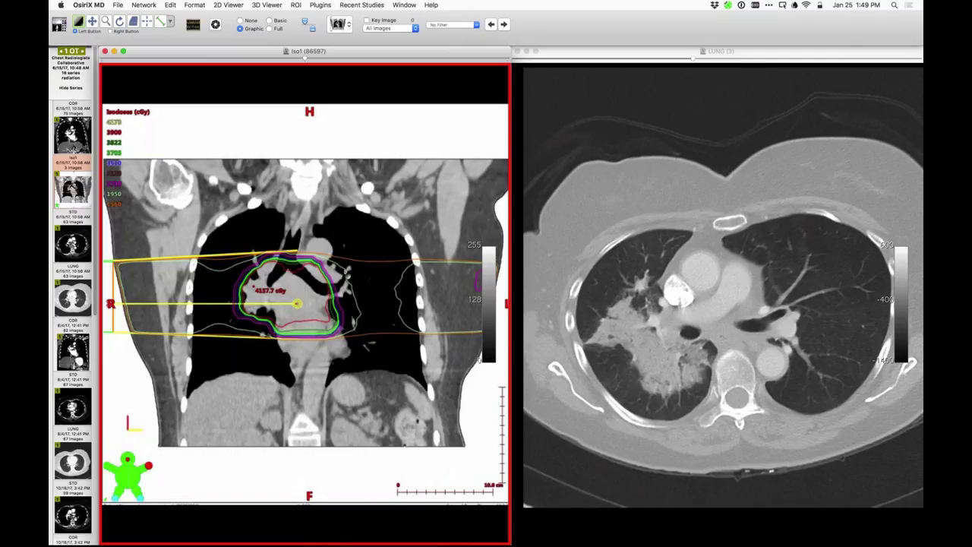
Compare the coronal isodose curves with the right-lung opacity on the 11/14/17 LUNG series around the carina level.
click(601, 380)
scroll(600, 380, up, 5)
scroll(602, 383, down, 4)
scroll(603, 383, down, 3)
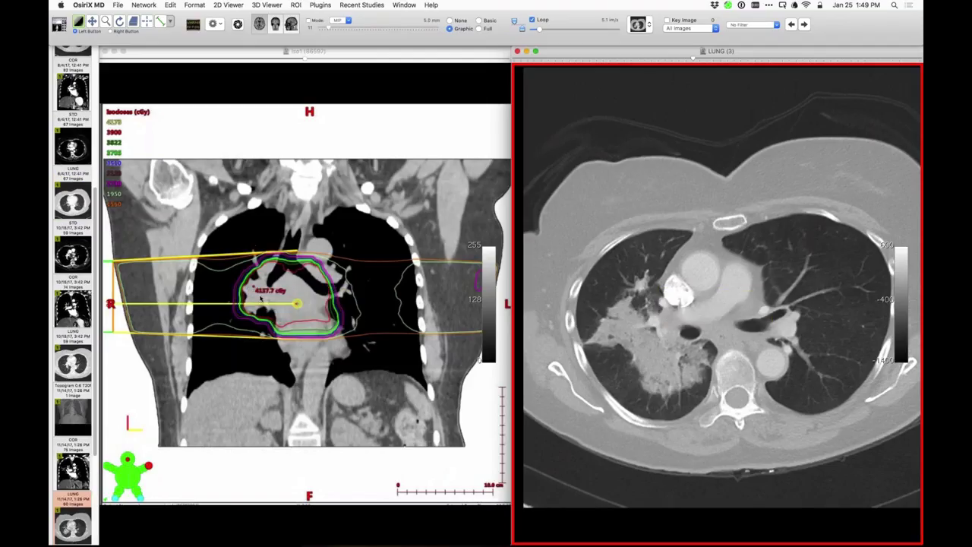
scroll(587, 389, up, 5)
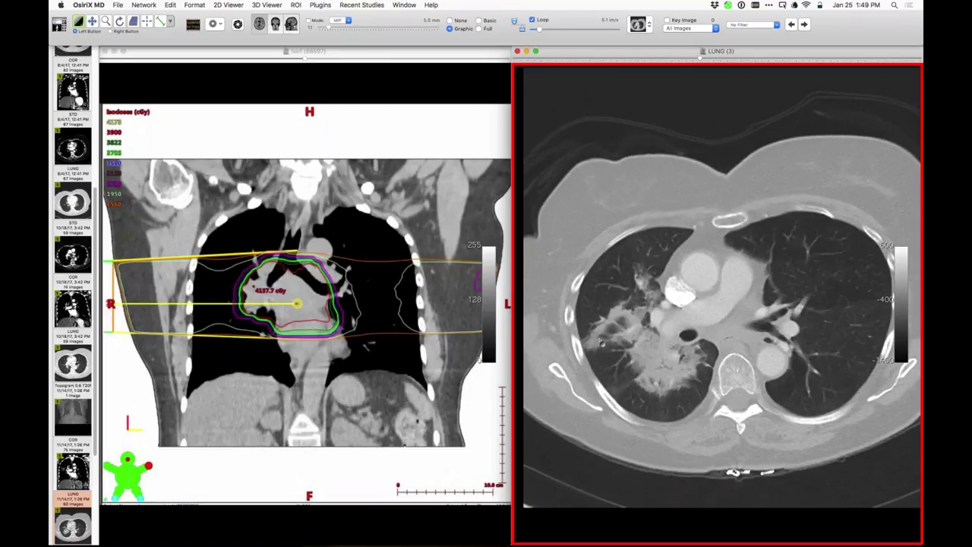
scroll(633, 346, down, 3)
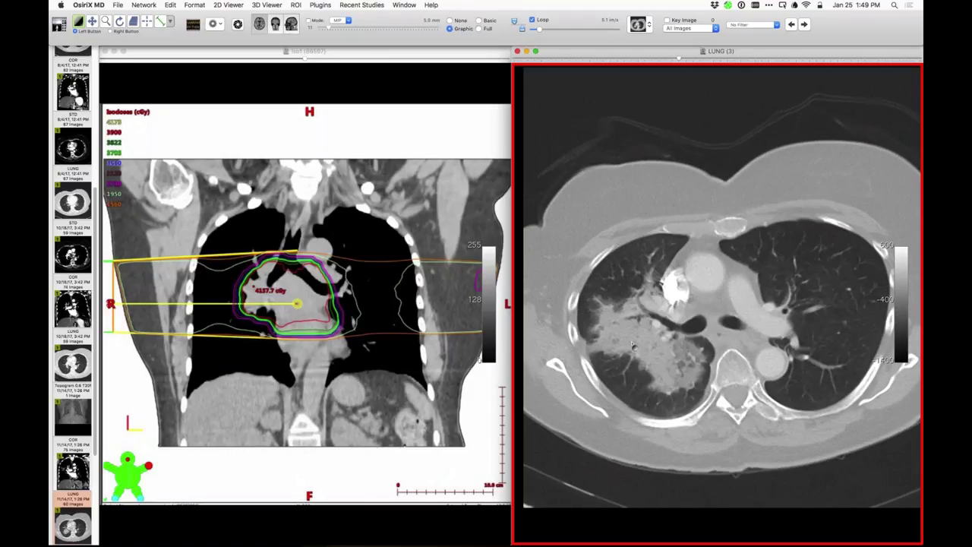
Switch to the other presenter's study database and open the exogenous lipoid pneumonia case, accepting the non-certified version notice.
click(276, 411)
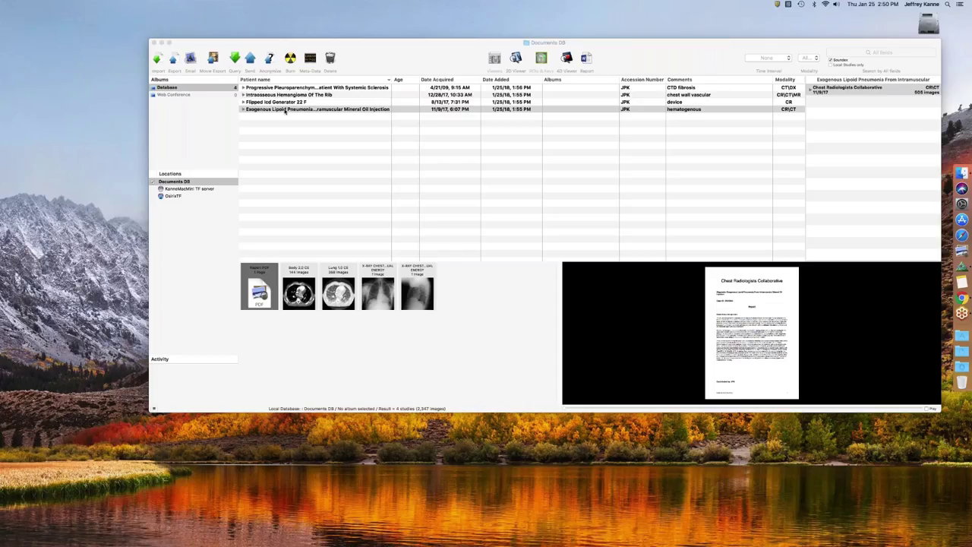
click(285, 109)
double_click(284, 110)
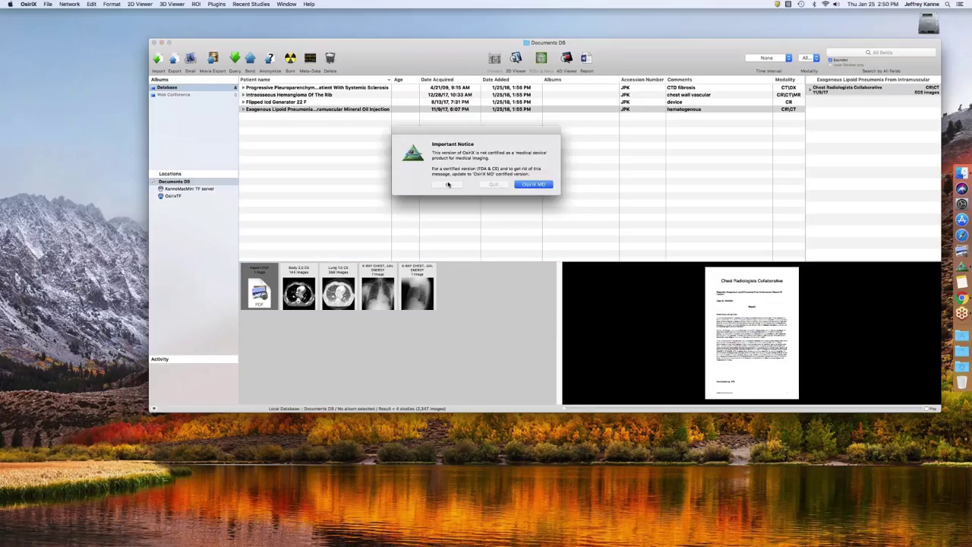
click(447, 185)
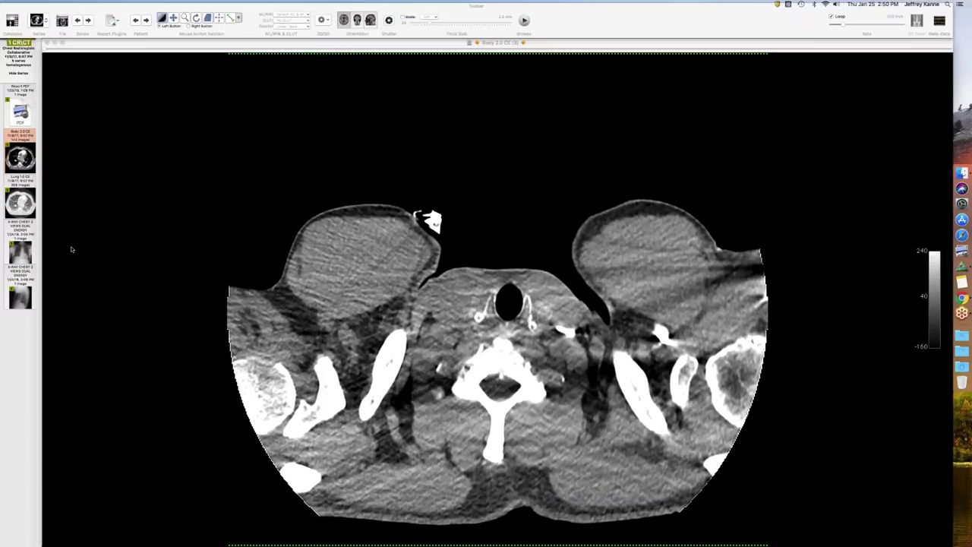
View the lipoid pneumonia case's frontal chest radiograph and replace it with the Lung 1.0 CE series.
click(20, 245)
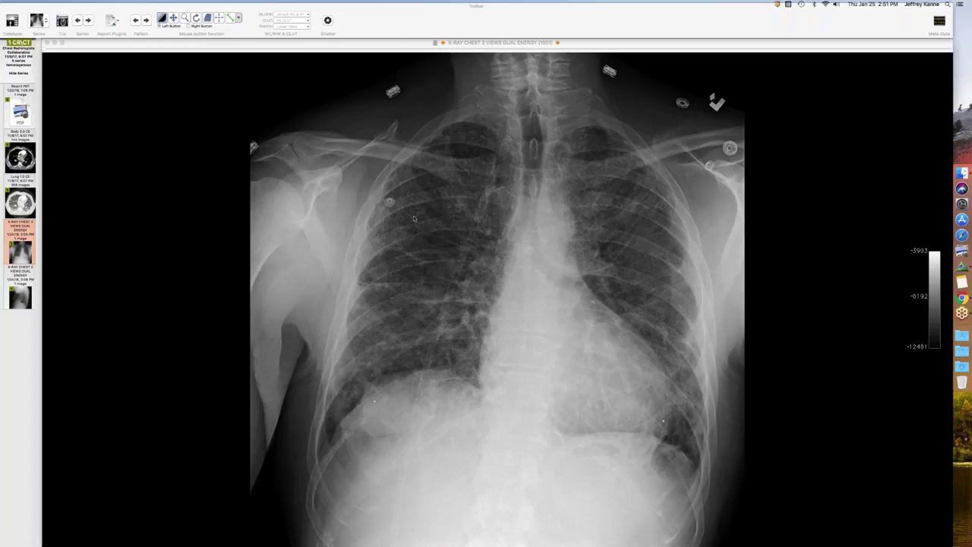
key(Up)
key(Down)
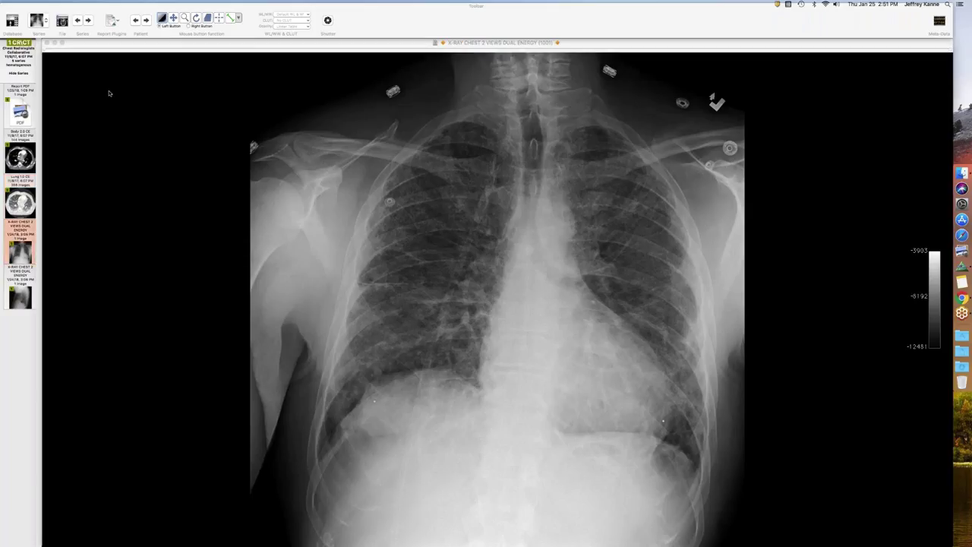
drag(21, 201, 447, 195)
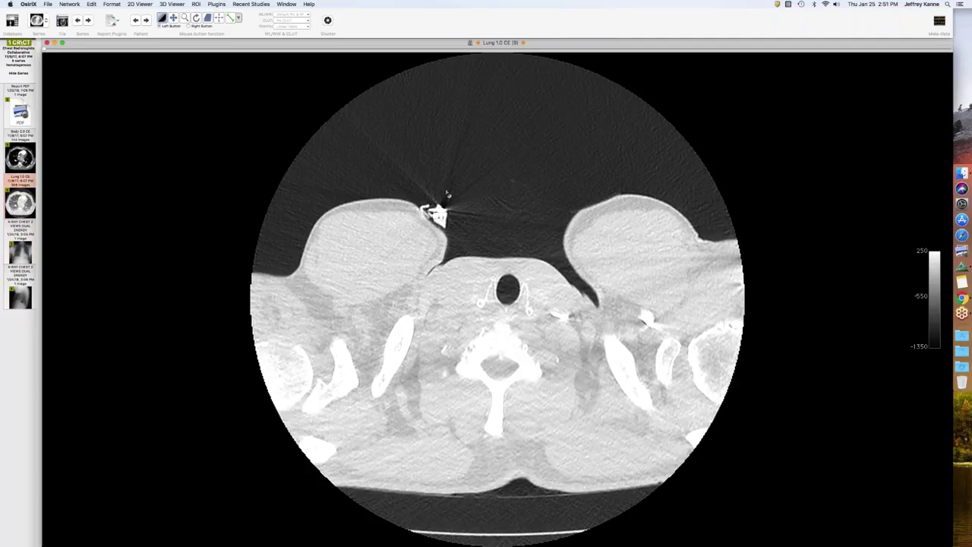
Return to the Lung 1.0 CE series and advance the axial images from the thoracic inlet to the level of the central pulmonary arteries.
key(Up)
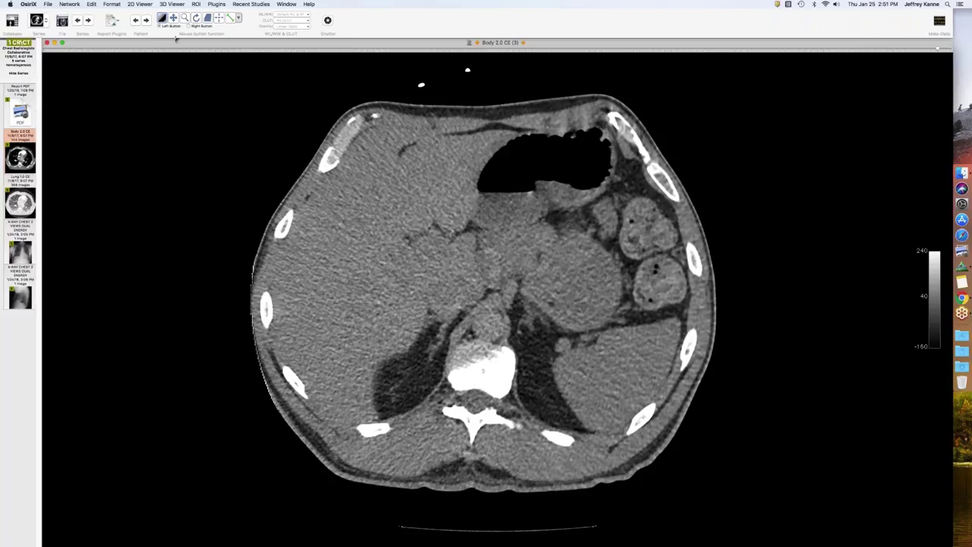
key(Down)
drag(80, 50, 320, 62)
scroll(497, 296, down, 15)
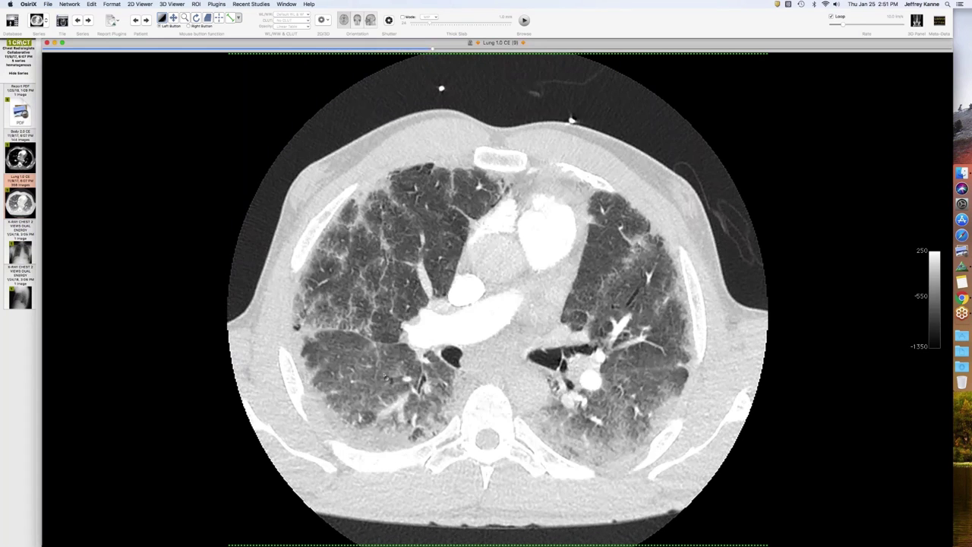
Examine the parenchyma and septa of both lungs on the Lung 1.0 CE series, from the upper chest down to the posterior lung bases.
scroll(498, 296, down, 12)
scroll(498, 296, up, 10)
scroll(498, 297, up, 10)
scroll(497, 296, up, 4)
scroll(408, 418, up, 4)
scroll(397, 430, down, 20)
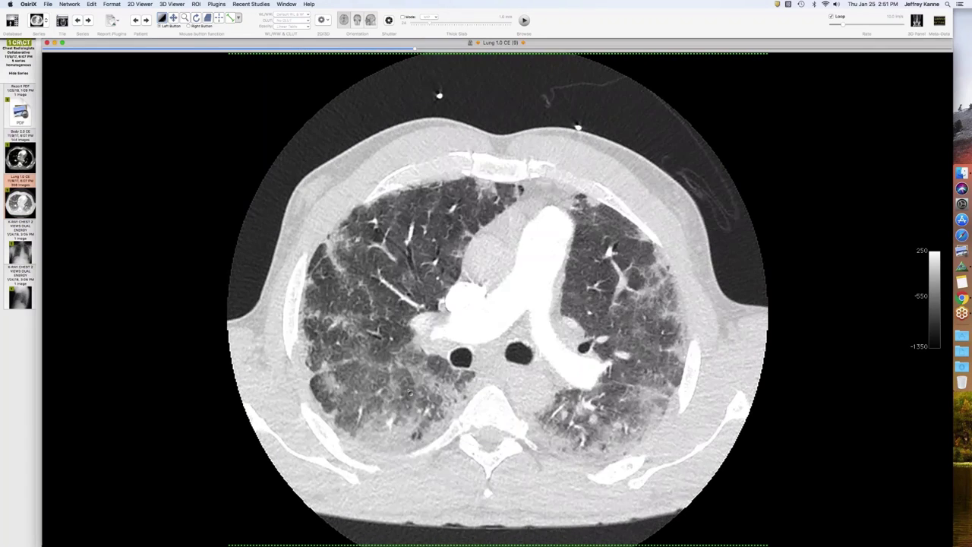
scroll(498, 297, down, 15)
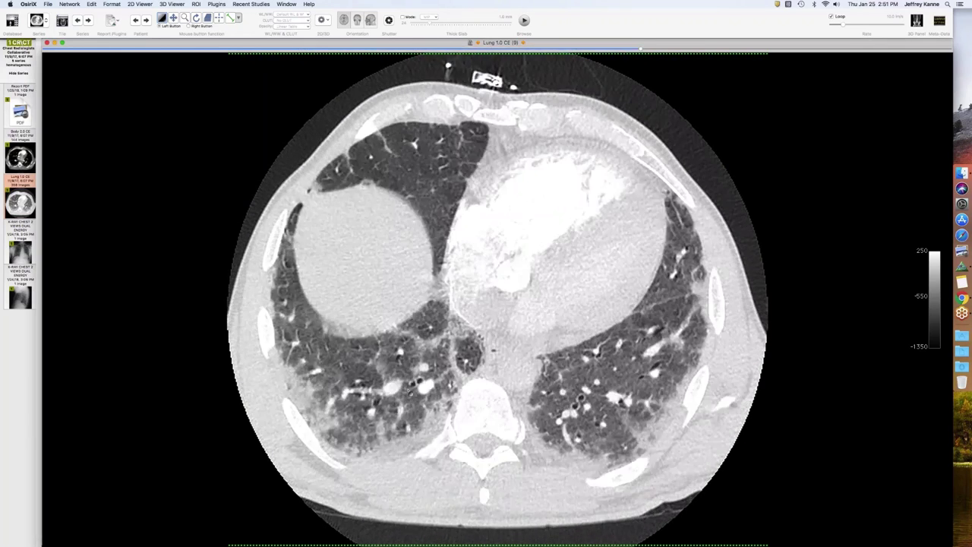
scroll(208, 317, down, 8)
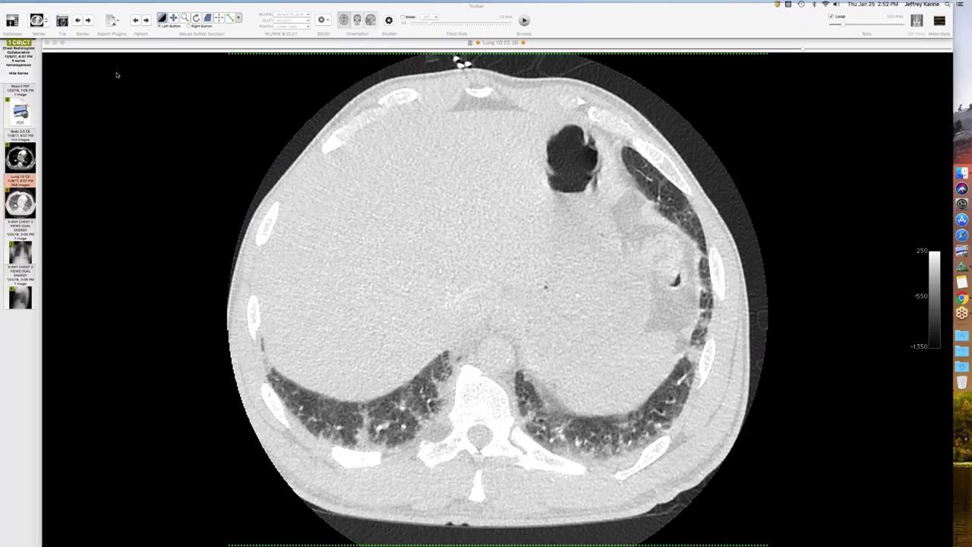
Open the lipoid pneumonia case's report PDF in Preview and place its window over the middle of the CT image.
drag(21, 113, 464, 144)
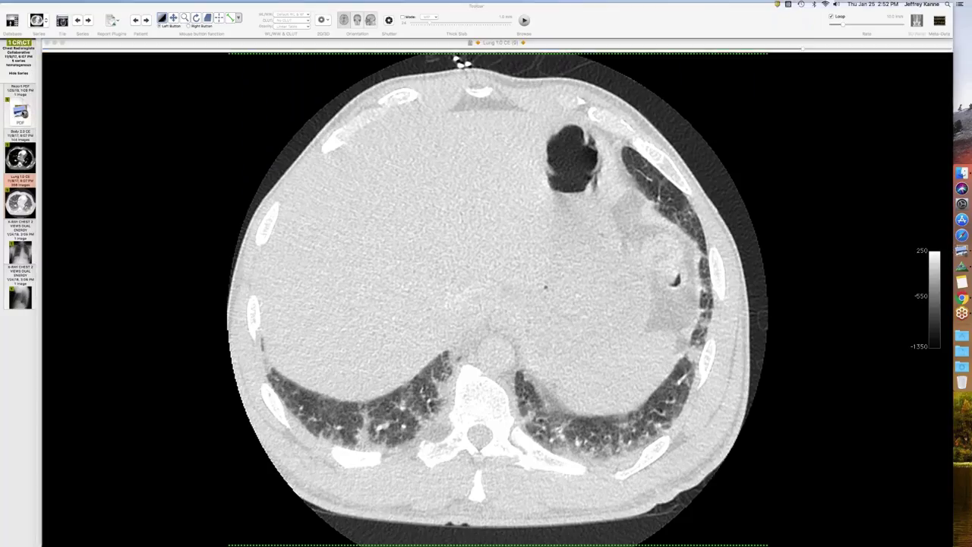
double_click(21, 112)
drag(167, 25, 445, 30)
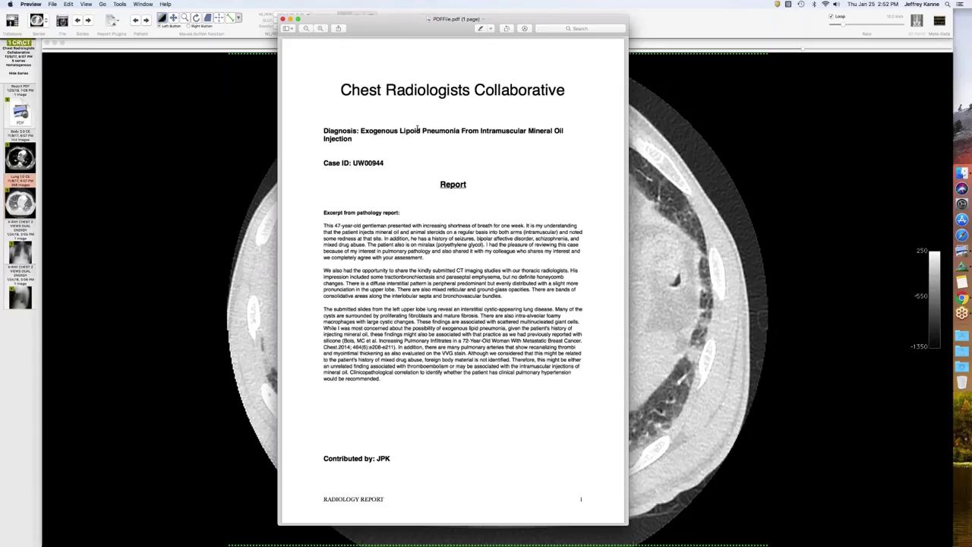